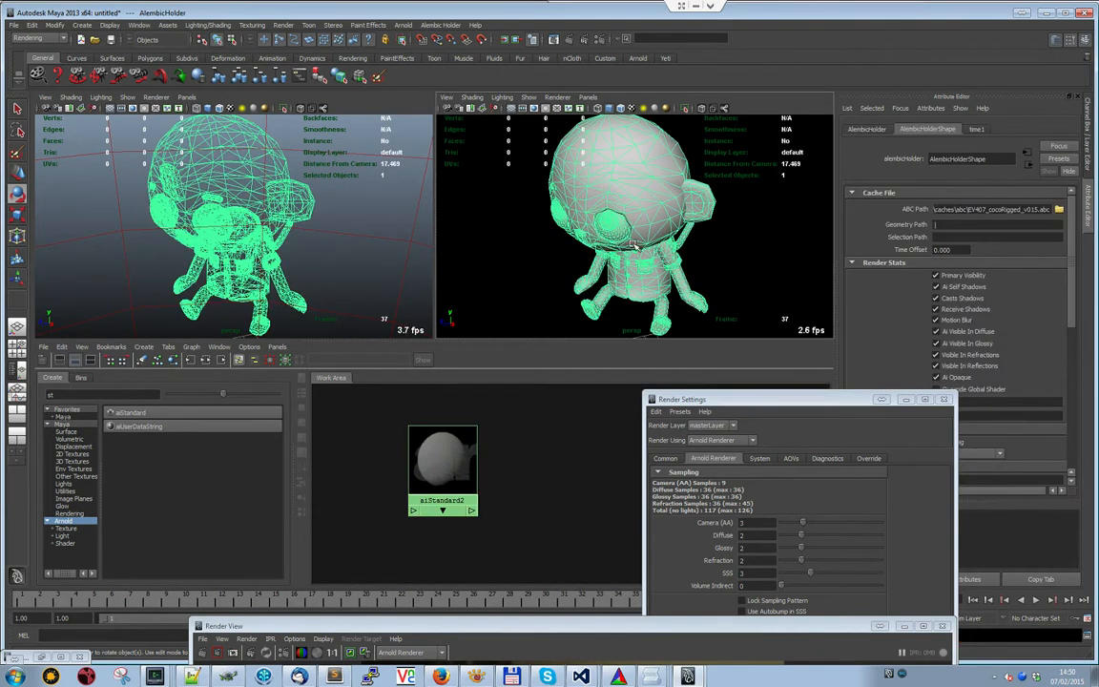
Assign the aiStandard2 shader to the selected Alembic holder and render the character with Arnold in the Render View
right_click_drag(436, 462, 442, 435)
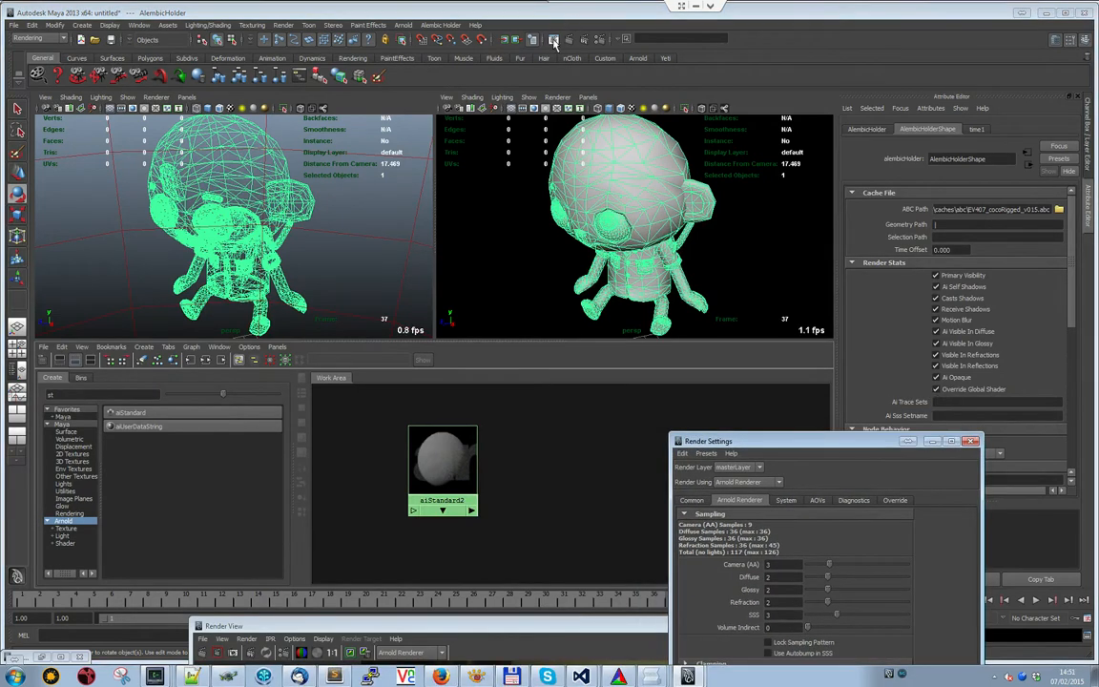
left_click(554, 40)
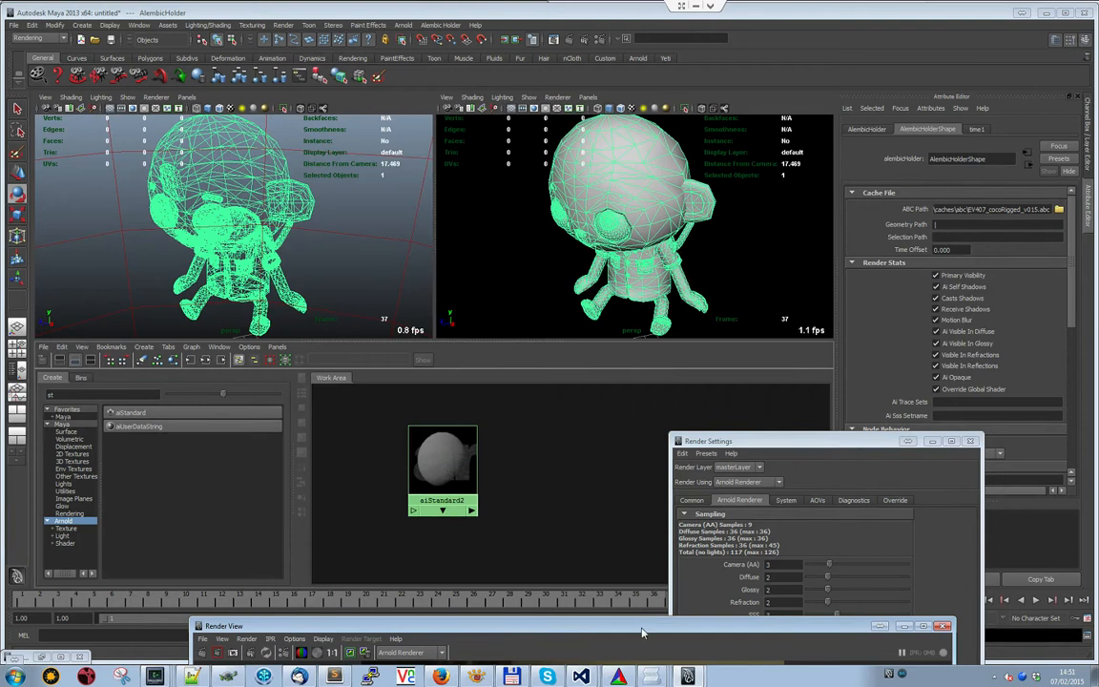
left_click_drag(642, 629, 661, 156)
left_click(254, 180)
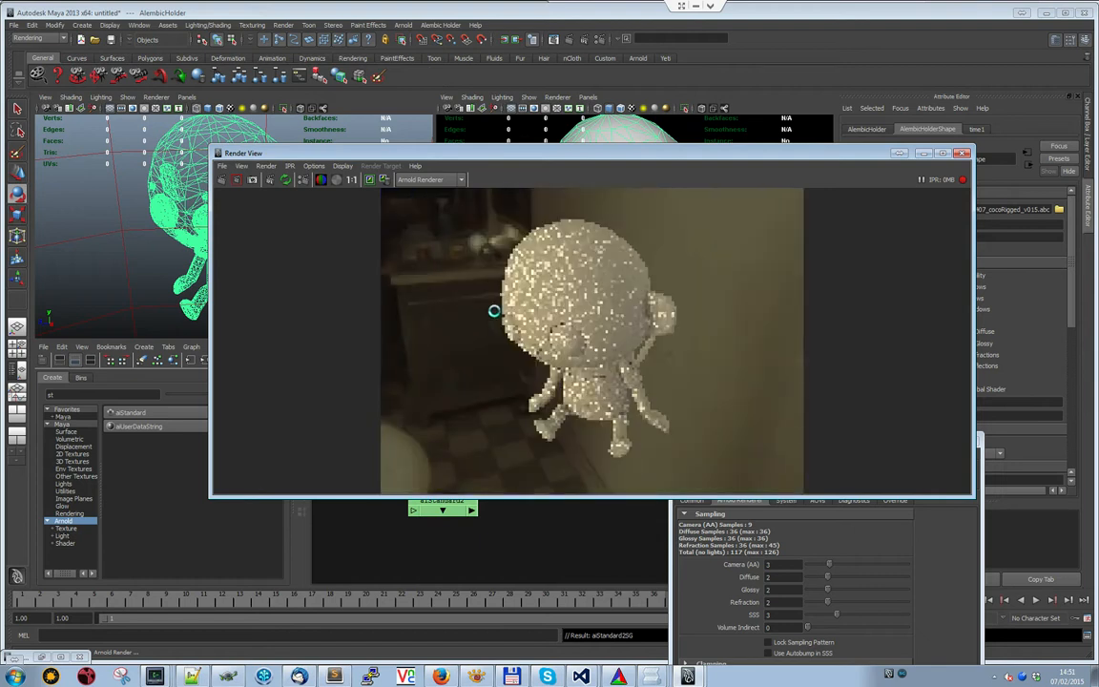
left_click_drag(440, 155, 473, 246)
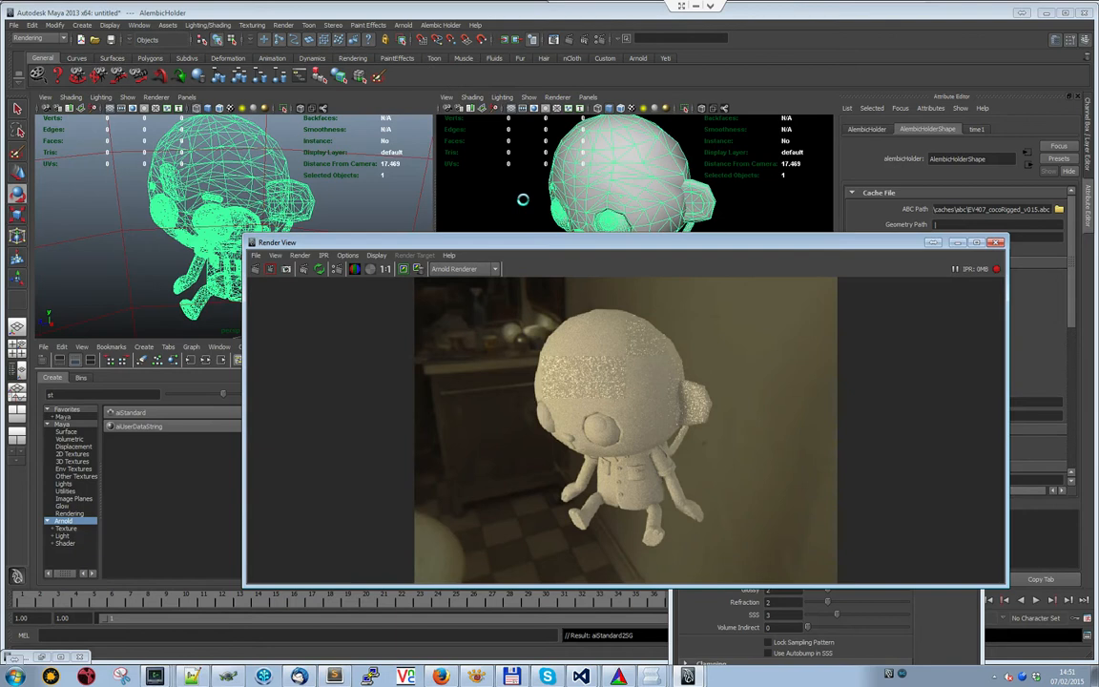
Select the Alembic holder with the character facing the camera and open it in the Alembic Holder Shader Manager
left_click_drag(572, 183, 707, 178, "alt")
left_click(997, 269)
left_click_drag(573, 250, 909, 319)
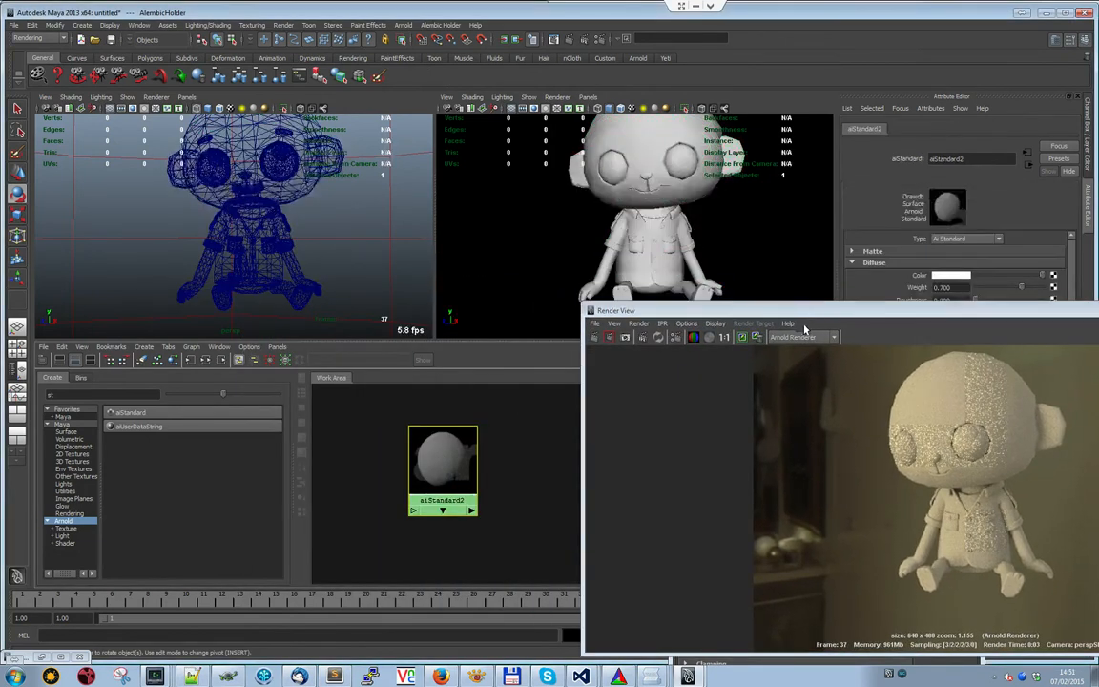
left_click_drag(811, 318, 719, 489)
left_click(660, 237)
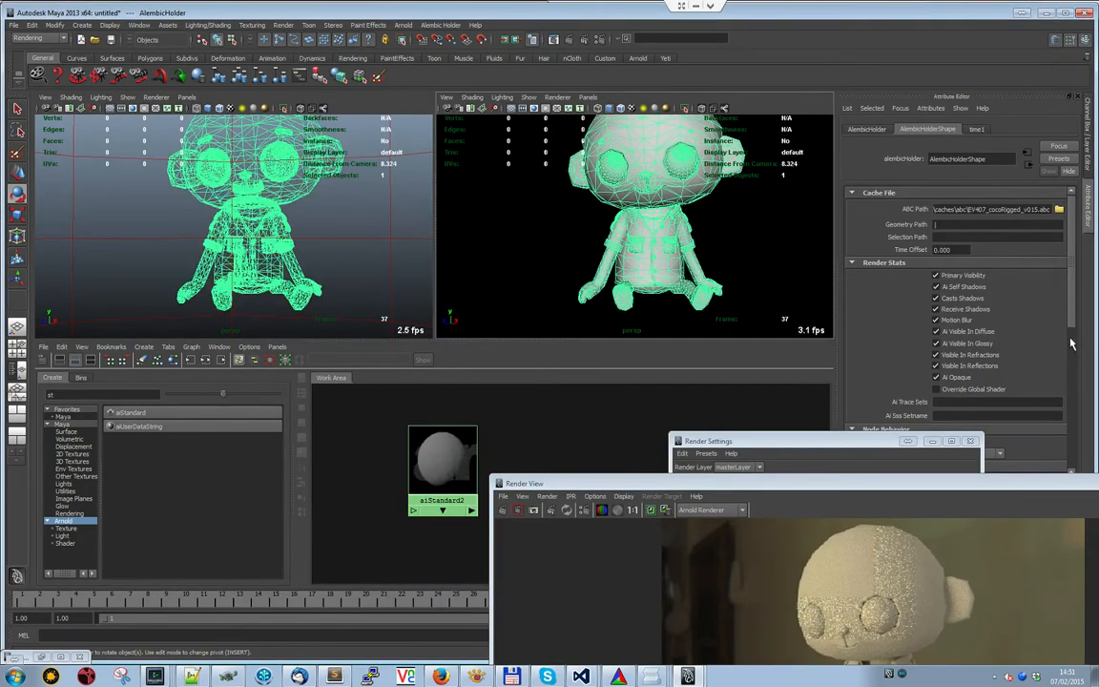
left_click(454, 26)
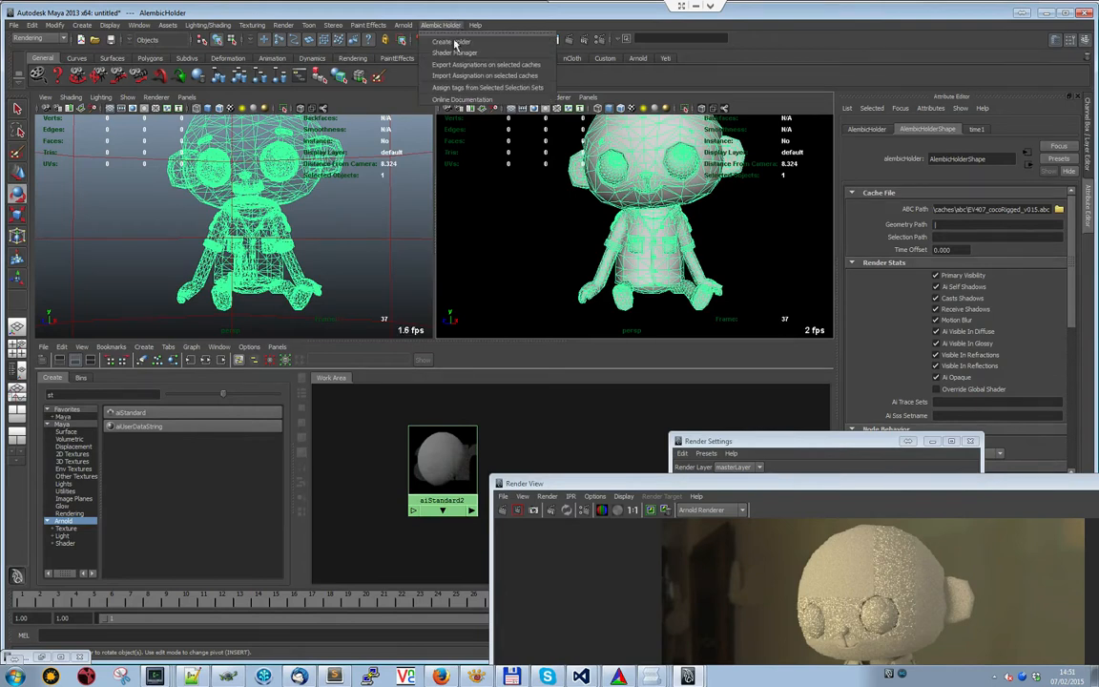
left_click(454, 52)
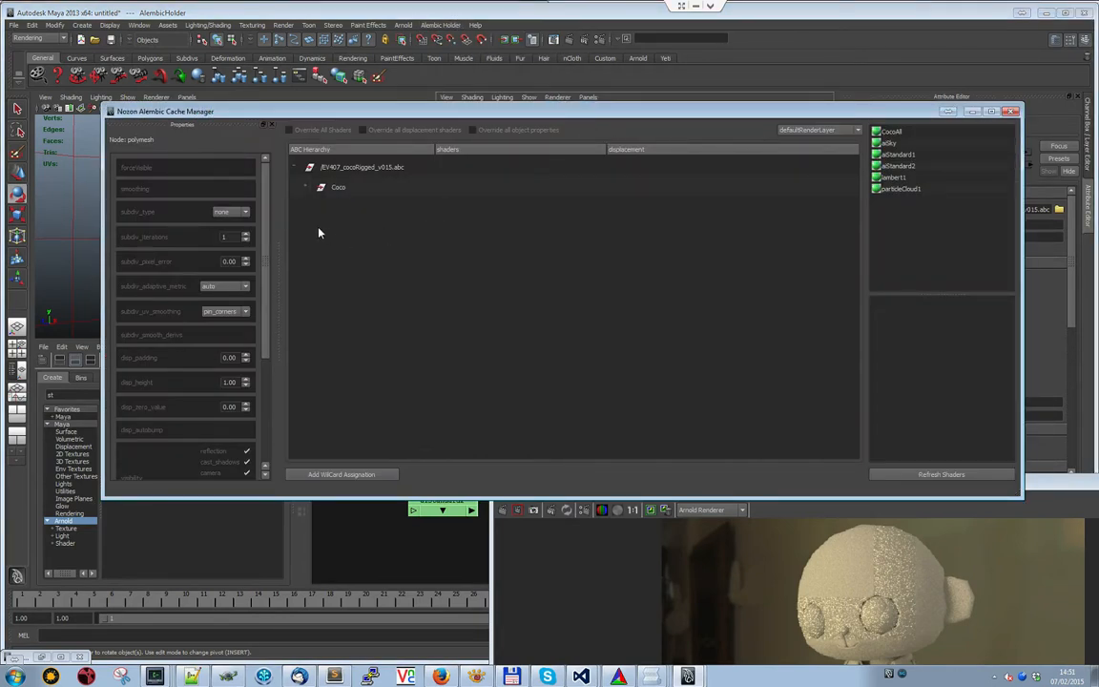
Expand the Coco group and its mesh nodes to examine the shapes in the ABC hierarchy
left_click(307, 188)
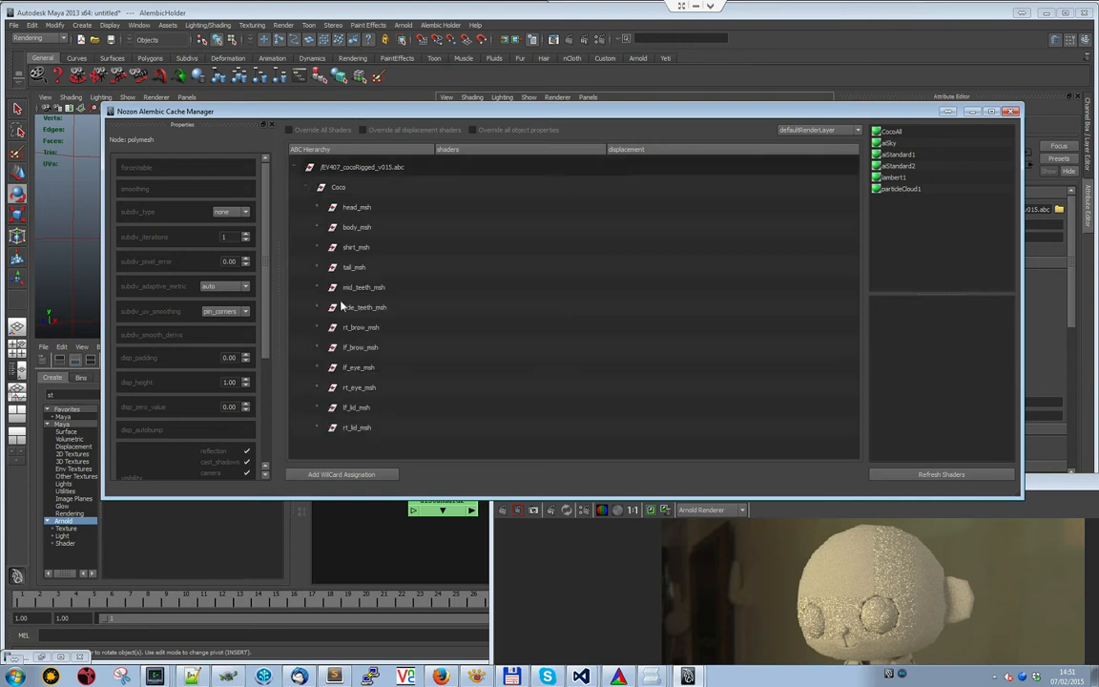
left_click(318, 248)
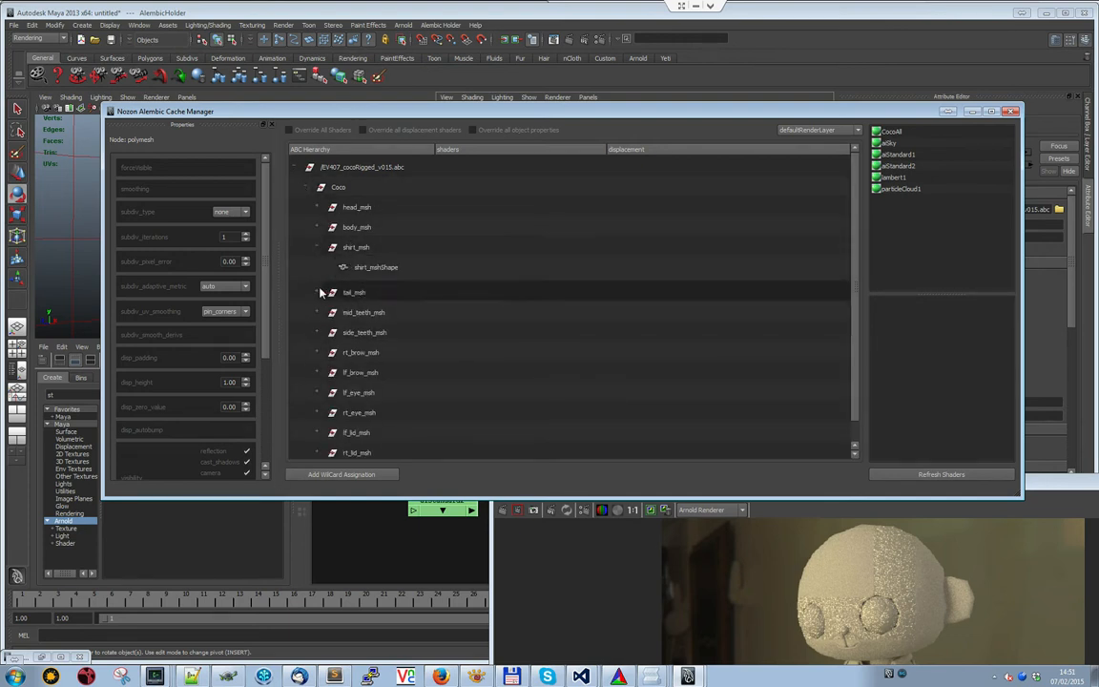
left_click(319, 292)
scroll(839, 352, "down", 2)
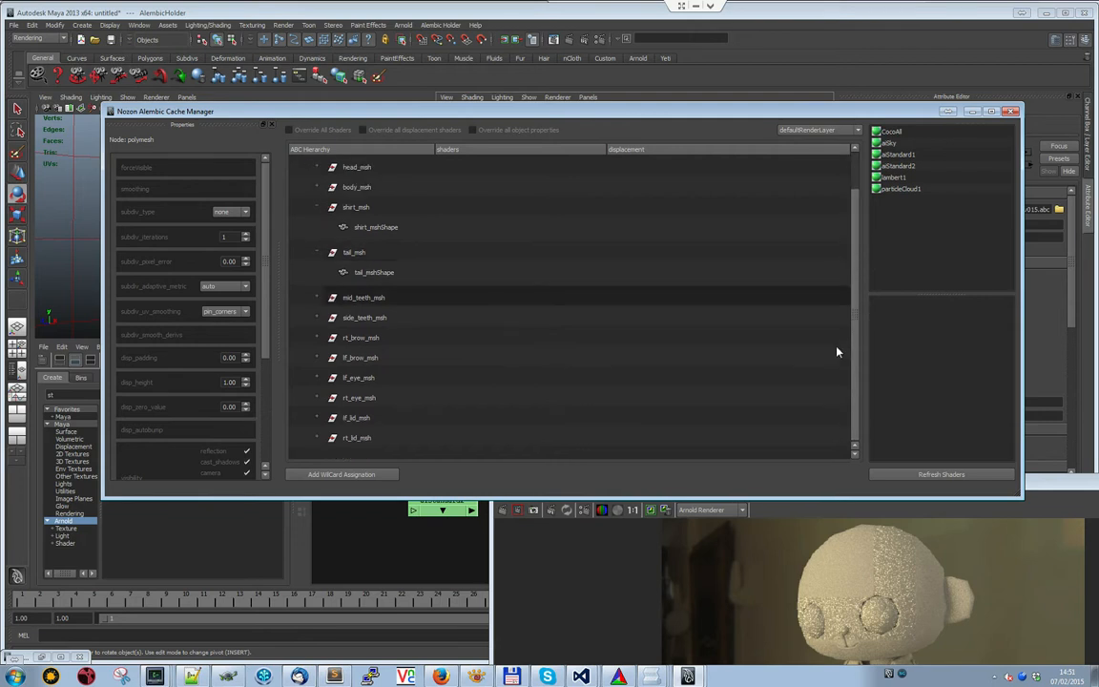
left_click(318, 418)
left_click(318, 356)
left_click(318, 336)
left_click(318, 317)
left_click(317, 297)
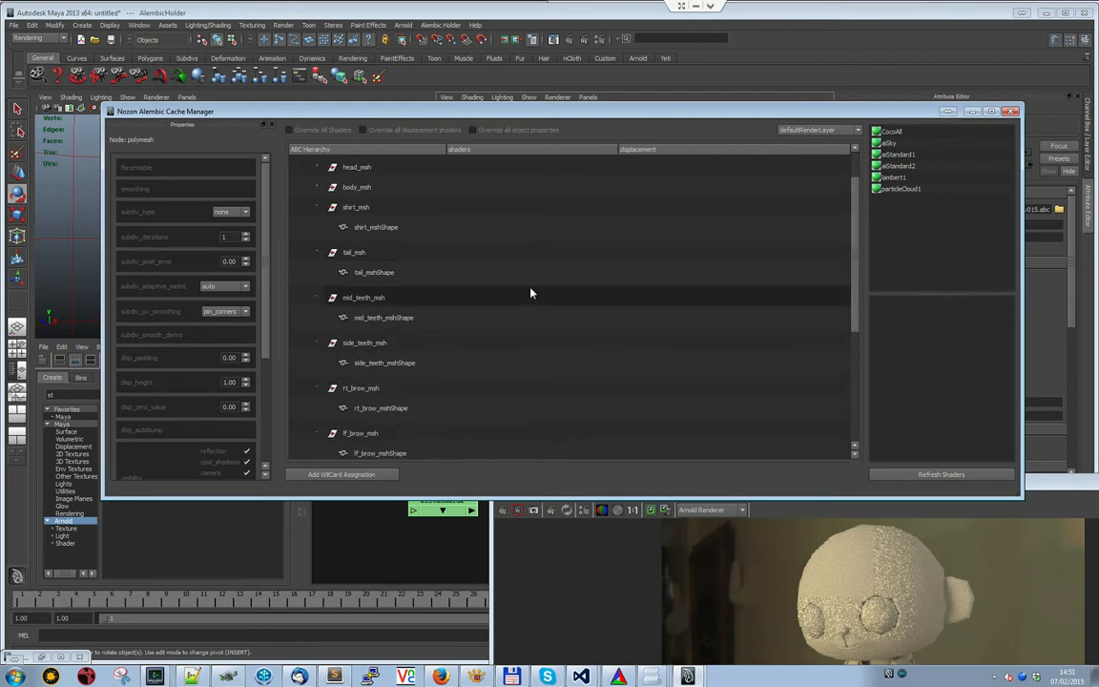
scroll(849, 362, "down", 3)
scroll(828, 236, "up", 3)
left_click(318, 228)
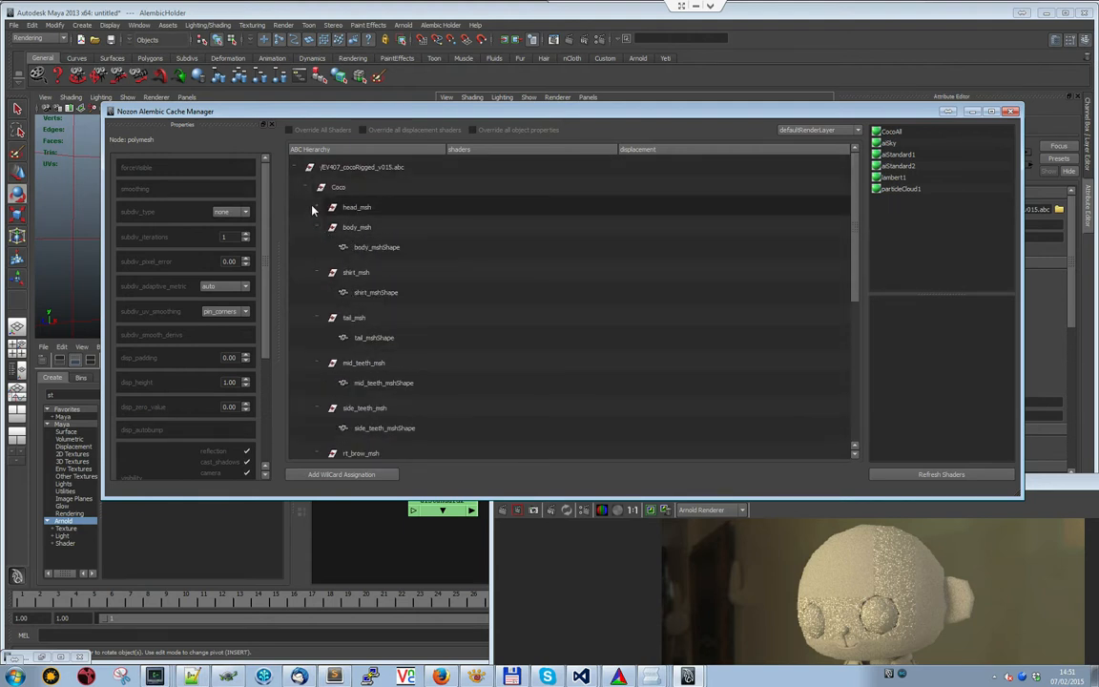
left_click(317, 208)
Collapse the head, body, shirt, tail and mid_teeth mesh nodes in the ABC hierarchy
left_click(316, 207)
left_click(317, 227)
left_click(317, 247)
left_click(317, 267)
left_click(317, 287)
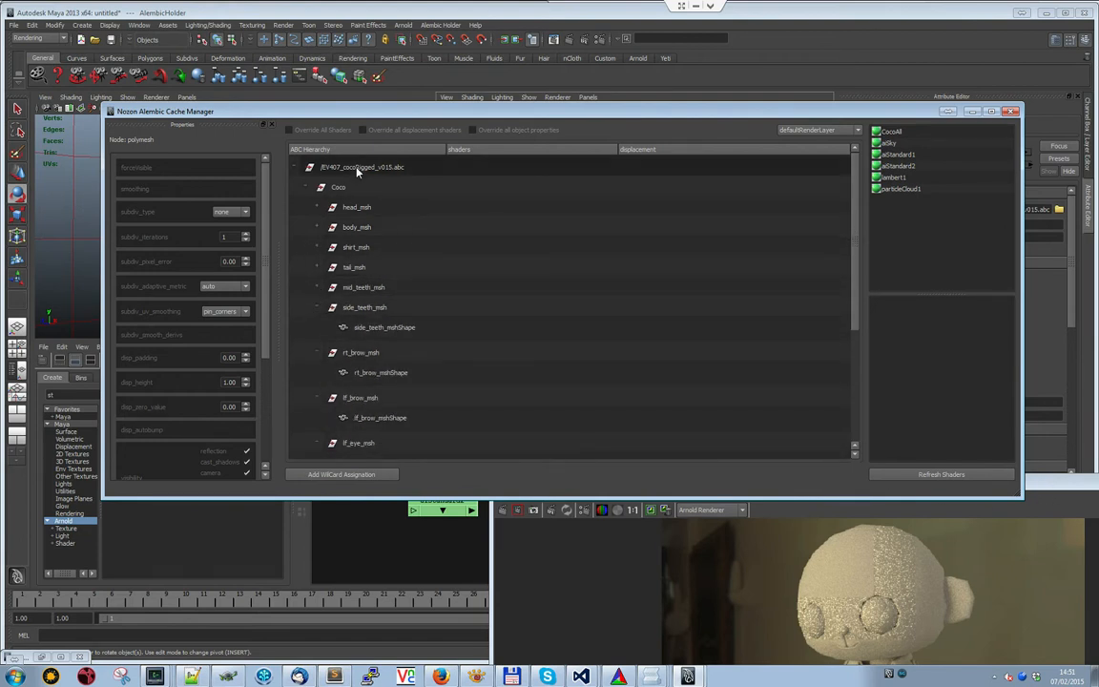
Set subdiv_type to catclark on the top-level EV407_cocoRigged_v015.abc entry of the ABC hierarchy
left_click(336, 187)
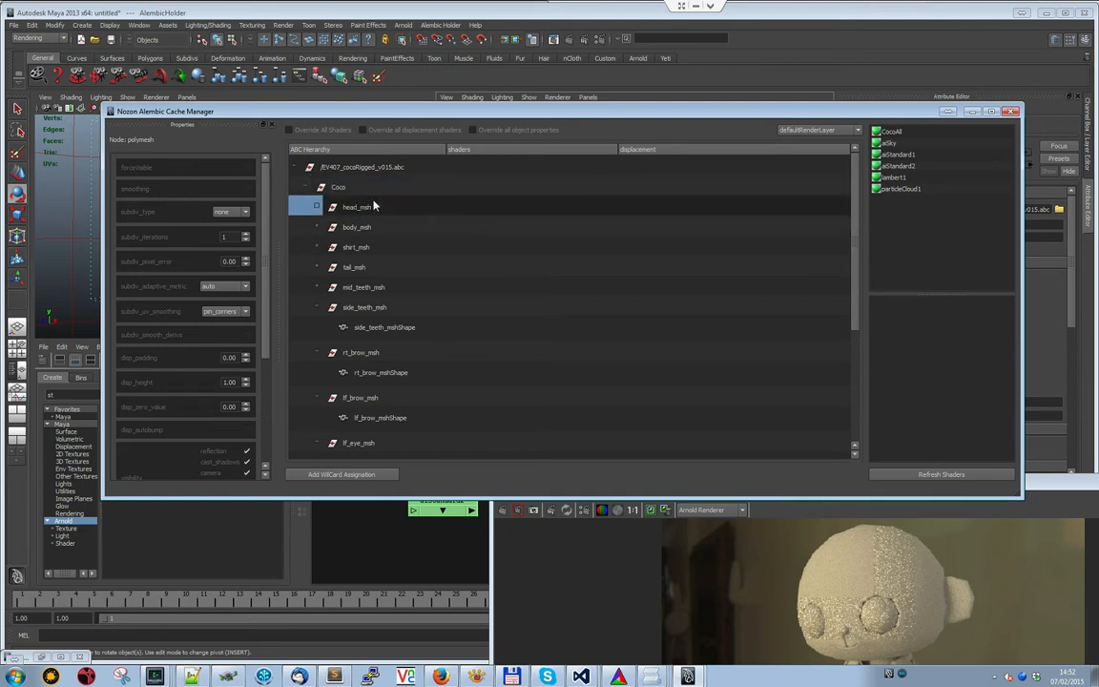
left_click(377, 326)
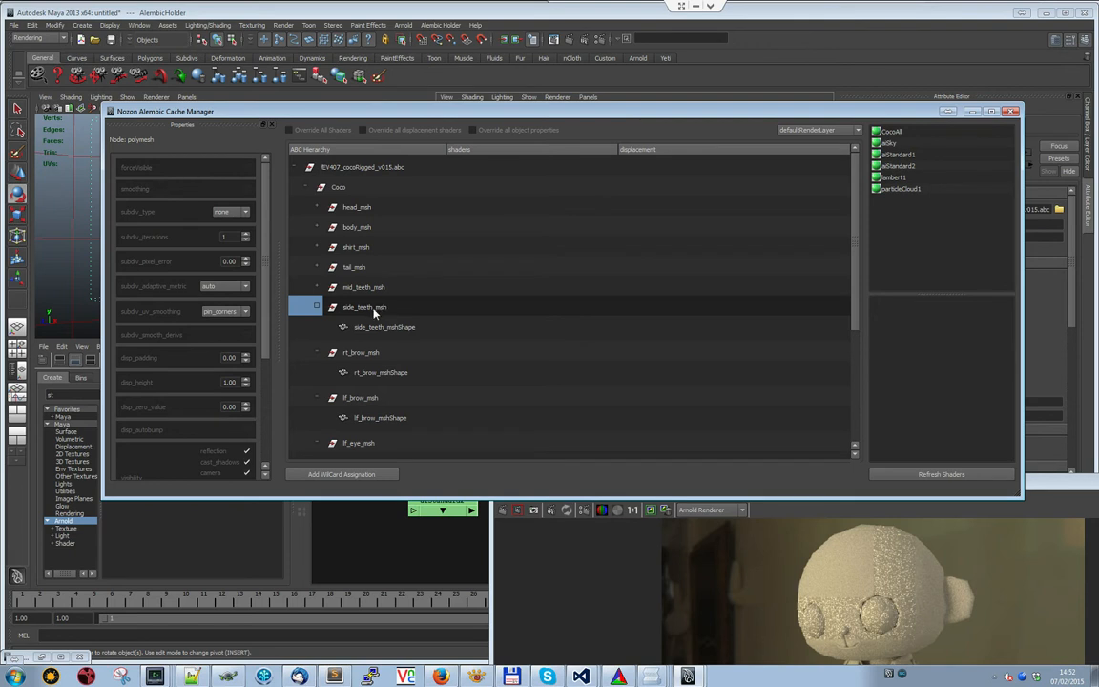
left_click(343, 168)
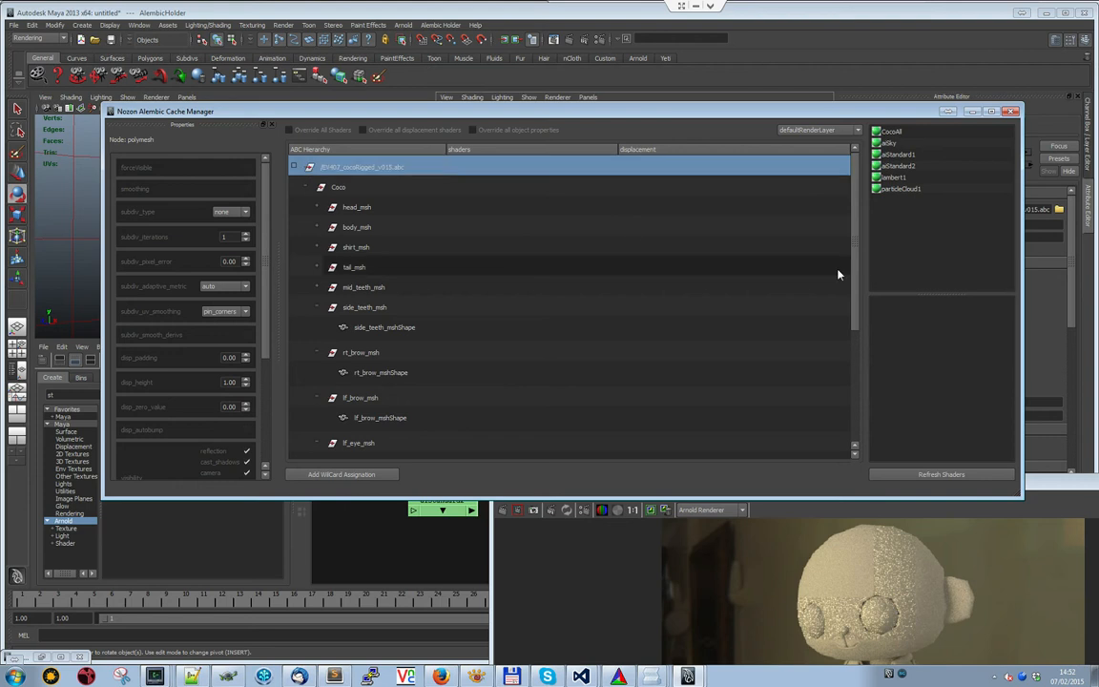
left_click_drag(751, 101, 787, 129)
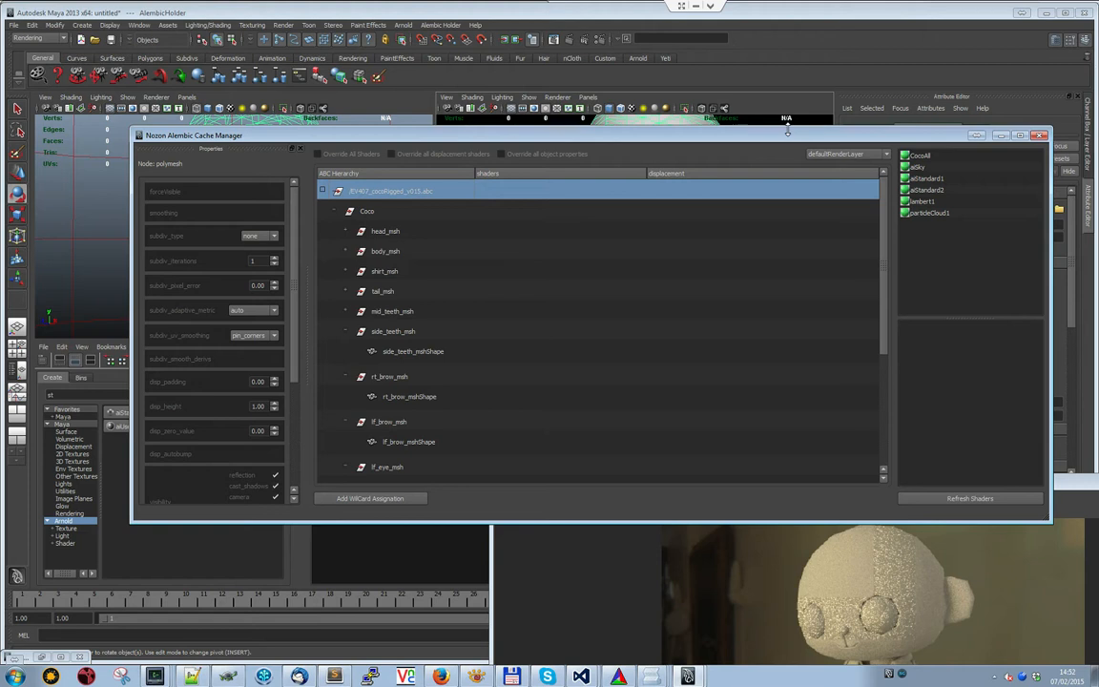
left_click_drag(541, 122, 405, 141)
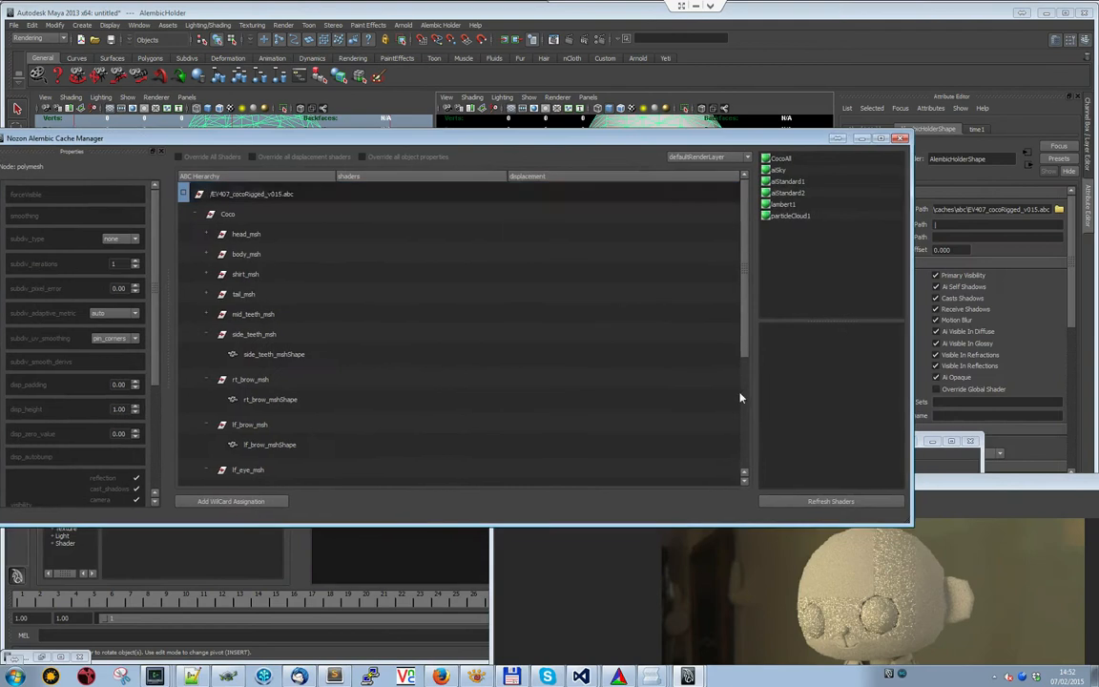
left_click_drag(925, 482, 749, 145)
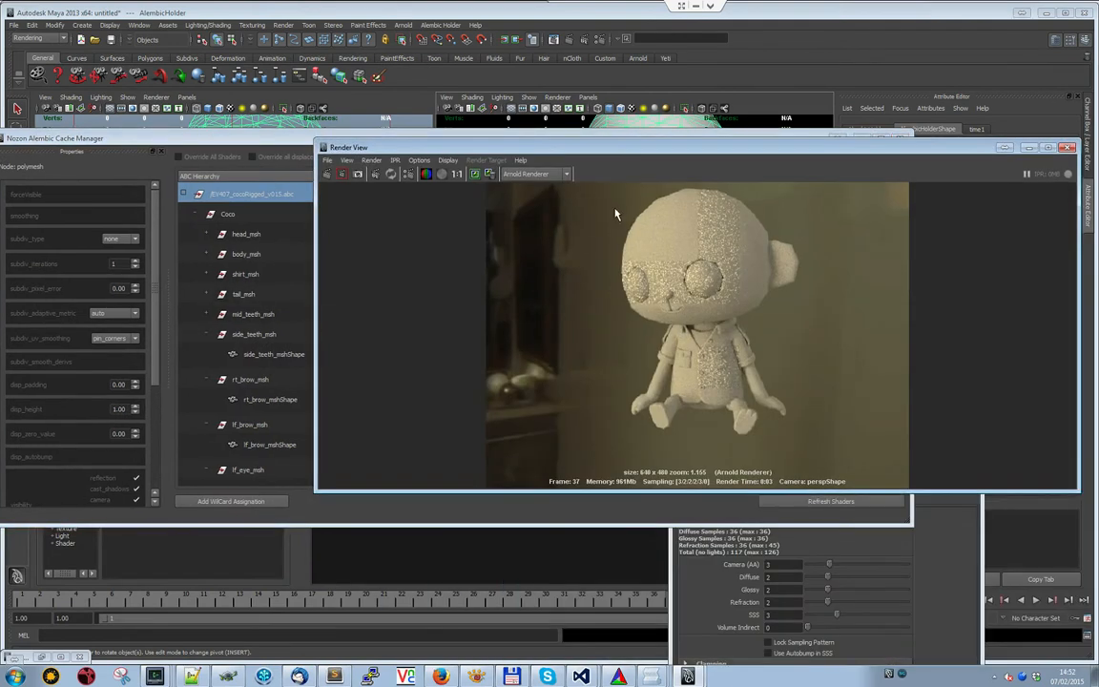
left_click_drag(610, 150, 778, 188)
left_click_drag(645, 185, 777, 206)
left_click_drag(312, 139, 436, 126)
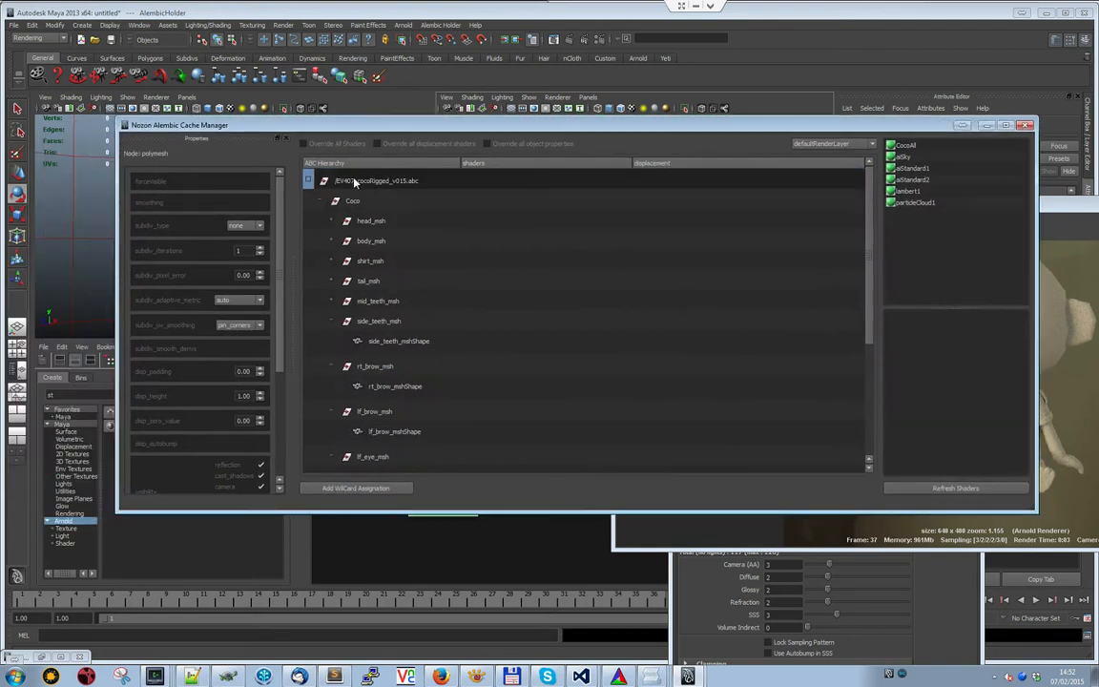
left_click(244, 225)
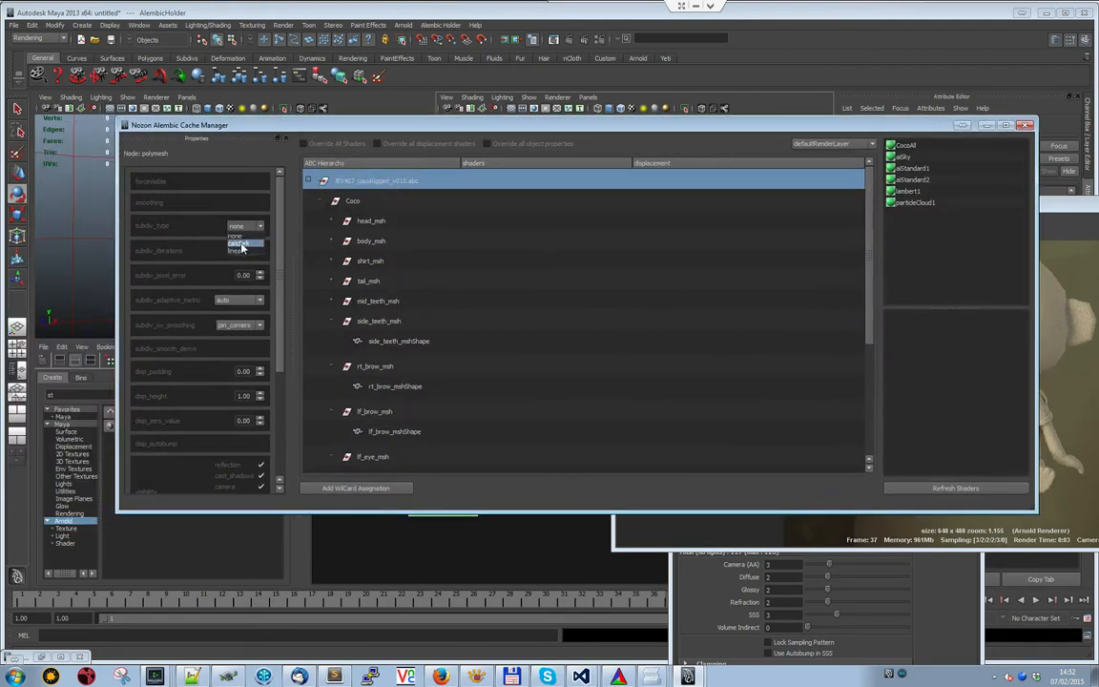
left_click(231, 229)
Examine the subdiv_type overrides inherited by the shapes throughout the ABC hierarchy
left_click_drag(1054, 206, 1057, 227)
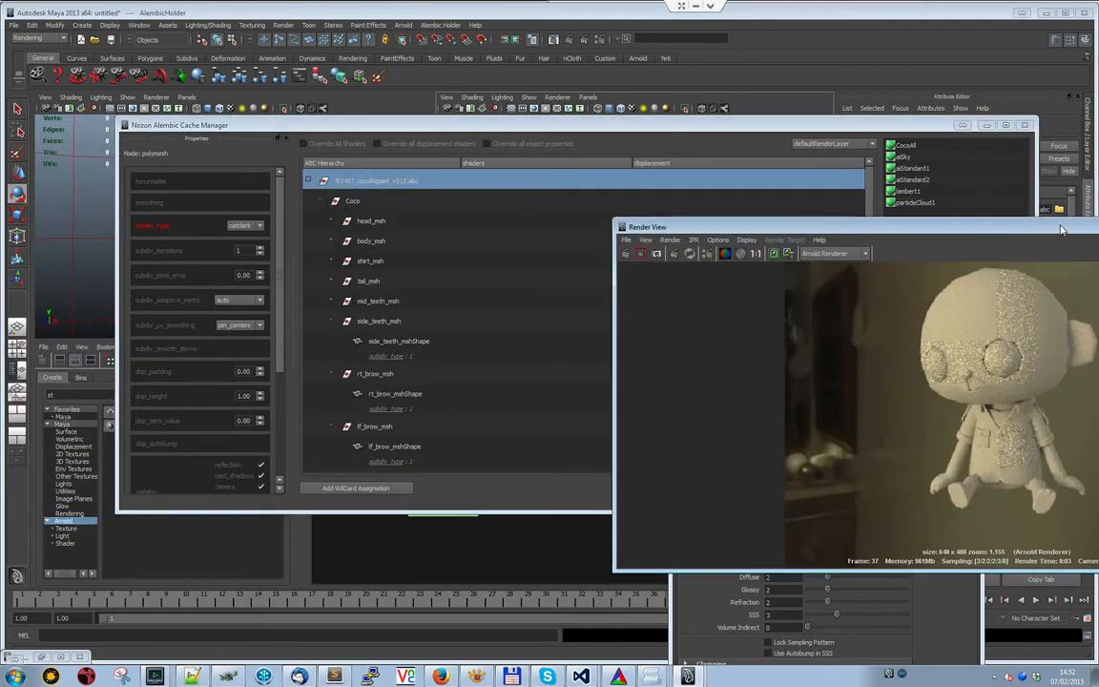
left_click(748, 141)
left_click_drag(871, 189, 850, 289)
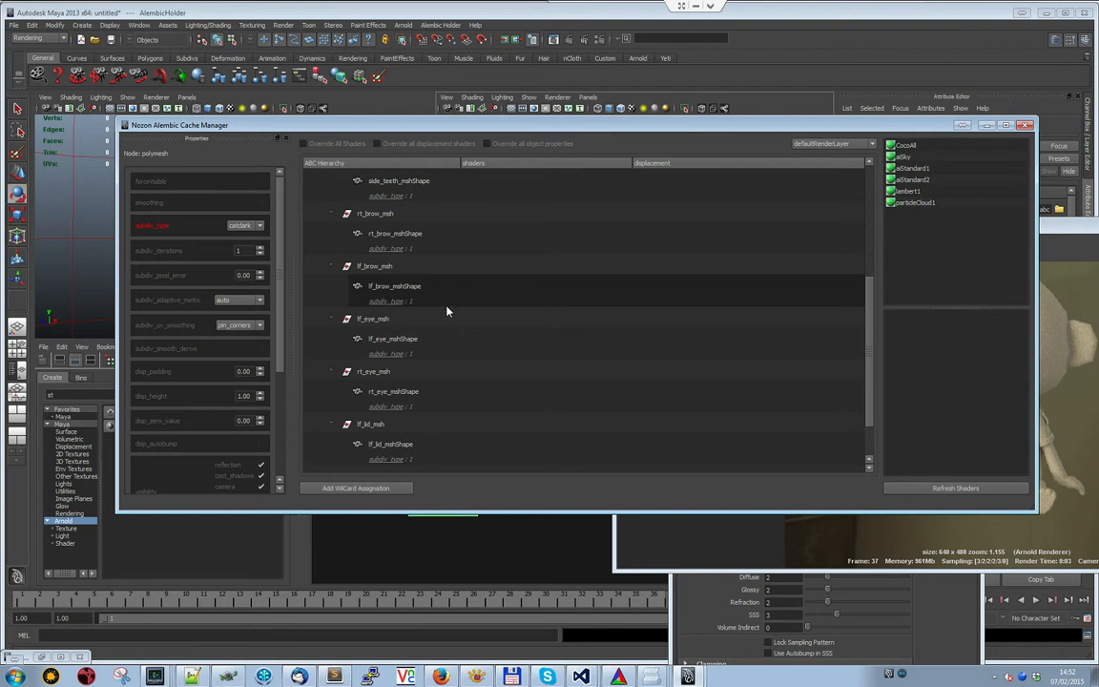
scroll(854, 398, "down", 1)
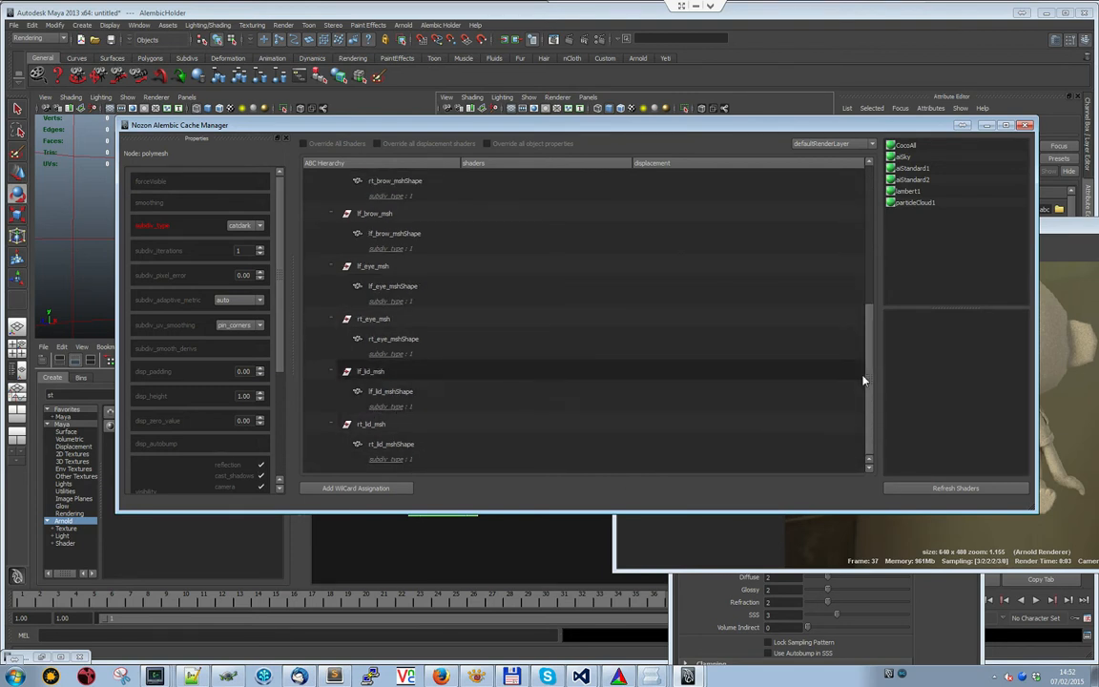
left_click_drag(870, 368, 859, 212)
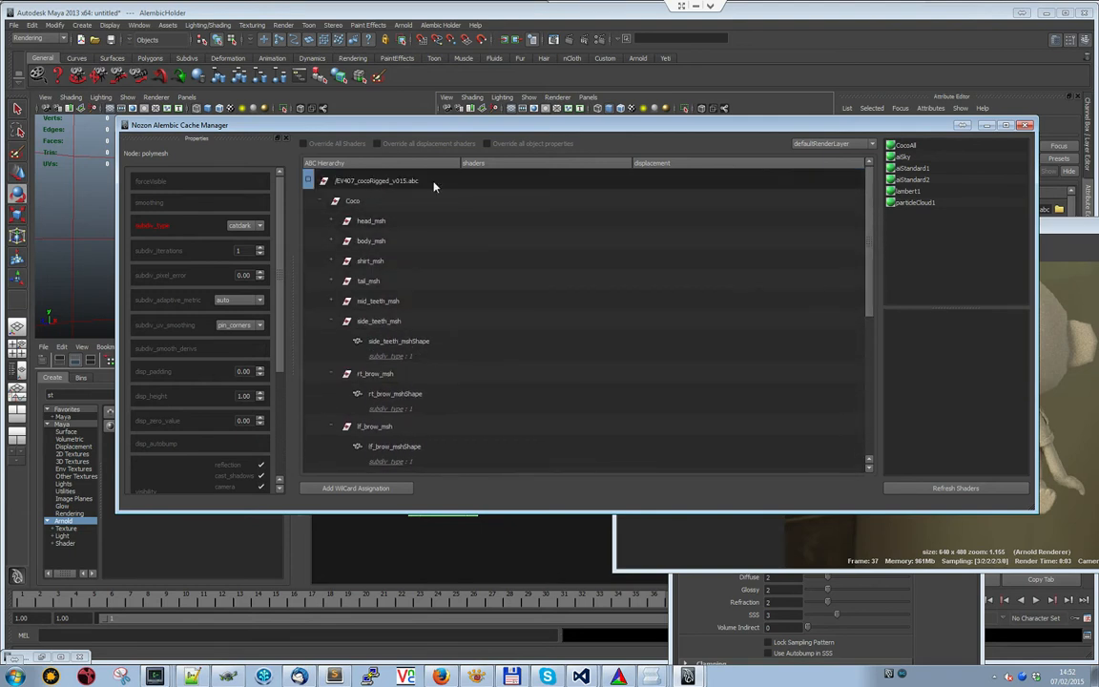
Bring up the Render View and inspect an updated render of the character with catclark subdivision
left_click(1076, 230)
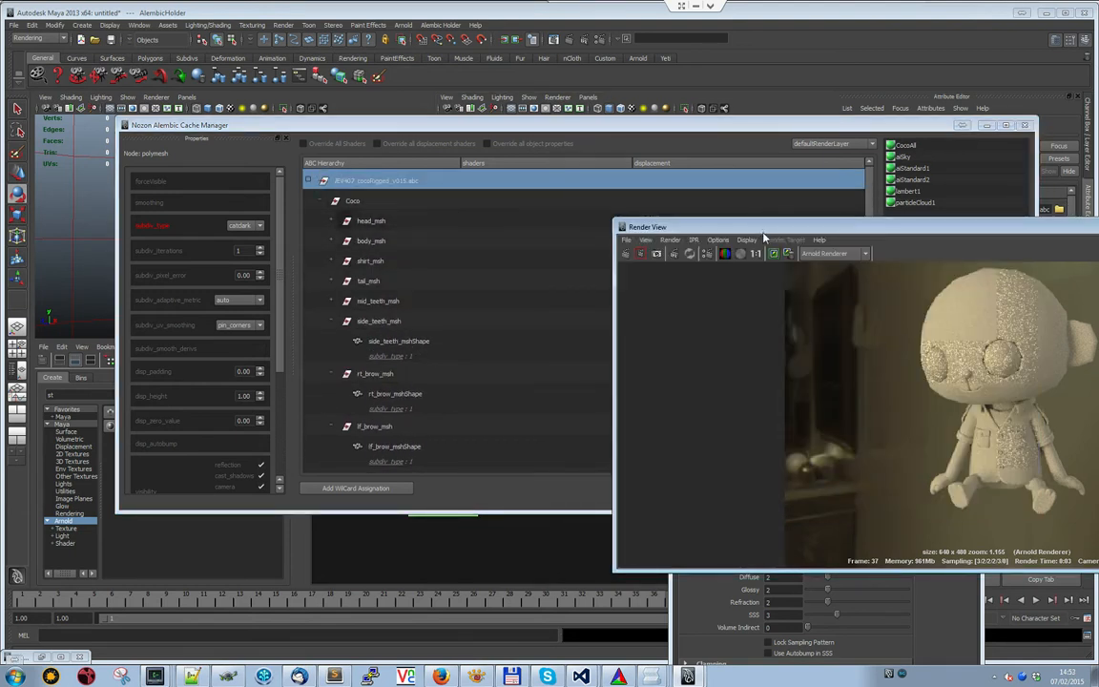
left_click_drag(686, 229, 420, 193)
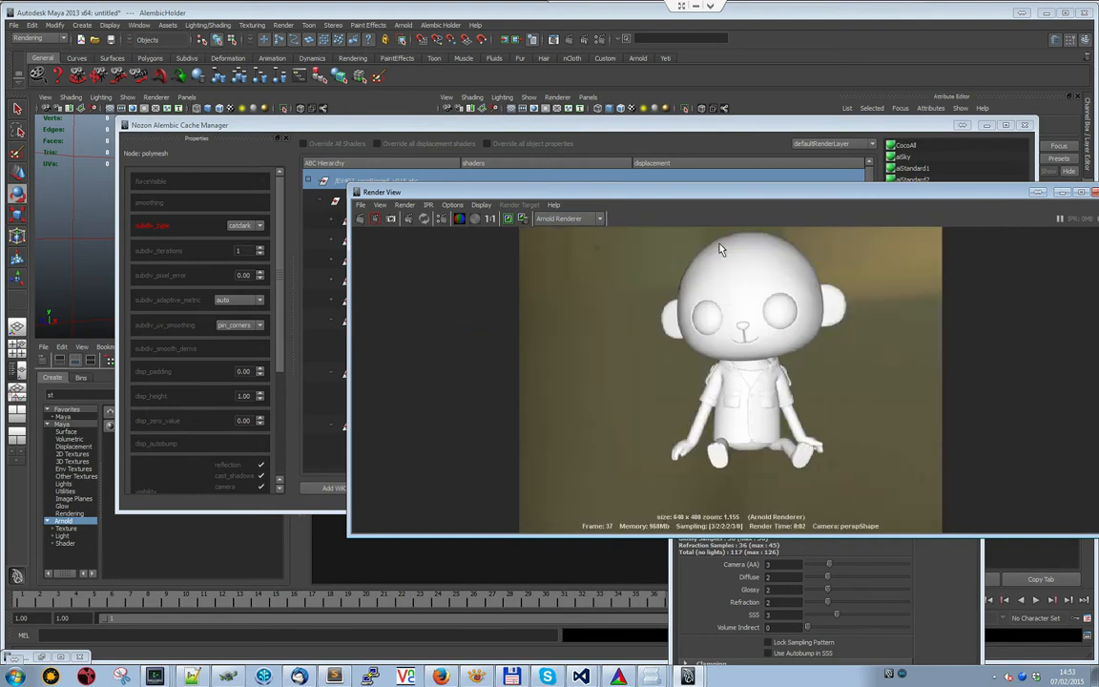
left_click_drag(696, 192, 823, 204)
left_click(748, 177)
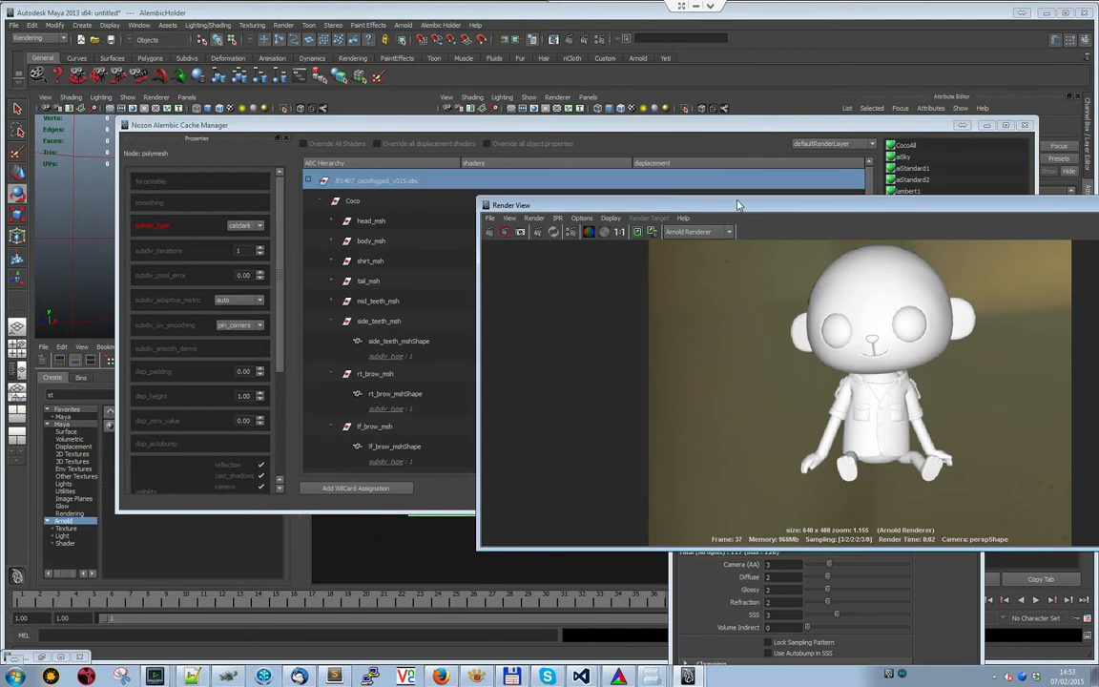
left_click_drag(736, 209, 882, 258)
Pick the aiStandard1 shader from the cache manager's shader list and rename it to Body
left_click_drag(801, 128, 829, 67)
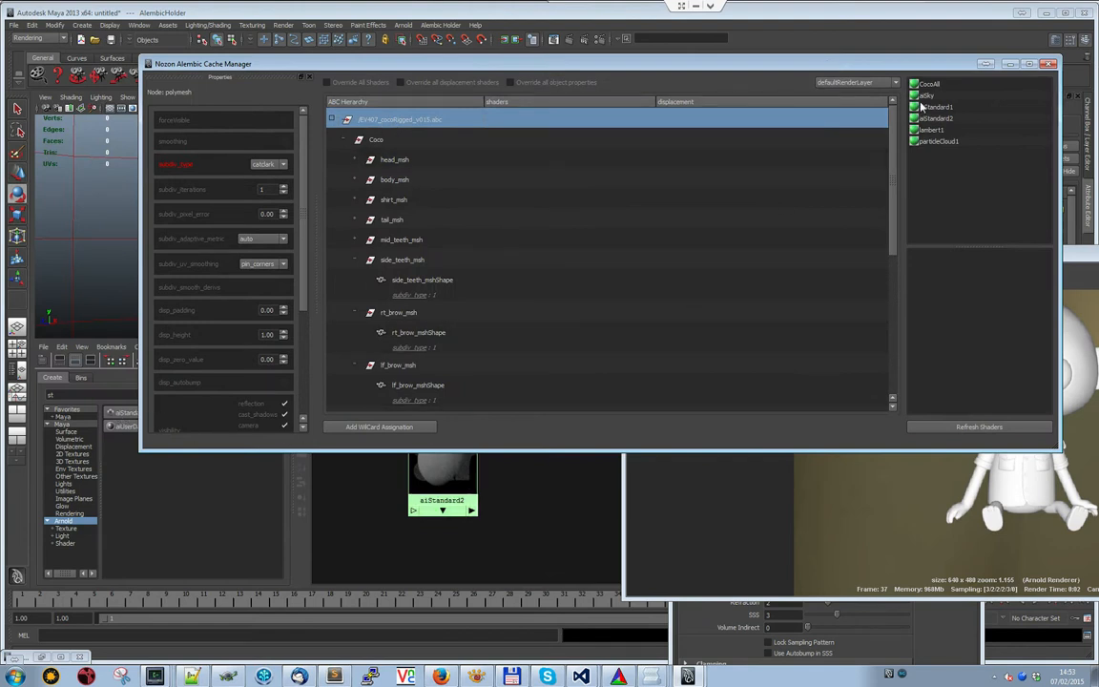
left_click(437, 473)
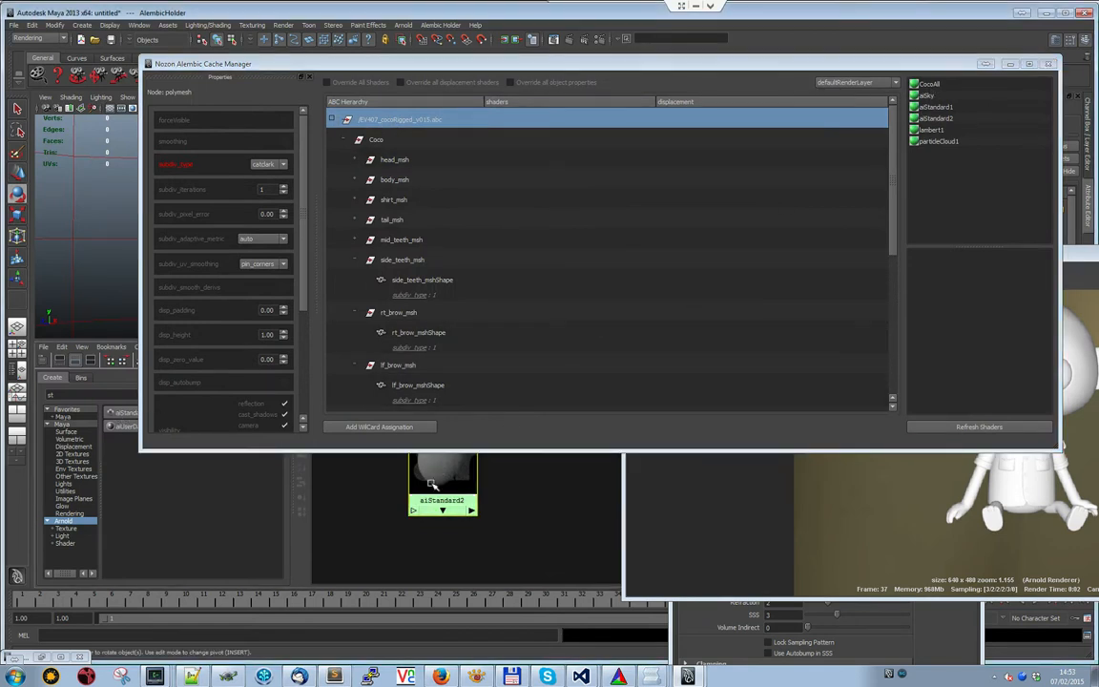
left_click(933, 107)
left_click_drag(904, 64, 697, 131)
left_click(863, 149)
type("b")
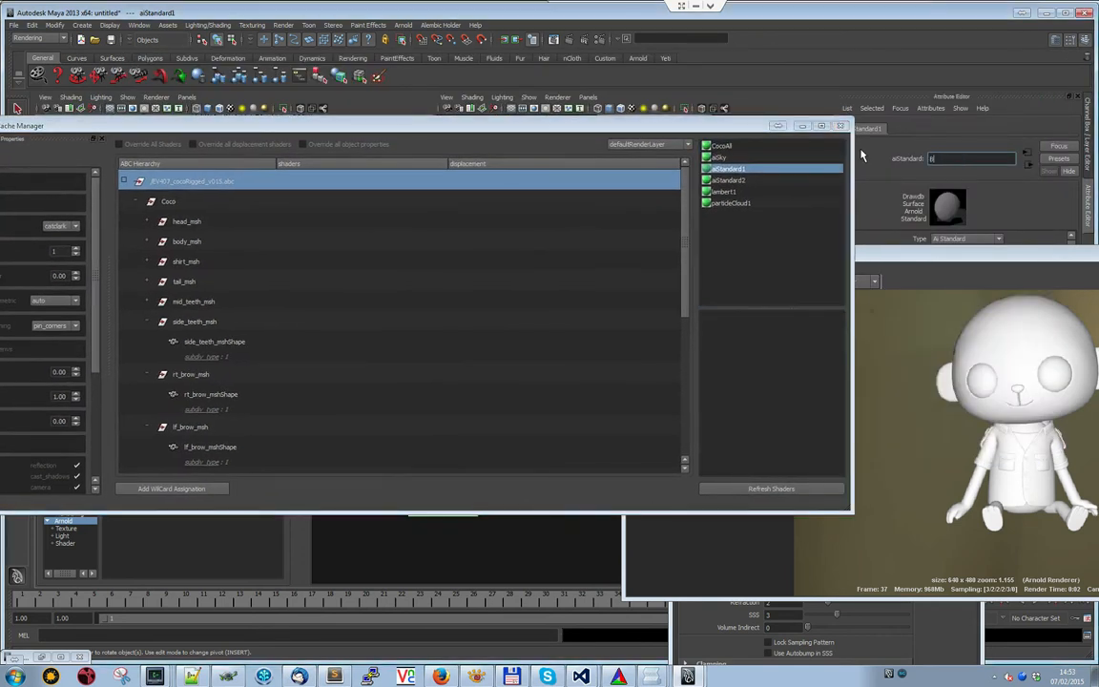
key("Return")
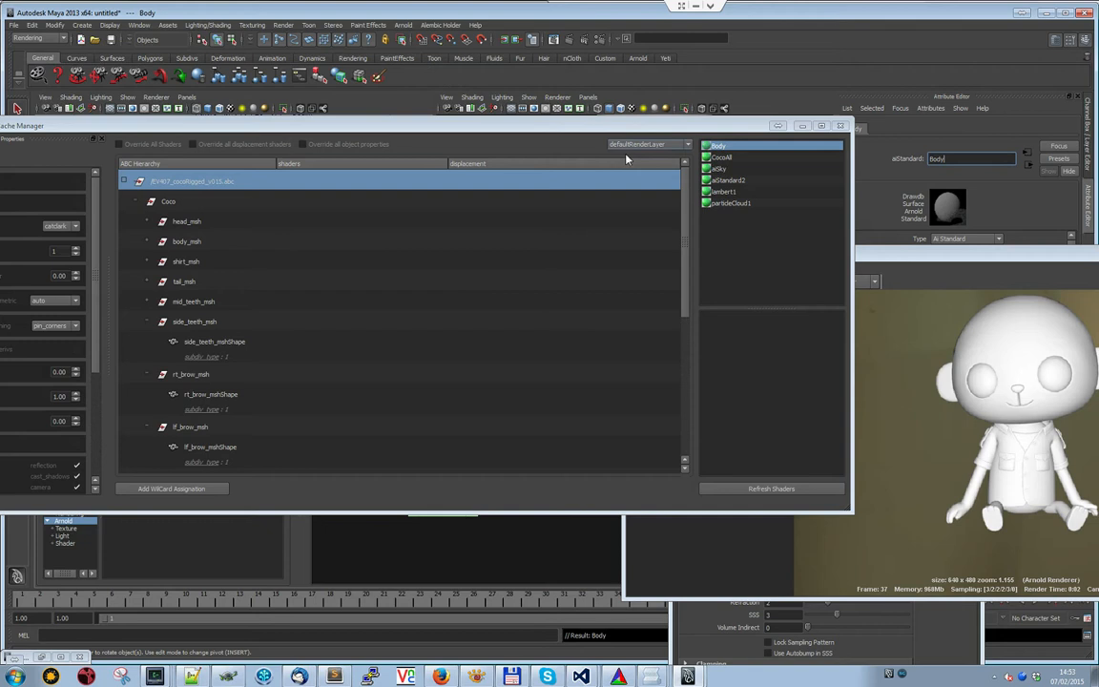
left_click_drag(643, 129, 788, 126)
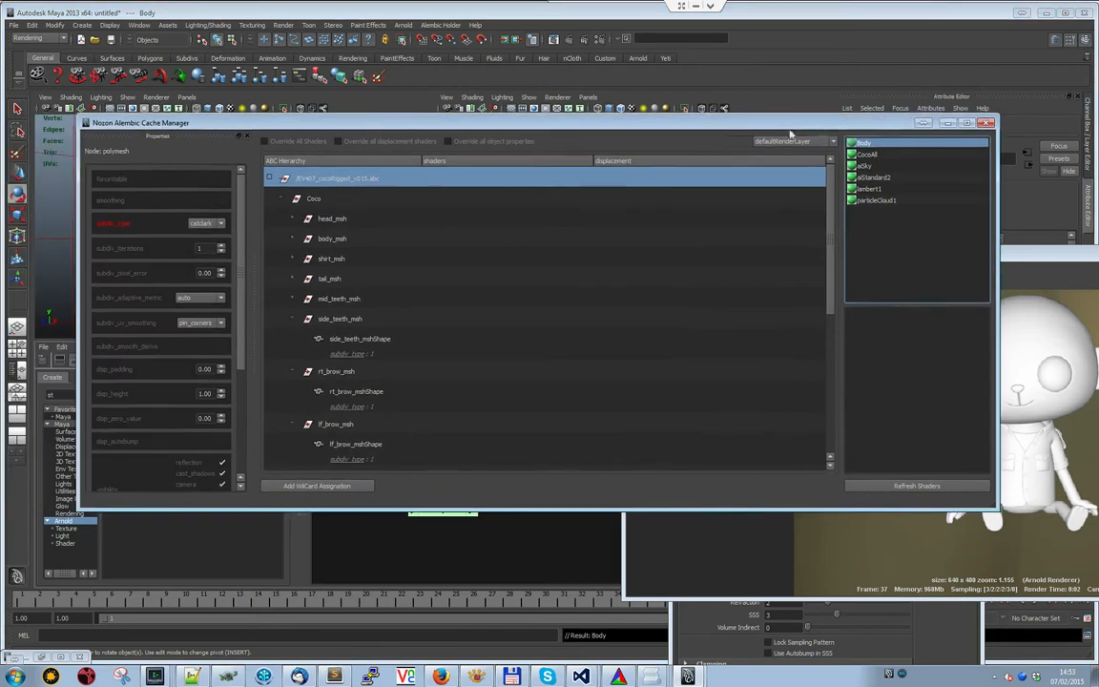
left_click(1019, 255)
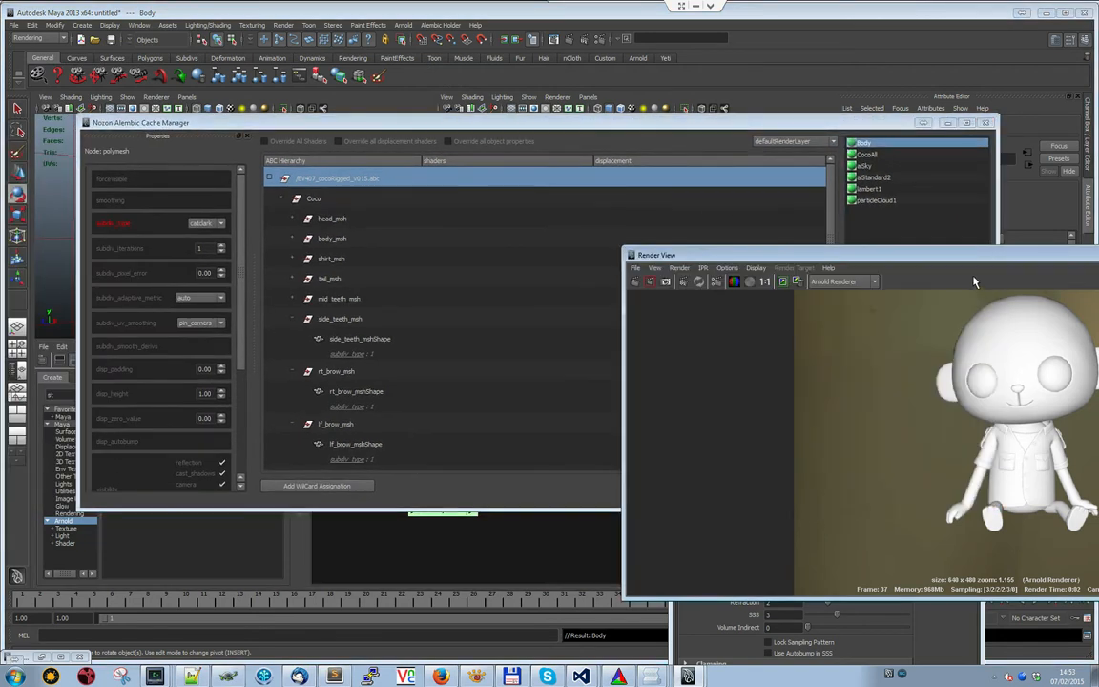
Collapse the expanded mesh entries from side_teeth_msh through rt_lid_msh in the ABC hierarchy
left_click(553, 121)
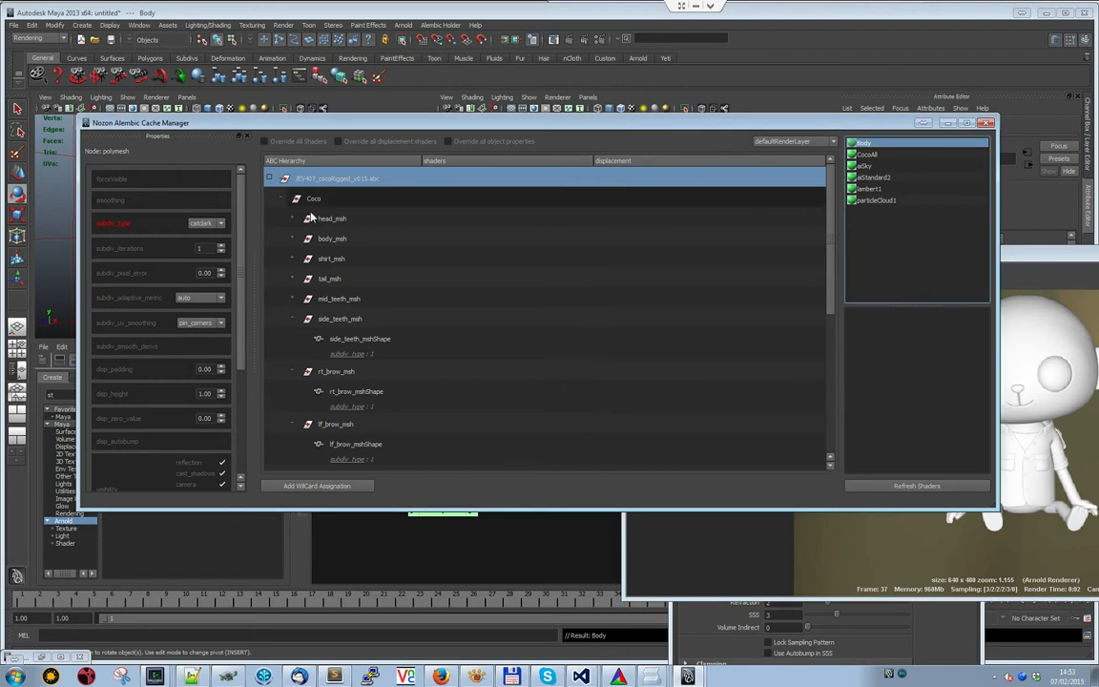
left_click(293, 318)
left_click(292, 339)
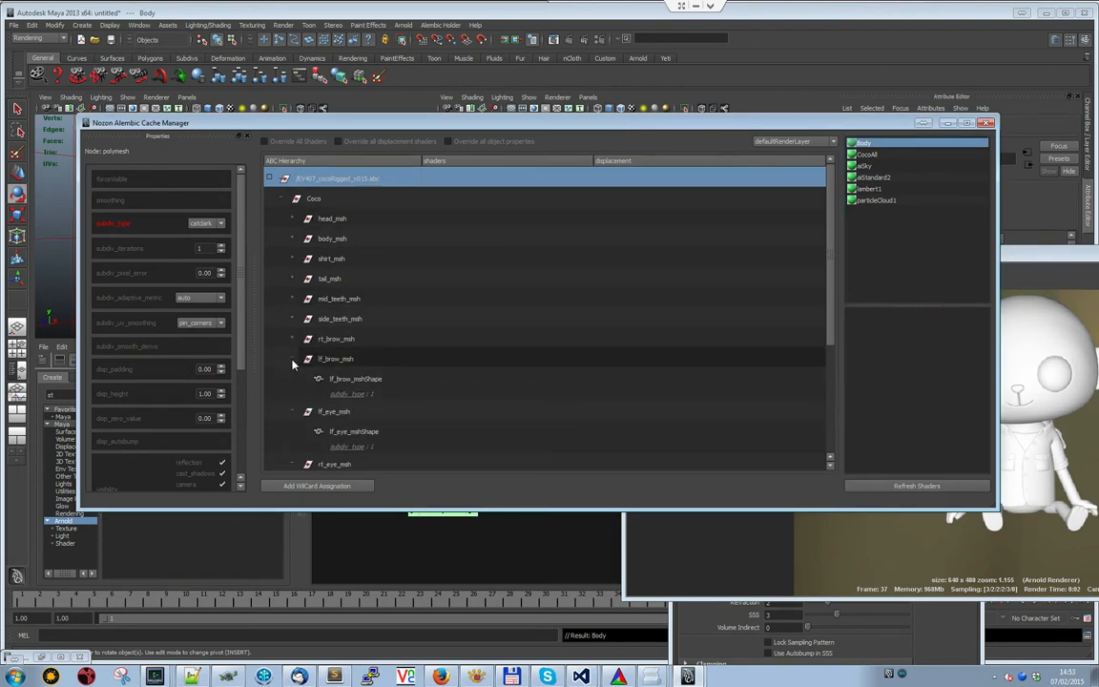
left_click(293, 360)
left_click(293, 379)
left_click(293, 399)
left_click(293, 419)
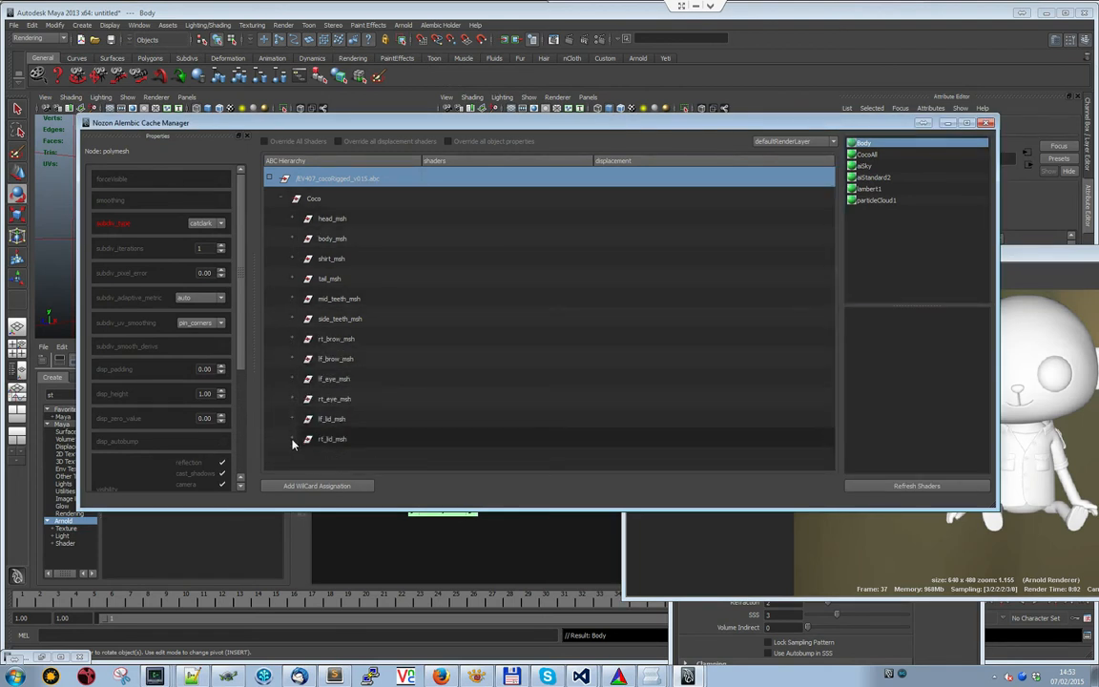
Assign the Body shader to body_msh and expand that entry to check the inheritance on its shape
left_click_drag(864, 143, 361, 244)
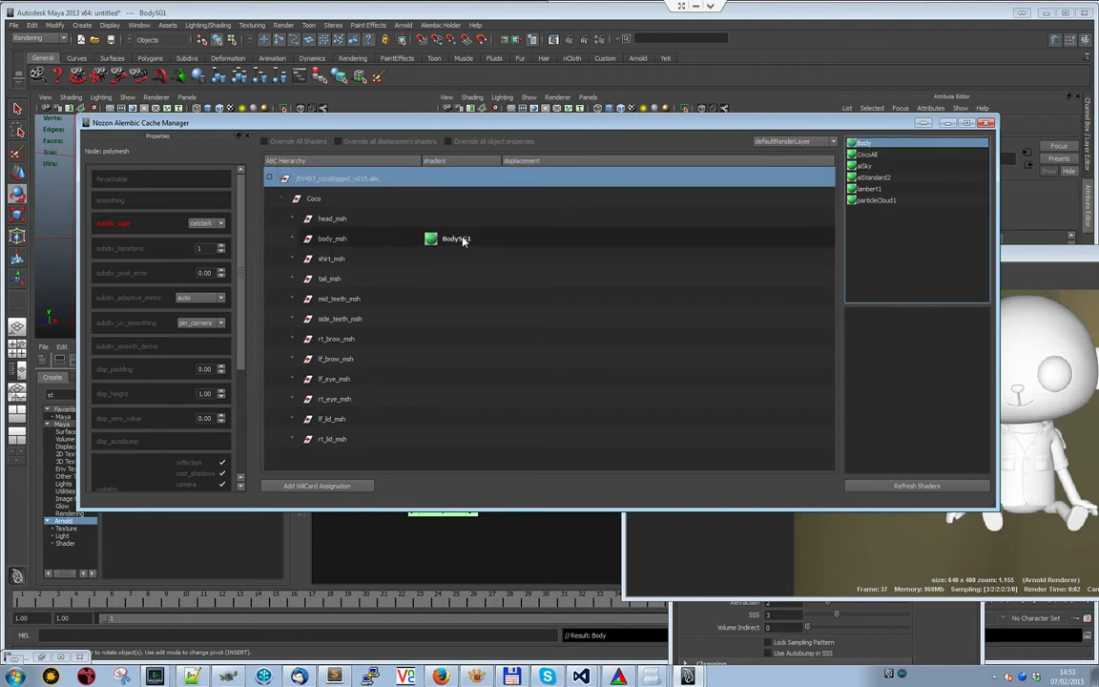
left_click(293, 240)
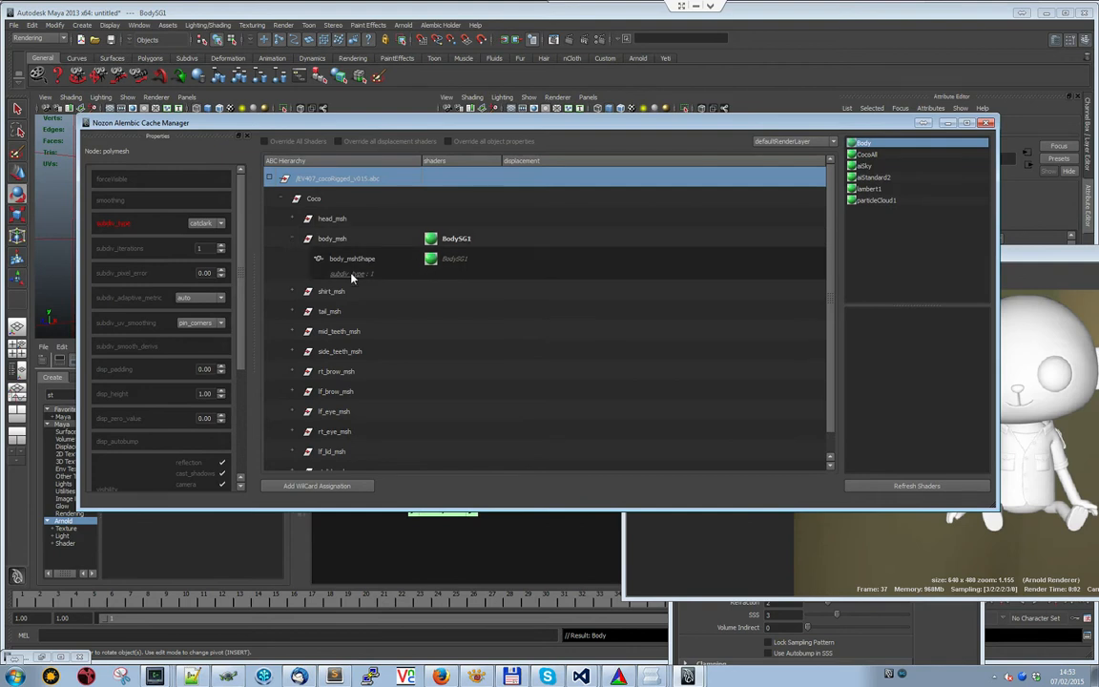
left_click(467, 274)
left_click(543, 222)
left_click(506, 187)
Render the character to inspect the Body shader on body_msh, clearing the Render View off the cache manager when finished
left_click_drag(1041, 254, 658, 214)
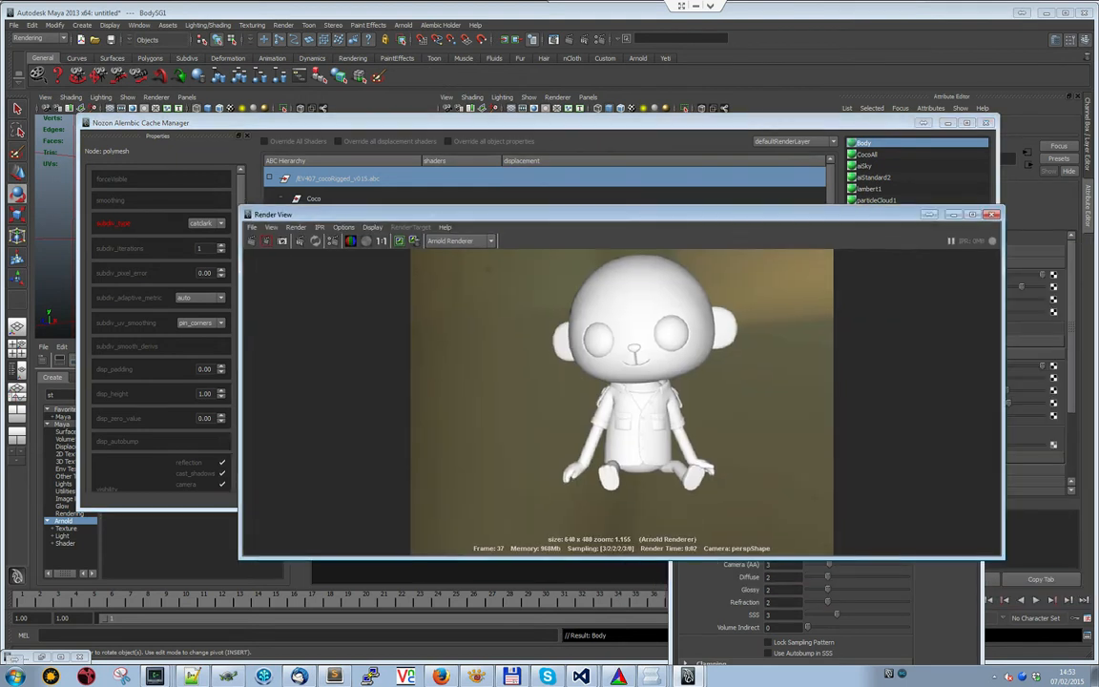
left_click(253, 243)
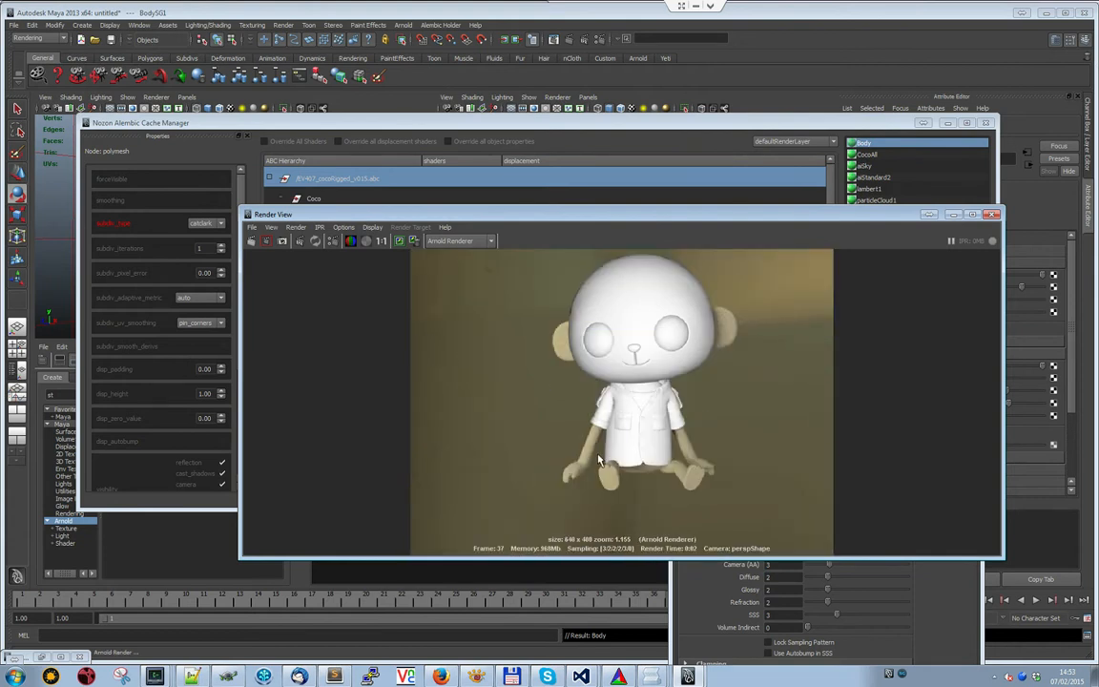
left_click_drag(455, 215, 820, 217)
left_click_drag(660, 219, 709, 279)
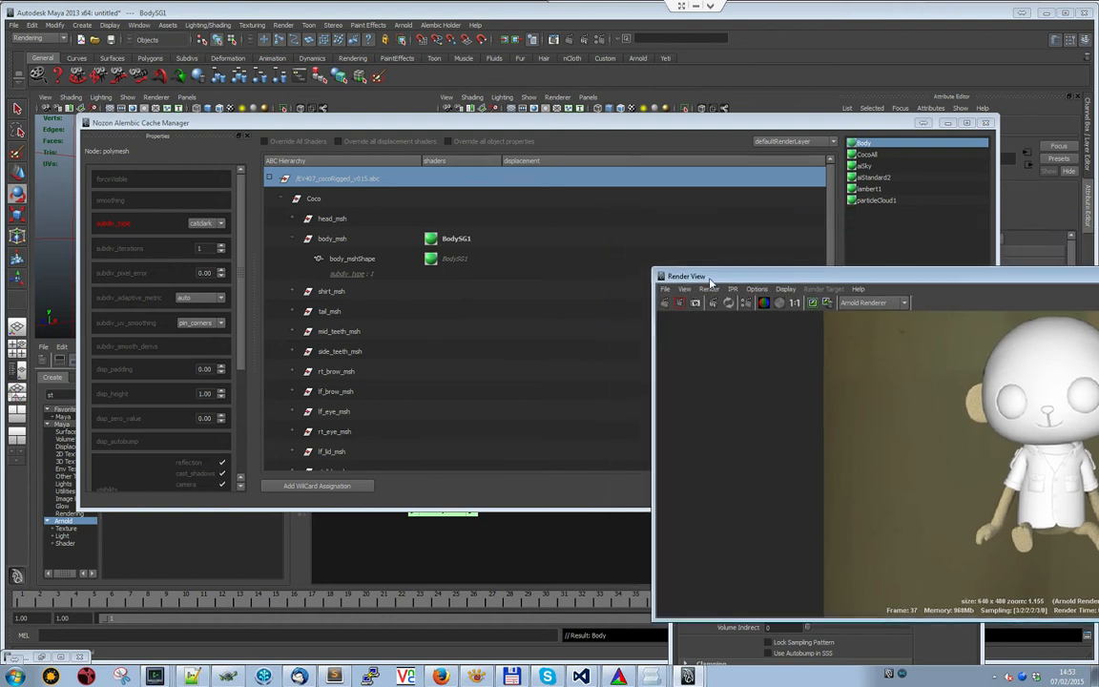
Move the Body shader assignment from body_msh to the top-level EV407_cocoRigged_v015.abc entry and re-render the character
right_click(457, 245)
left_click(475, 254)
left_click(486, 255)
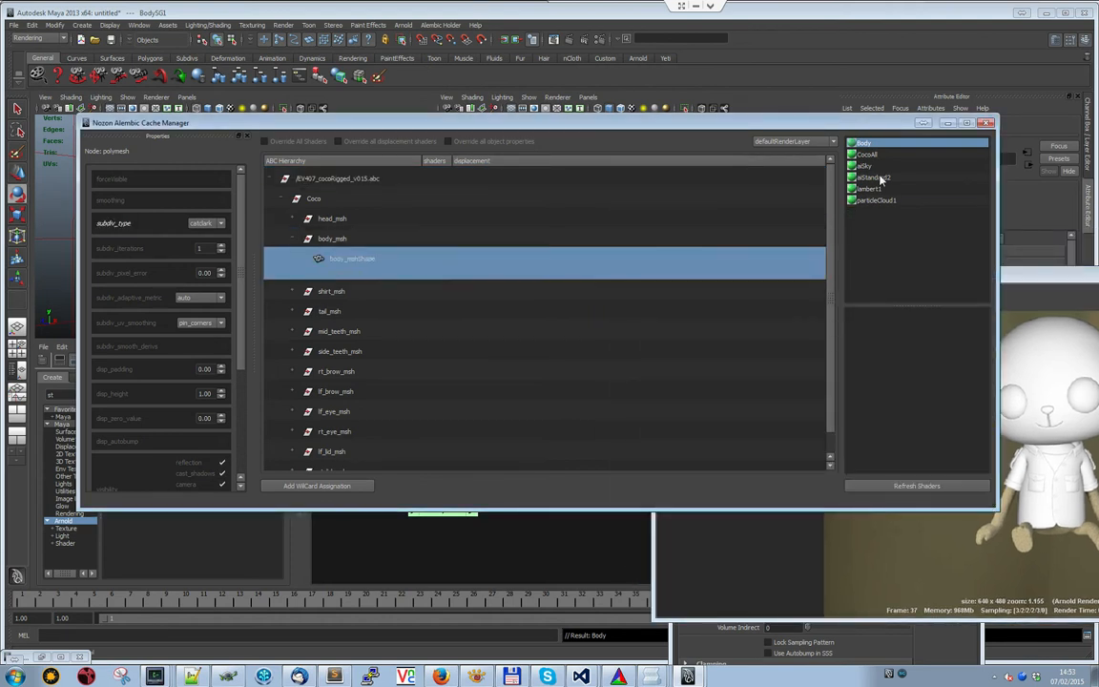
left_click_drag(864, 143, 364, 180)
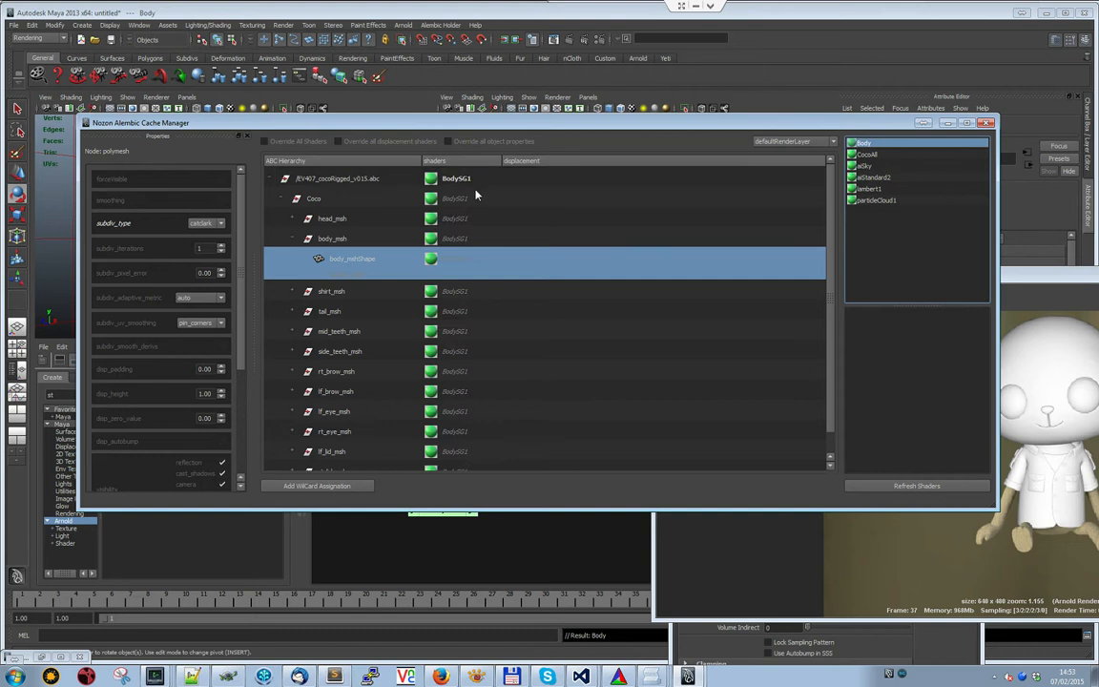
left_click_drag(1050, 278, 673, 198)
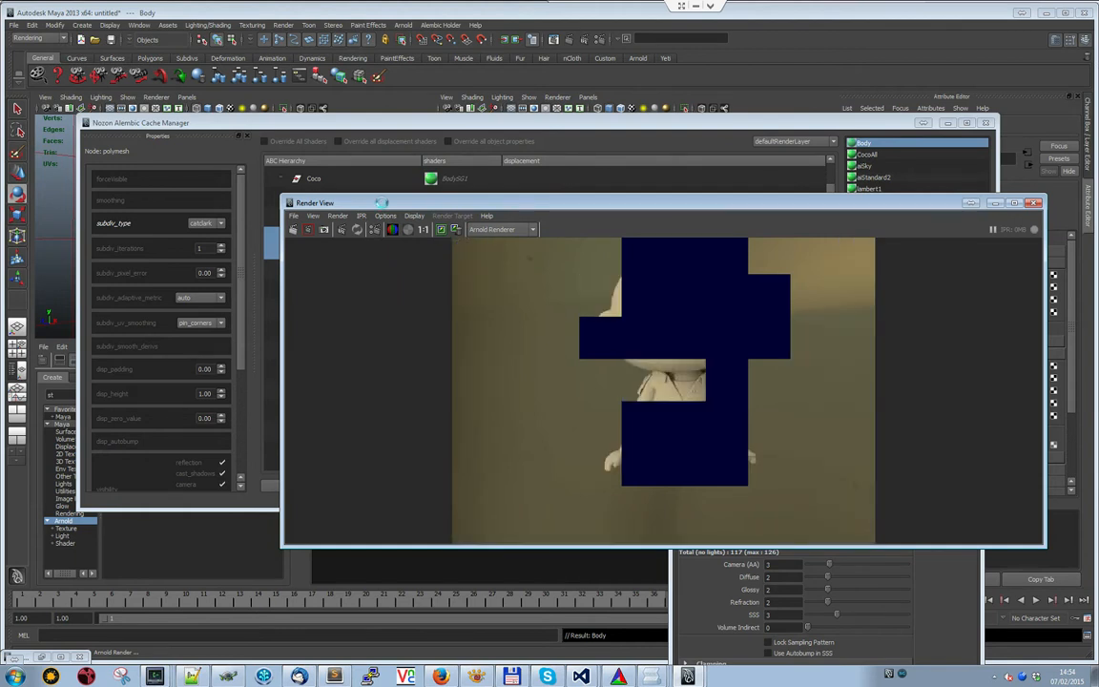
left_click_drag(384, 203, 778, 207)
Create a new aiStandard shader and name it Eyes
left_click_drag(325, 124, 512, 55)
middle_click_drag(135, 412, 389, 463)
left_click_drag(1006, 62, 635, 204)
type("Eyes")
key("Return")
Assign the Eyes shader to both lf_eye_msh and rt_eye_msh in the ABC hierarchy
left_click_drag(539, 196, 662, 128)
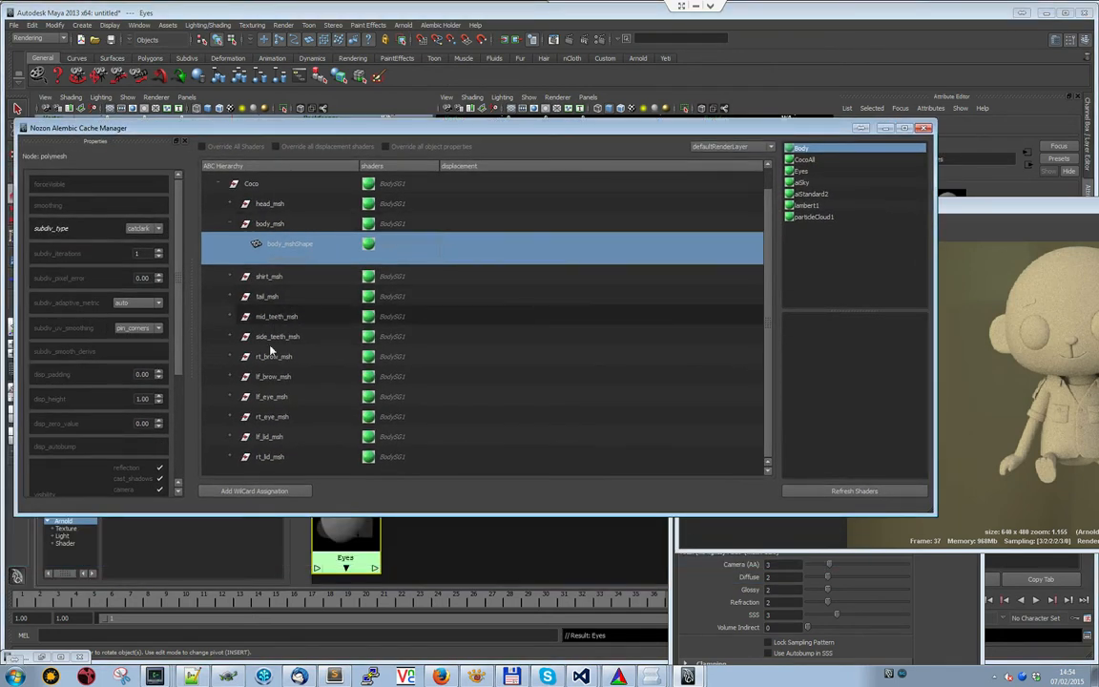
left_click(272, 416)
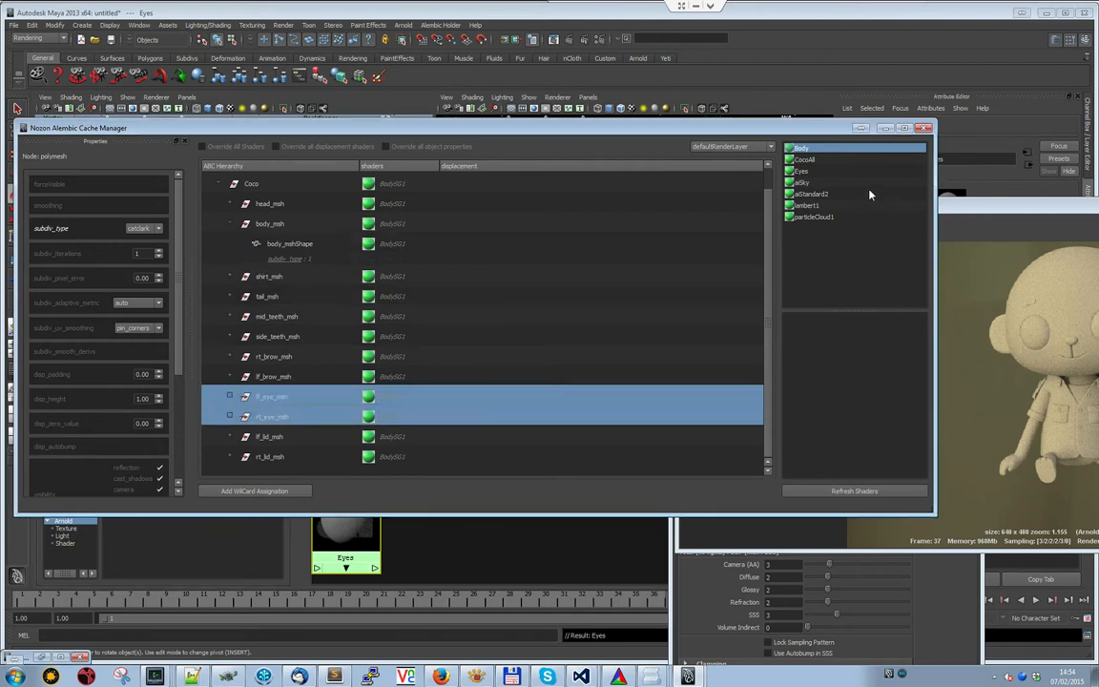
left_click_drag(807, 175, 444, 401)
Render the character again to inspect the separate shader assignment on the eyes
left_click_drag(972, 203, 443, 101)
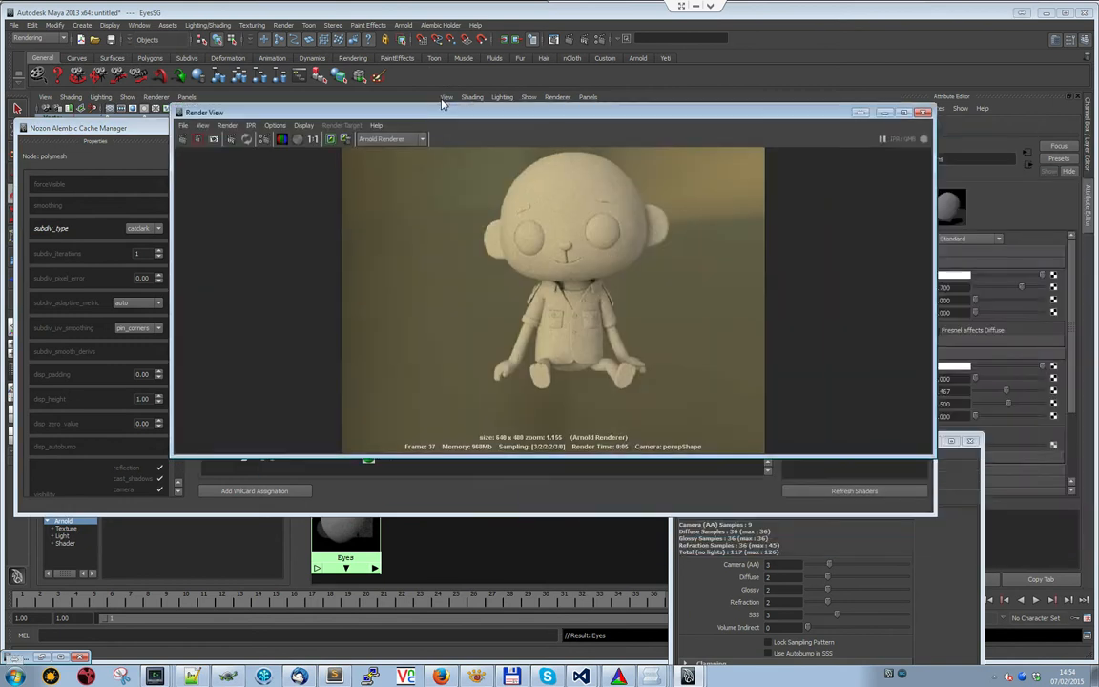
left_click(162, 132)
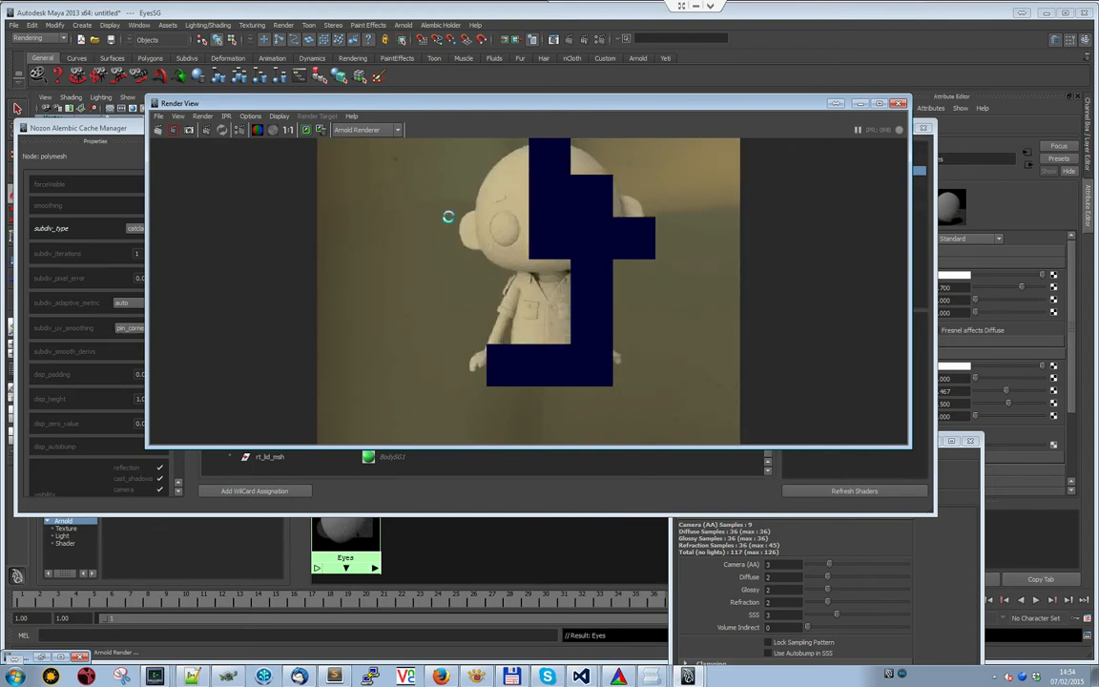
left_click_drag(425, 101, 400, 165)
left_click_drag(617, 169, 652, 299)
Change the Body shader's diffuse color to a dark, saturated brown
left_click(802, 149)
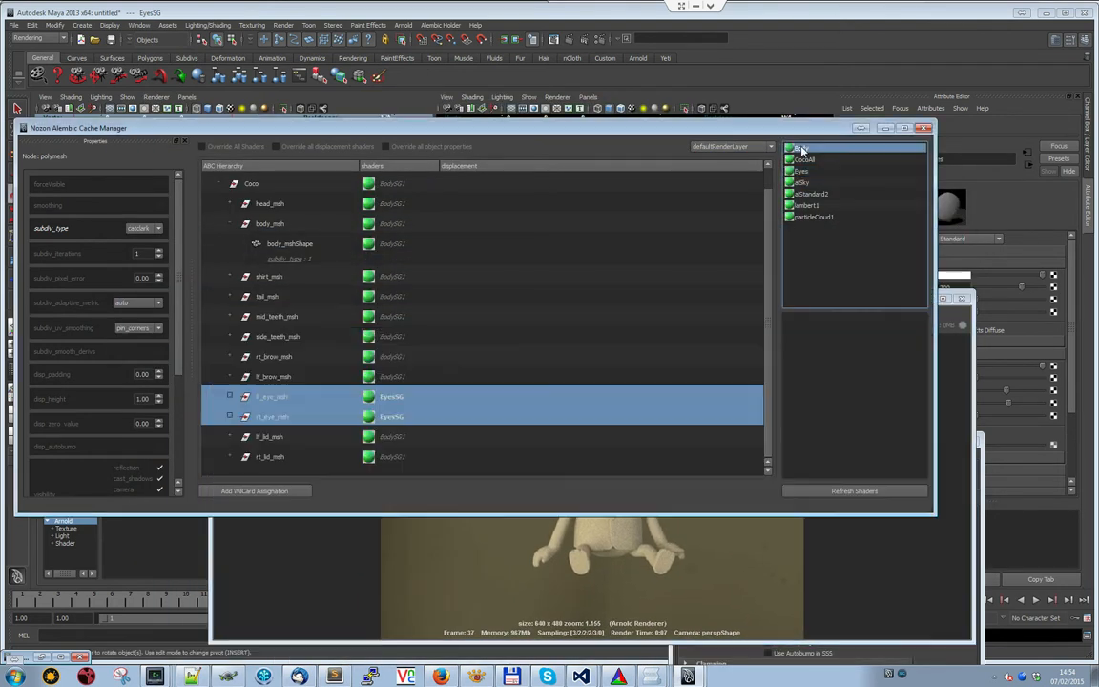
left_click(960, 276)
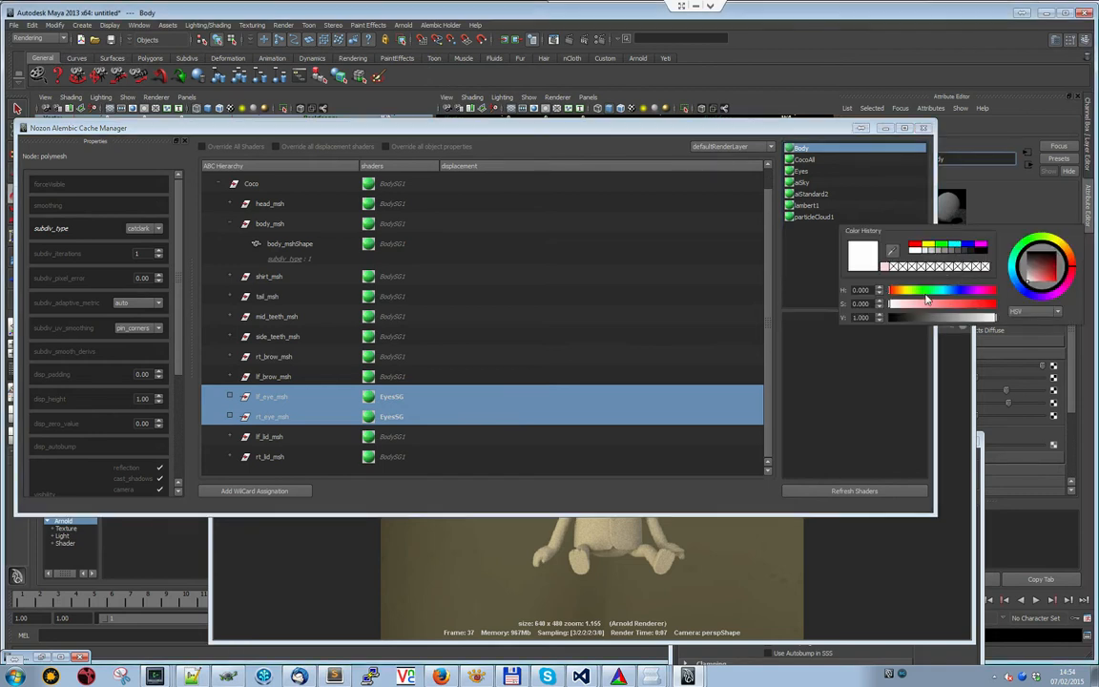
left_click(971, 305)
left_click_drag(964, 317, 928, 318)
Re-render the character to compare the brown body with the eyes, and clear the Render View out of the way
left_click(714, 536)
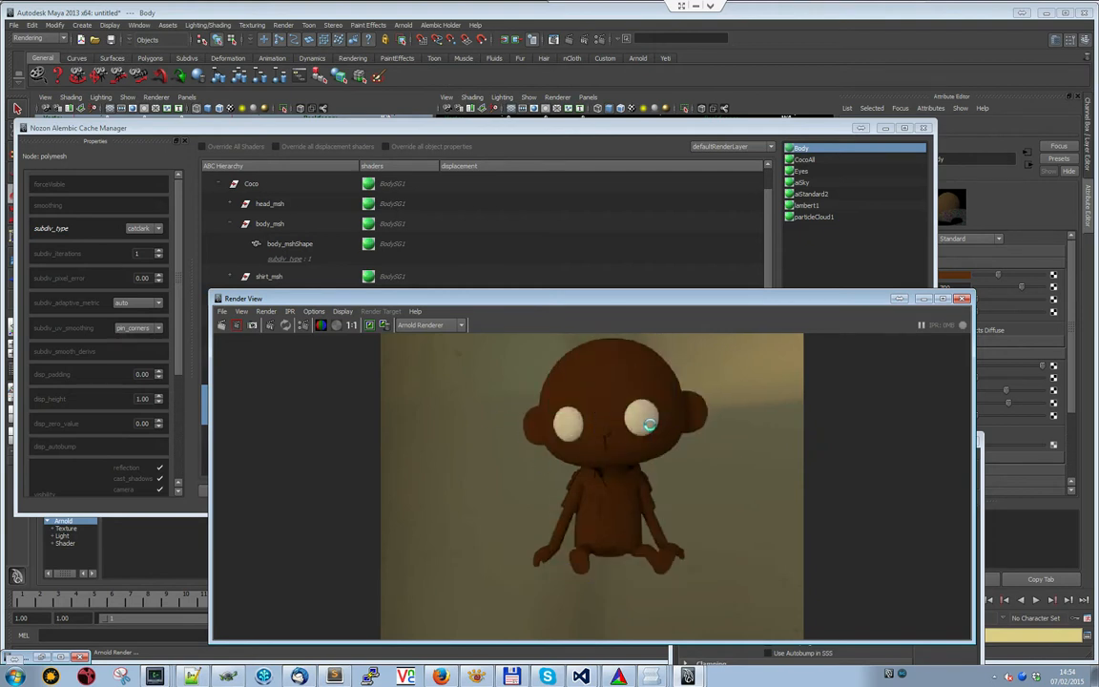
left_click_drag(573, 303, 914, 175)
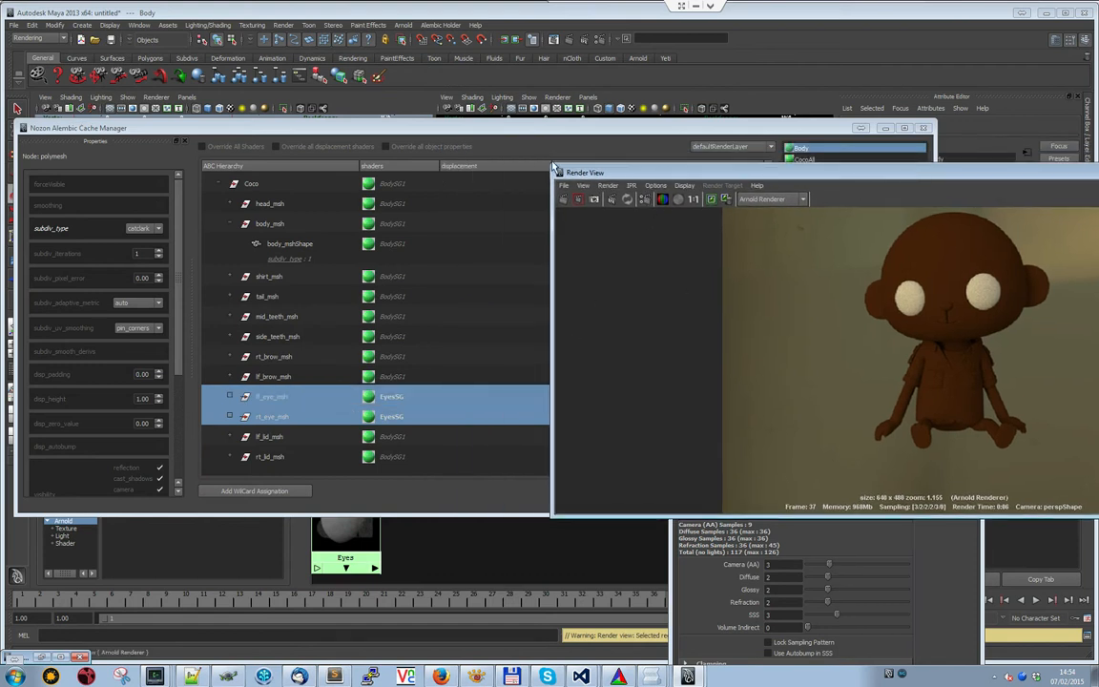
left_click_drag(556, 170, 564, 241)
Select the top-level .abc entry and enlarge the cache manager window to fit the full ABC hierarchy
left_click_drag(536, 131, 561, 67)
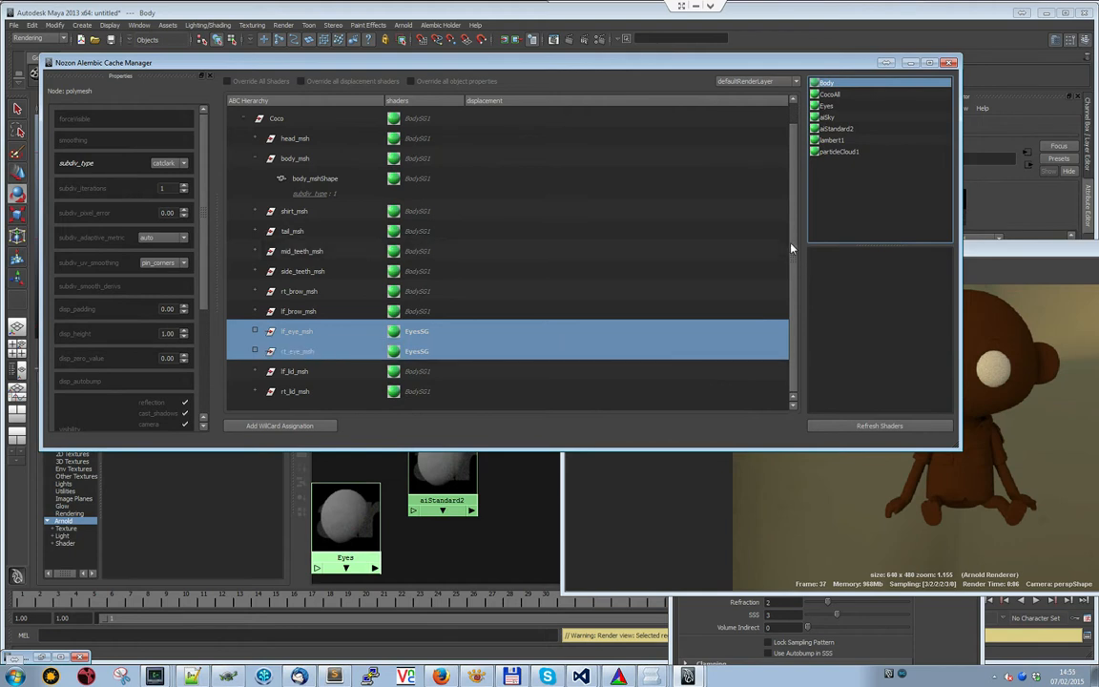
left_click_drag(791, 246, 791, 217)
left_click(326, 121)
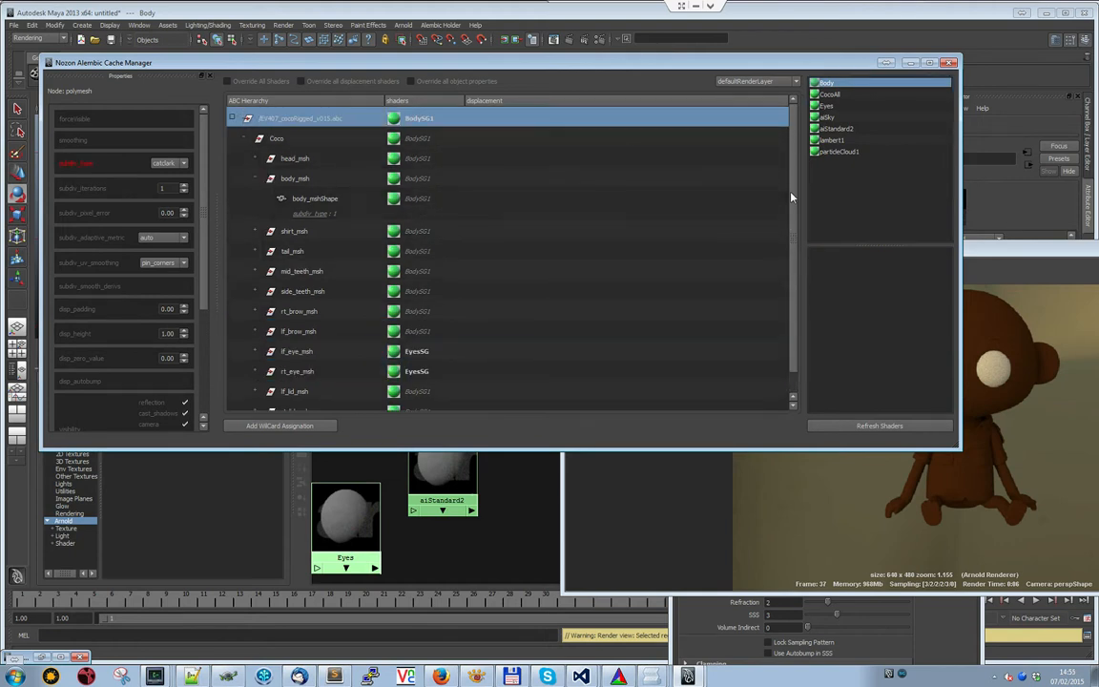
scroll(791, 197, "down", 1)
left_click_drag(323, 449, 323, 534)
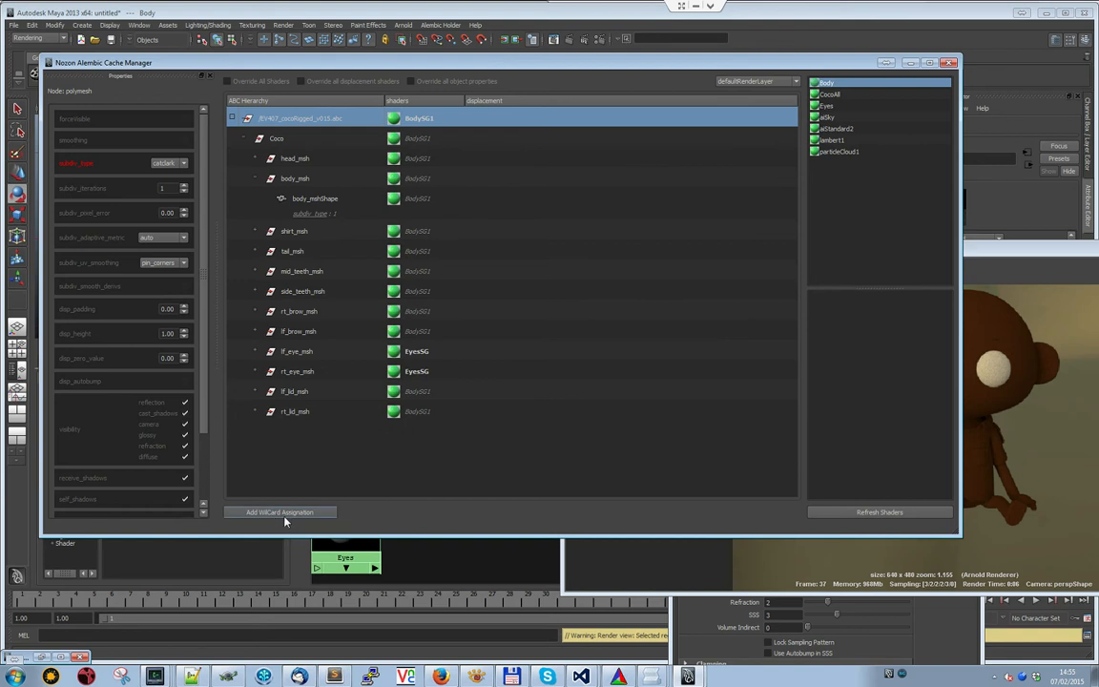
Examine individual meshes such as teeth, tail, shirt, body, brows and lids in the viewports, ending with the whole character
left_click(286, 271)
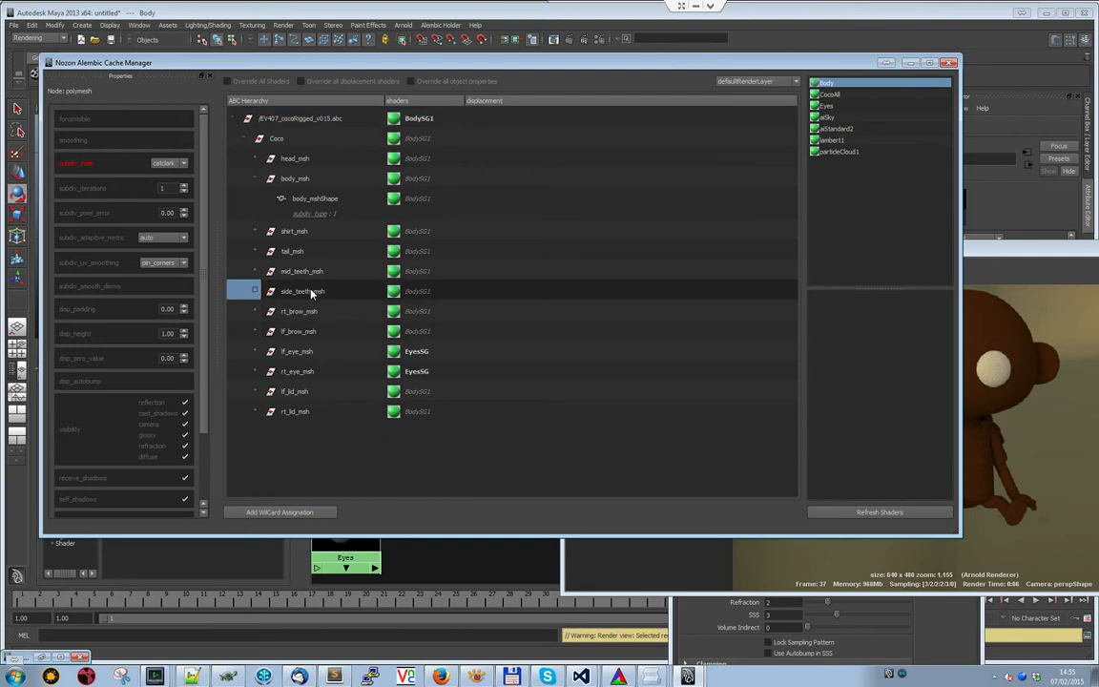
left_click_drag(340, 67, 681, 266)
left_click(647, 492)
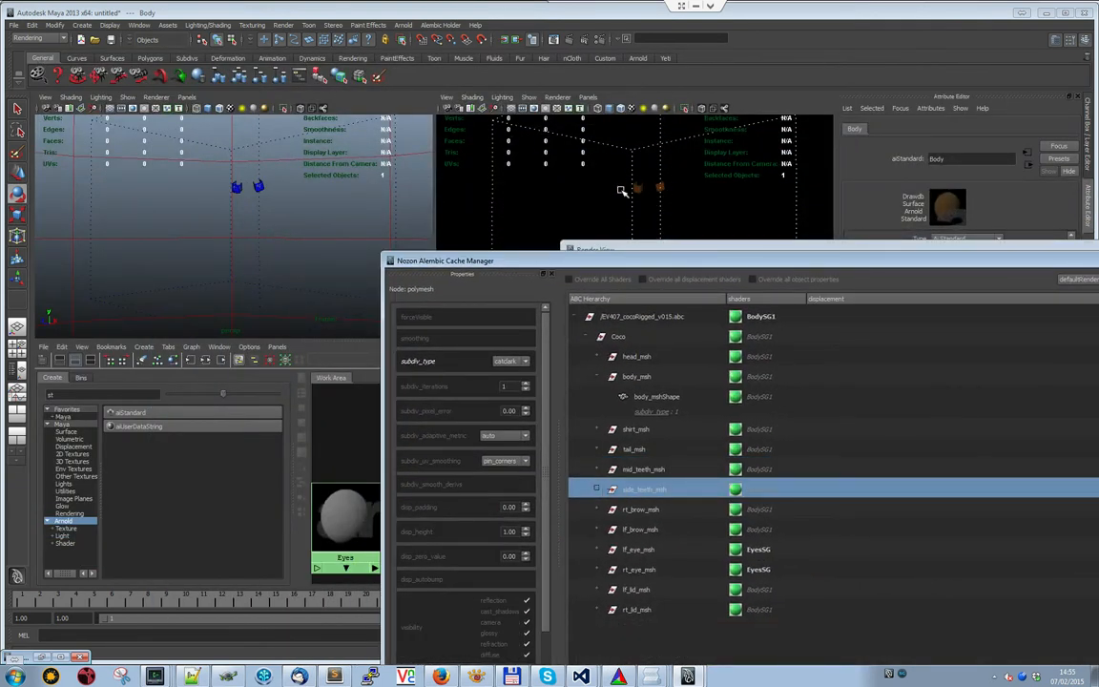
left_click(631, 467)
left_click(637, 453)
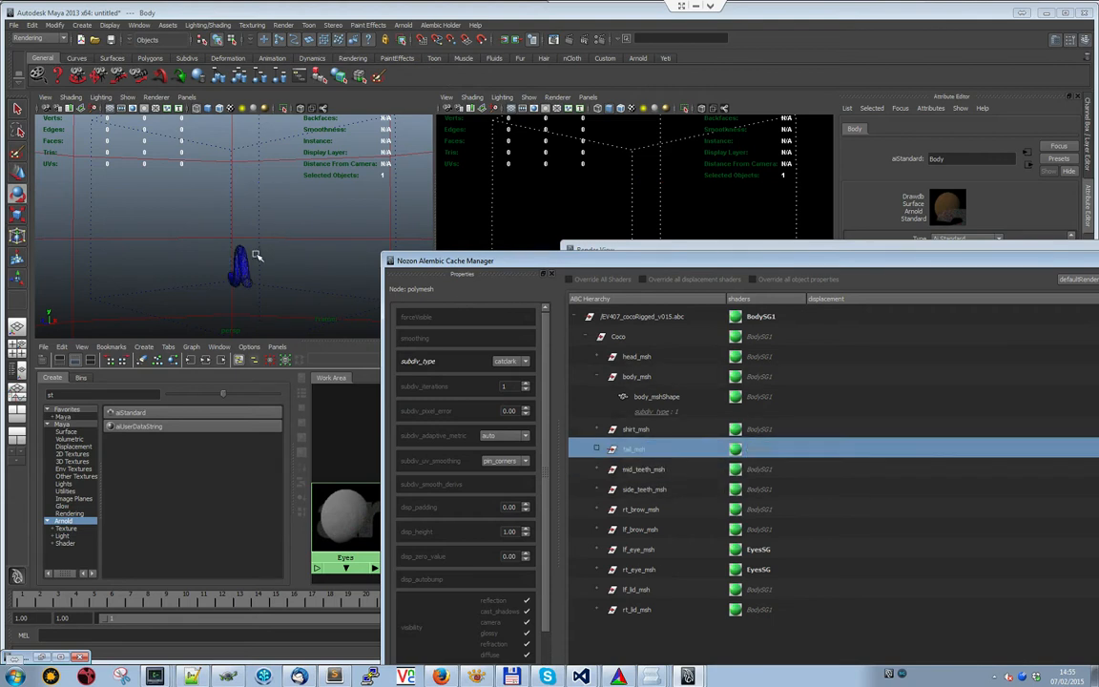
left_click(633, 435)
left_click(636, 376)
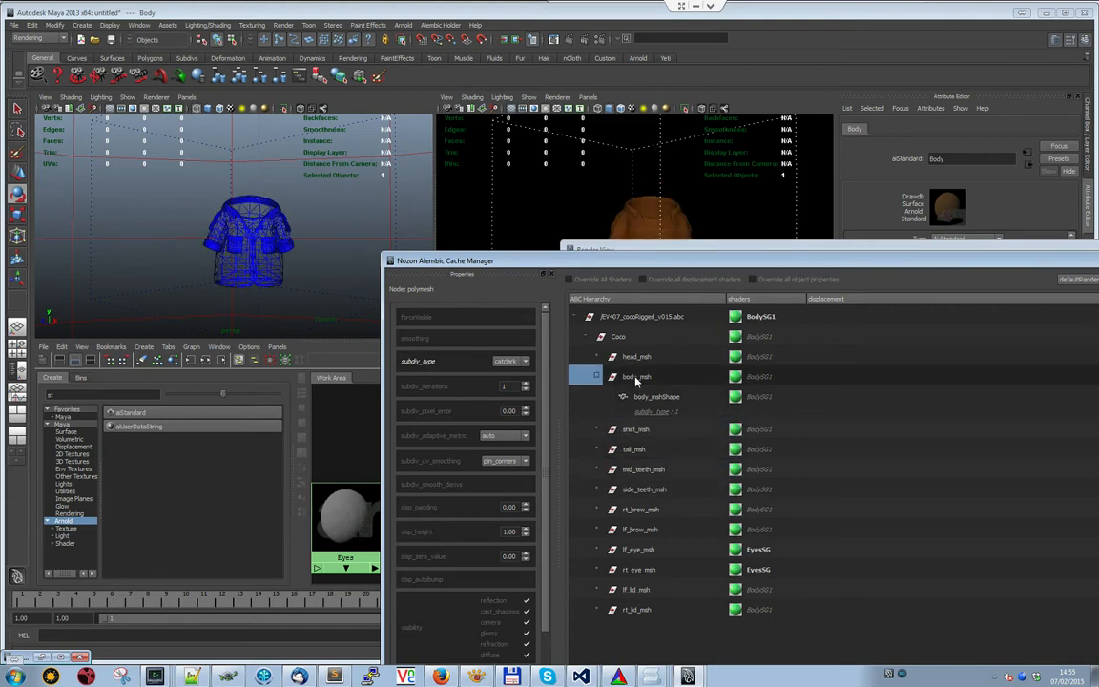
left_click(636, 357)
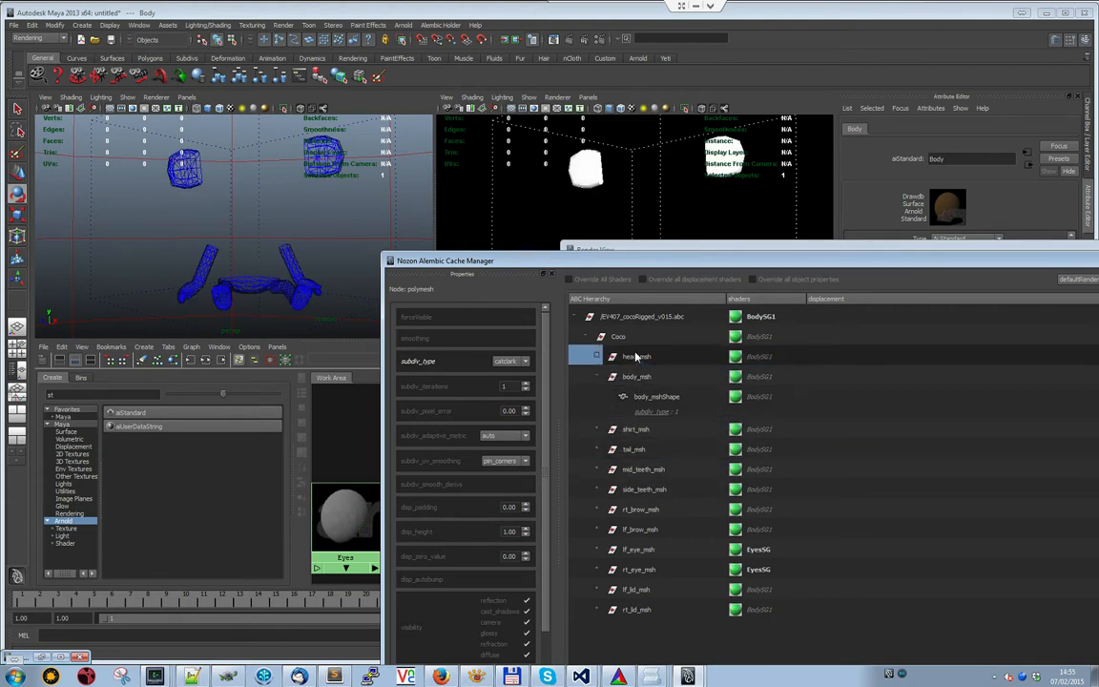
left_click(642, 508)
left_click(637, 530)
left_click(629, 611)
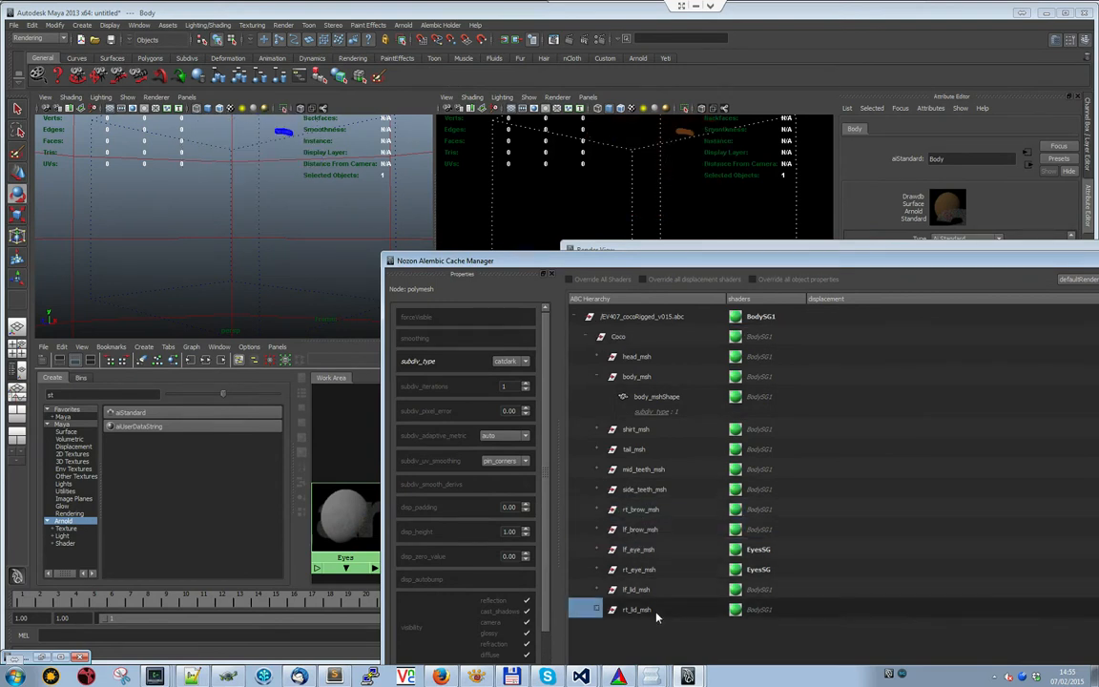
left_click(619, 317)
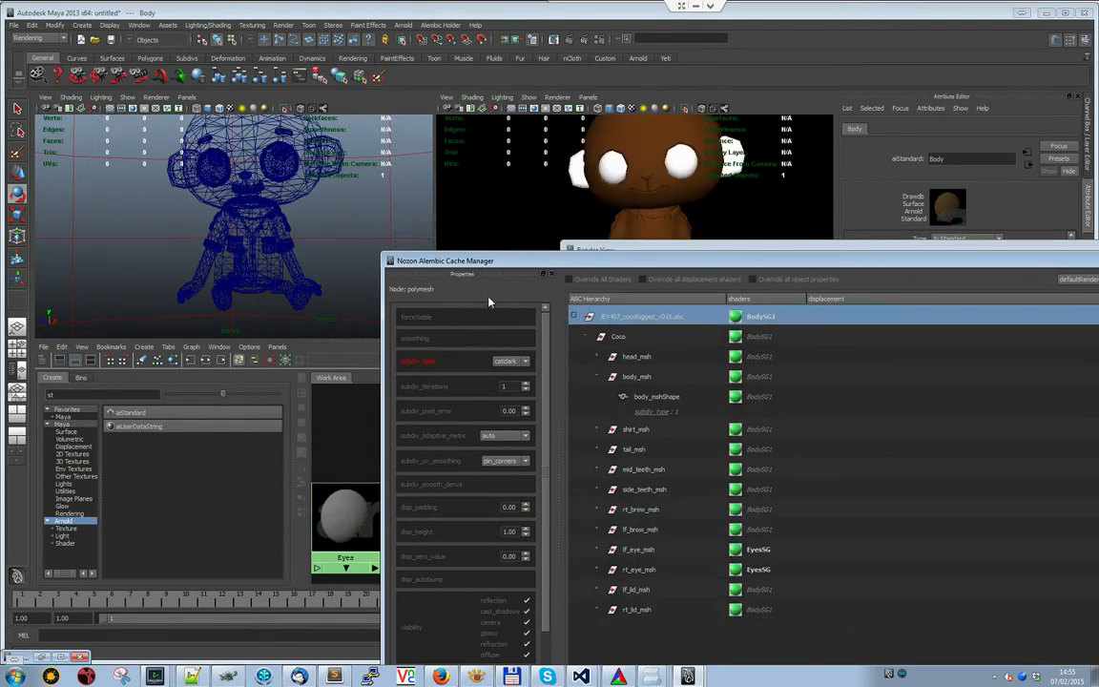
left_click_drag(501, 263, 592, 326)
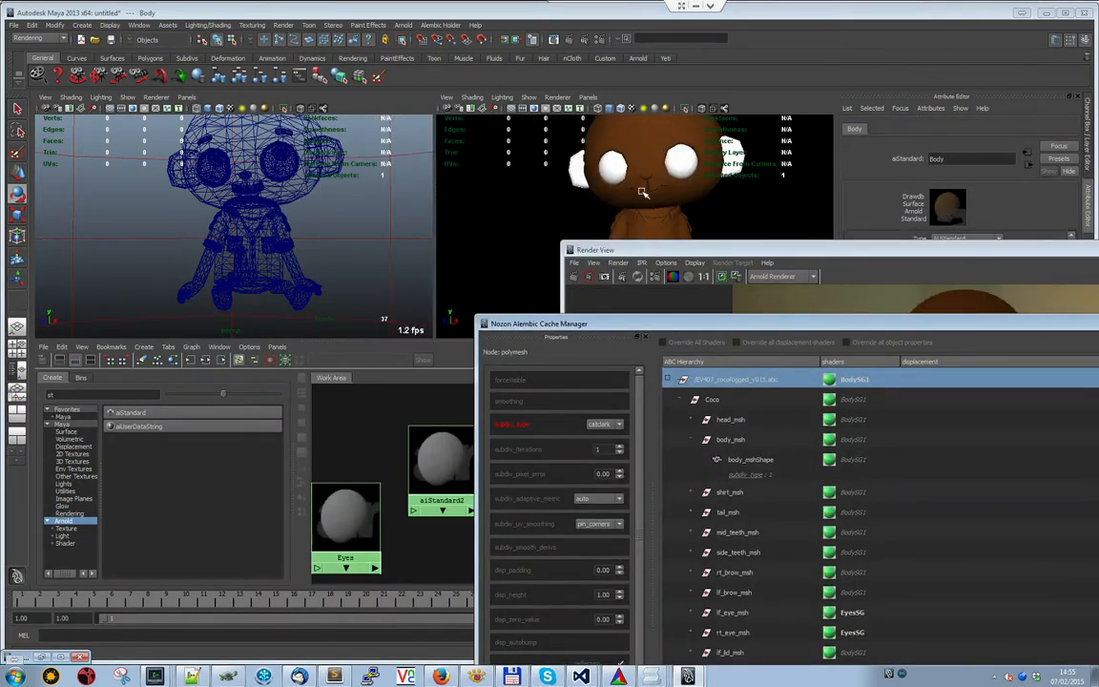
Add a wildcard assignment to the ABC hierarchy and set its expression to *_teeth_*
left_click_drag(688, 325, 513, 121)
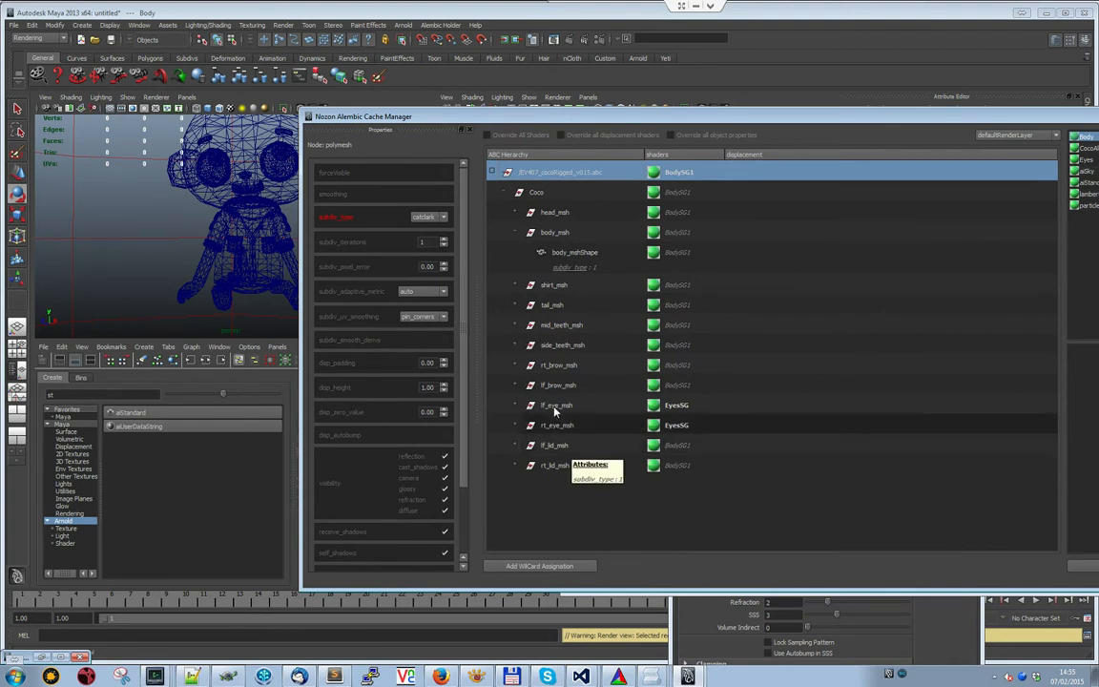
left_click_drag(471, 125, 297, 92)
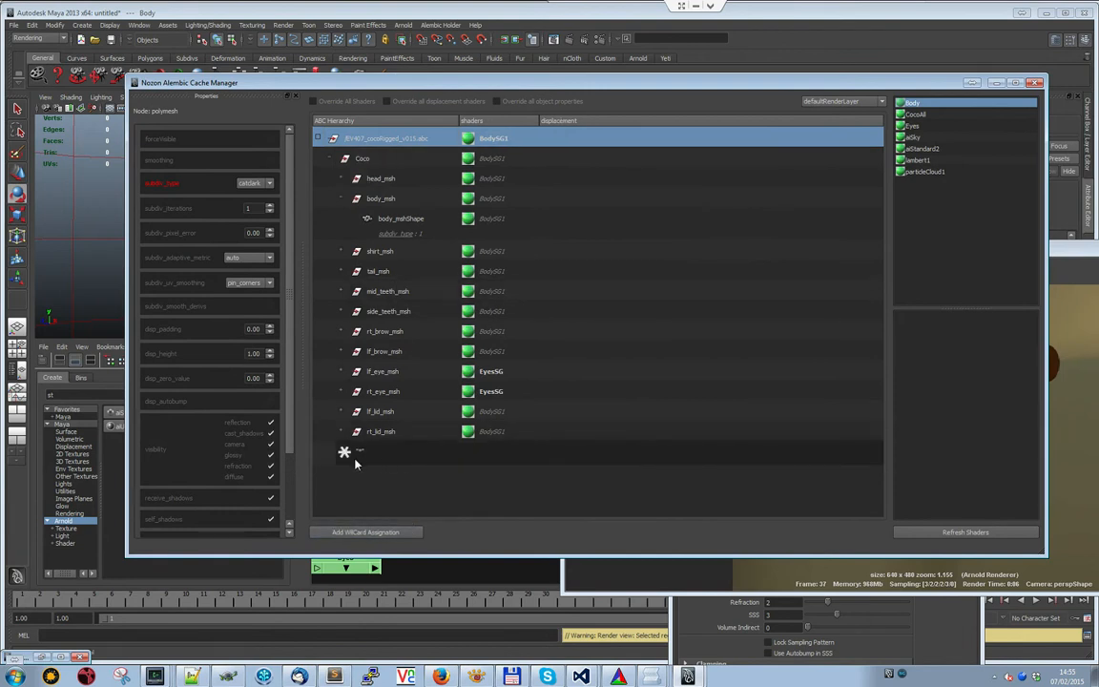
double_click(355, 458)
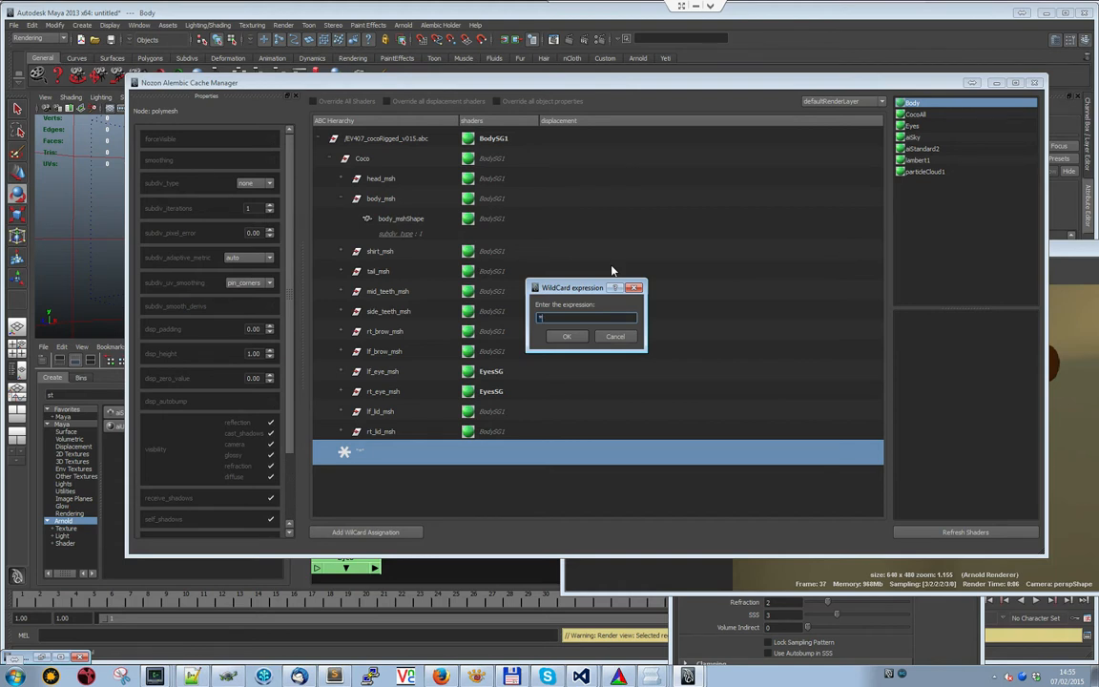
type("*_teeth_*")
left_click(567, 337)
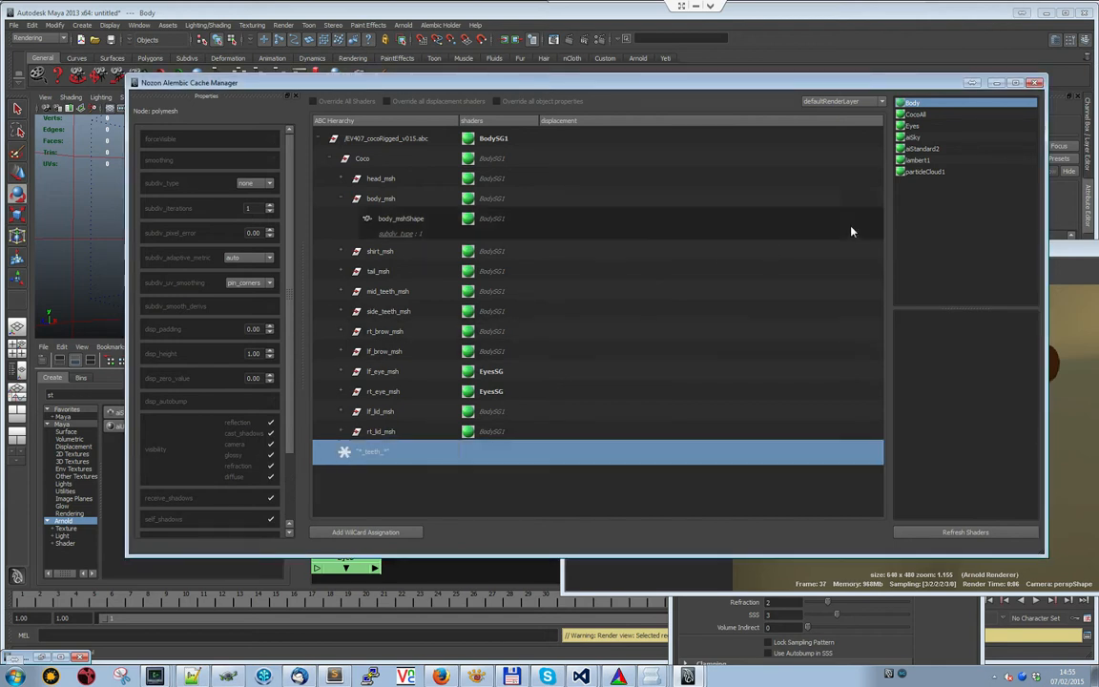
Create another aiStandard shader and name it Teeth
left_click_drag(458, 84, 328, 188)
left_click(169, 418)
left_click_drag(981, 158, 830, 149)
type("Teeth")
key("Return")
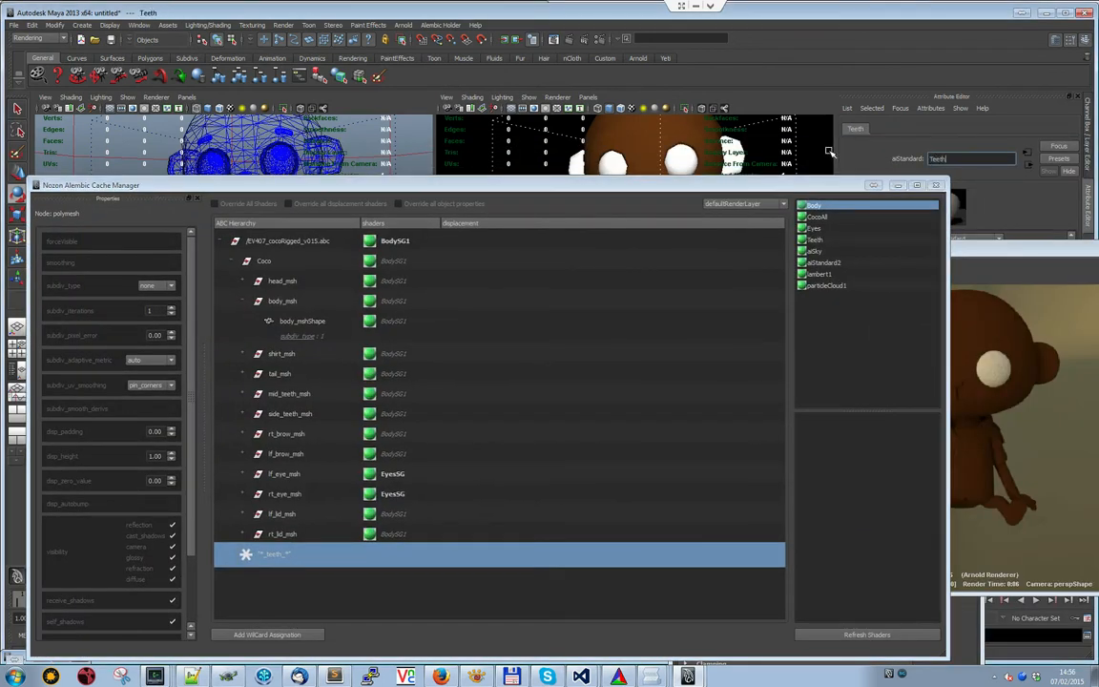
Set the Teeth shader's diffuse colour to a pale yellow with hue about 51.8, saturation 0.130 and value 1.000
left_click(964, 277)
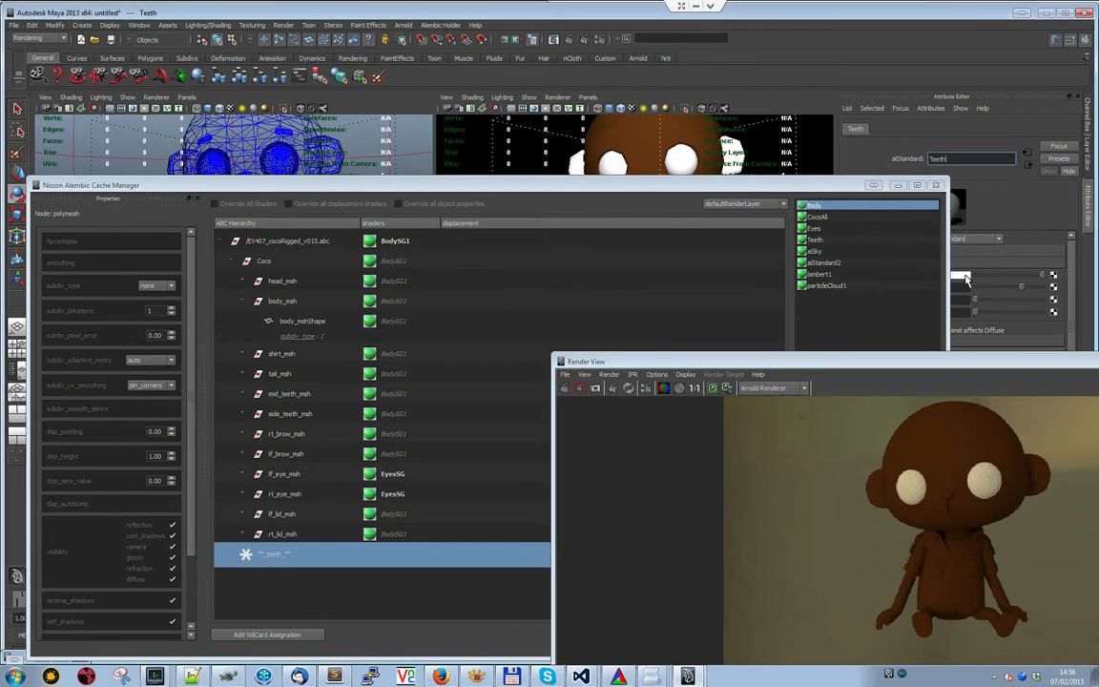
left_click(92, 268)
left_click_drag(82, 279, 91, 279)
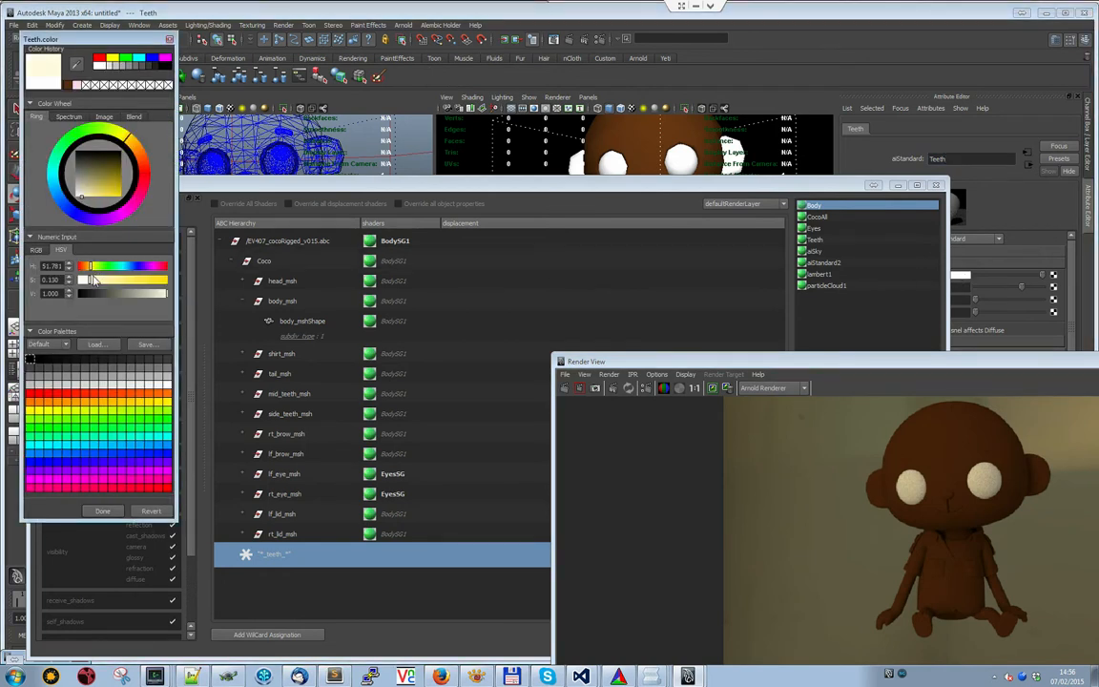
left_click(102, 511)
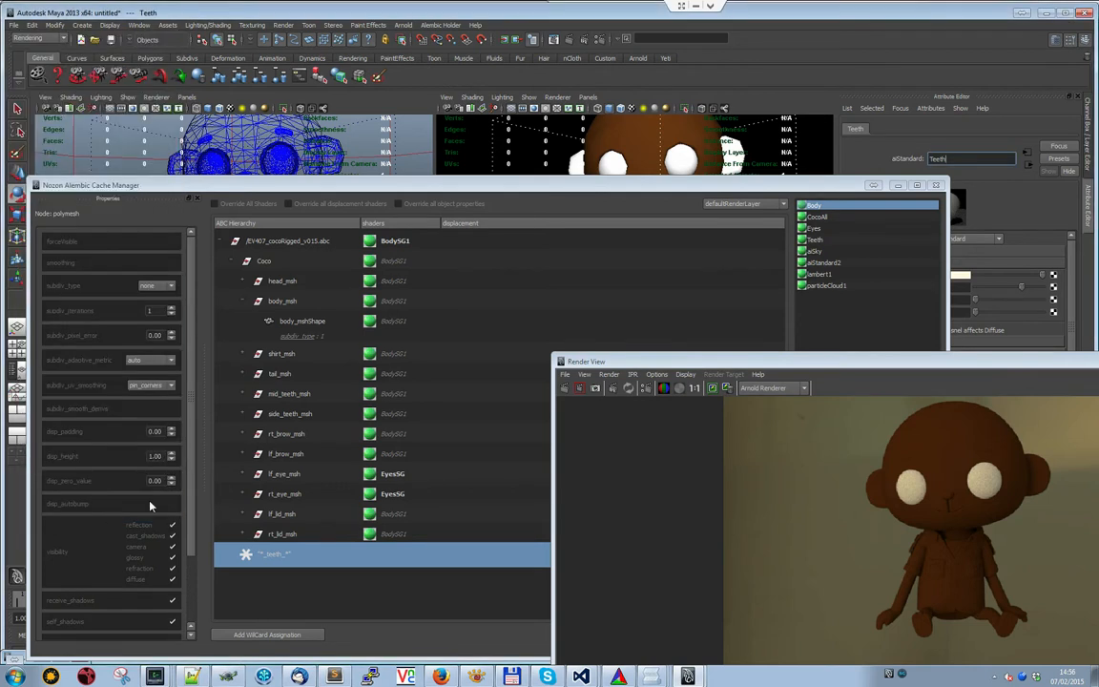
Assign the Teeth shader to the *_teeth_* wildcard entry and render the character with Arnold
left_click(814, 240)
left_click_drag(814, 240, 391, 563)
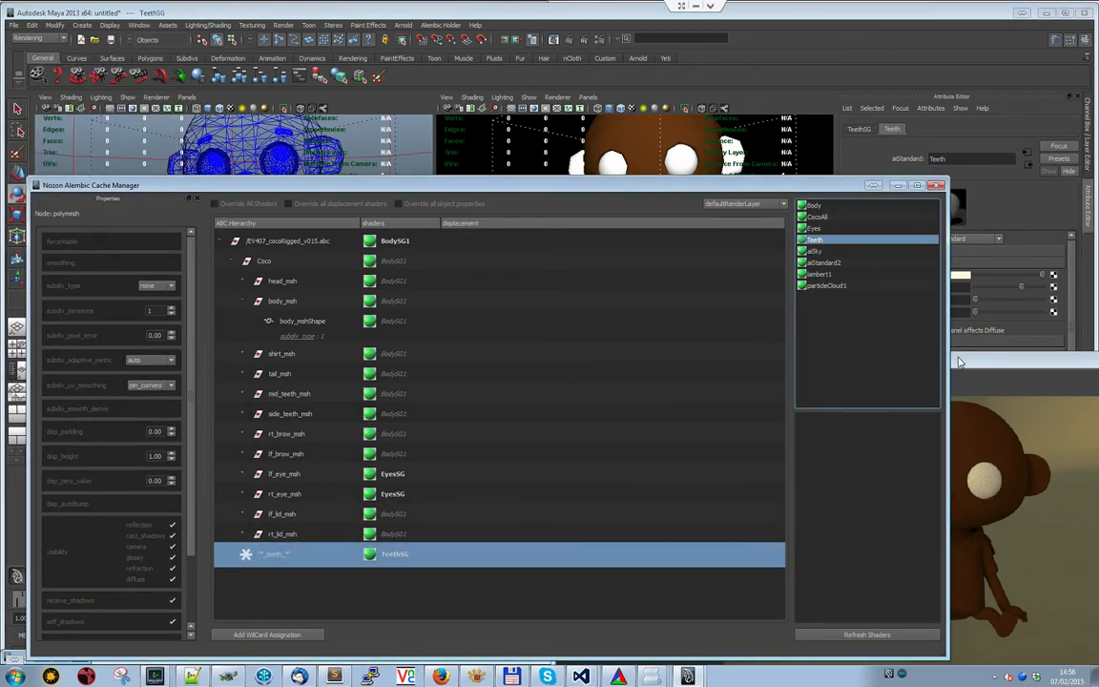
left_click_drag(963, 361, 501, 110)
left_click(94, 133)
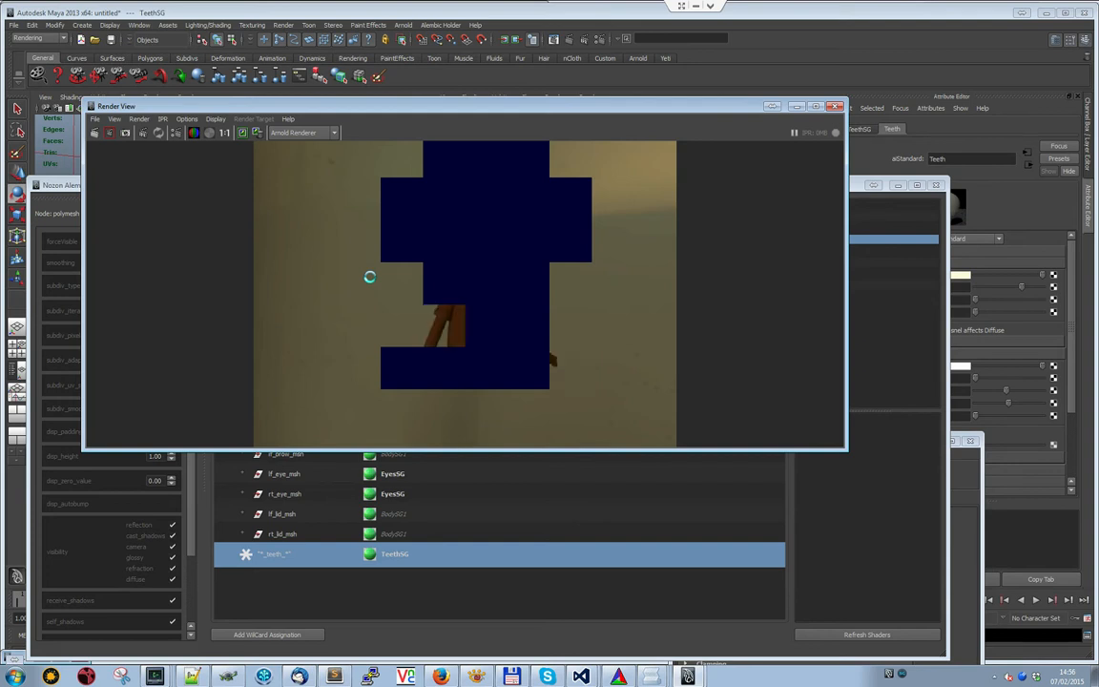
left_click_drag(320, 105, 890, 275)
Turn off all visibility options of head_msh, including reflection, cast_shadows and diffuse, and render the character again
left_click_drag(655, 190, 642, 310)
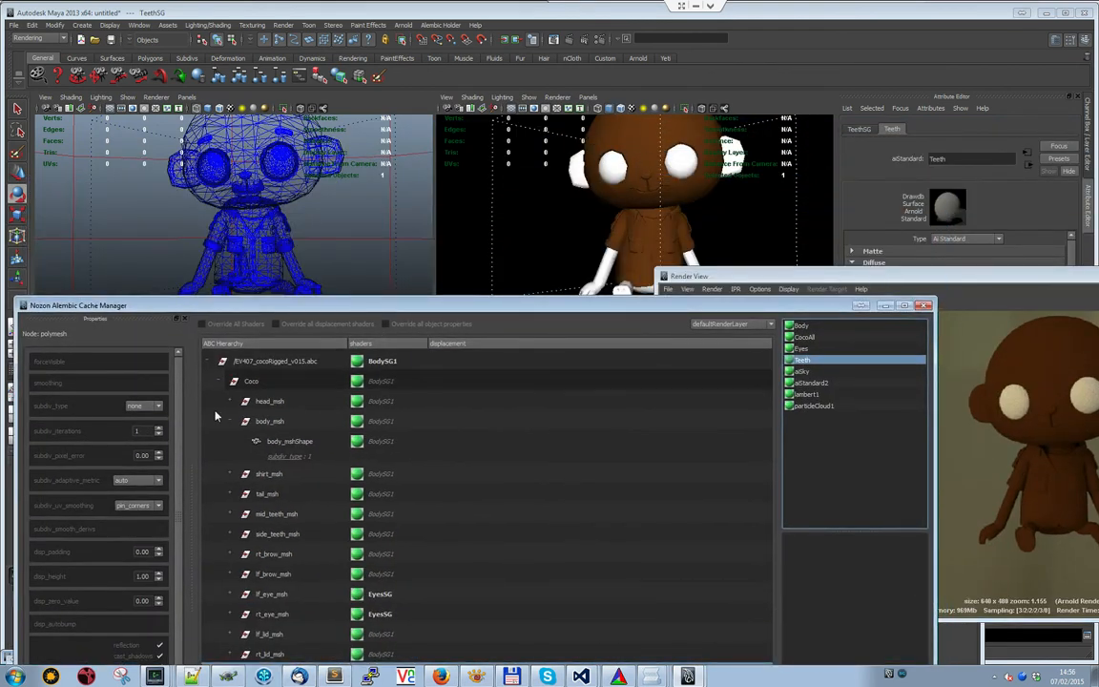
left_click(270, 400)
left_click_drag(253, 303, 302, 207)
scroll(229, 513, "down", 2)
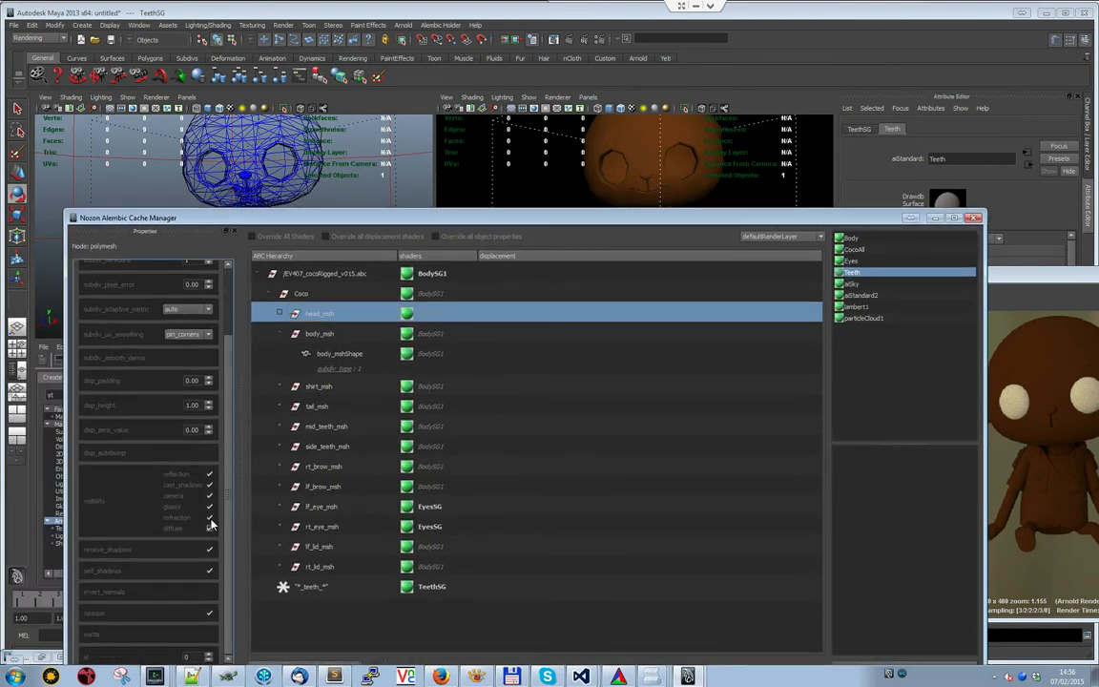
left_click(210, 529)
left_click(210, 486)
left_click(211, 475)
left_click_drag(1012, 276, 622, 197)
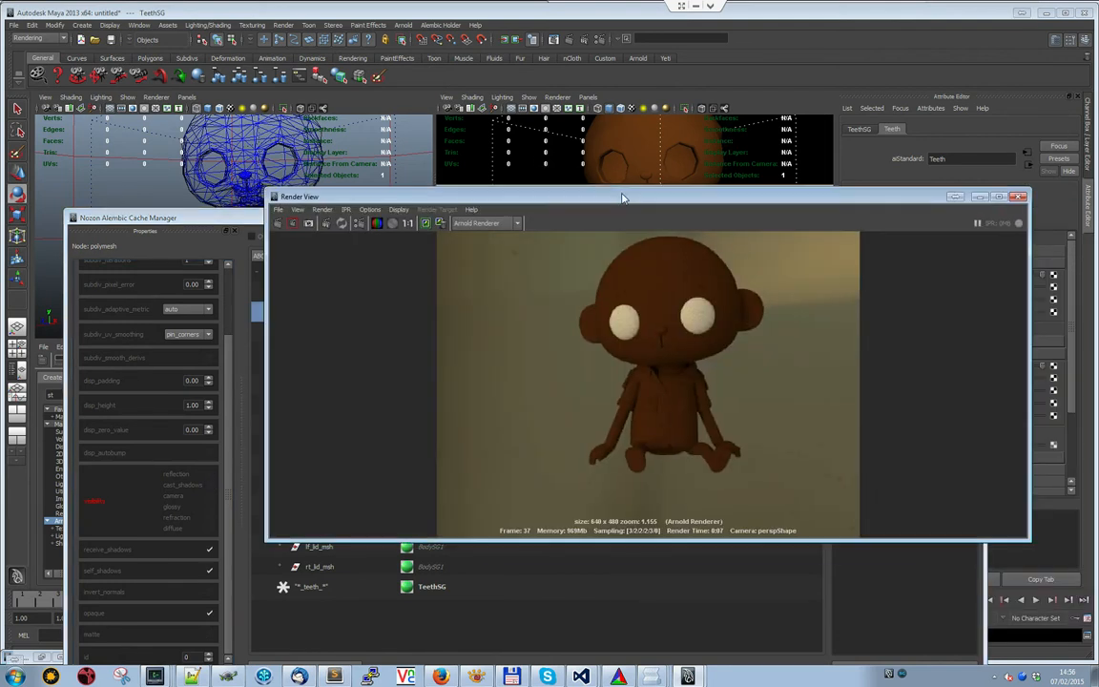
left_click(277, 224)
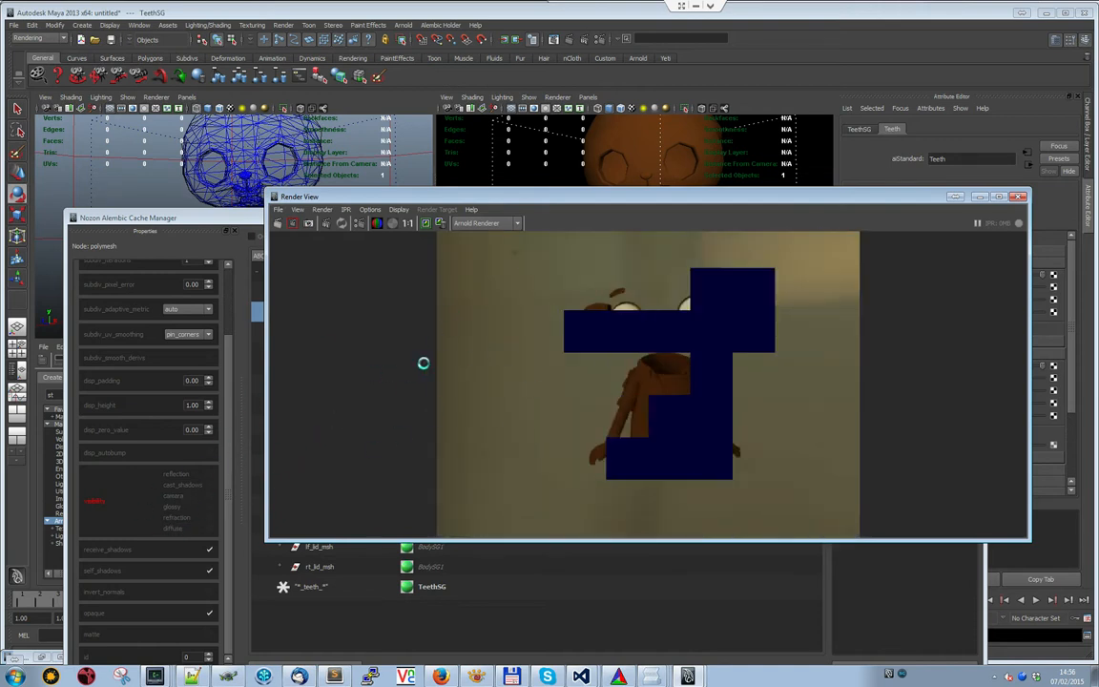
left_click_drag(425, 196, 859, 207)
Change the teeth wildcard expression to *teeth* and assign the Teeth shader to it again
left_click(456, 586)
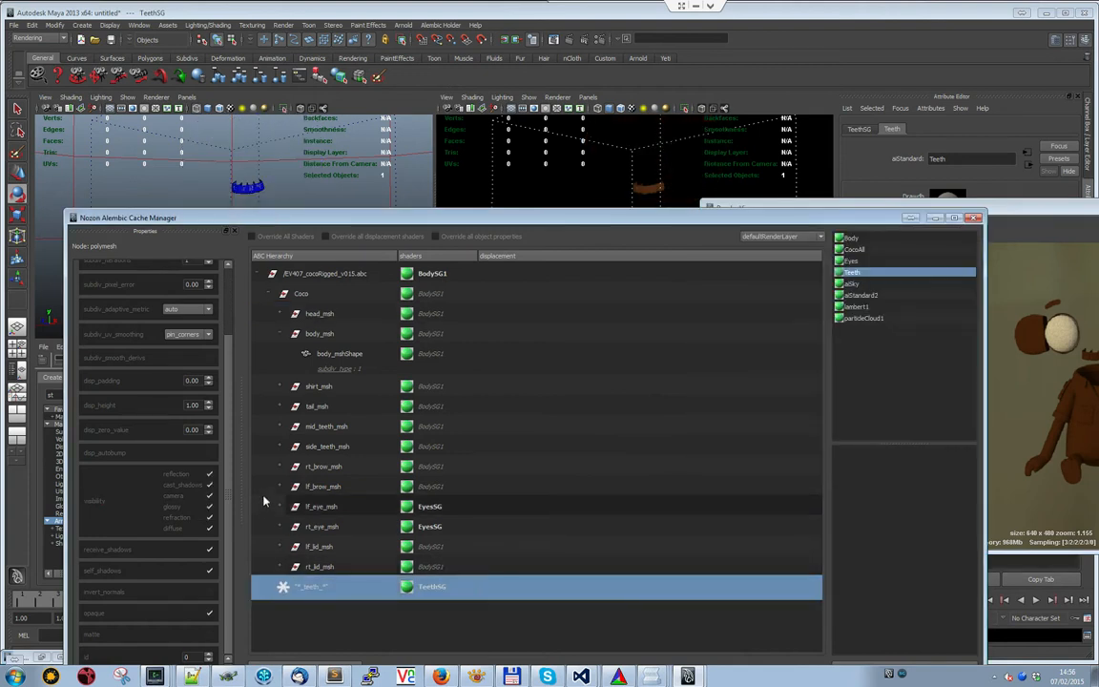
left_click(323, 594)
left_click(280, 506)
double_click(286, 620)
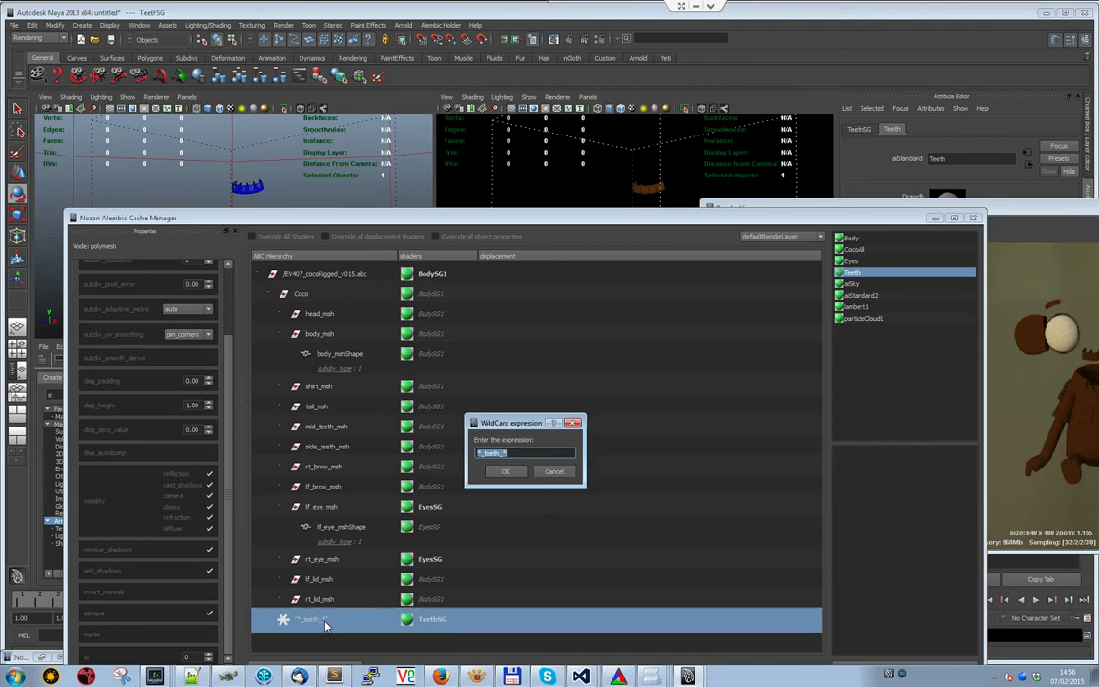
left_click(495, 453)
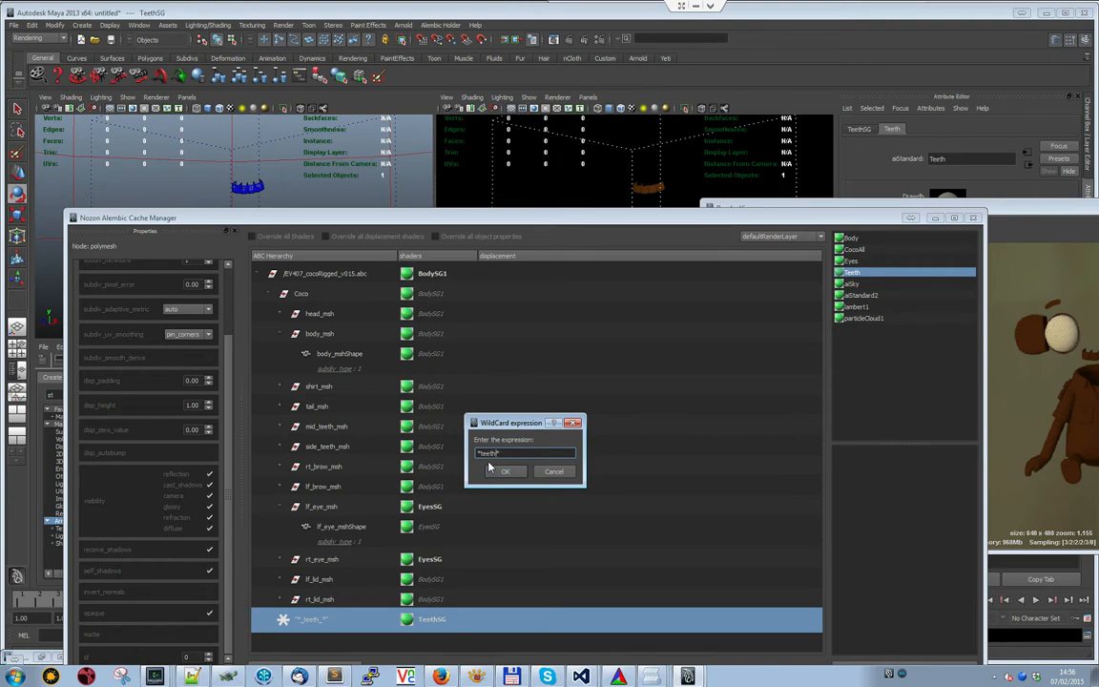
left_click(489, 467)
left_click(983, 209)
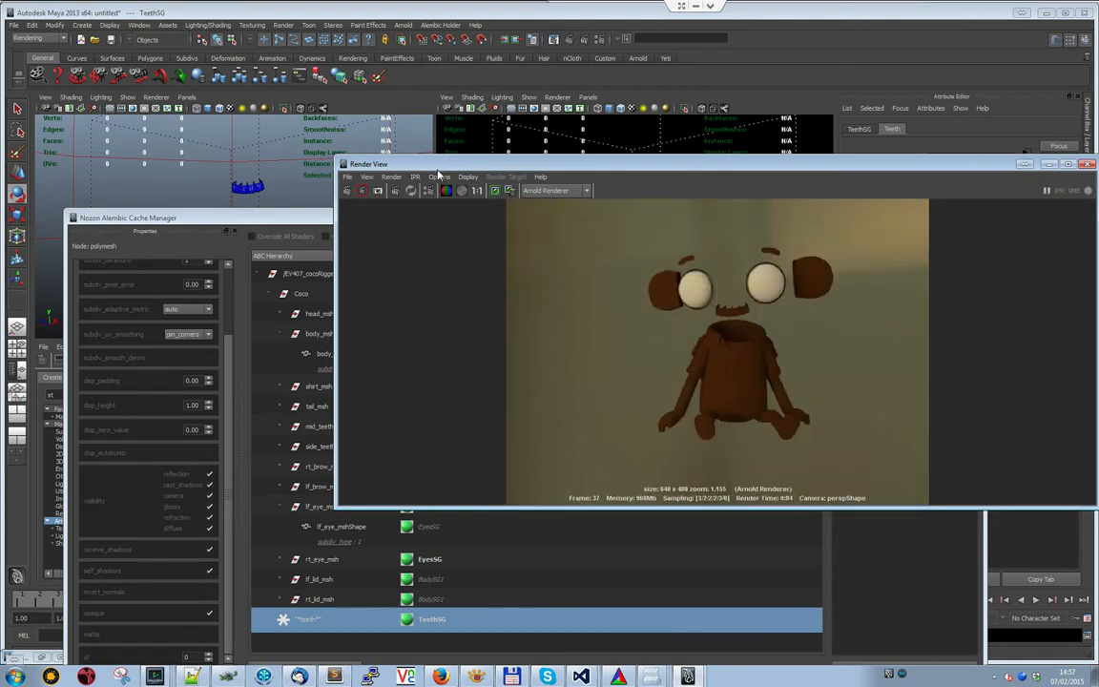
left_click_drag(437, 168, 1050, 332)
left_click_drag(844, 270, 447, 624)
Remove the Body shader assignment from the top-level .abc entry and render the character
left_click(424, 277)
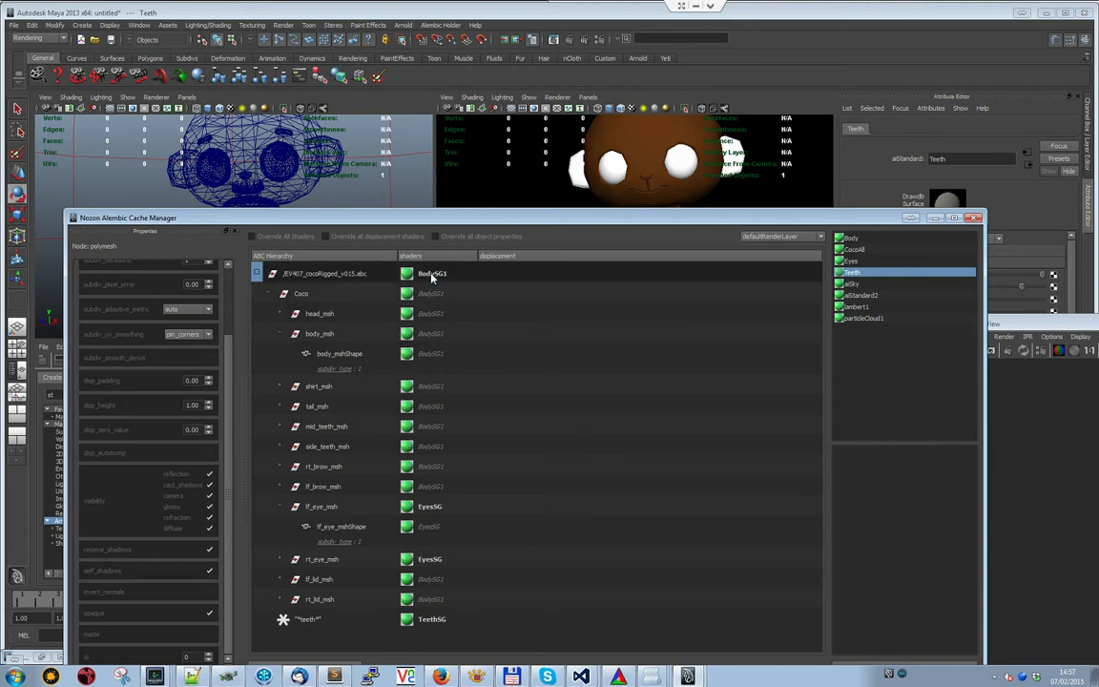
right_click(431, 277)
left_click(457, 295)
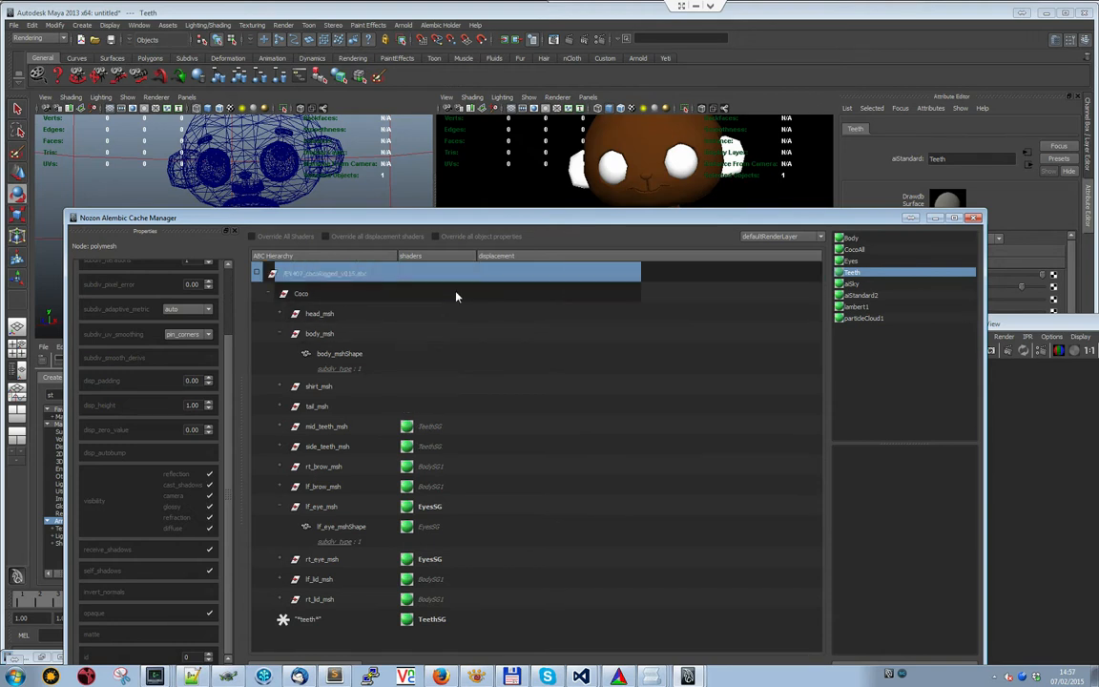
left_click_drag(996, 327, 484, 199)
left_click(449, 223)
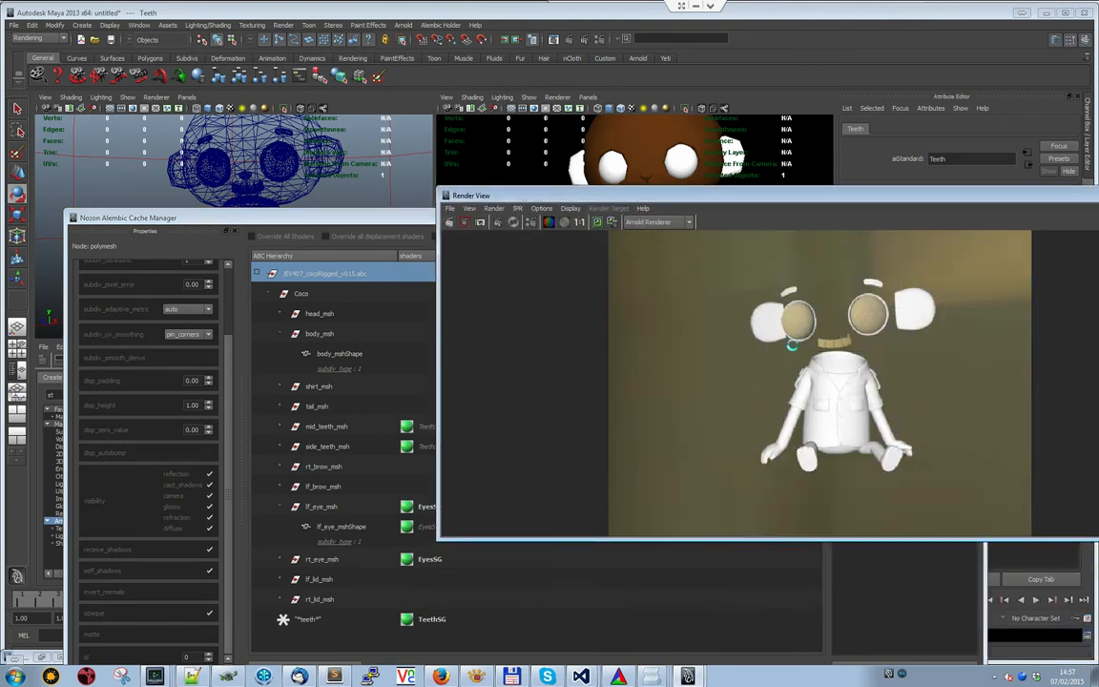
left_click_drag(723, 203, 853, 428)
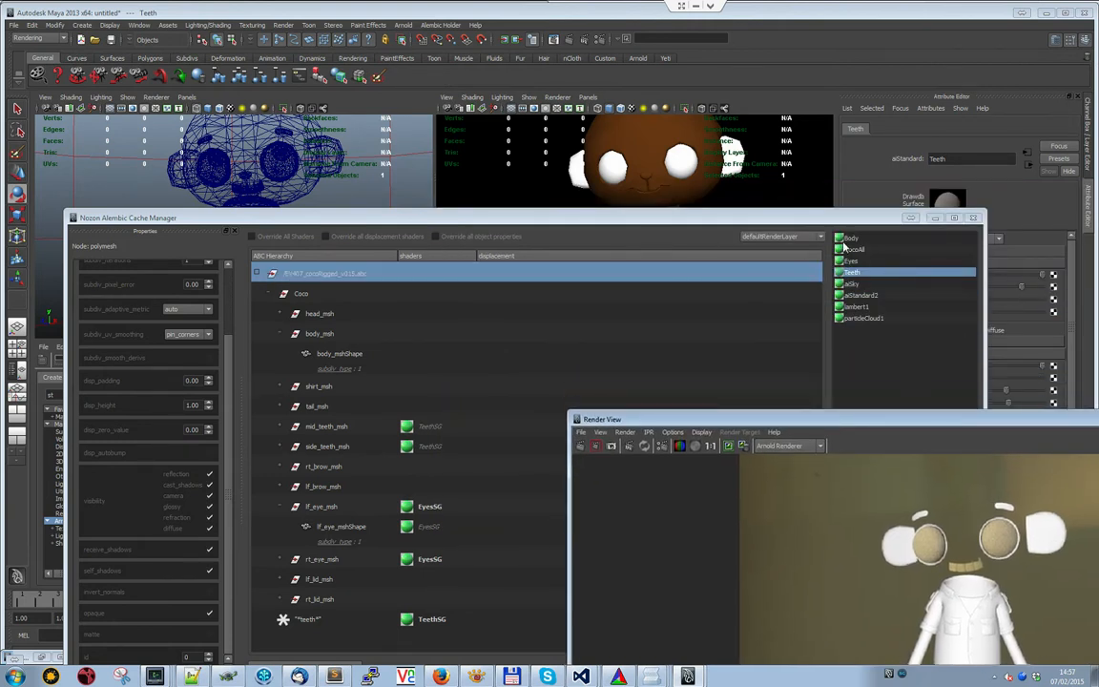
Assign the Body shader to body_msh and render the result
left_click(847, 239)
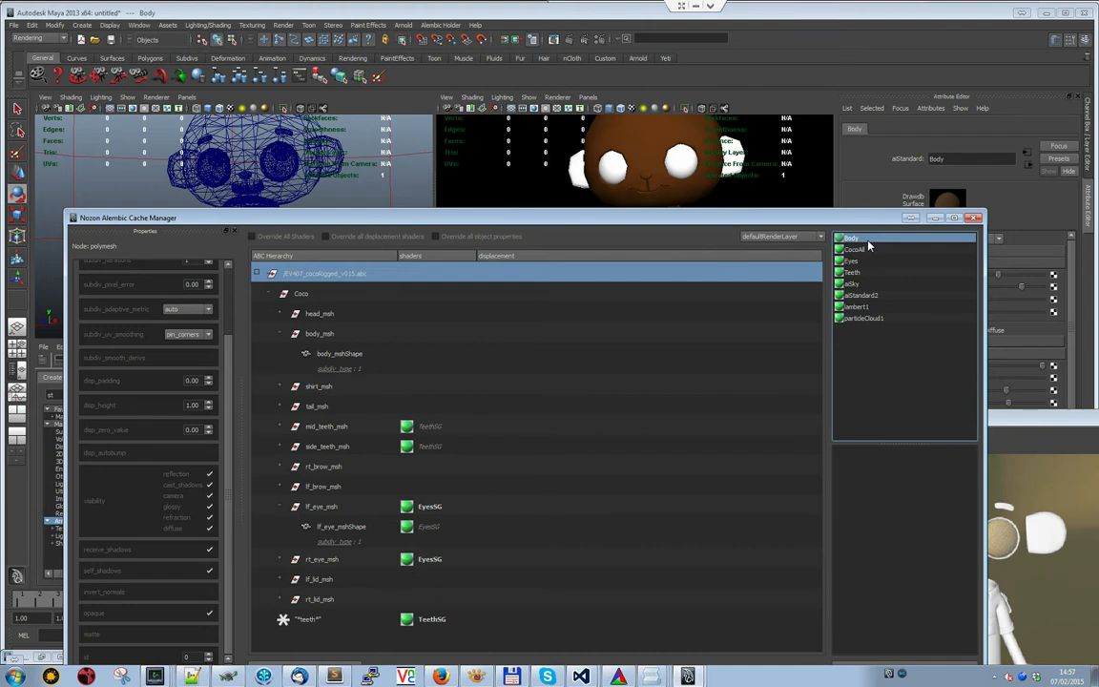
left_click_drag(869, 247, 318, 334)
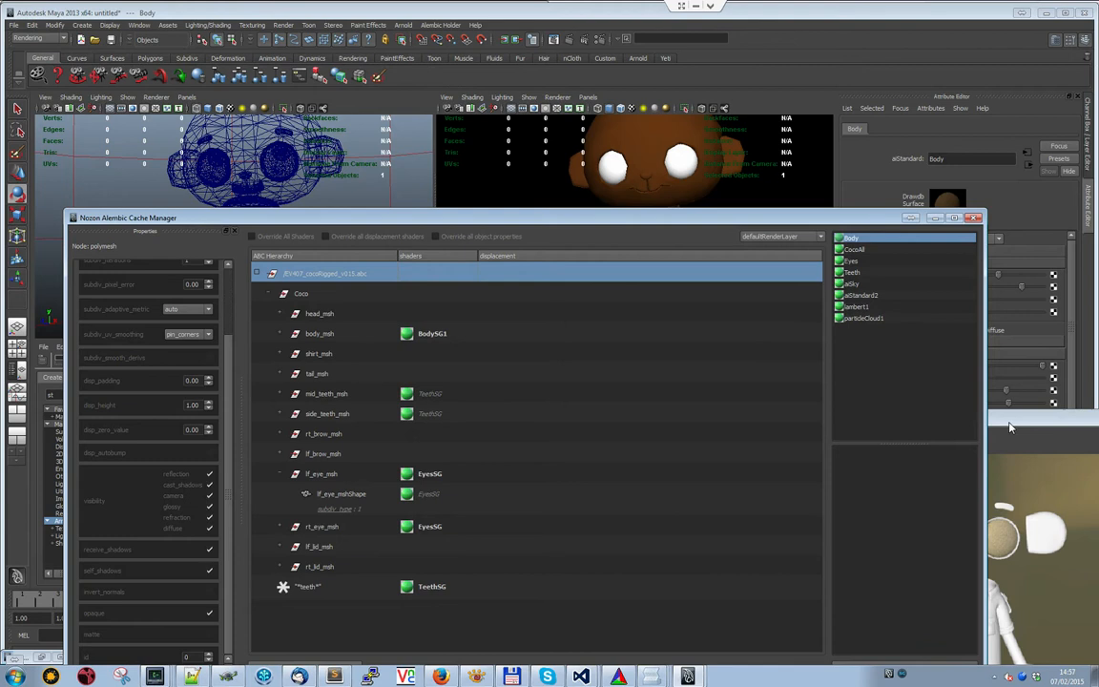
left_click_drag(1006, 421, 688, 149)
left_click(269, 168)
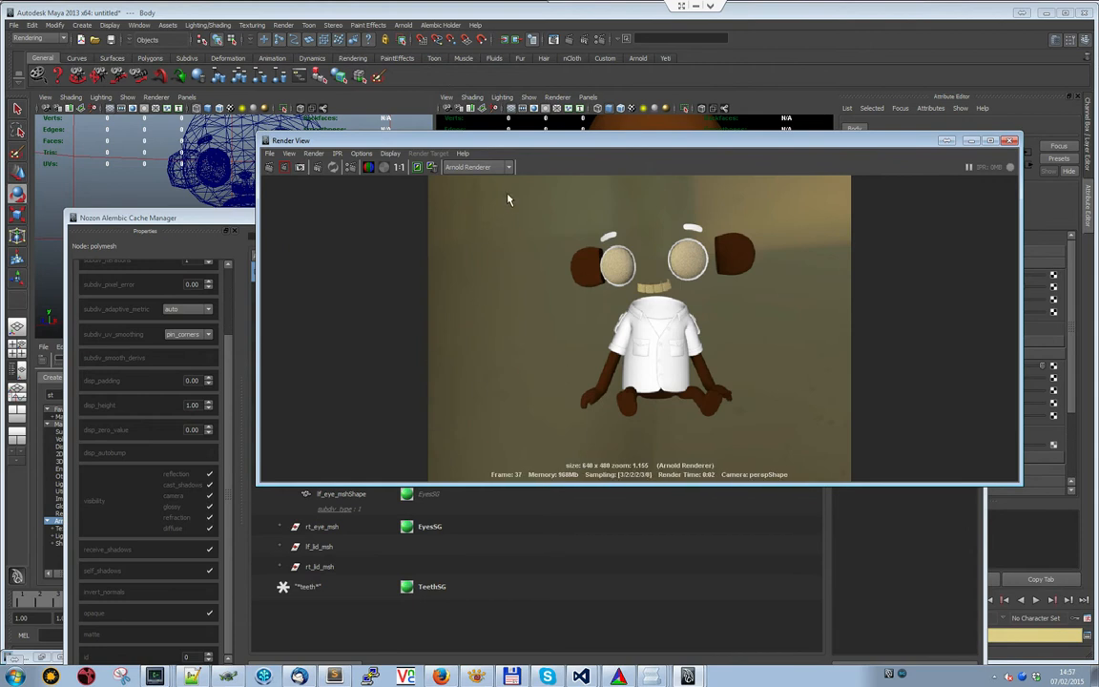
left_click_drag(465, 151, 714, 274)
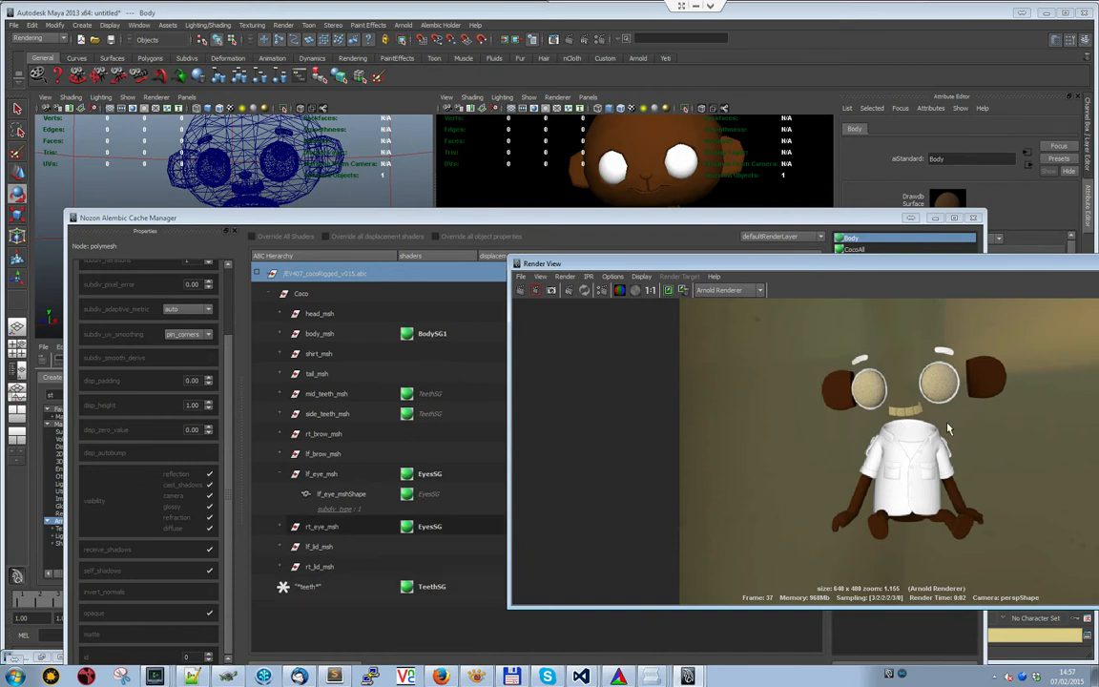
left_click_drag(907, 266, 814, 434)
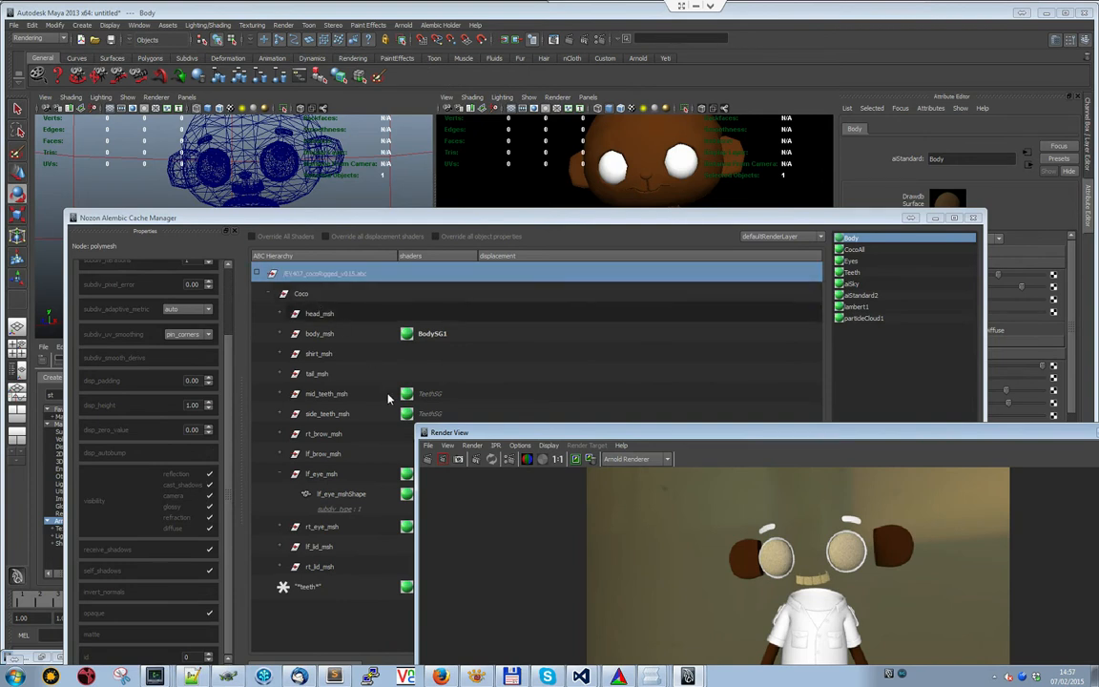
Restore all visibility options of head_msh, assign the Body shader to it and render again
left_click(331, 316)
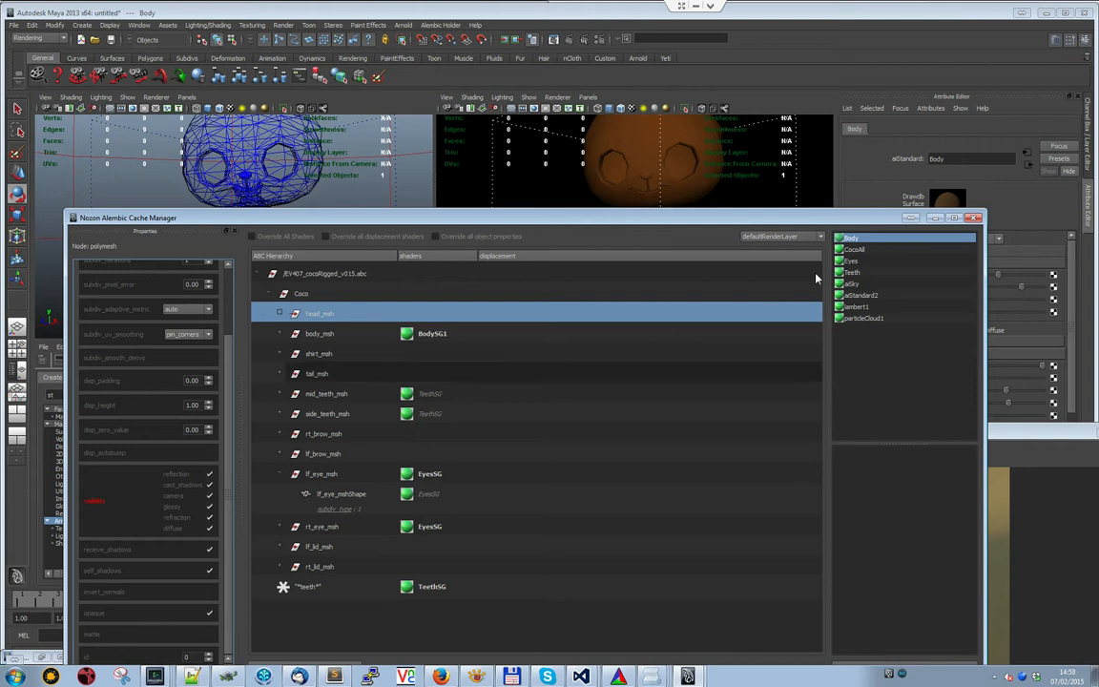
left_click_drag(851, 239, 444, 313)
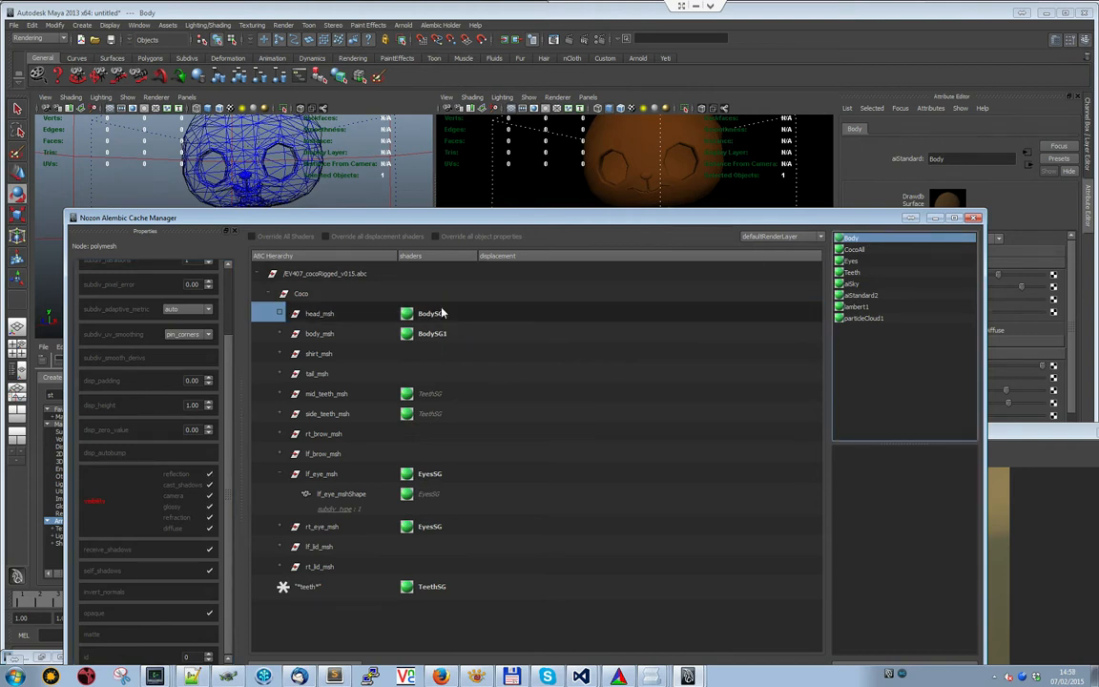
left_click(1047, 455)
left_click_drag(1030, 435, 752, 198)
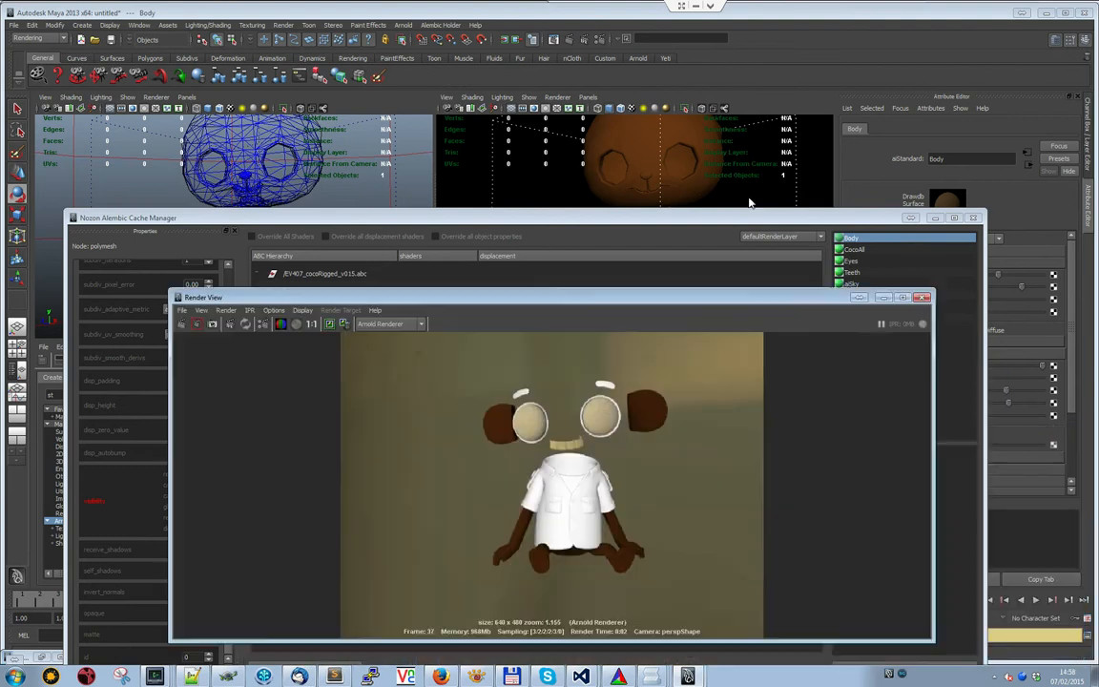
left_click(151, 223)
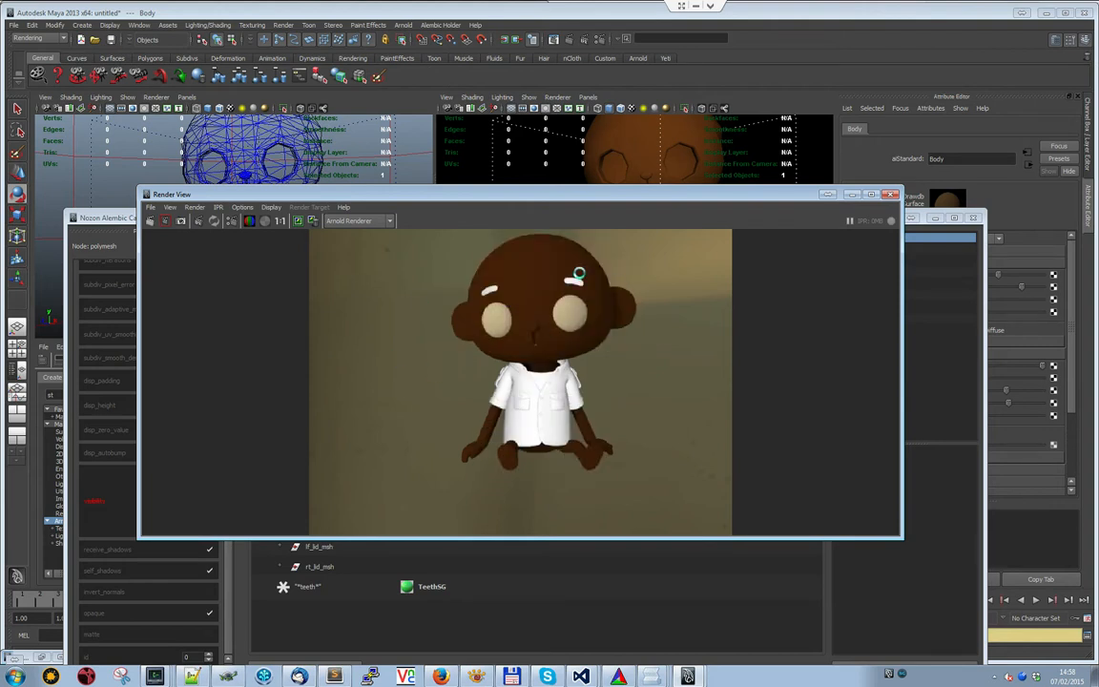
left_click_drag(484, 196, 919, 143)
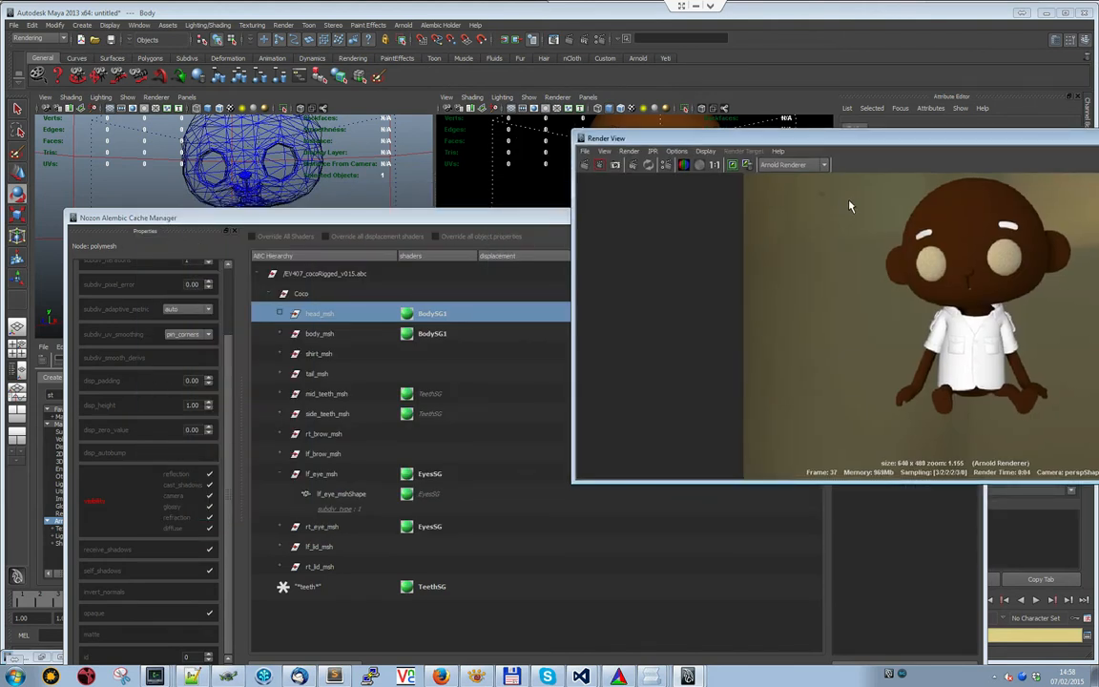
Create another aiStandard shader and name it Cloth
left_click_drag(386, 220, 727, 172)
left_click(159, 414)
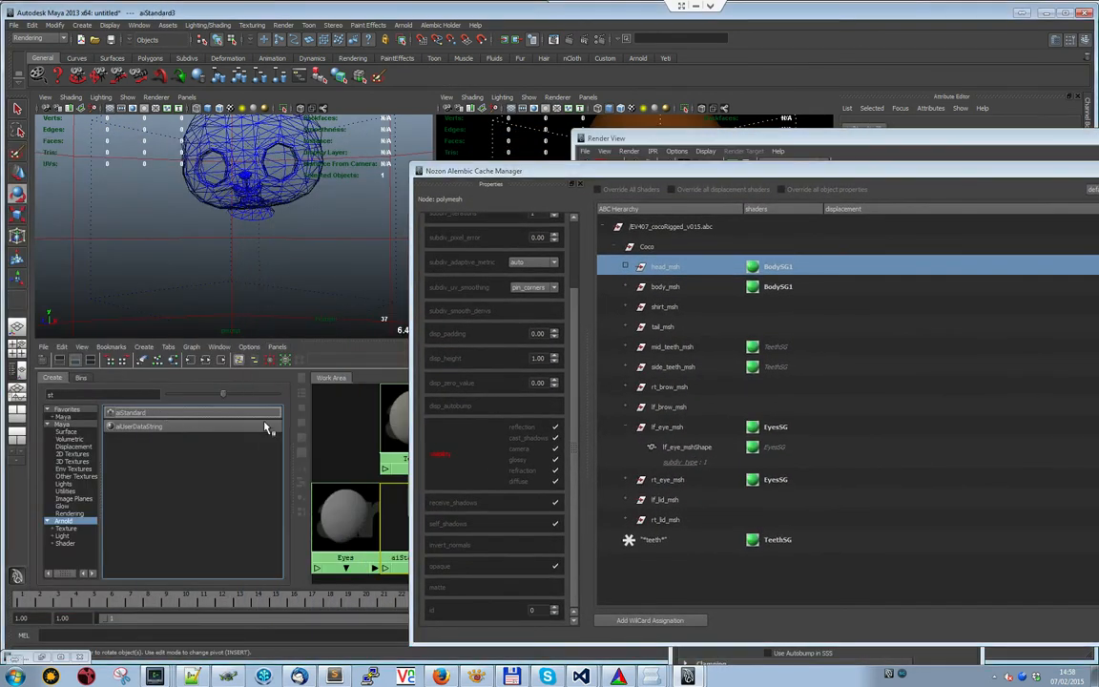
left_click_drag(603, 171, 413, 401)
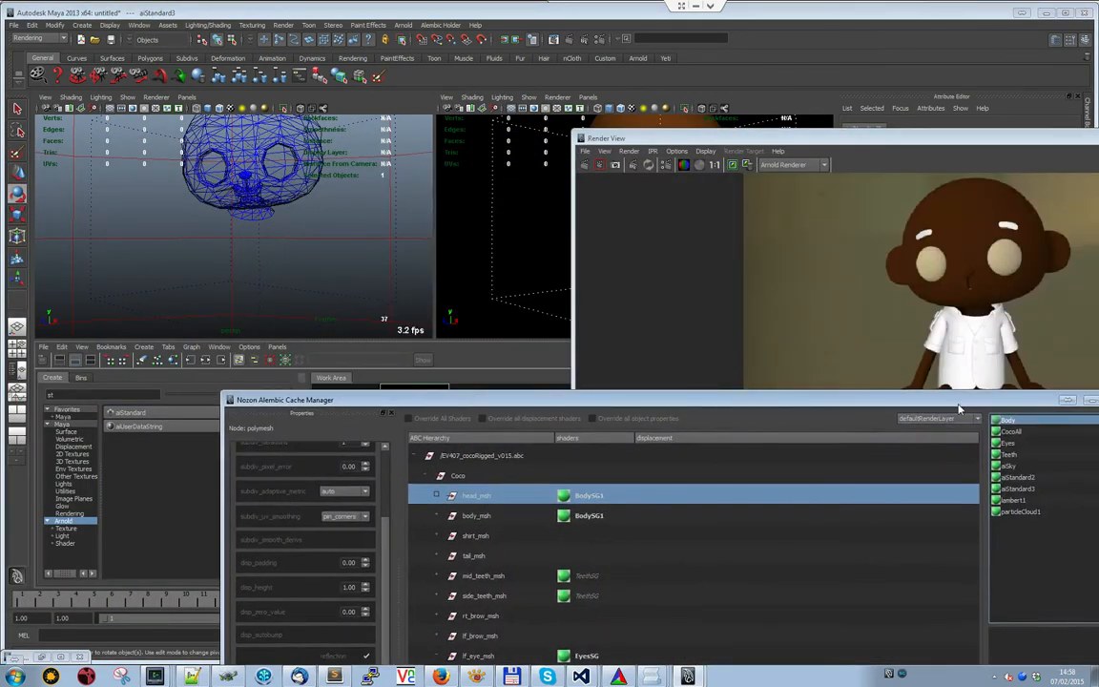
left_click_drag(1002, 139, 468, 221)
left_click_drag(973, 160, 867, 157)
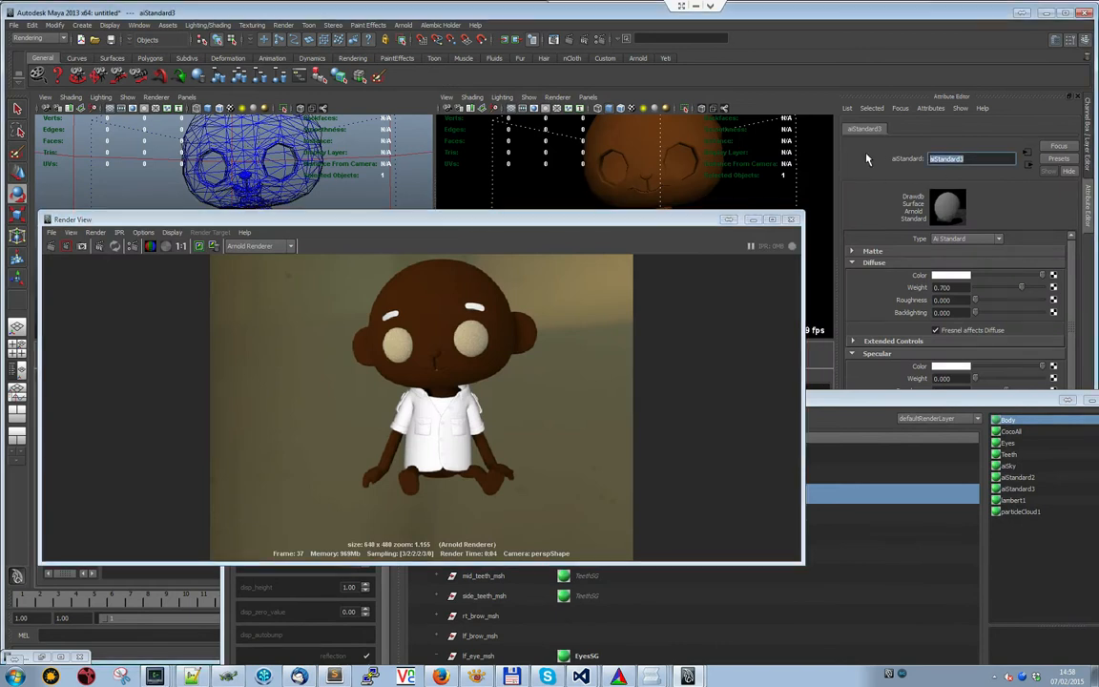
type("Cloth")
key("Return")
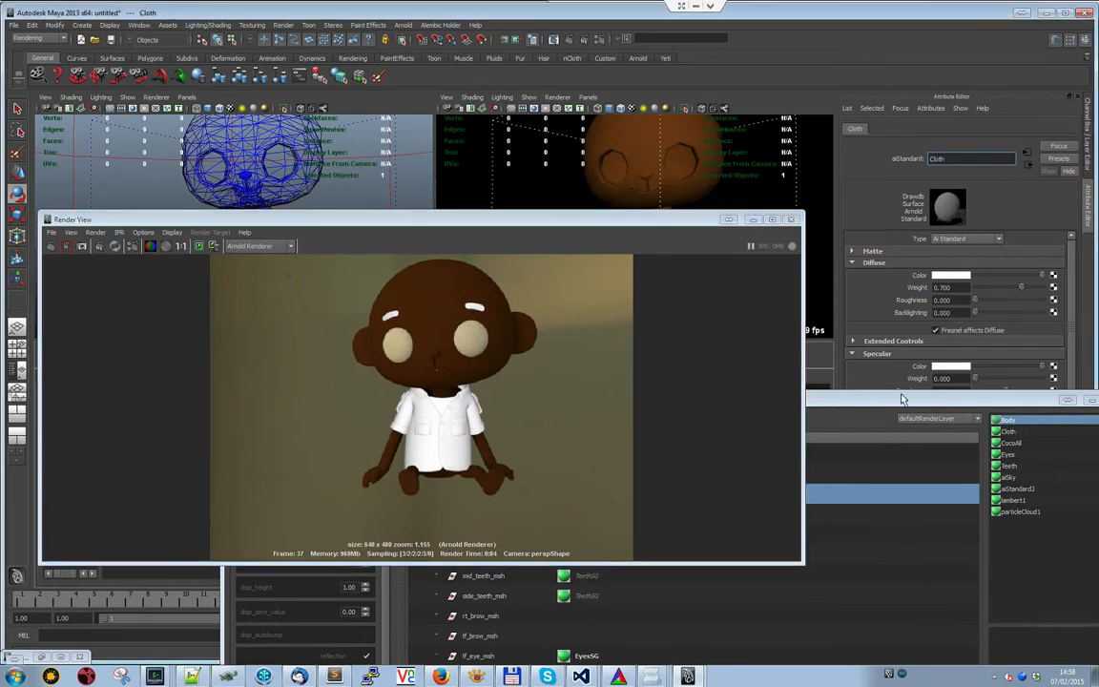
Set the CocoAll shader's diffuse colour to a medium blue with hue about 213, saturation 0.532 and value 0.848
left_click_drag(962, 395, 647, 207)
left_click(897, 207)
left_click(958, 276)
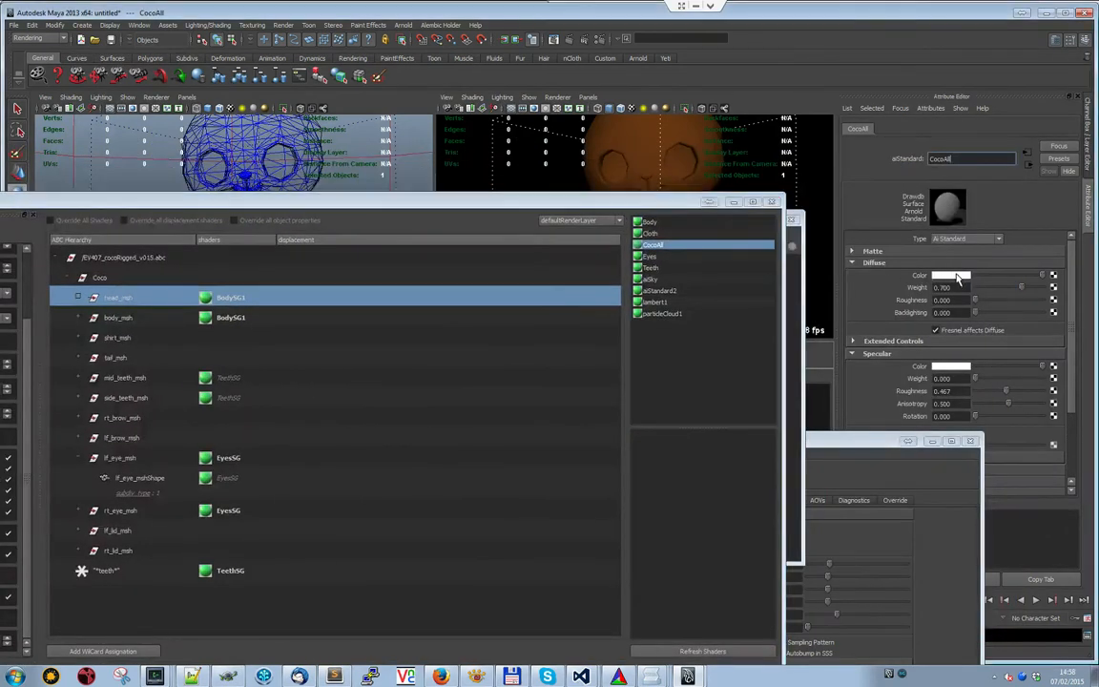
left_click(66, 215)
left_click_drag(88, 210, 105, 204)
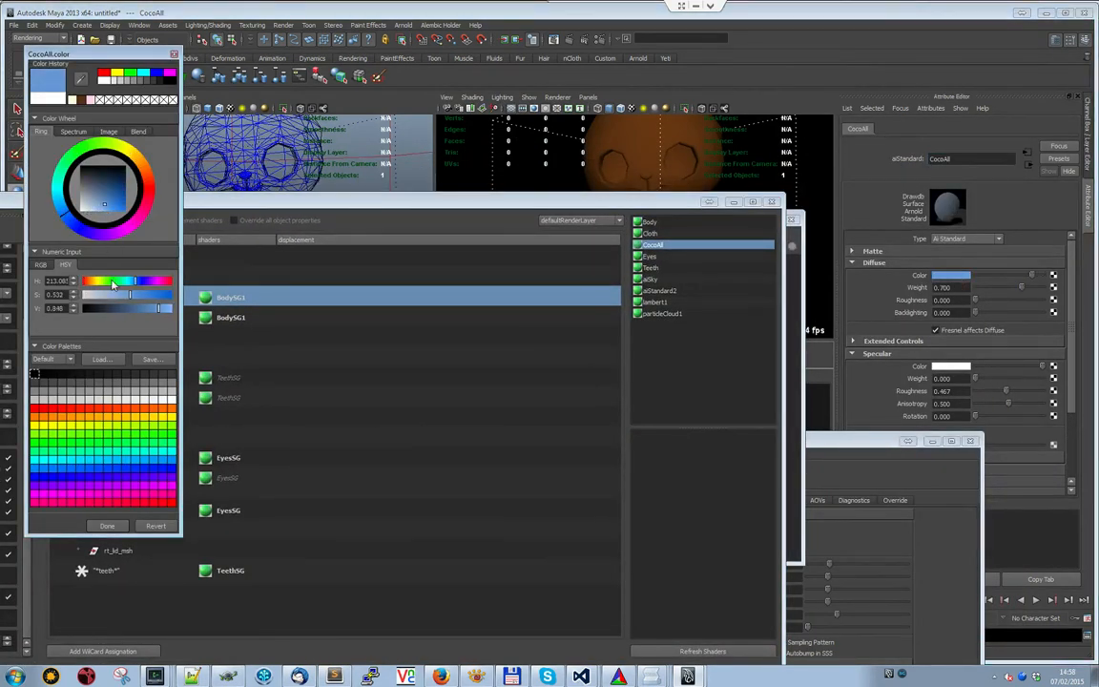
left_click(107, 526)
Assign the Cloth shader to shirt_msh and select tail_msh in the ABC hierarchy
left_click_drag(323, 212, 588, 168)
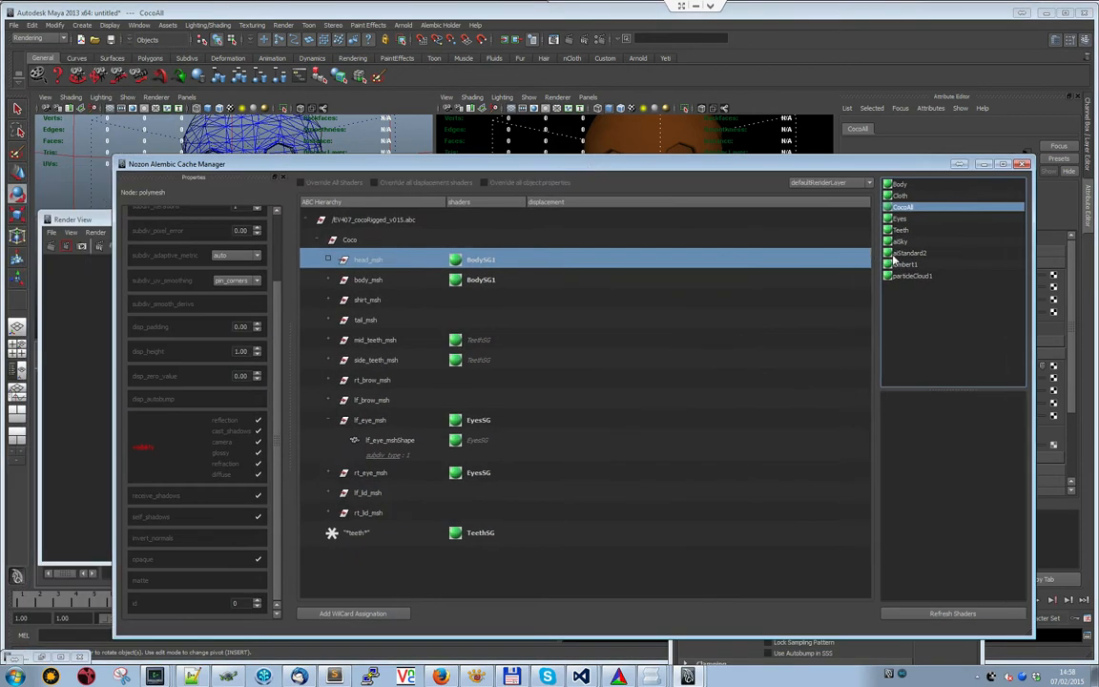
left_click(930, 196)
left_click_drag(922, 199, 373, 302)
left_click(368, 319)
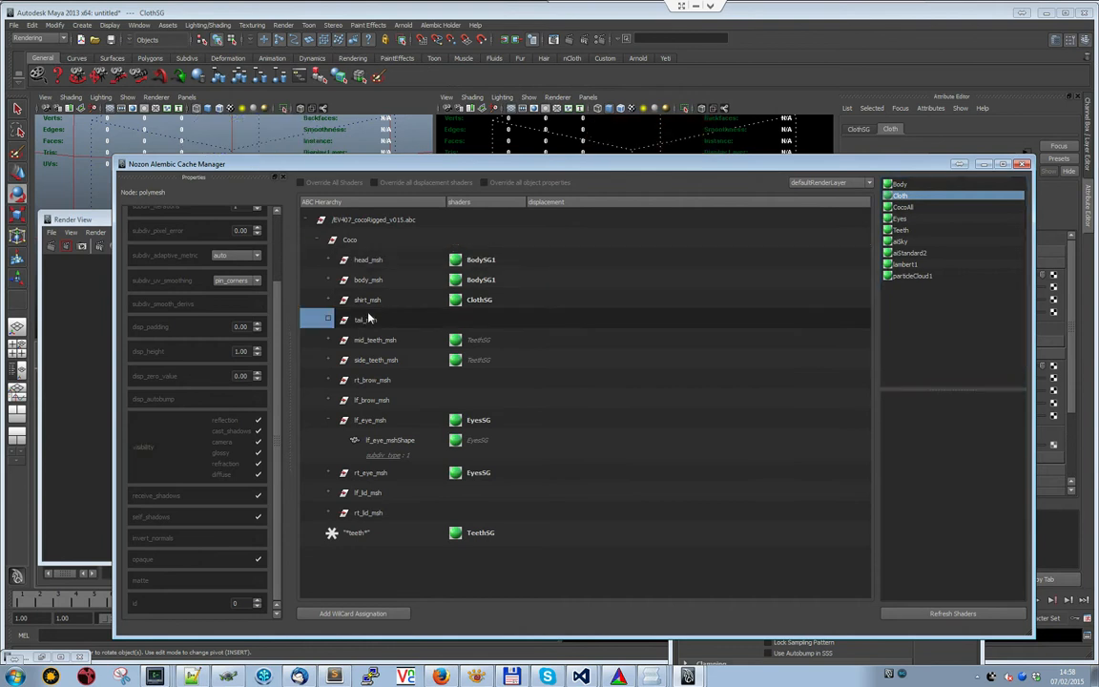
Assign the Body shader to tail_msh
left_click_drag(342, 164, 388, 321)
left_click_drag(252, 220, 195, 230)
left_click_drag(768, 323, 753, 223)
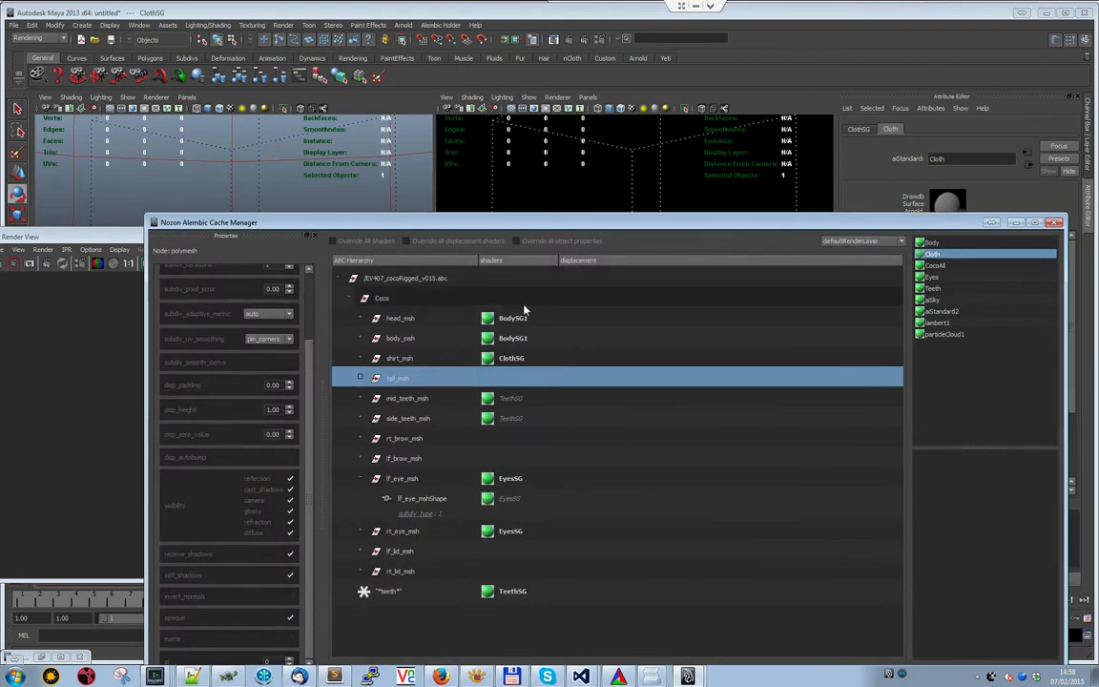
left_click(949, 245)
left_click_drag(949, 245, 461, 380)
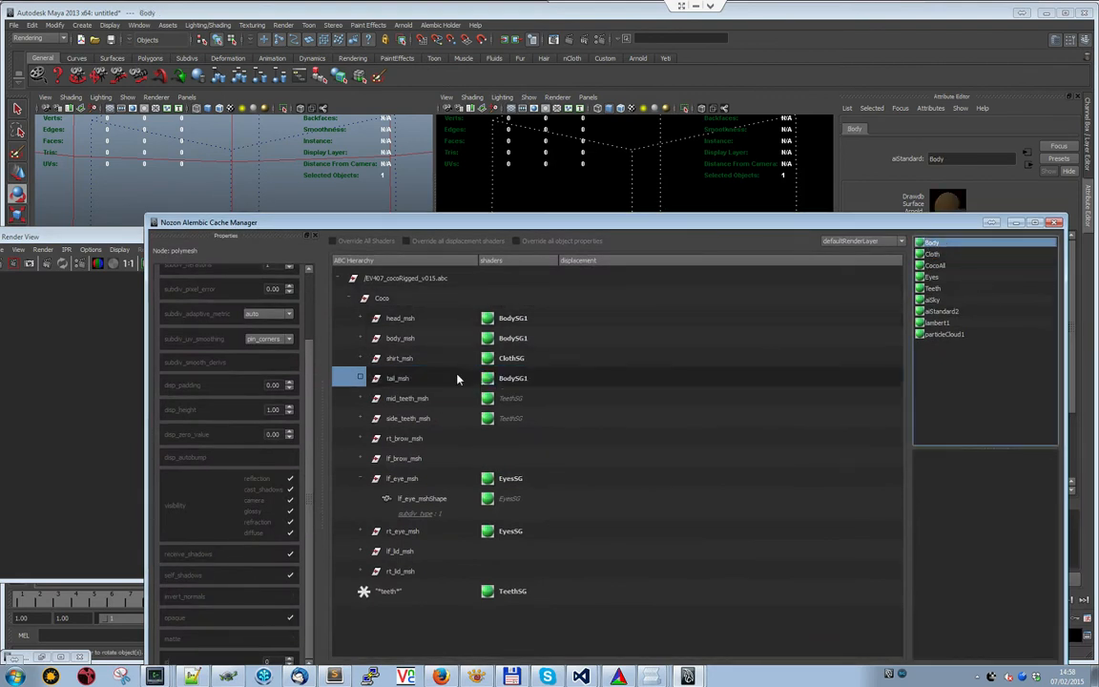
Assign the Body shader to rt_brow_msh, lf_brow_msh, lf_lid_msh and rt_lid_msh
left_click(427, 440)
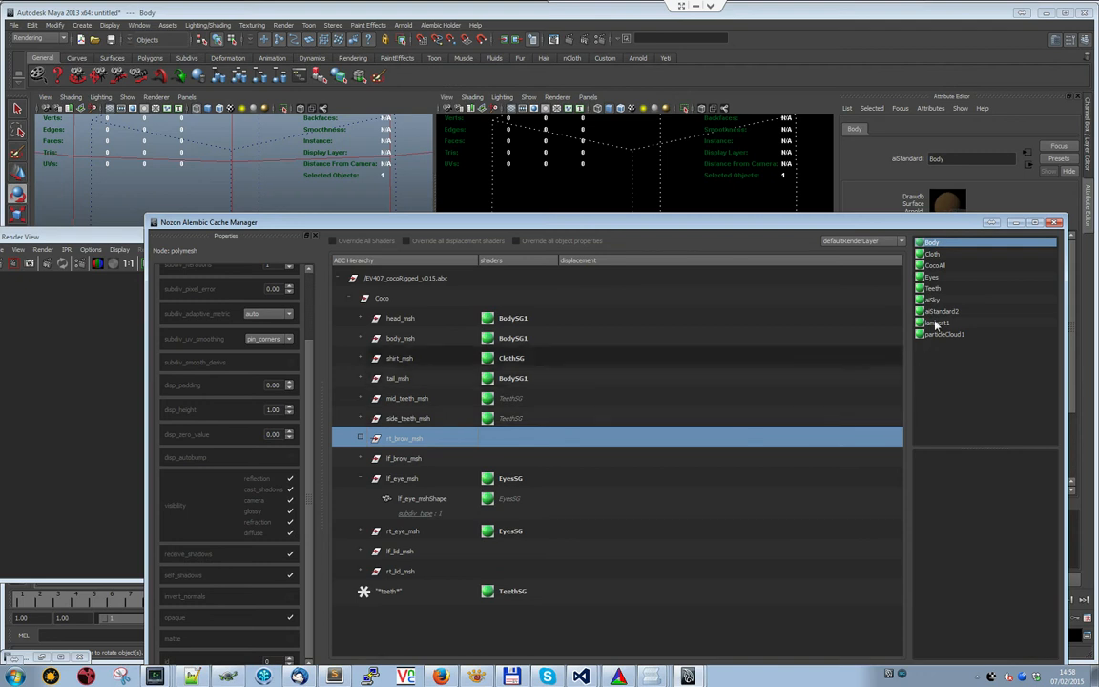
left_click_drag(942, 246, 473, 459)
left_click(401, 552)
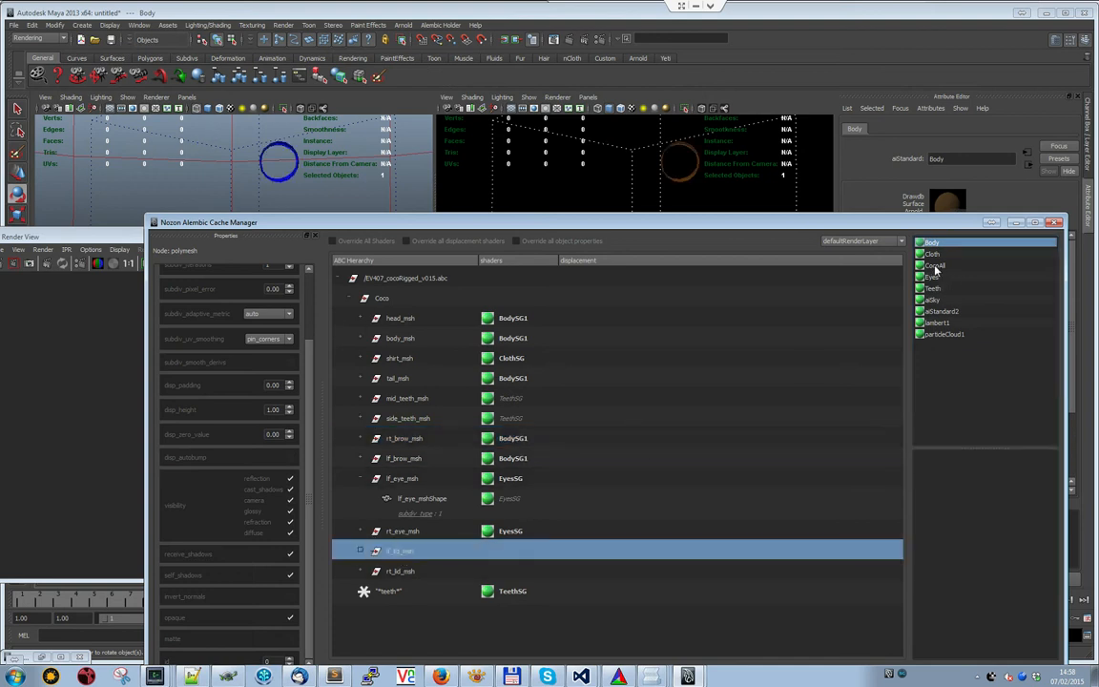
left_click_drag(933, 245, 572, 552)
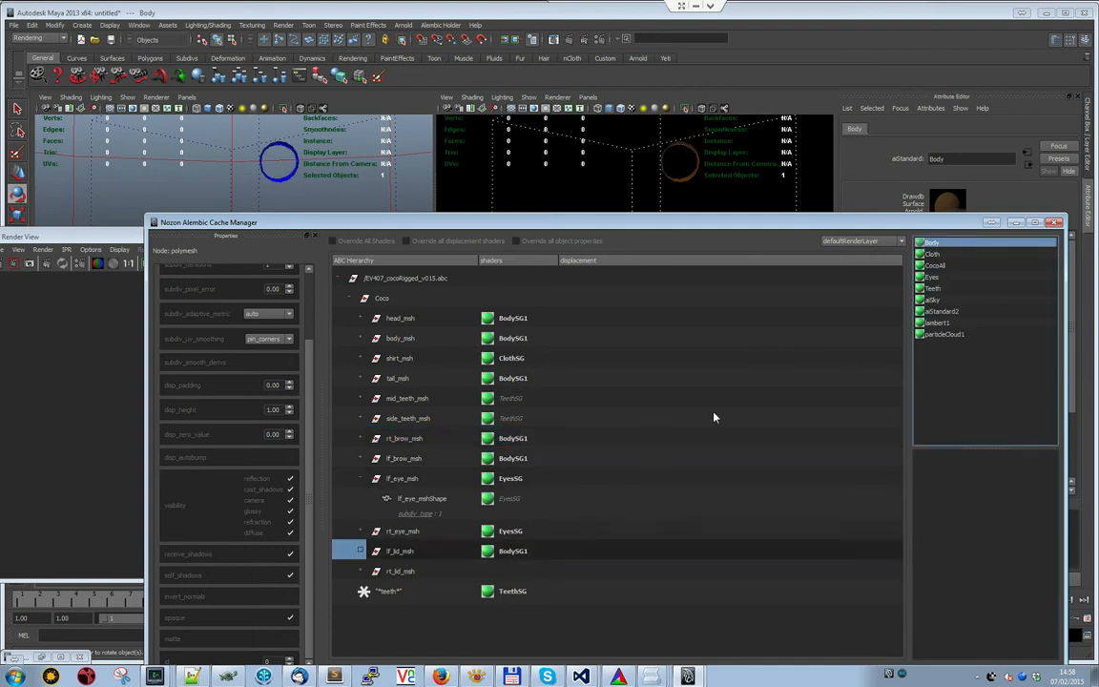
left_click_drag(940, 249, 490, 570)
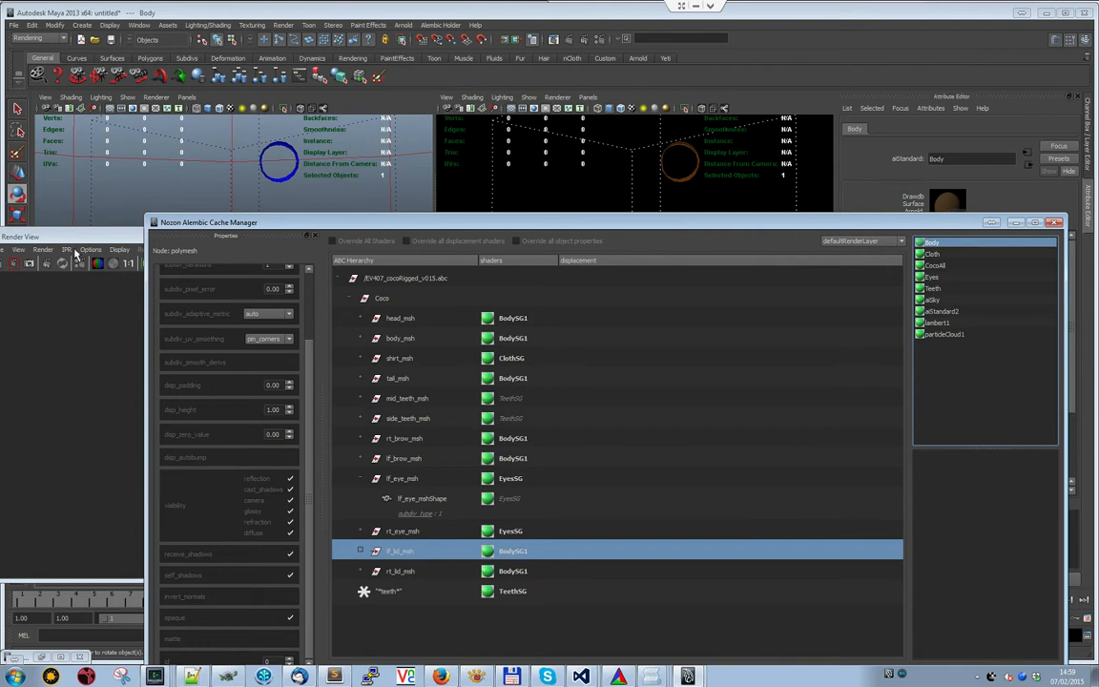
Render the character again with the Arnold Renderer and move the windows clear of the Hypershade
left_click_drag(55, 240, 123, 217)
left_click(70, 242)
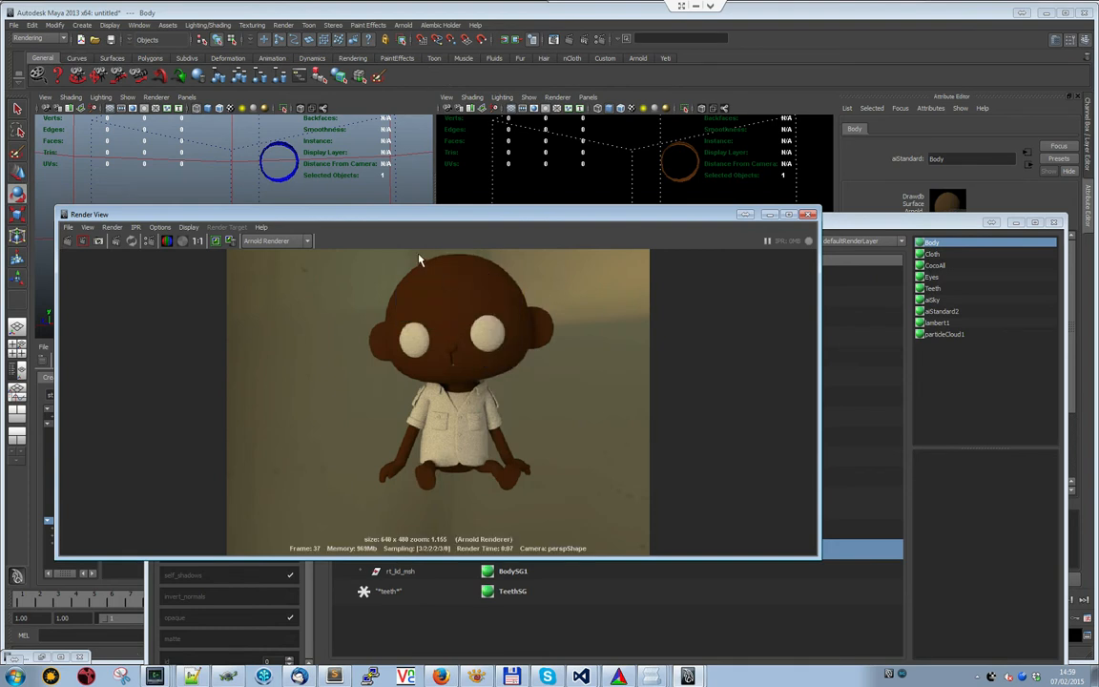
left_click_drag(231, 208, 270, 211)
left_click_drag(783, 320, 770, 355)
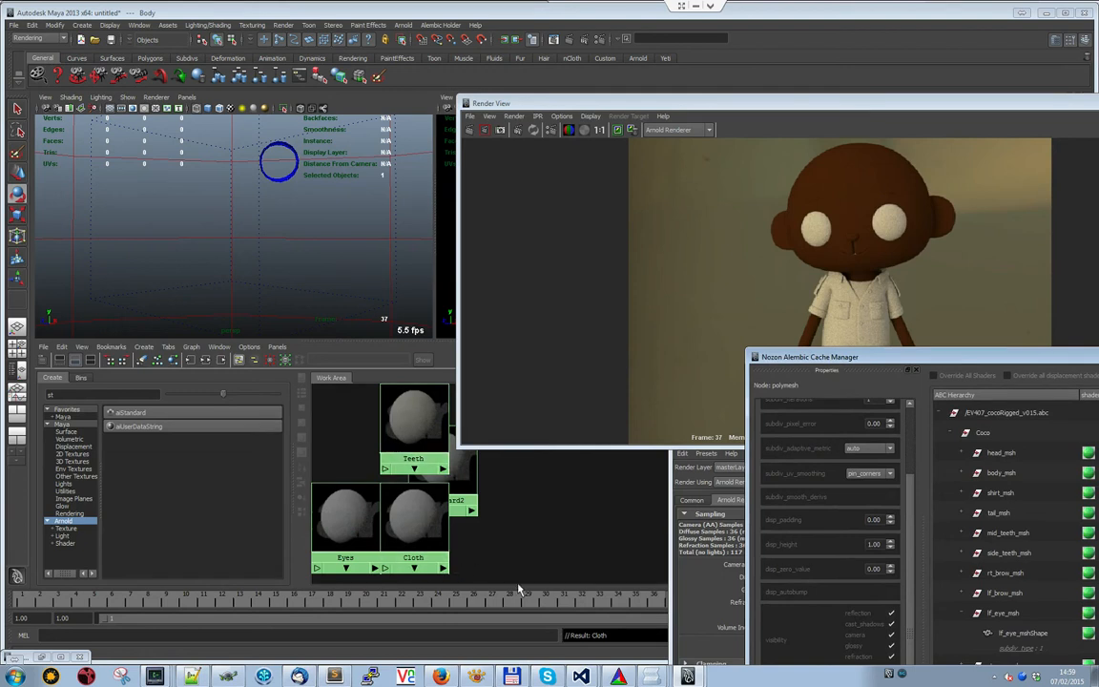
Create a Maya Displacement node in the Hypershade and name it noise_DISP
right_click_drag(516, 573, 375, 490, "alt")
left_click(63, 424)
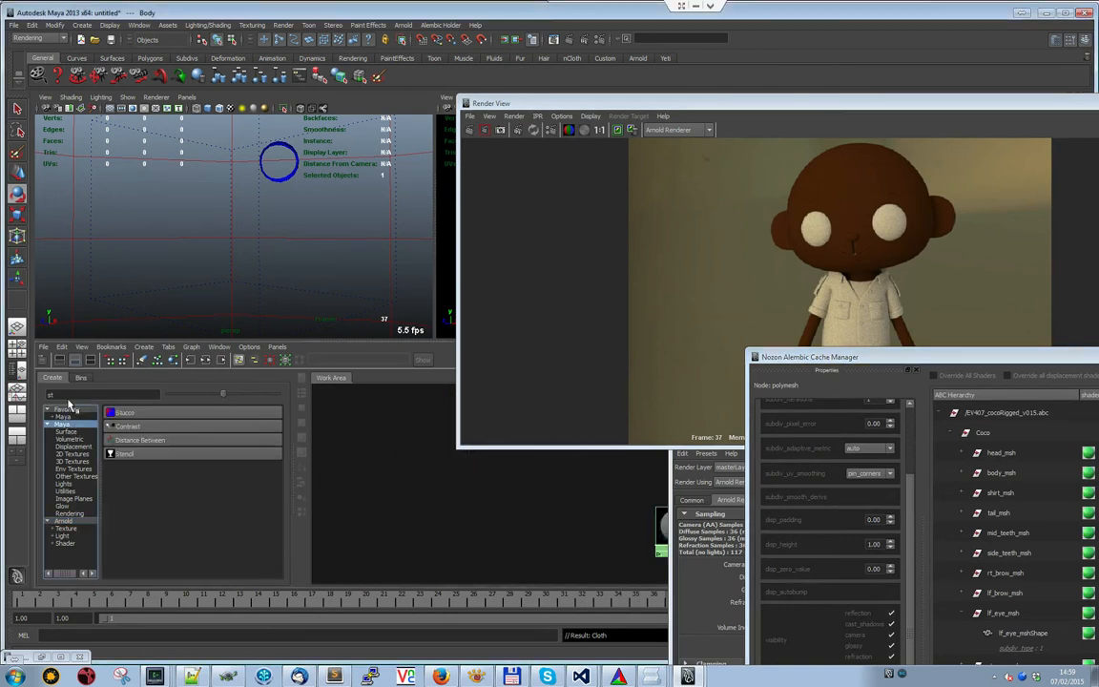
type("displ")
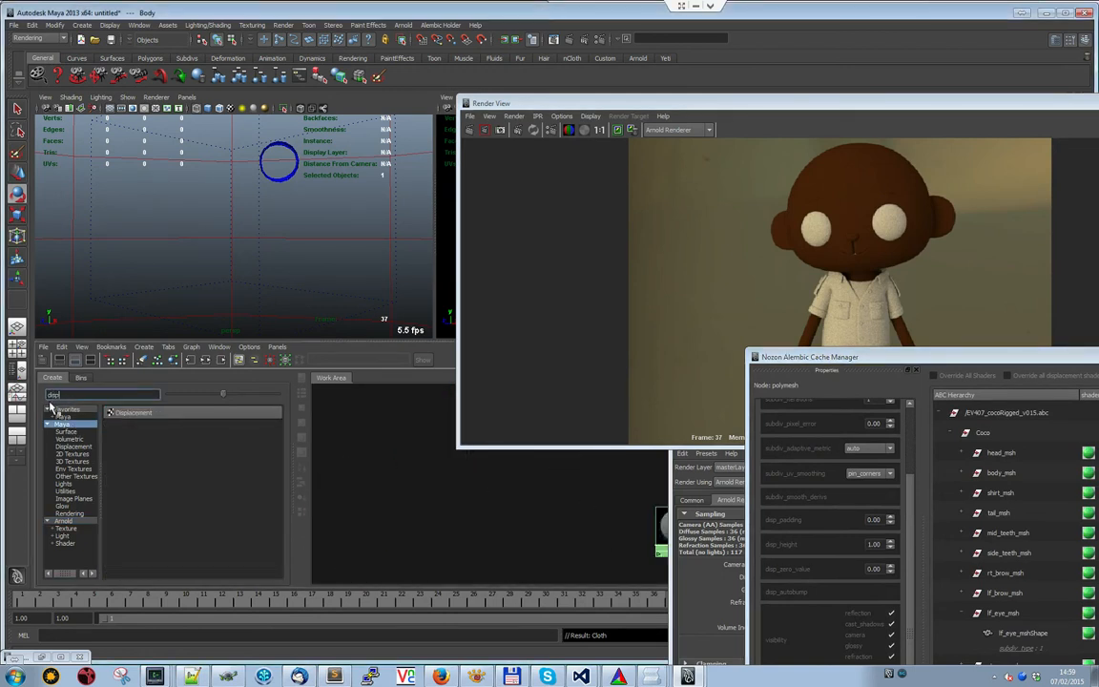
left_click_drag(490, 98, 659, 86)
left_click(418, 494)
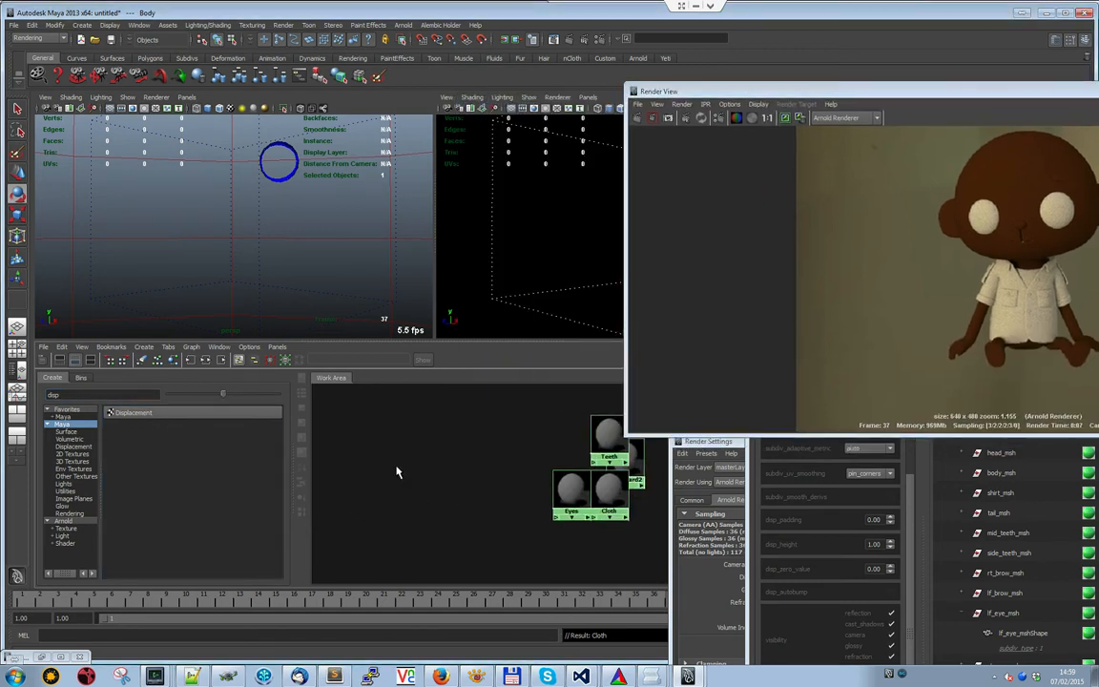
left_click(152, 414)
middle_click_drag(529, 461, 483, 436, "alt")
left_click_drag(601, 406, 396, 449)
left_click_drag(733, 92, 652, 309)
double_click(977, 156)
type("noise_DISP")
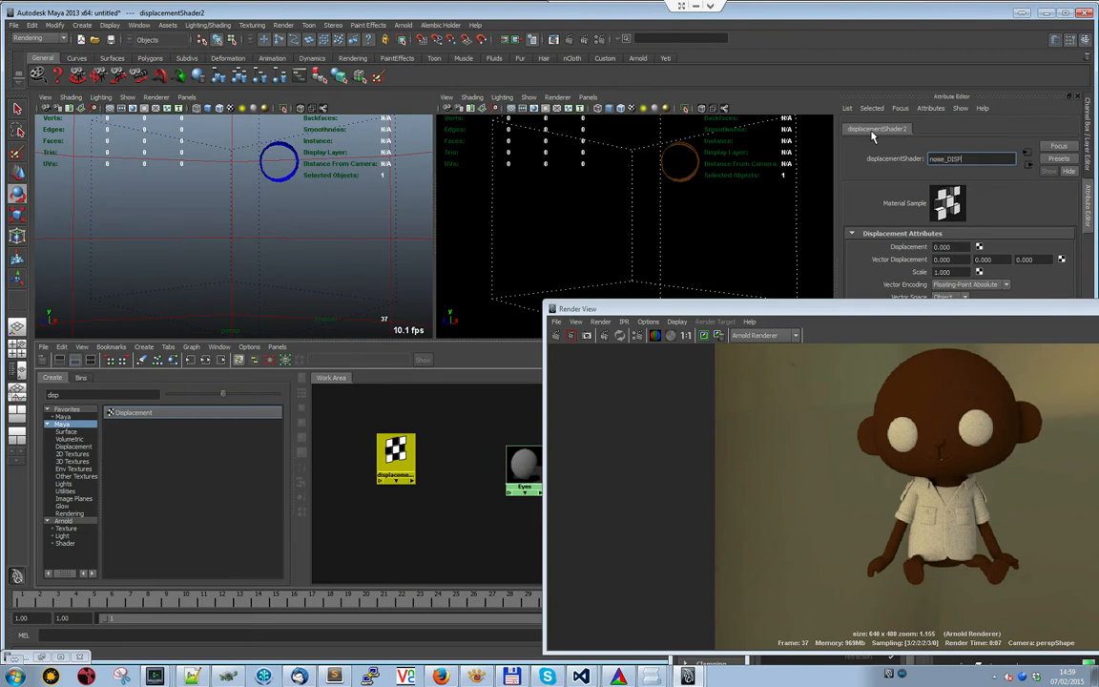
key("Return")
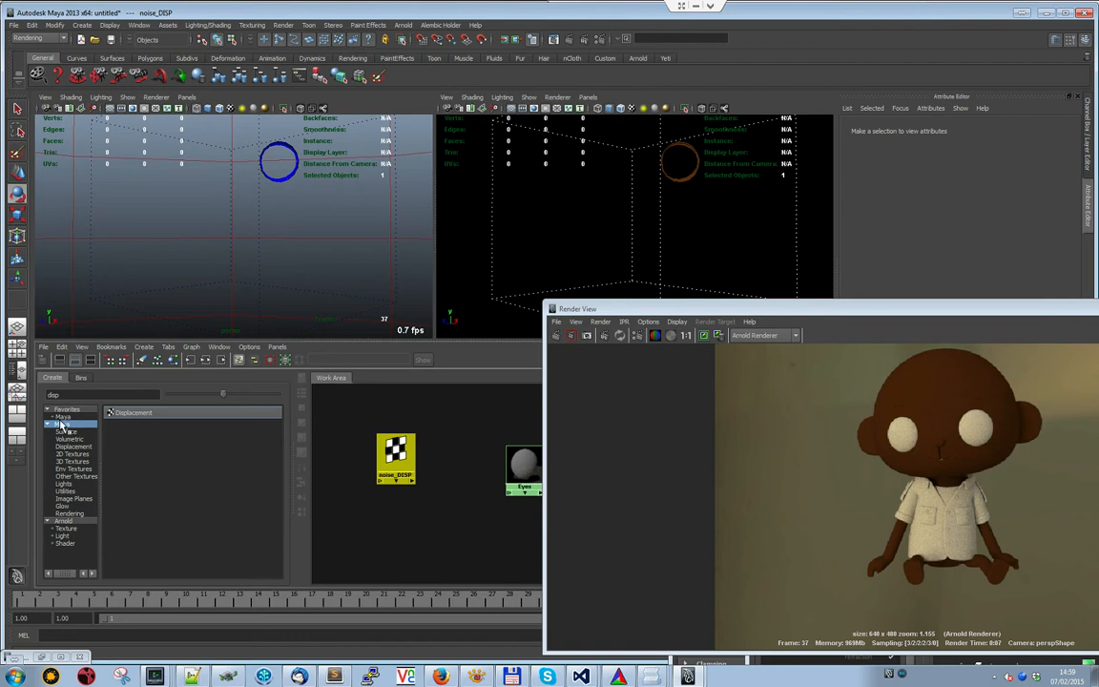
Create an Arnold aiNoise texture and place it next to the noise_DISP node
left_click(76, 520)
left_click_drag(84, 398, 25, 408)
type("noise")
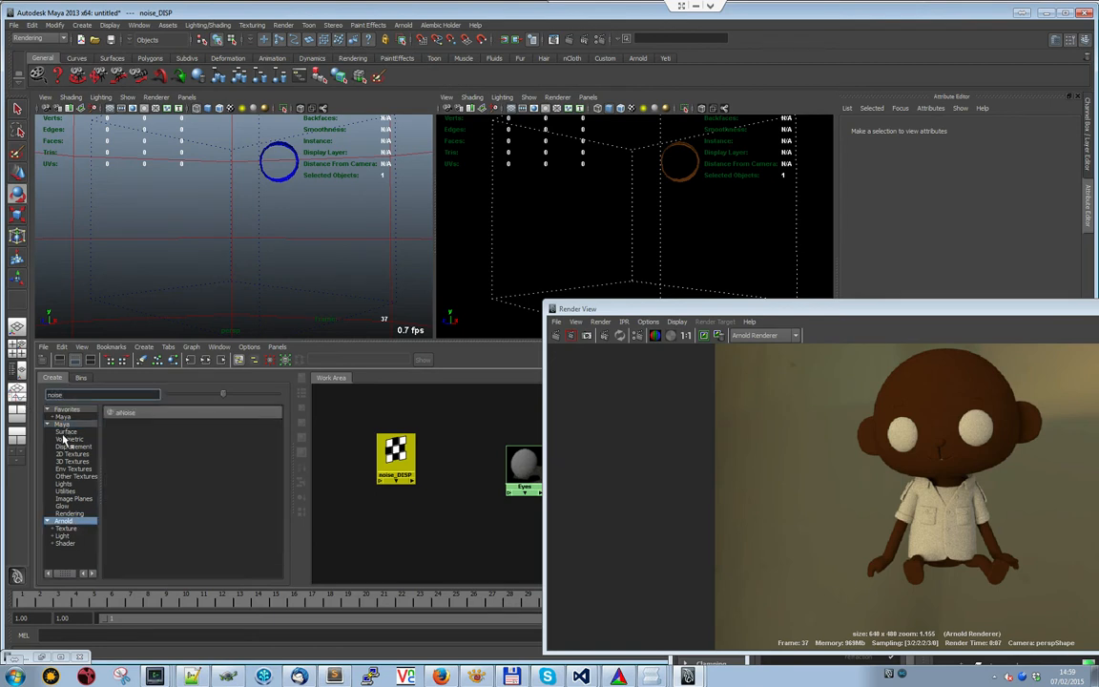
left_click(211, 418)
middle_click_drag(442, 487, 326, 472, "alt")
middle_click_drag(428, 509, 475, 544, "alt")
left_click_drag(533, 487, 343, 423)
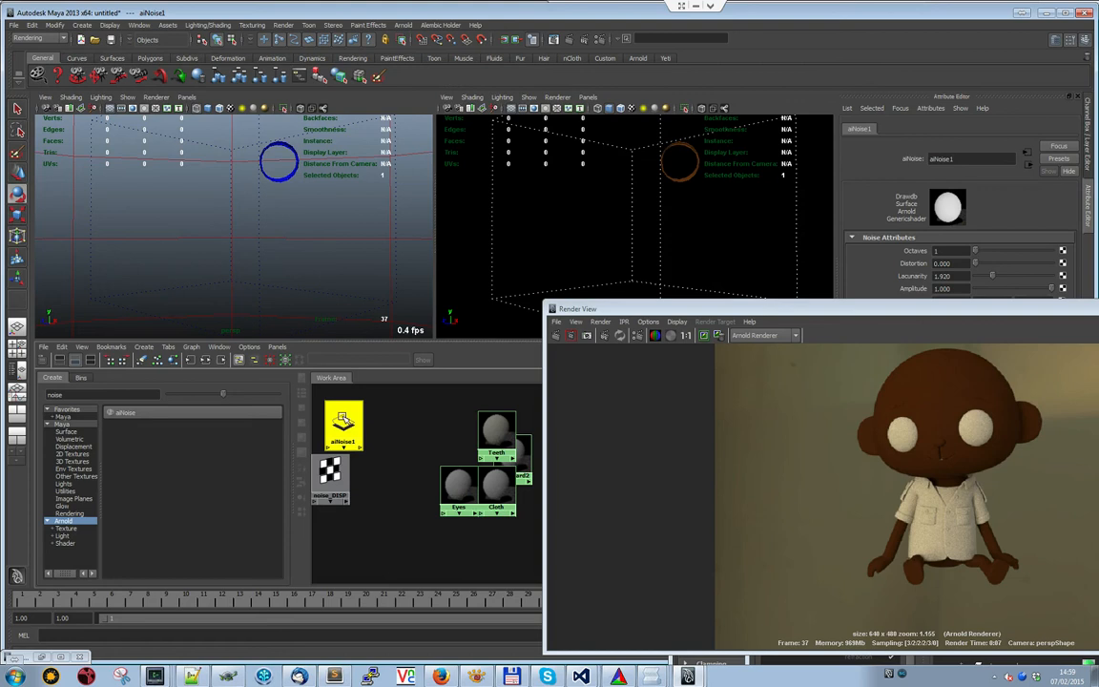
Connect the aiNoise texture to the Displacement attribute of noise_DISP and set the noise's Octaves to 5
left_click(330, 480)
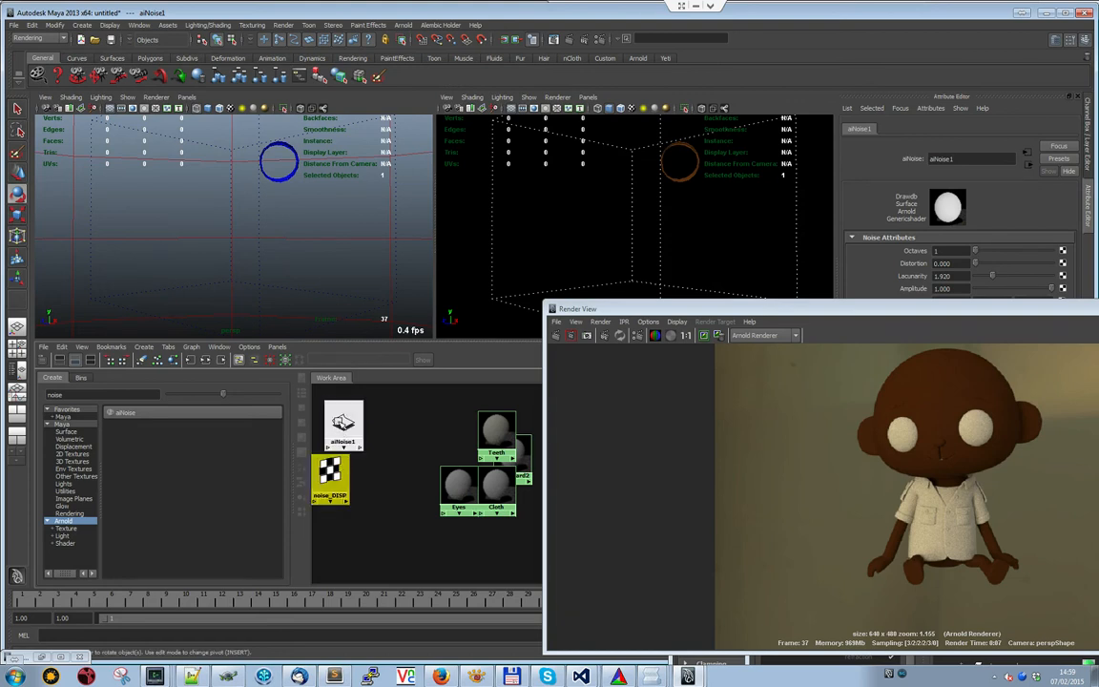
middle_click_drag(344, 423, 888, 248)
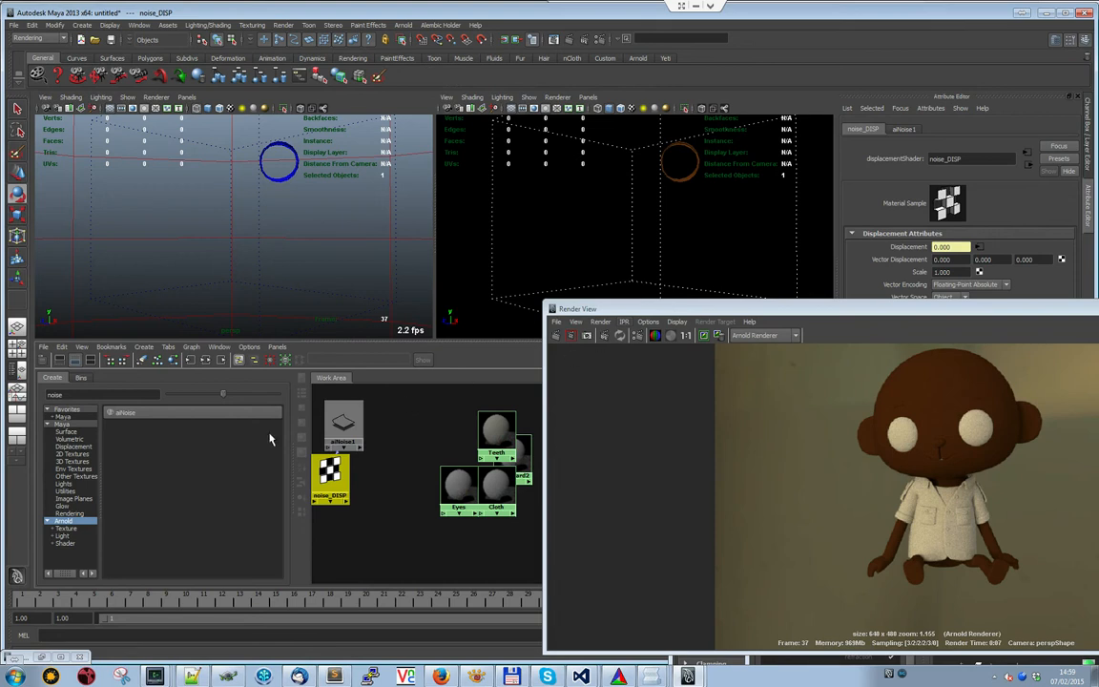
left_click(339, 422)
double_click(950, 251)
type("5")
key("Return")
Refresh the shader lists in the Alembic Cache Manager and assign the noise_DISP displacement to body_msh
left_click_drag(914, 310, 468, 95)
left_click_drag(957, 366, 350, 173)
left_click(957, 509)
left_click(952, 403)
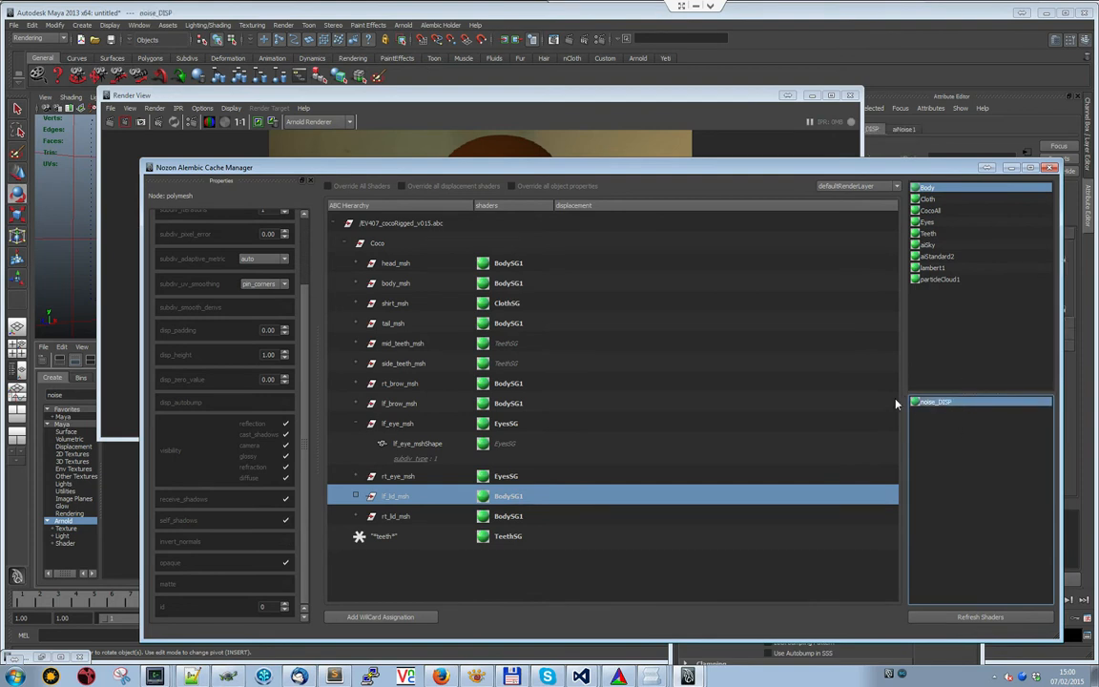
left_click_drag(942, 406, 549, 287)
left_click_drag(468, 168, 632, 181)
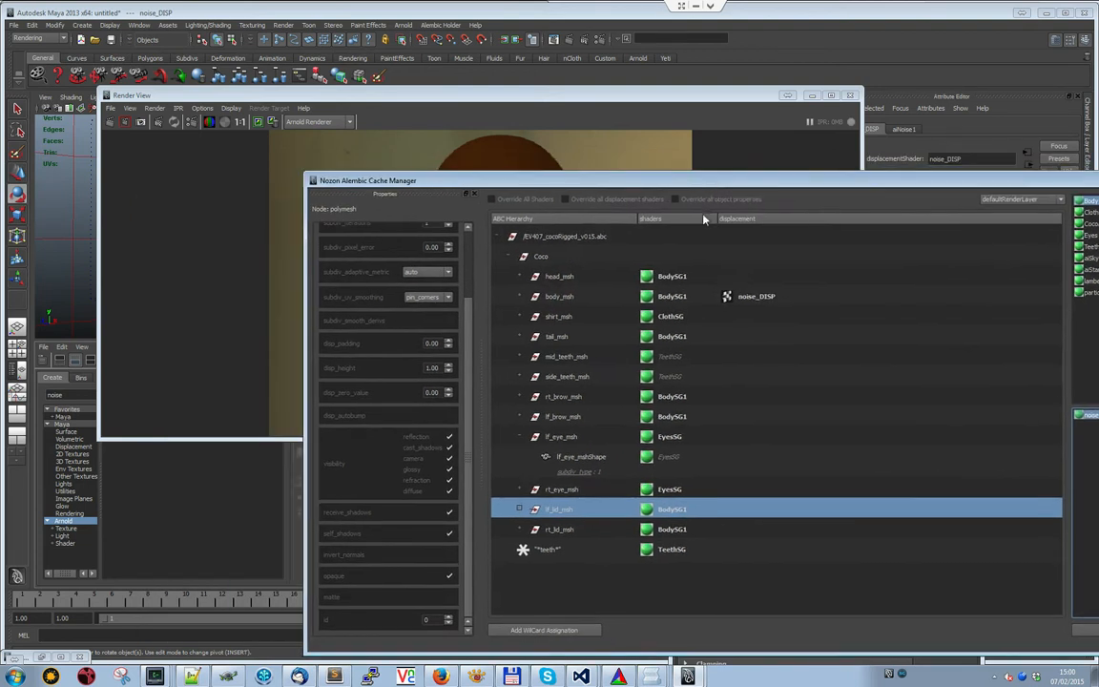
Set subdiv_iterations of body_msh to 3
left_click(563, 296)
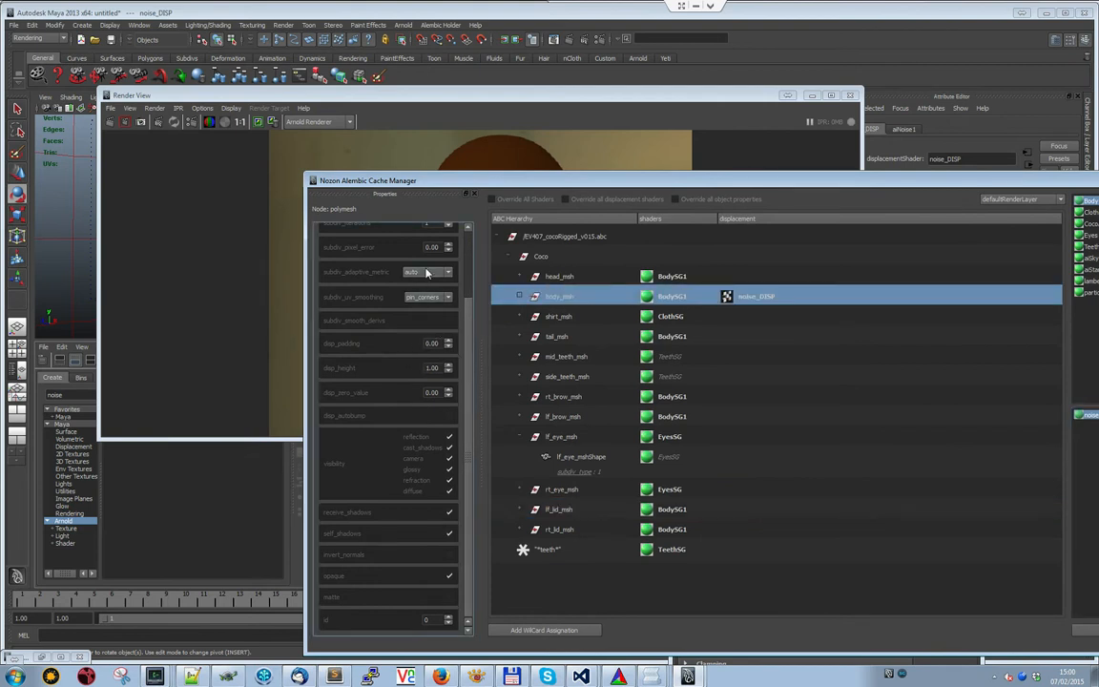
left_click_drag(467, 307, 466, 265)
left_click(450, 277)
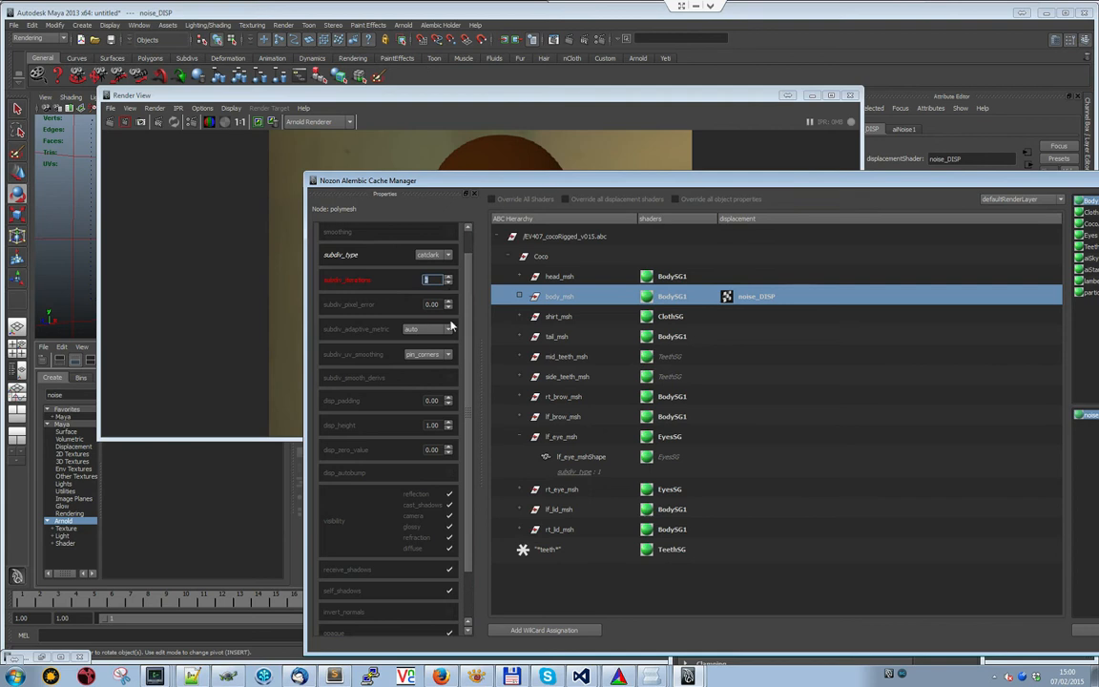
left_click_drag(466, 450, 483, 550)
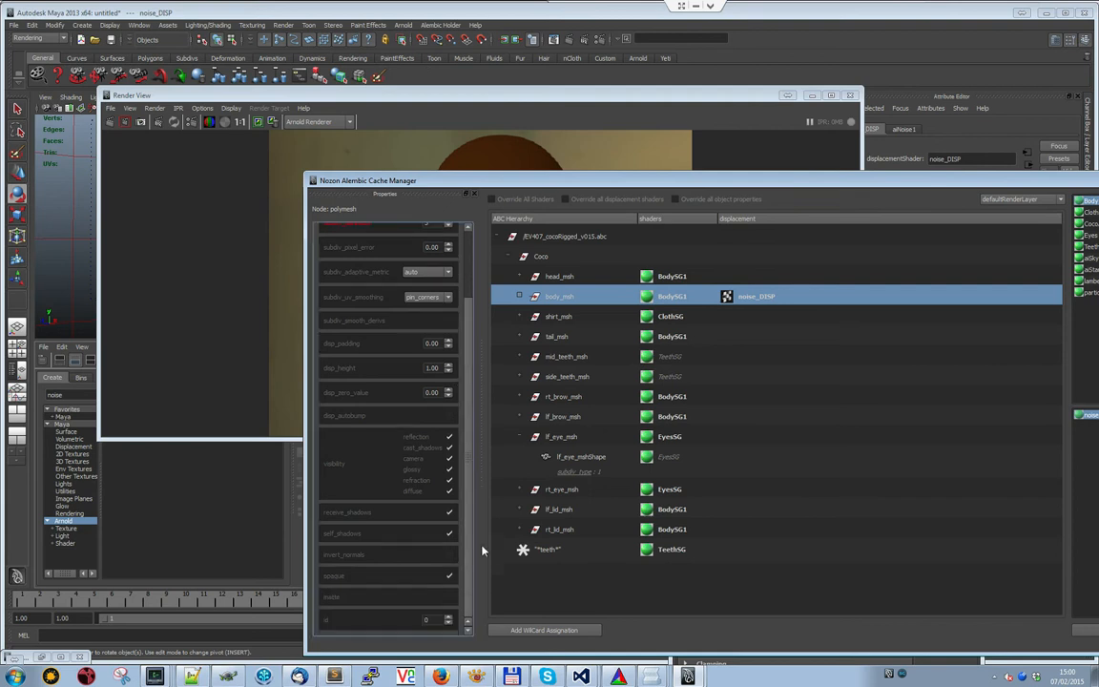
Set disp_padding of body_msh to 1.00 and its disp_zero_value to 0.50
left_click(447, 341)
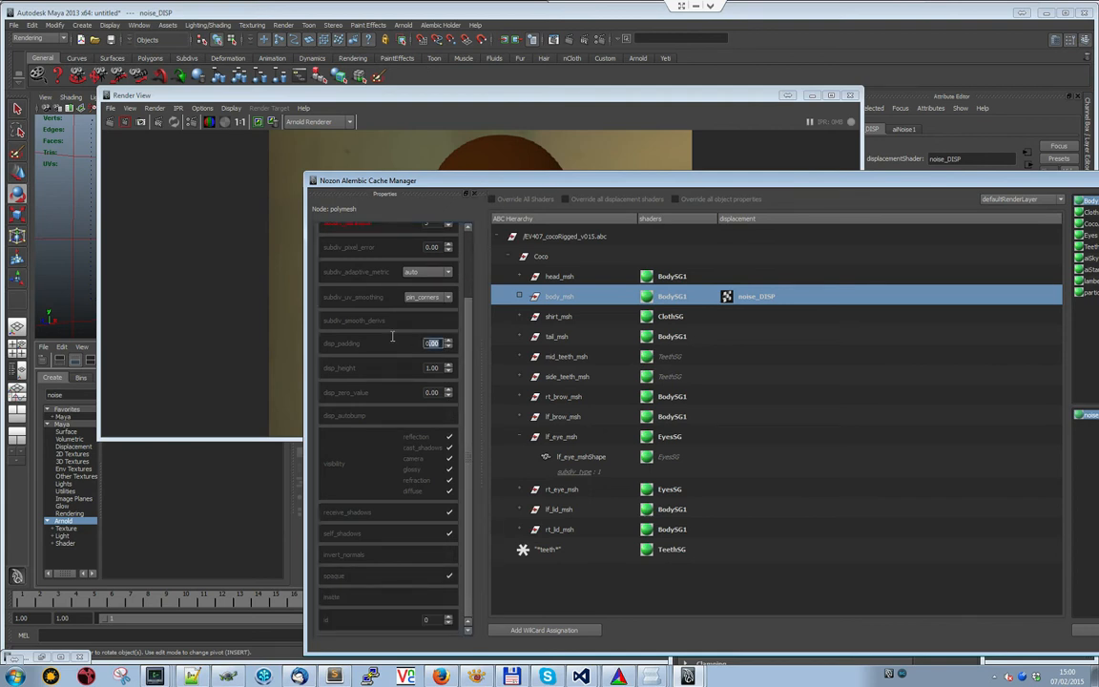
left_click_drag(440, 368, 416, 369)
left_click(435, 393)
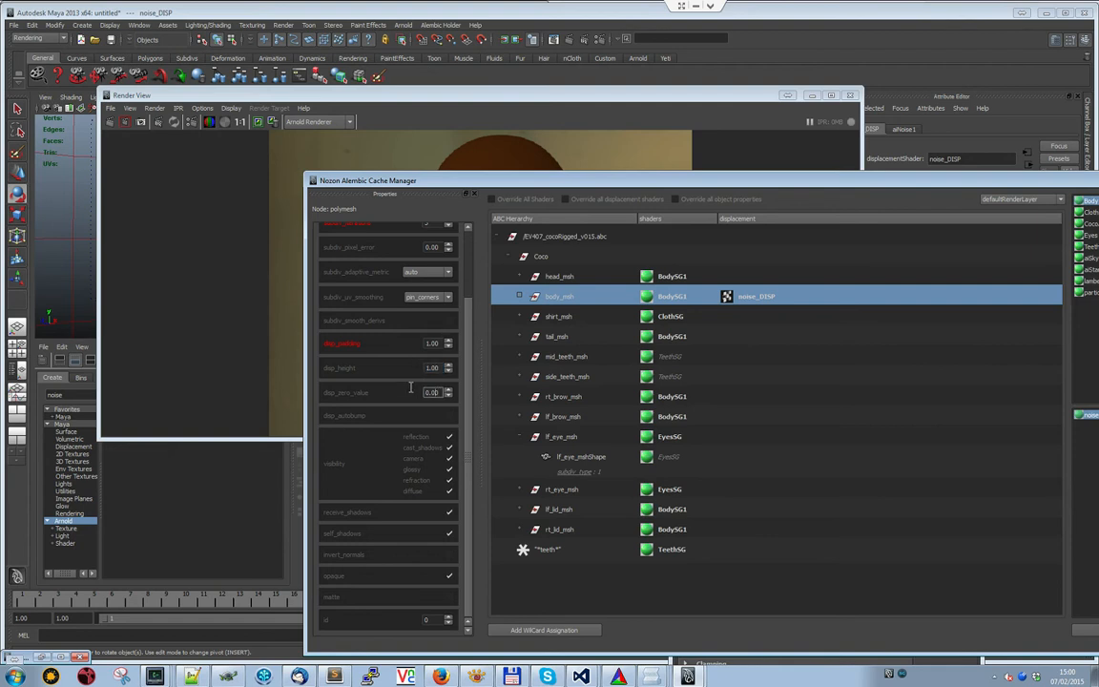
type("1")
left_click_drag(440, 393, 417, 397)
type("0.5")
key("Return")
Expand body_msh and compare its attribute overrides with those inherited by body_mshShape
left_click(516, 297)
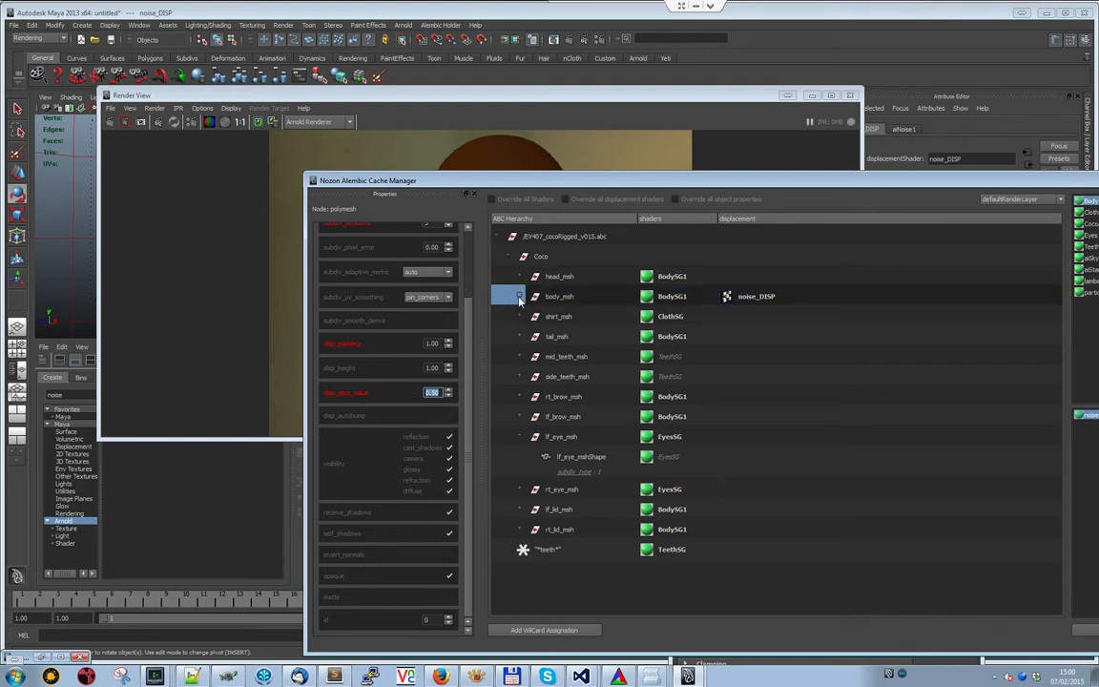
left_click(519, 297)
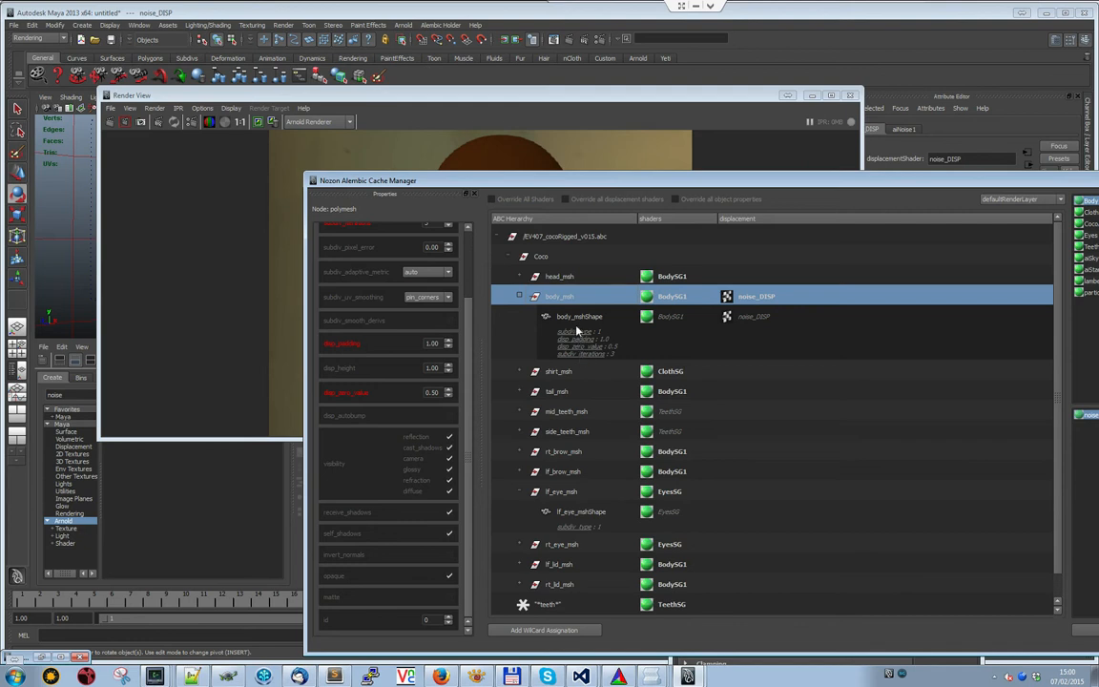
left_click(563, 296)
left_click(573, 312)
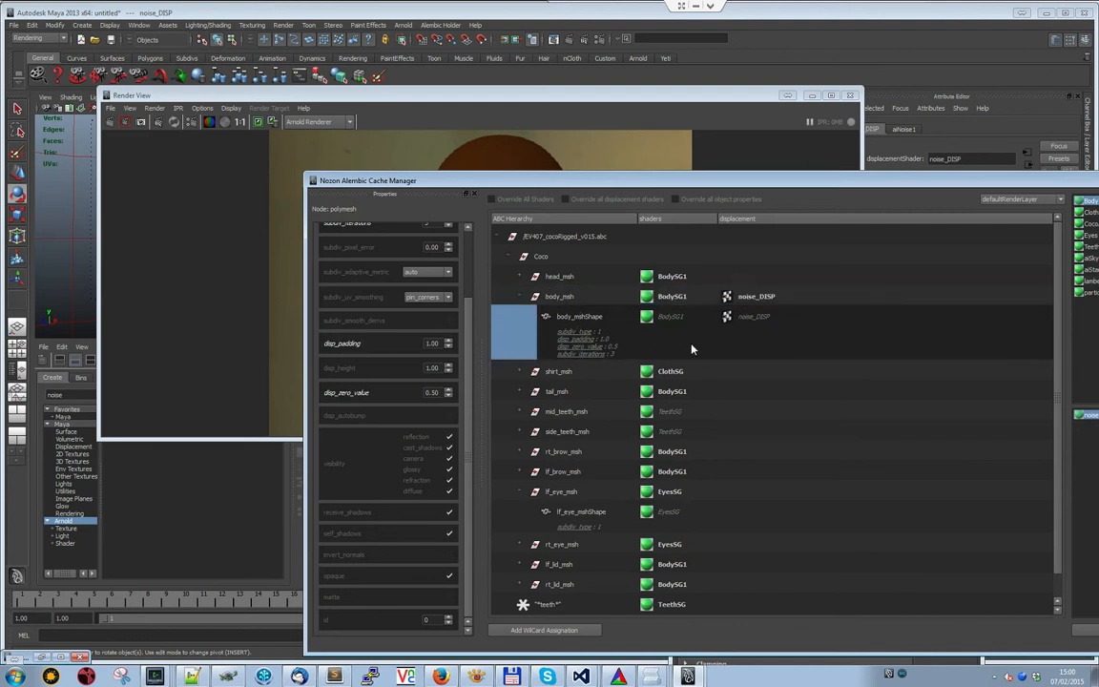
left_click(505, 350)
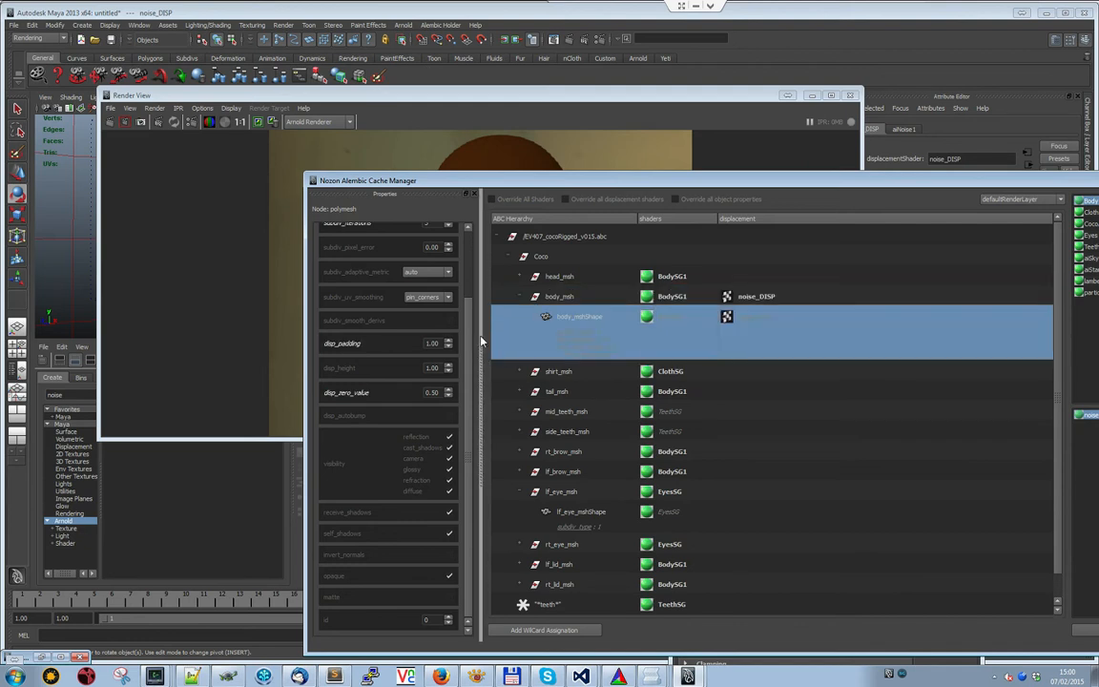
left_click(798, 340)
left_click(658, 317)
left_click(572, 317)
left_click(574, 315)
left_click(573, 299)
left_click(572, 299)
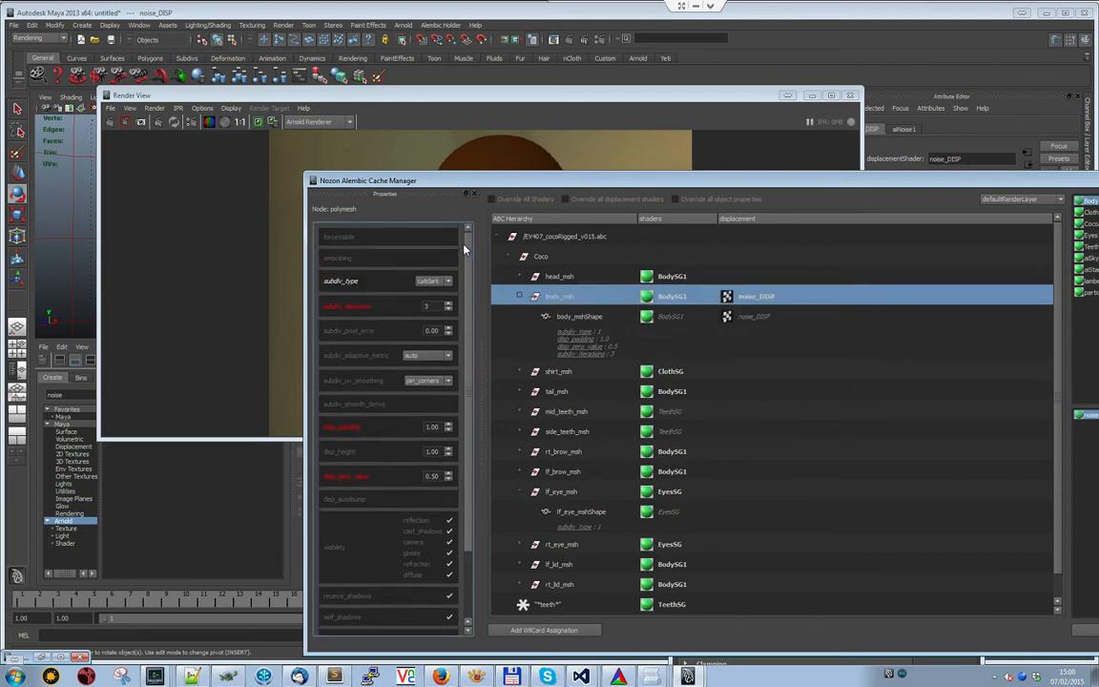
Compare the shader and displacement assigned on body_msh with those inherited by body_mshShape
left_click(677, 298)
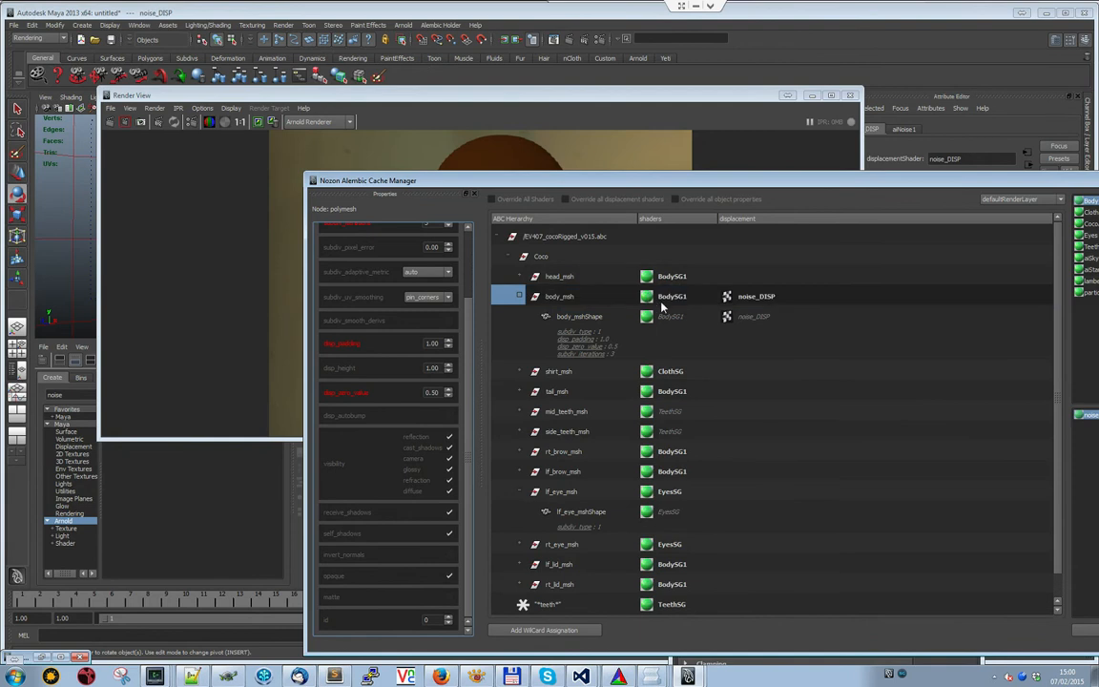
left_click(674, 302)
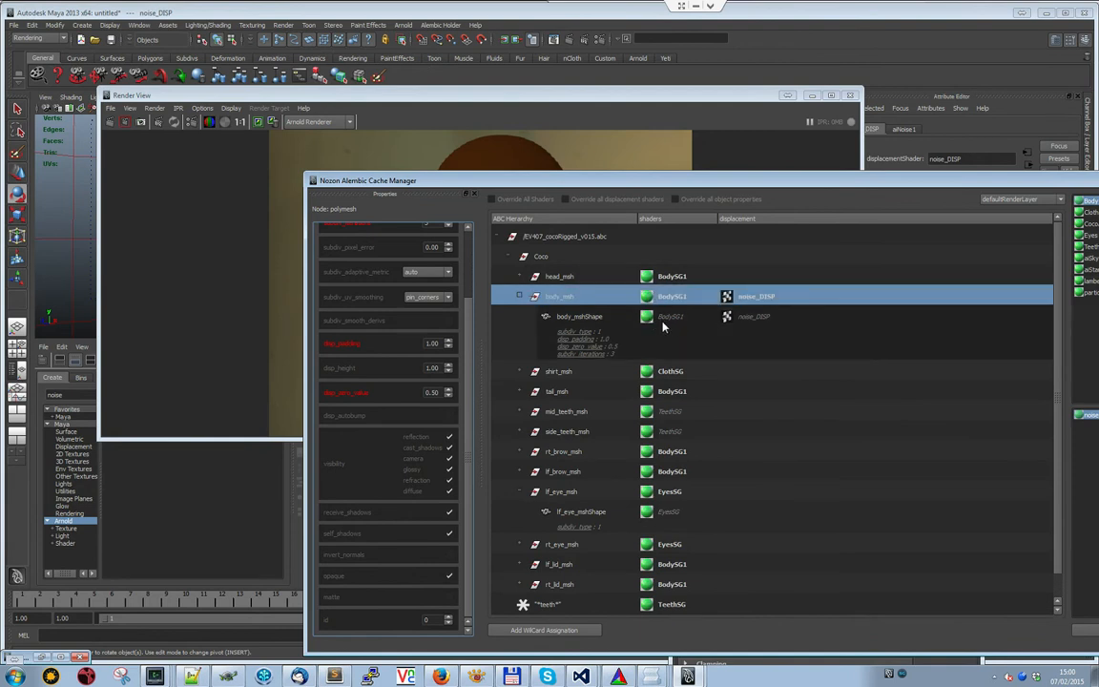
left_click(727, 317)
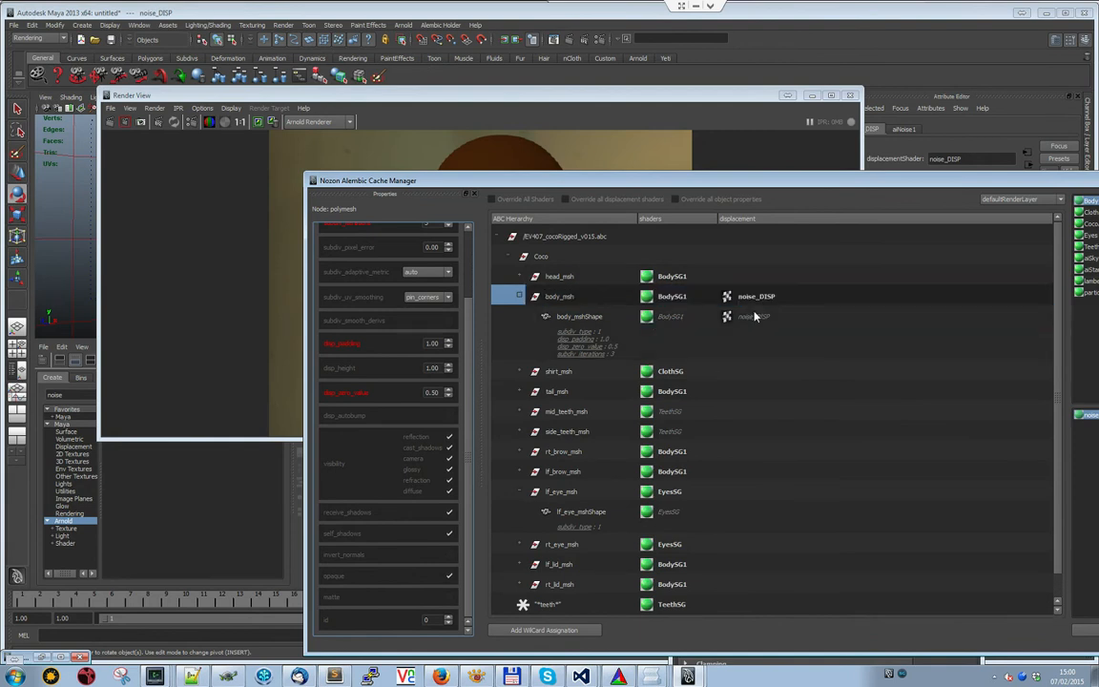
left_click(683, 320)
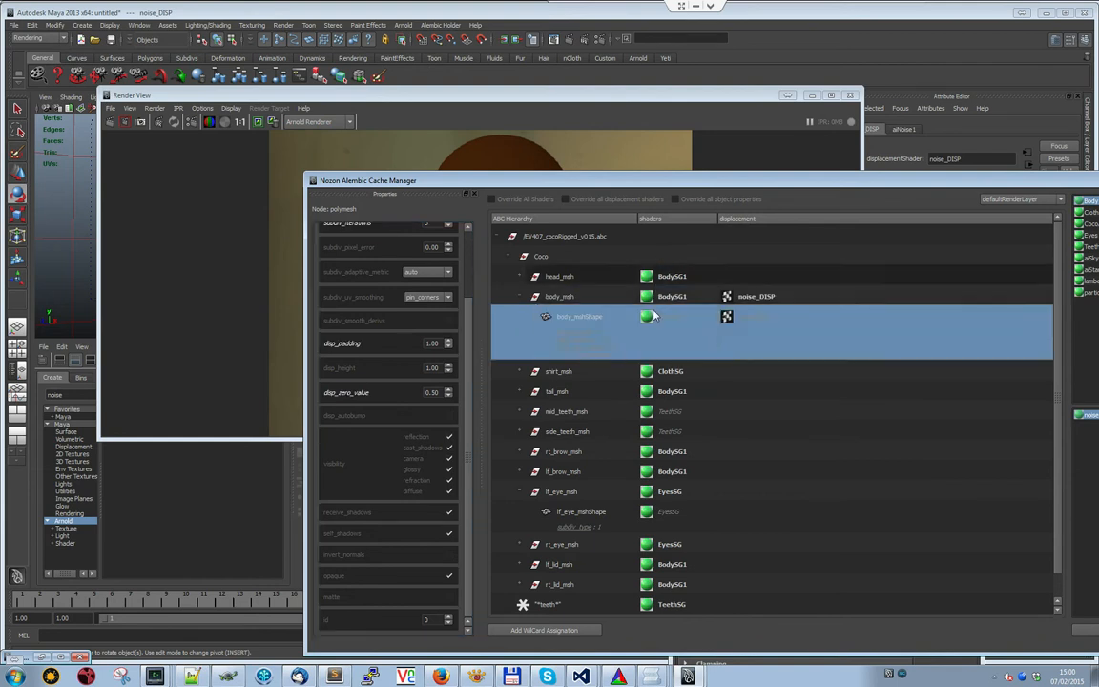
left_click(671, 297)
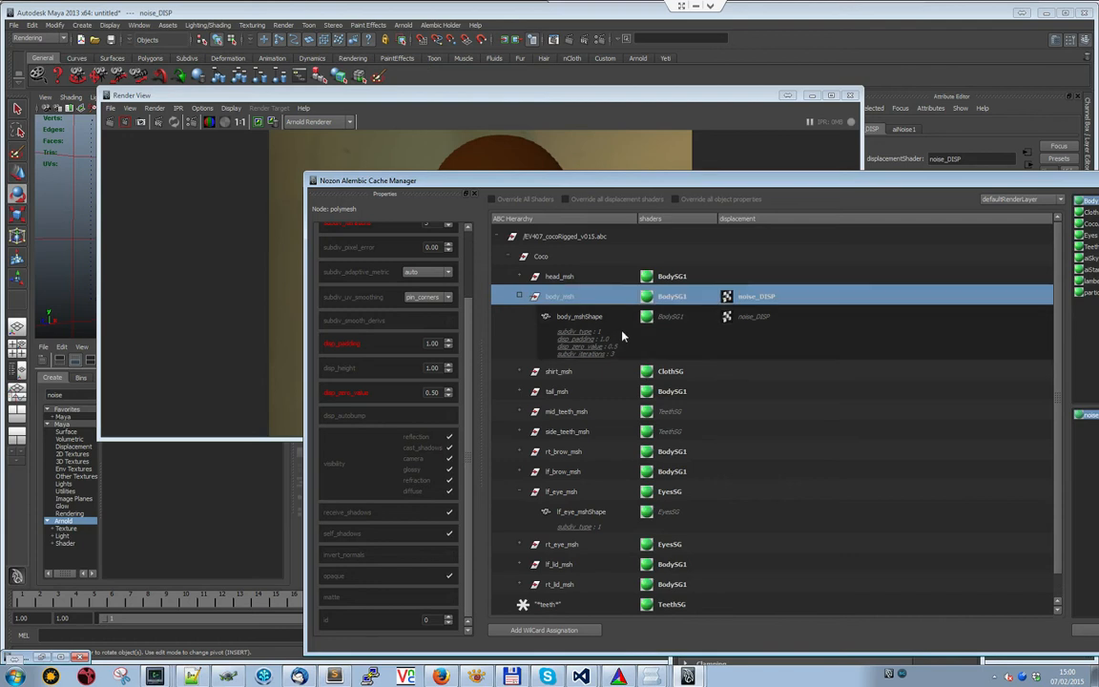
left_click(697, 334)
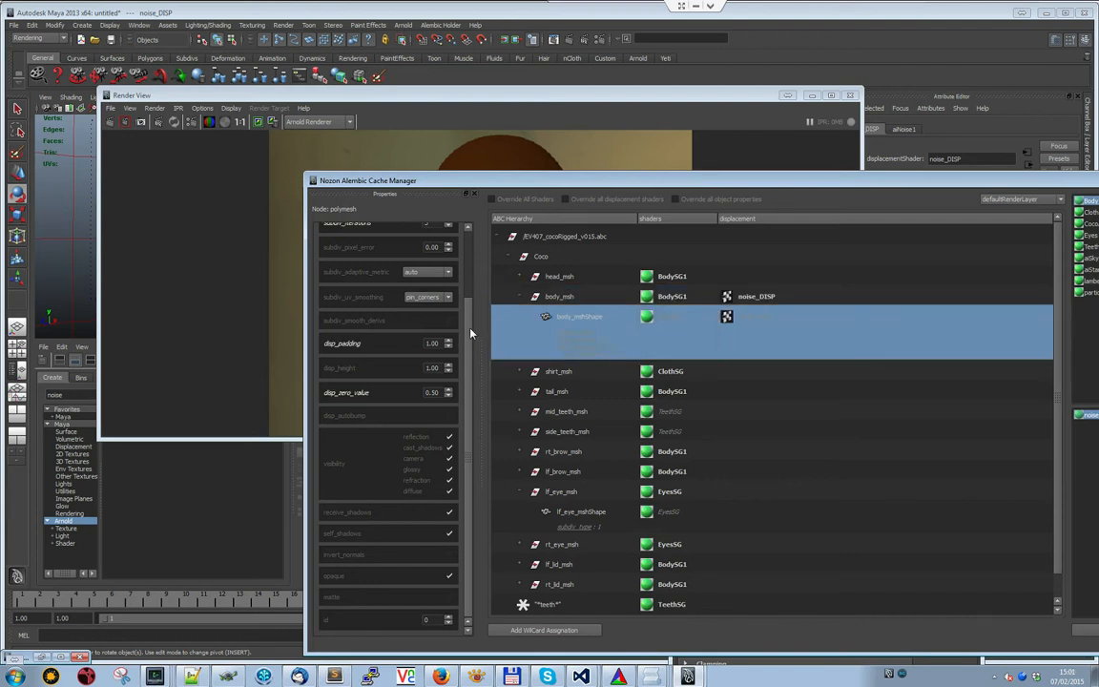
Review the subdivision and displacement properties shown for body_msh and for the body_mshShape beneath it
scroll(471, 333, "up", 3)
left_click(520, 296)
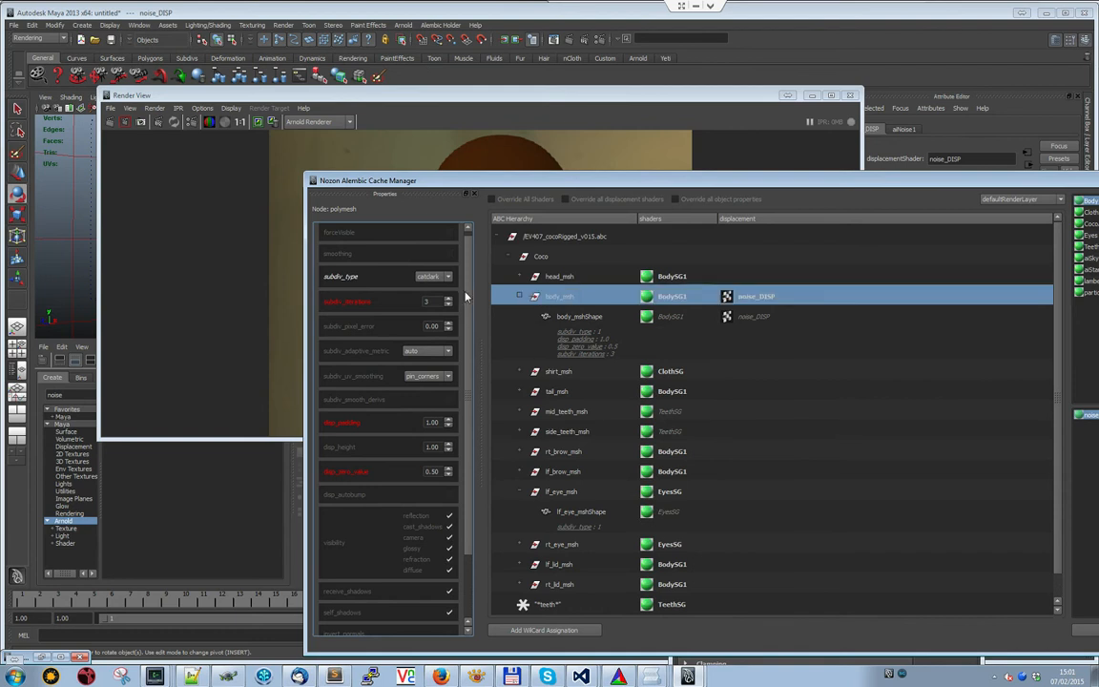
scroll(419, 307, "down", 3)
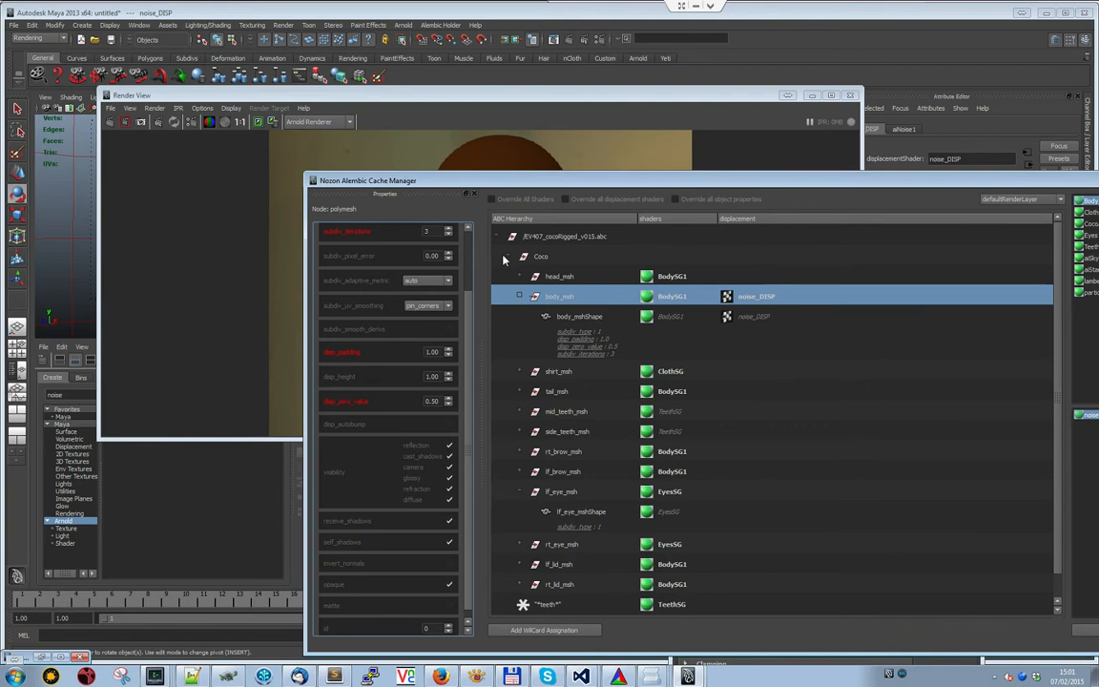
left_click(540, 346)
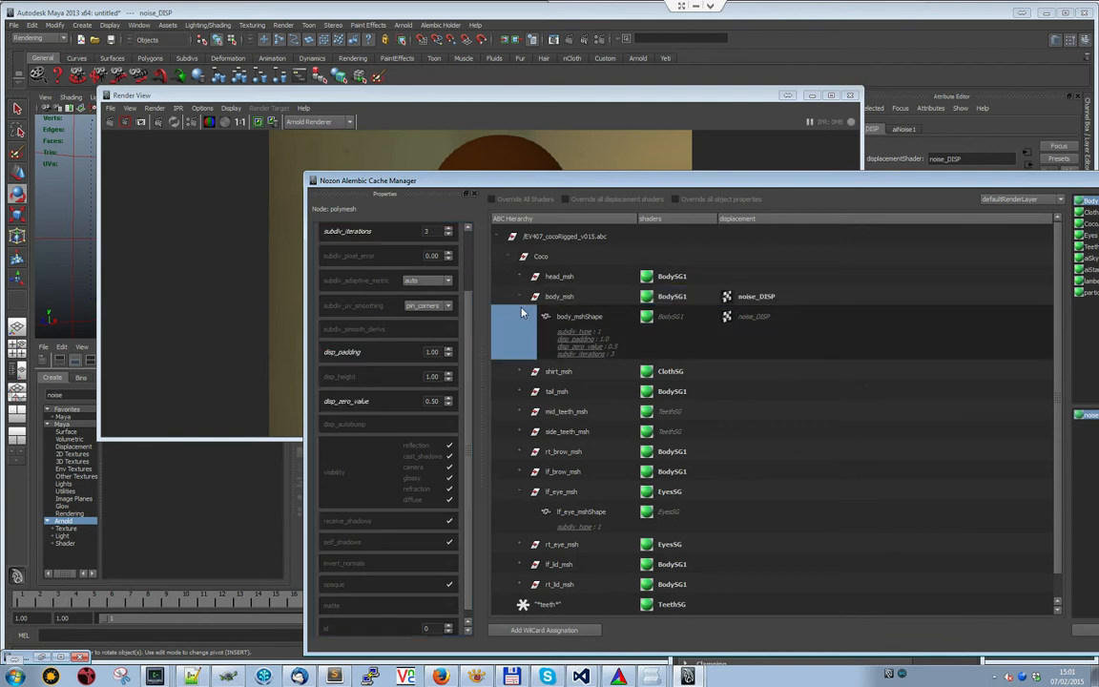
scroll(422, 299, "up", 3)
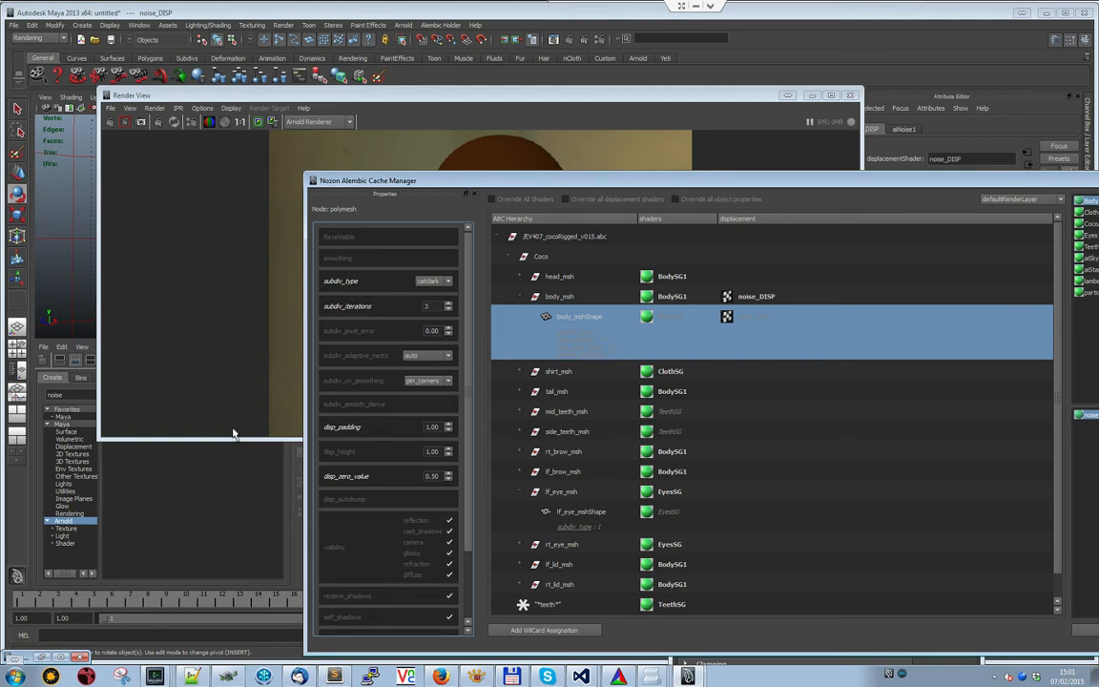
left_click_drag(470, 358, 468, 416)
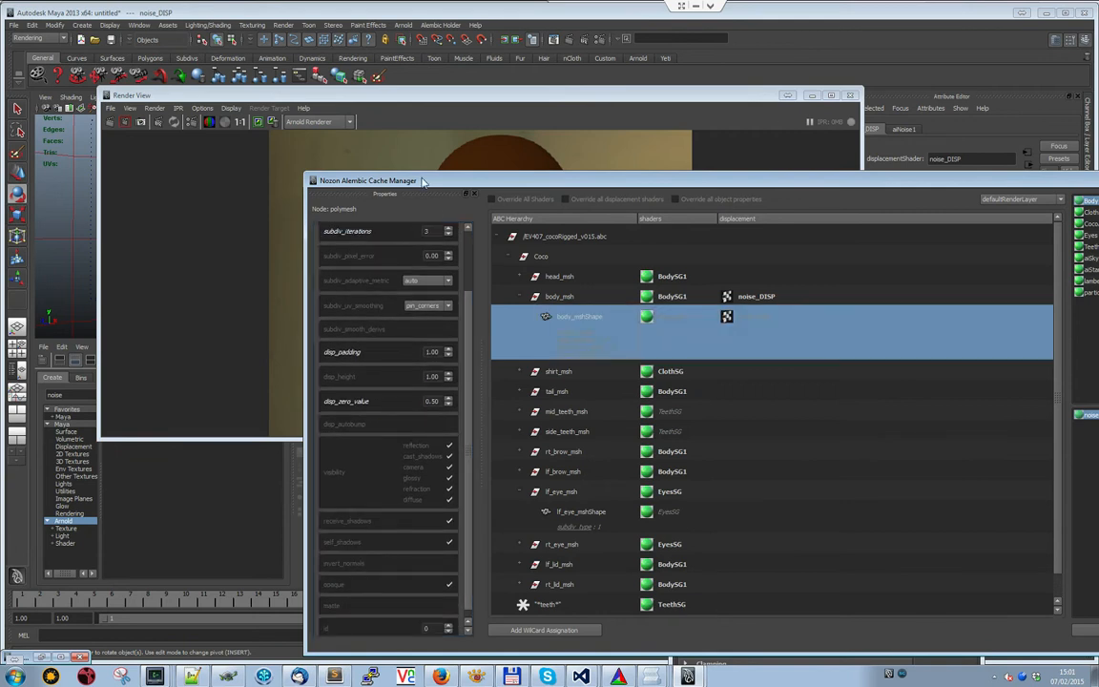
Re-render Coco with the displaced body and bring the Nozon Alembic Cache Manager back over the render
left_click_drag(423, 180, 746, 284)
left_click(313, 307)
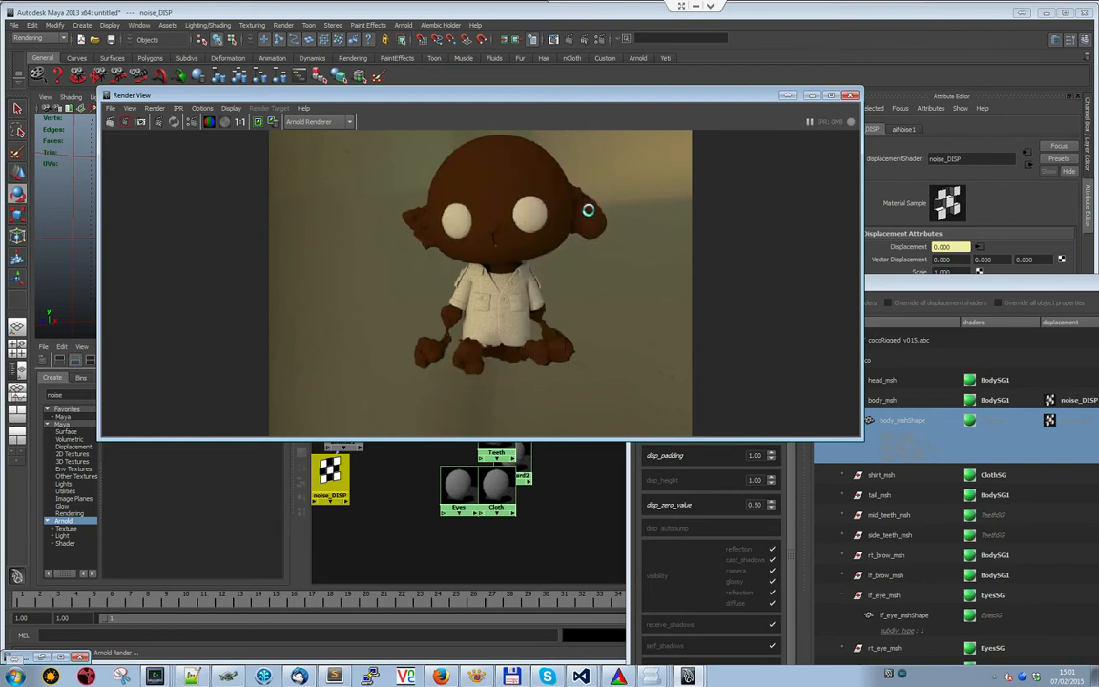
left_click_drag(909, 283, 464, 167)
Check the properties and shader assignments of shirt_msh, body_msh and head_msh against the rendered character
left_click(568, 363)
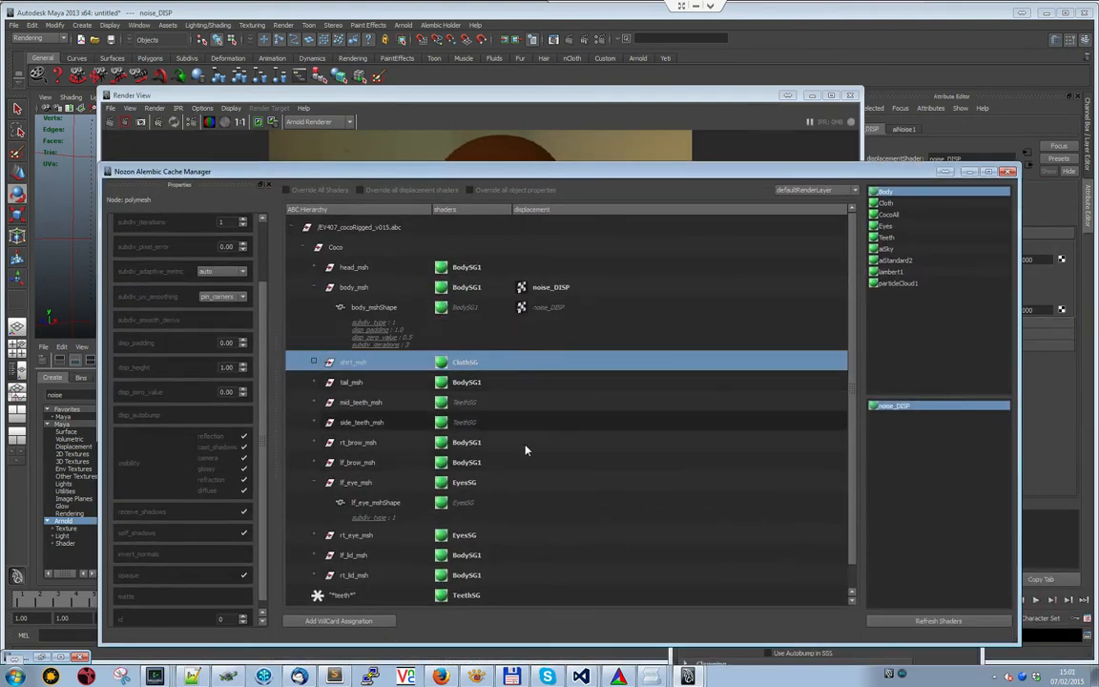
left_click(523, 287)
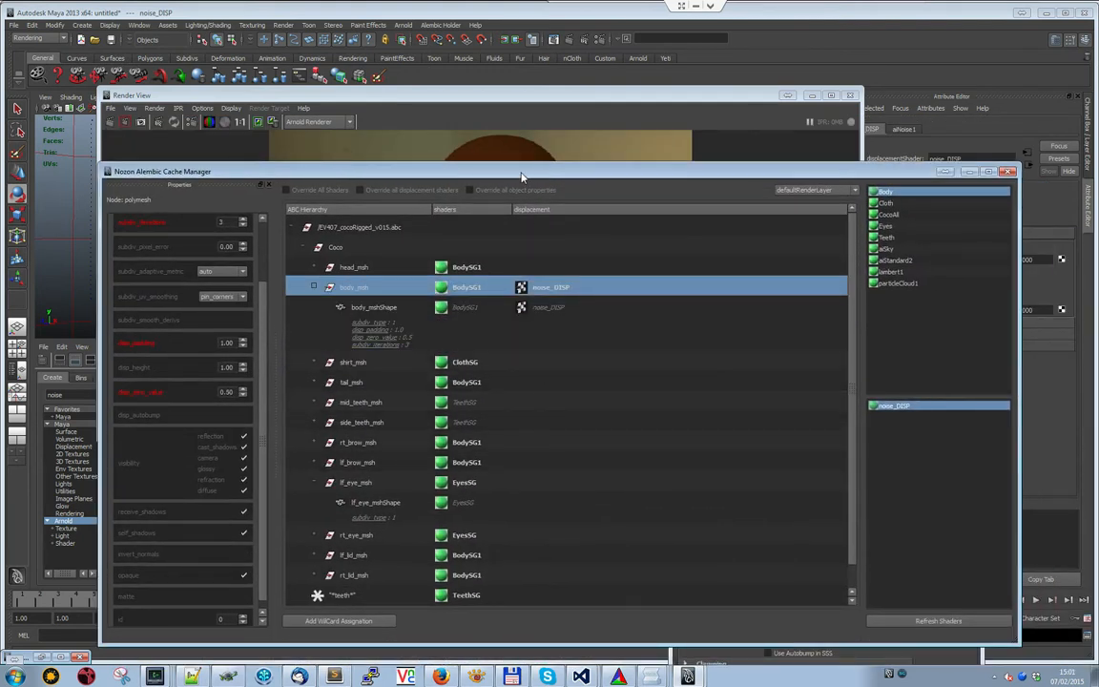
left_click_drag(432, 172, 592, 200)
left_click(627, 318)
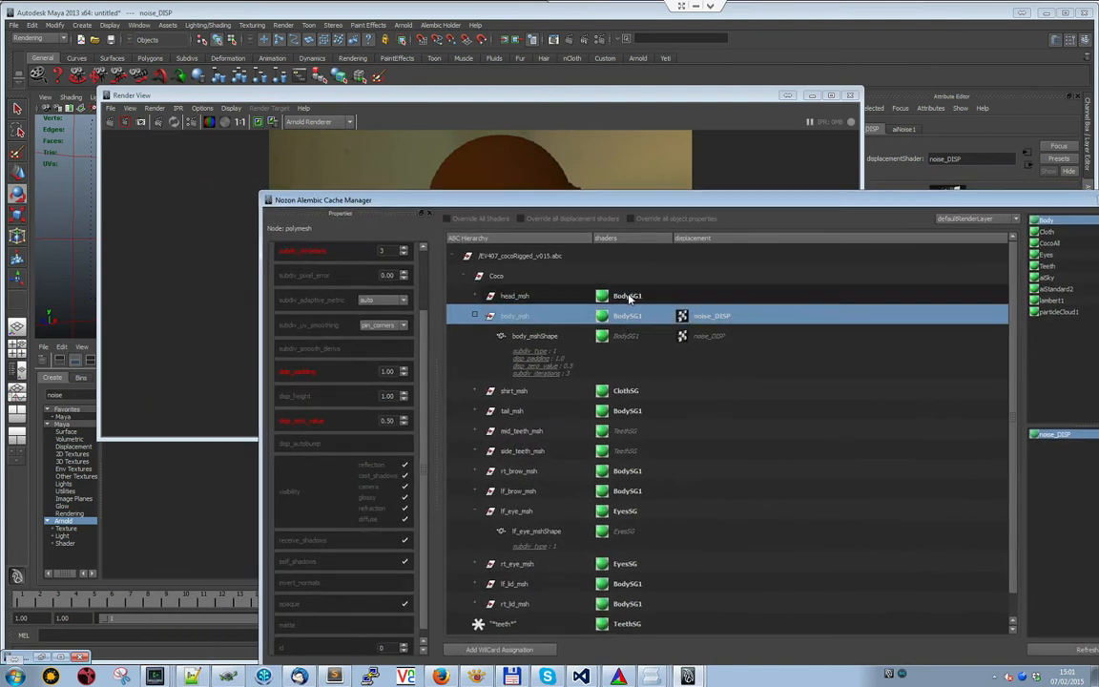
left_click(642, 298)
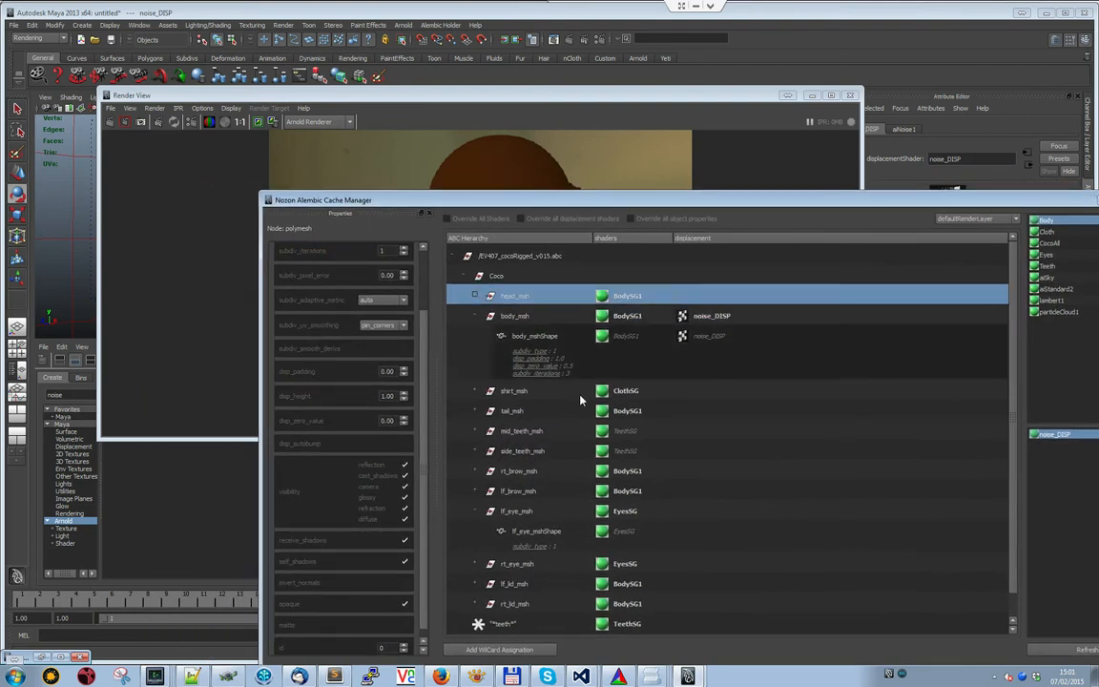
left_click(658, 391)
left_click_drag(586, 202, 541, 385)
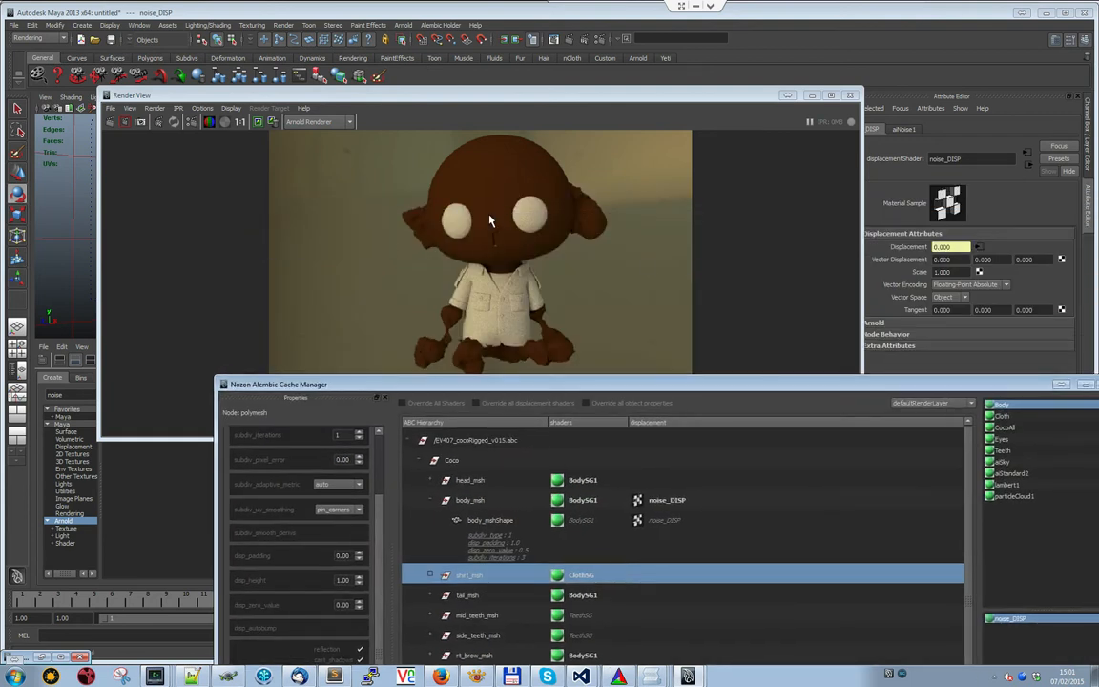
left_click_drag(910, 379, 838, 342)
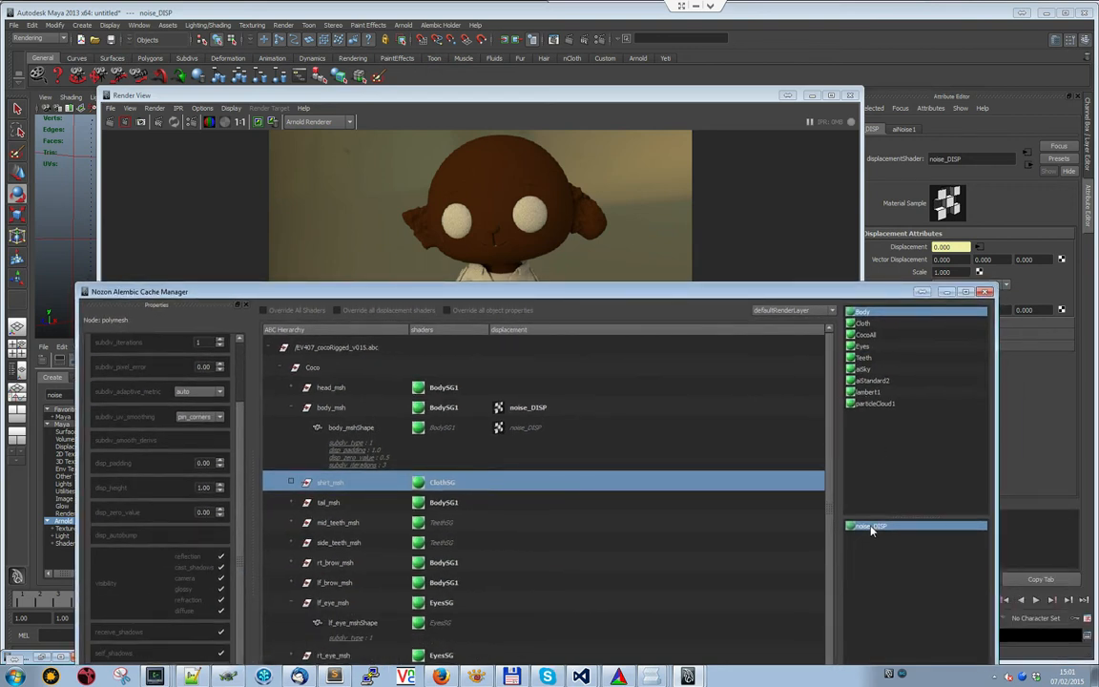
Deassign the noise_DISP displacement from body_msh and assign it to lf_eye_msh
left_click(291, 408)
left_click(291, 408)
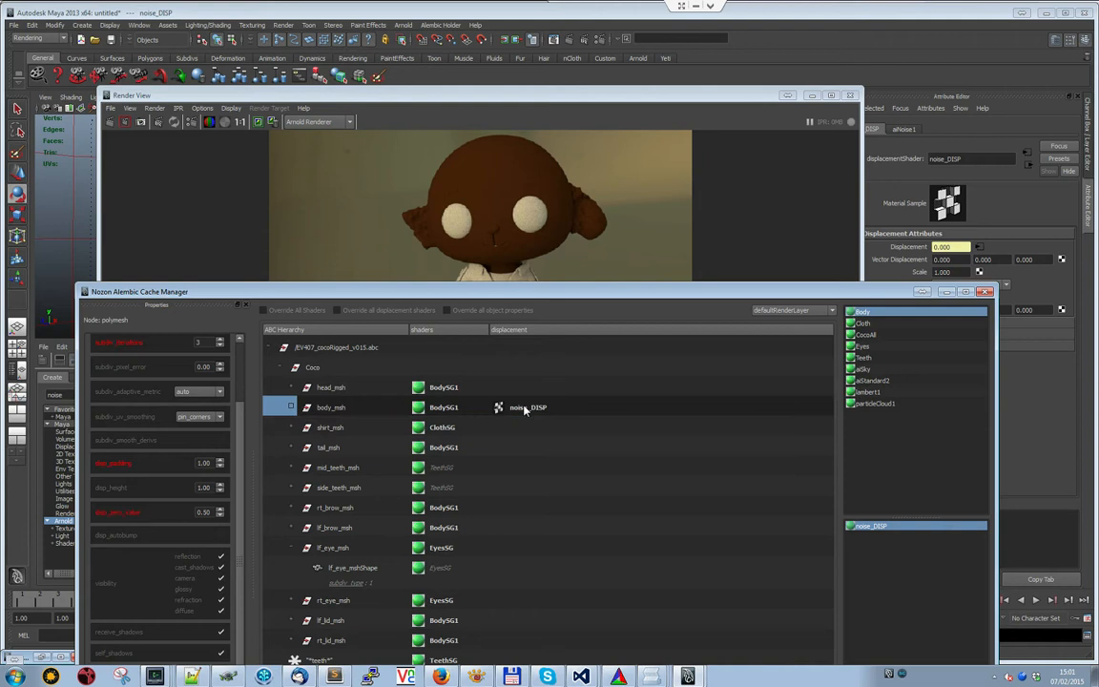
right_click(498, 407)
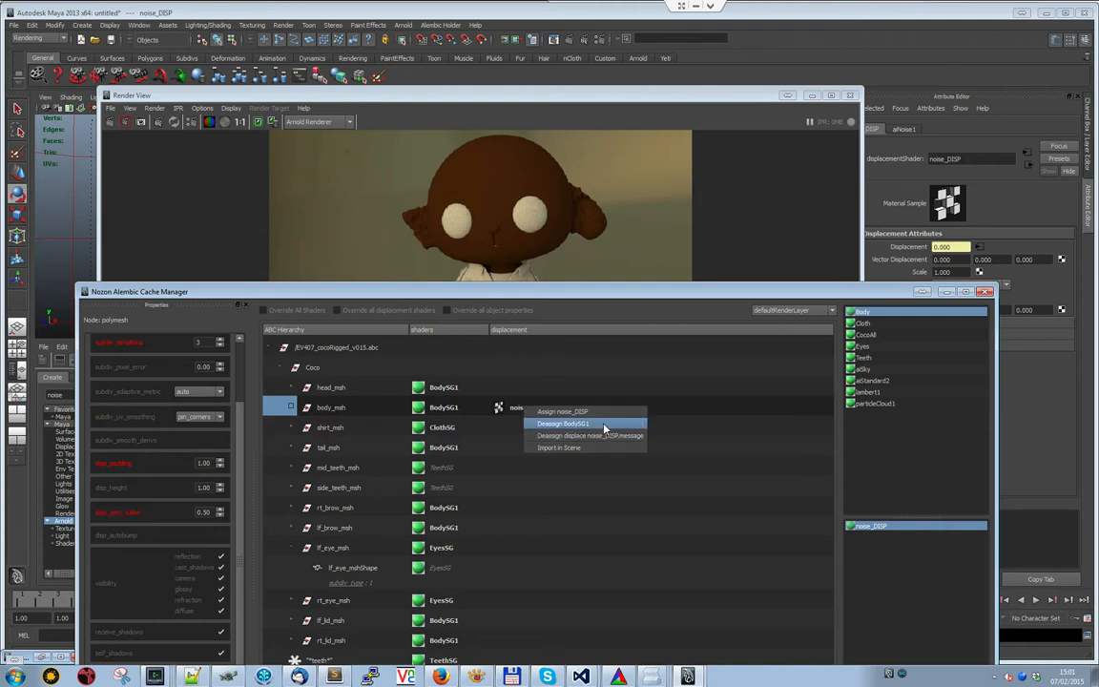
left_click(595, 436)
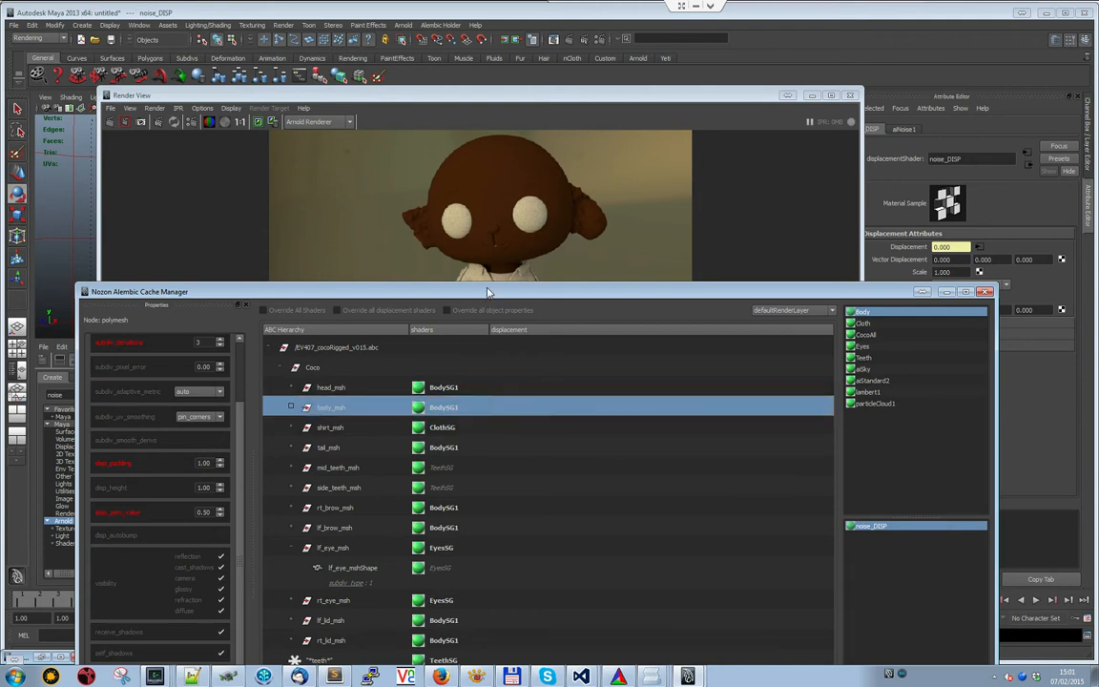
left_click_drag(489, 292, 507, 117)
left_click_drag(891, 352, 459, 384)
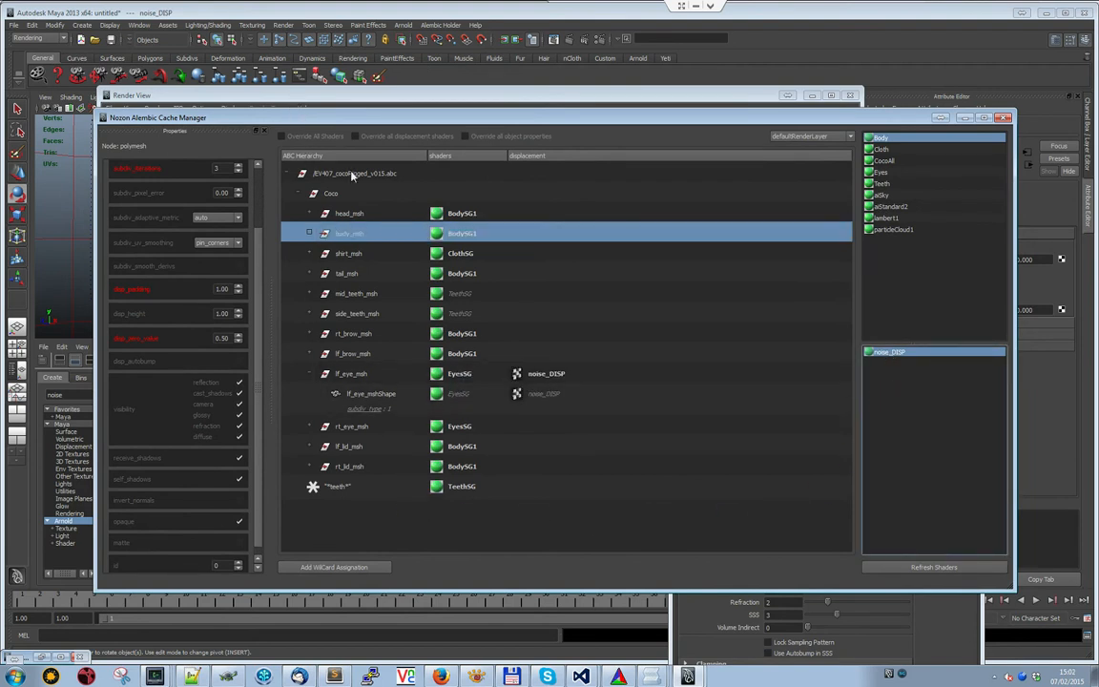
Render the character to preview the noise displacement on the left eye
left_click_drag(327, 119, 603, 375)
left_click(304, 214)
left_click(108, 123)
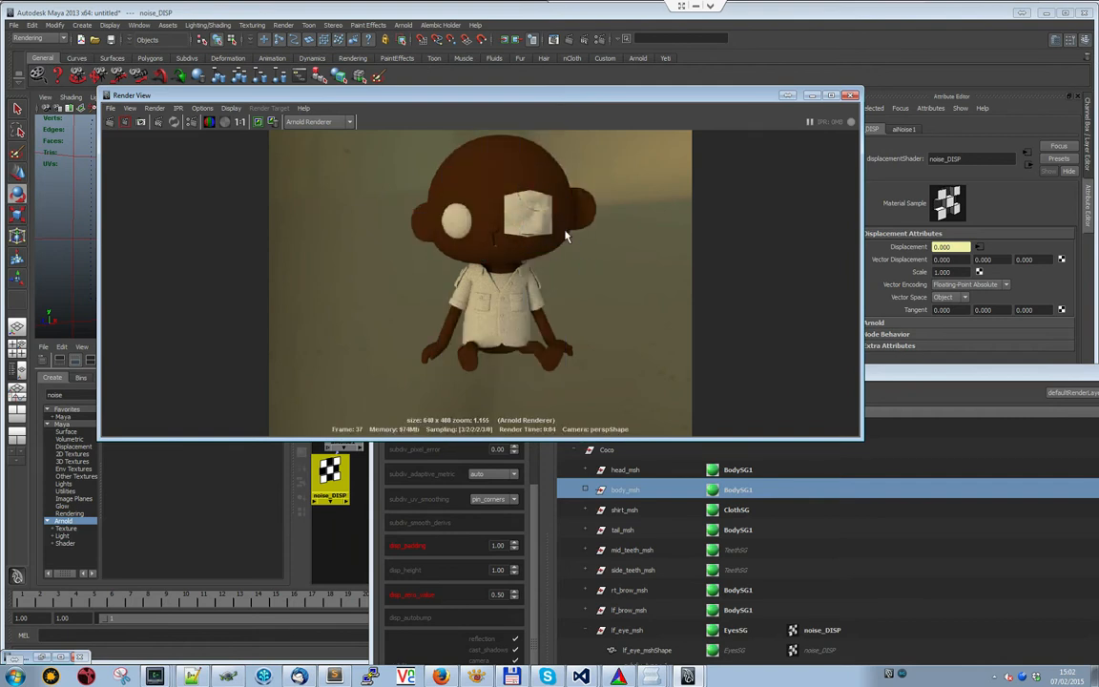
left_click_drag(870, 373, 634, 115)
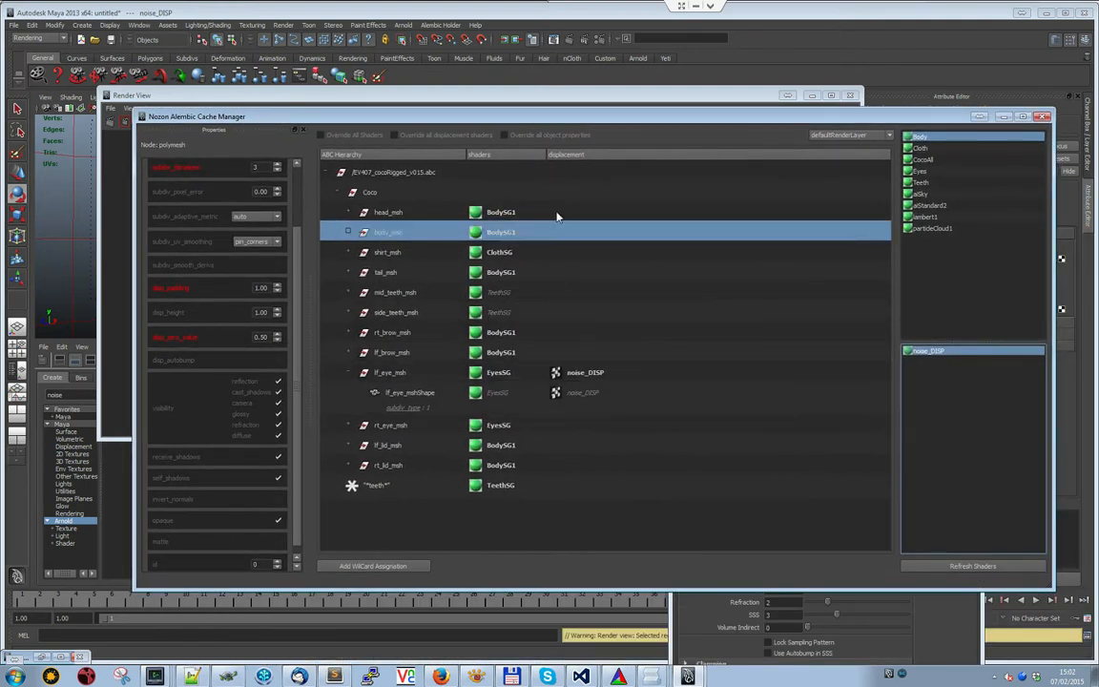
Set disp_padding of lf_eye_mshShape to 1.00 and its disp_height to 0.50
left_click(406, 393)
left_click(267, 288)
type("1")
key("Return")
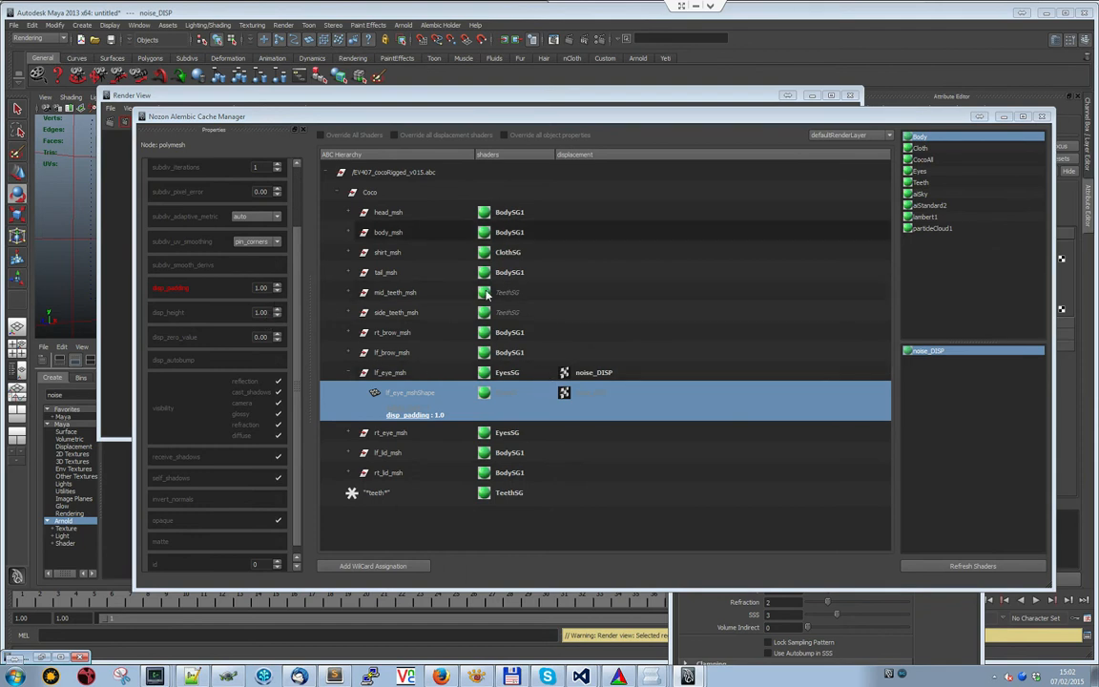
left_click(262, 312)
type("0.5")
key("Return")
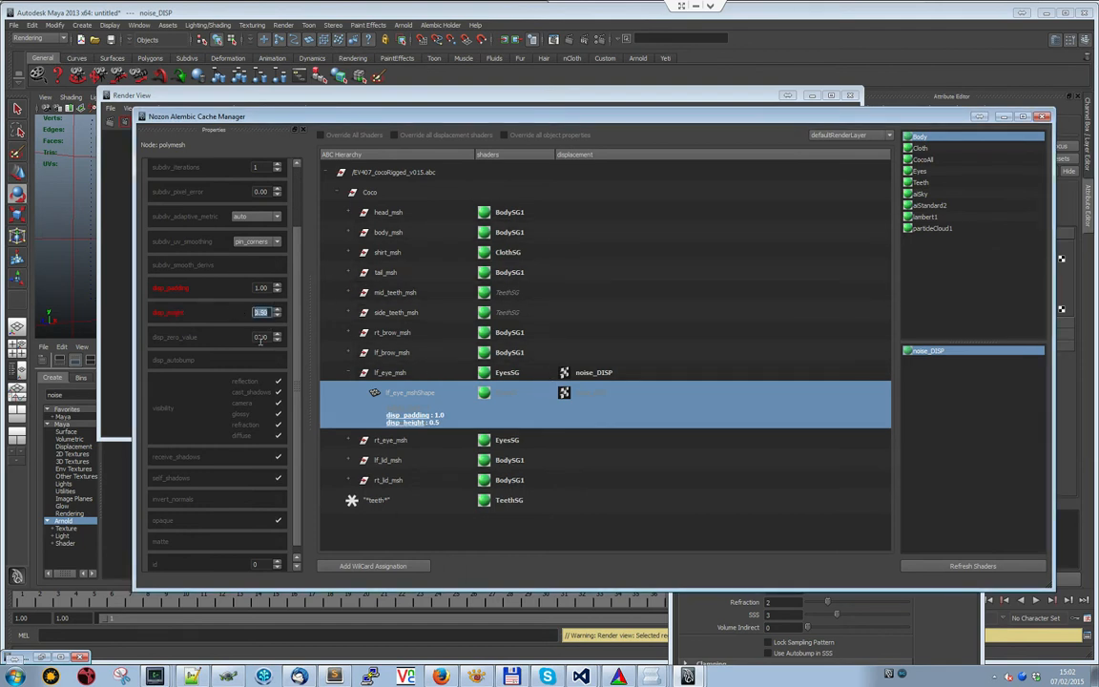
left_click(275, 339)
scroll(269, 237, "up", 3)
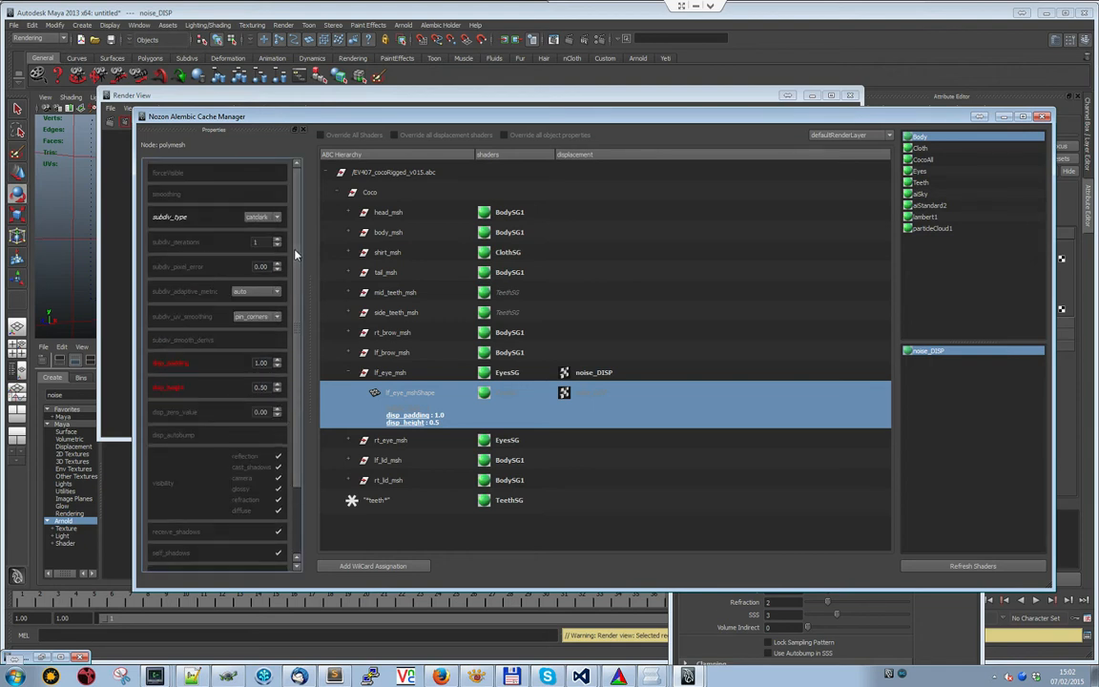
Deassign noise_DISP from lf_eye_msh and lf_eye_mshShape and assign it back to body_msh
left_click_drag(333, 125, 390, 171)
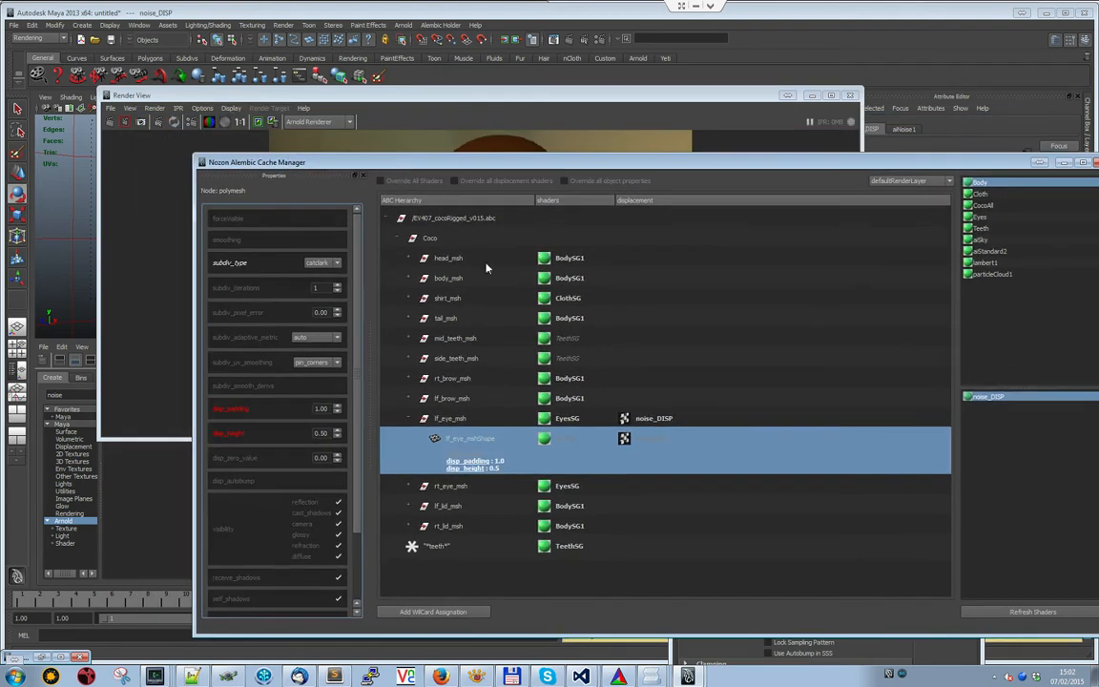
right_click(627, 440)
left_click(652, 459)
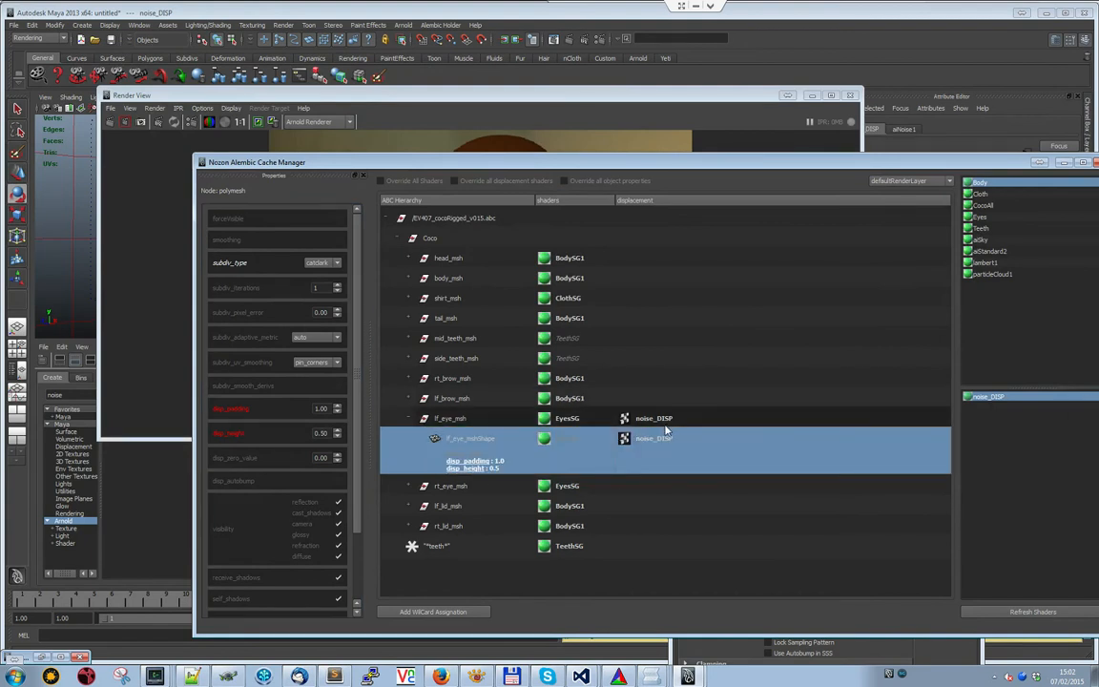
right_click(665, 421)
left_click(716, 447)
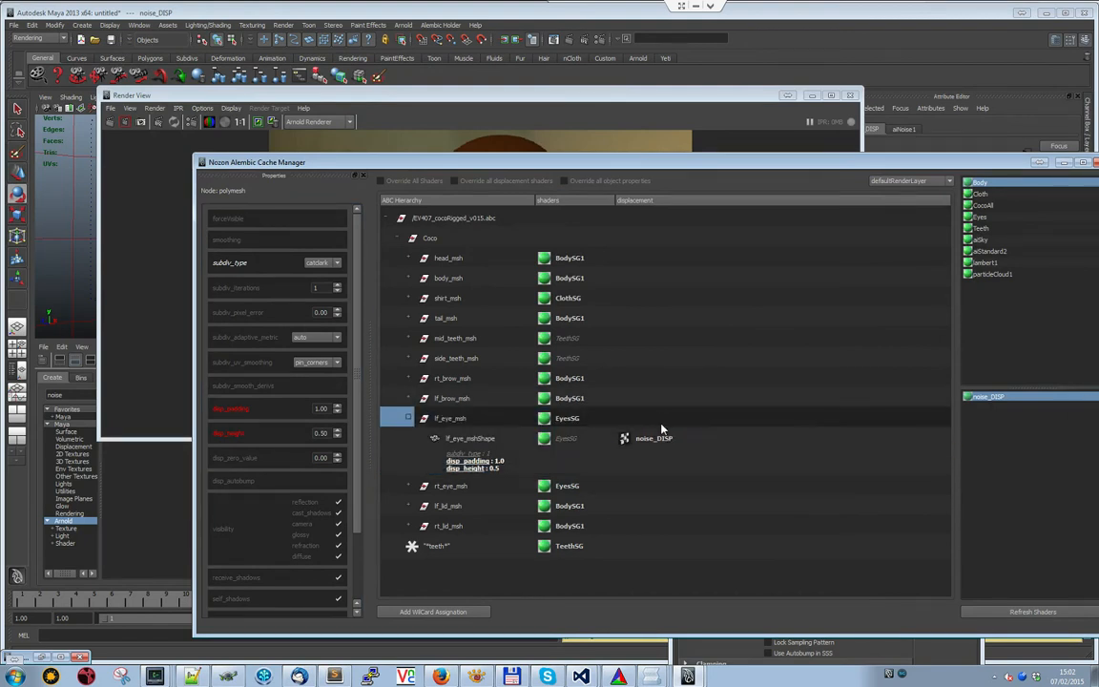
right_click(665, 440)
left_click(690, 467)
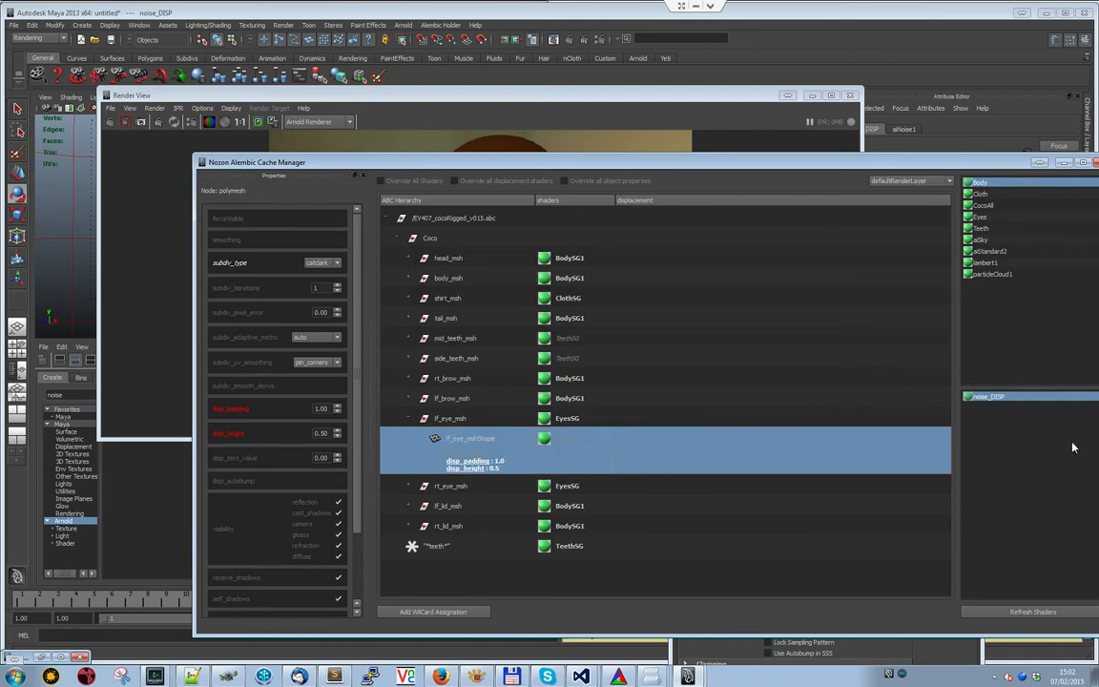
left_click(445, 280)
left_click_drag(1007, 398, 460, 280)
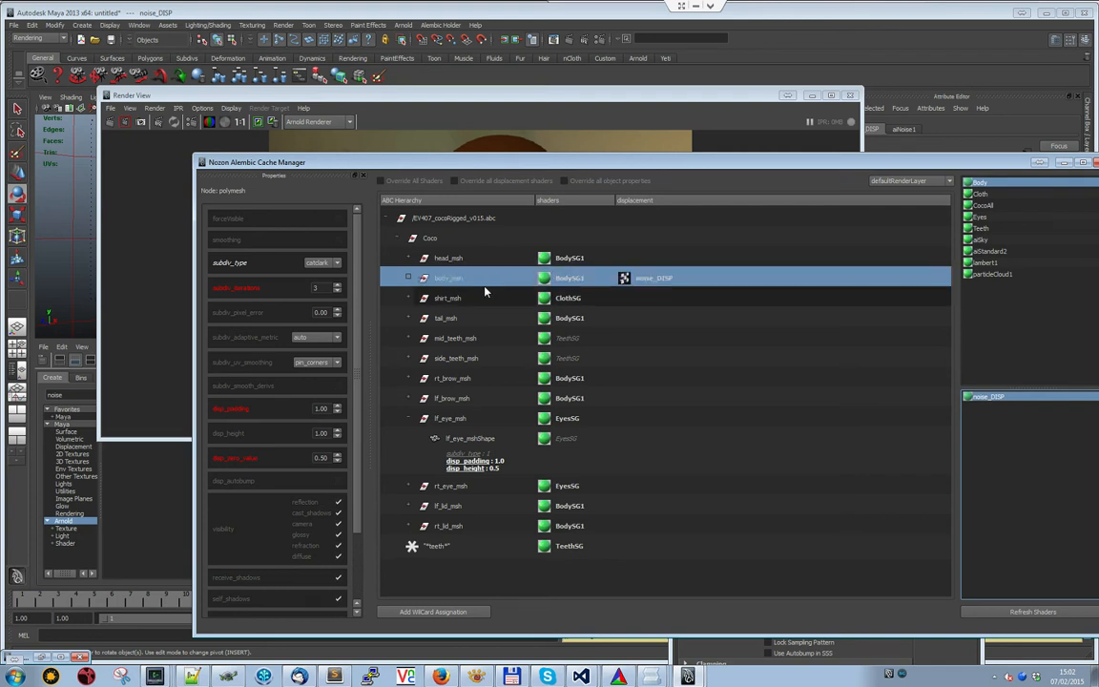
Close the Nozon Alembic Cache Manager so that the Render View is uncovered
left_click_drag(453, 170, 647, 337)
left_click_drag(505, 359, 437, 143)
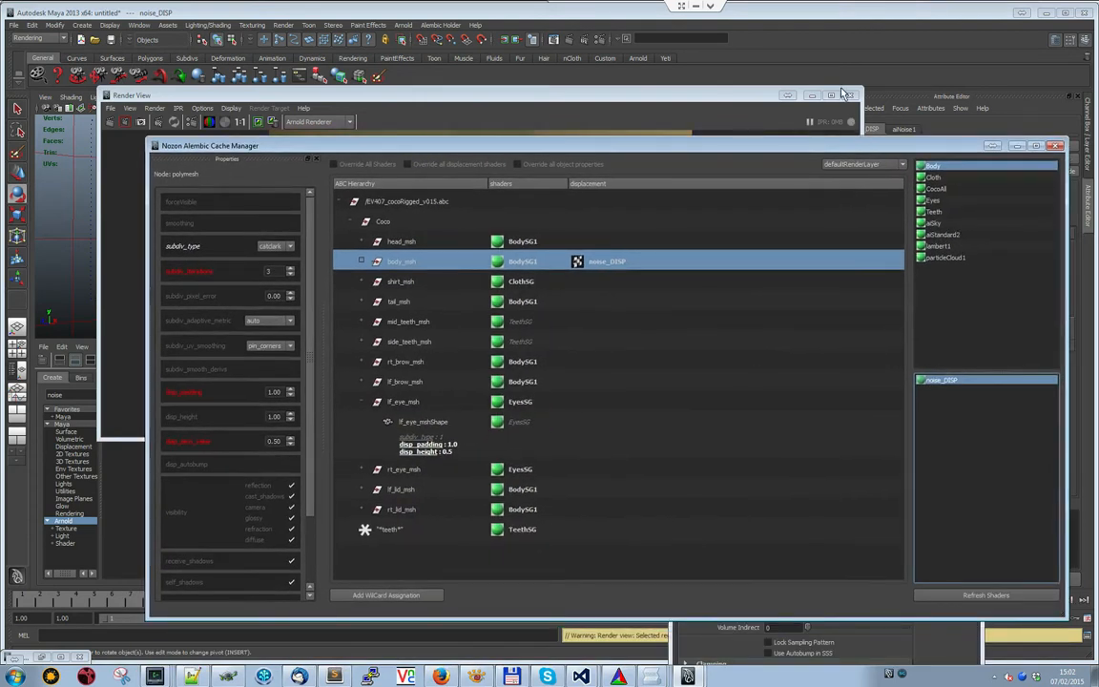
left_click_drag(852, 155, 814, 106)
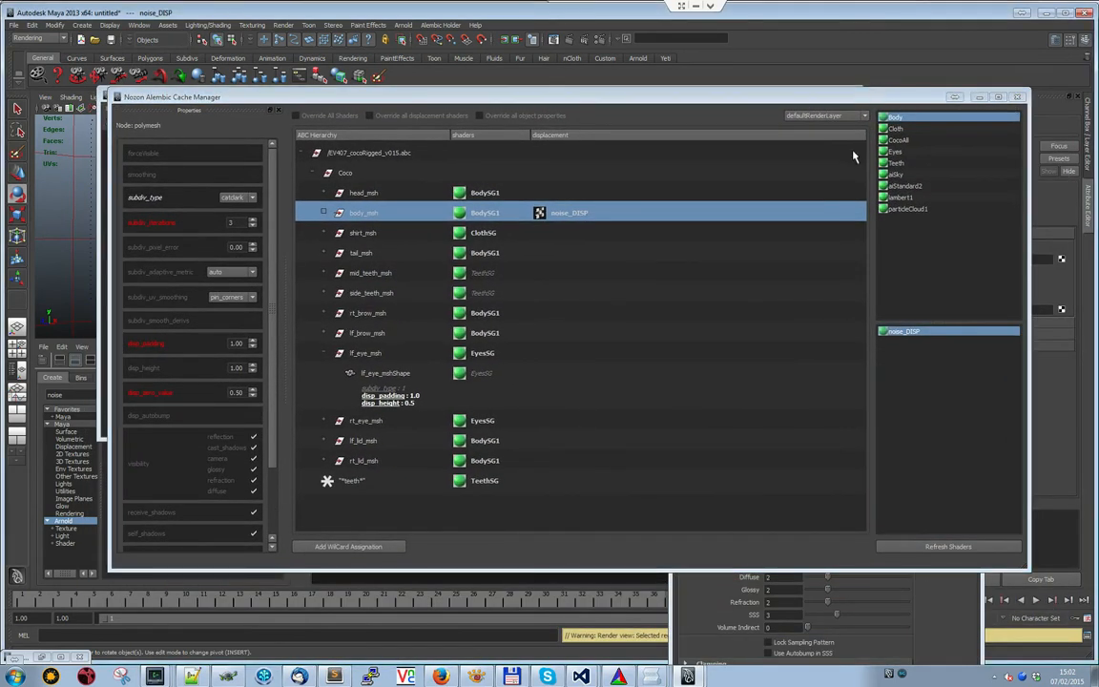
left_click_drag(831, 98, 741, 106)
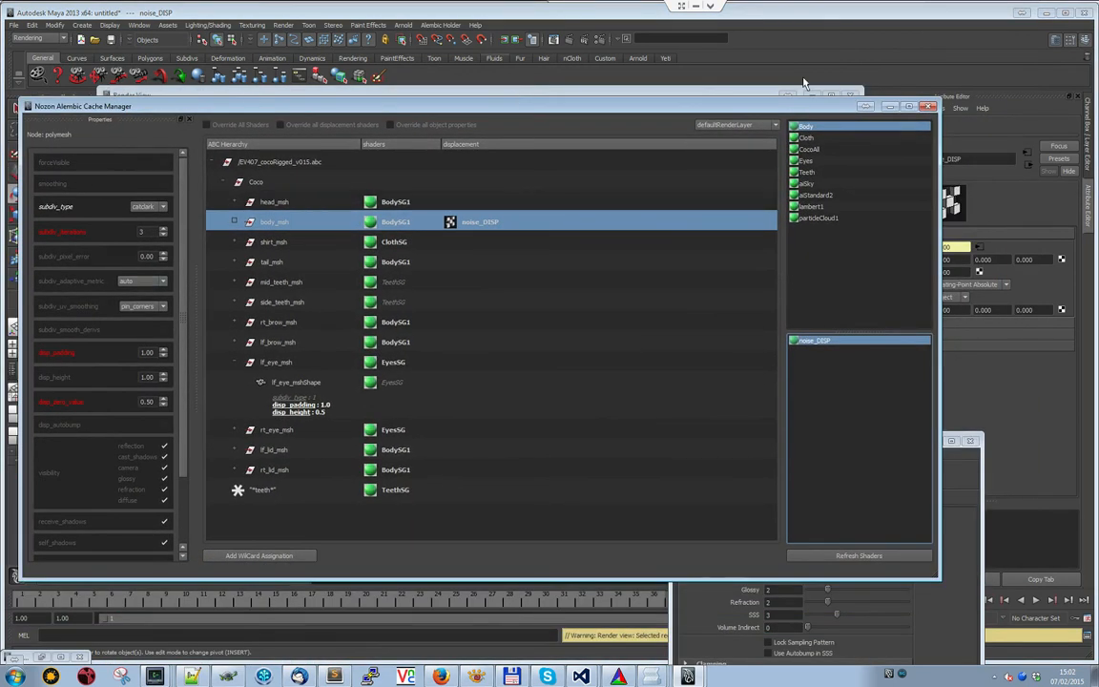
left_click(929, 106)
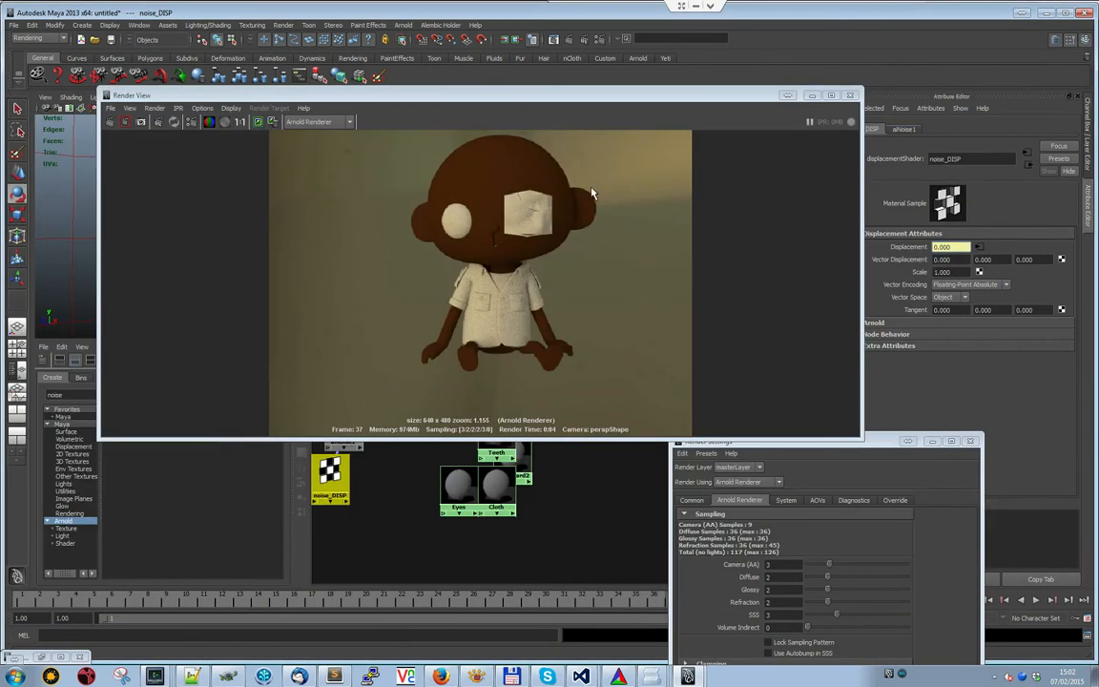
Select the Alembic holder in the viewport and examine the Shaders Assignation string in AlembicHolderShape's Extra Attributes
left_click_drag(680, 112, 393, 285)
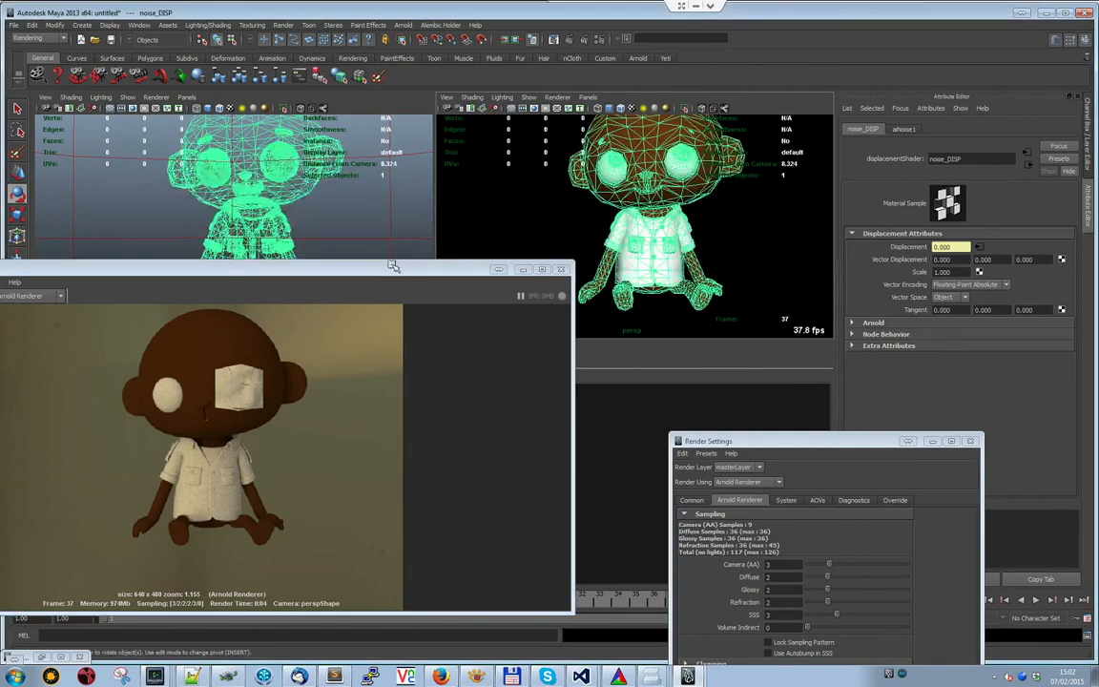
left_click_drag(470, 269, 736, 104)
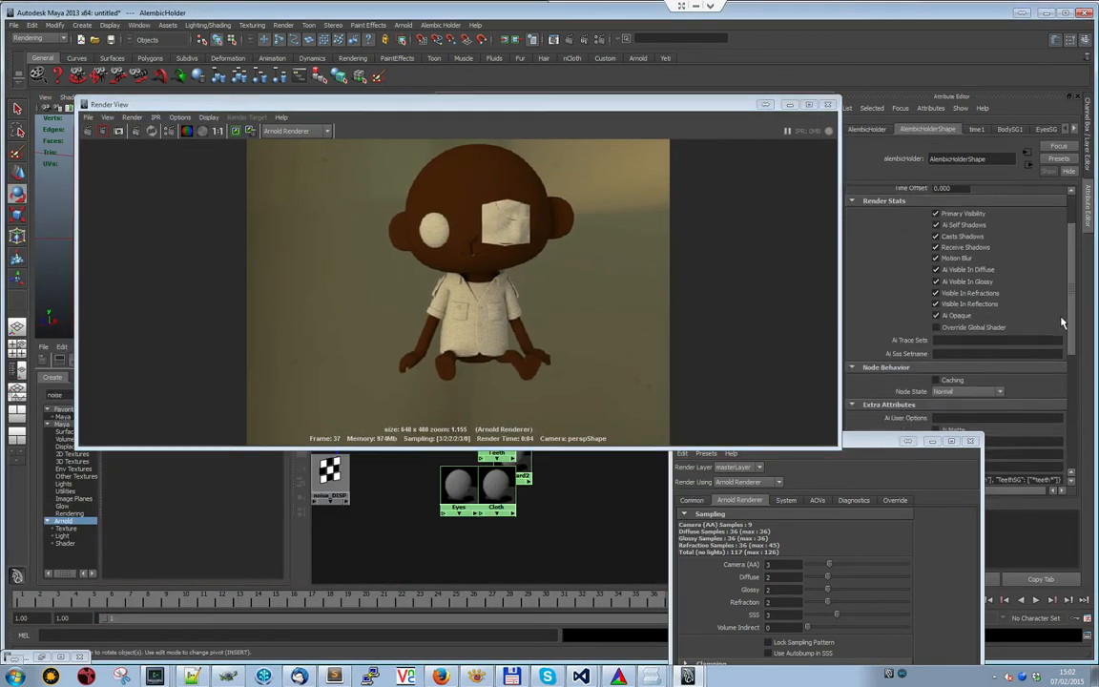
left_click_drag(1071, 289, 1078, 401)
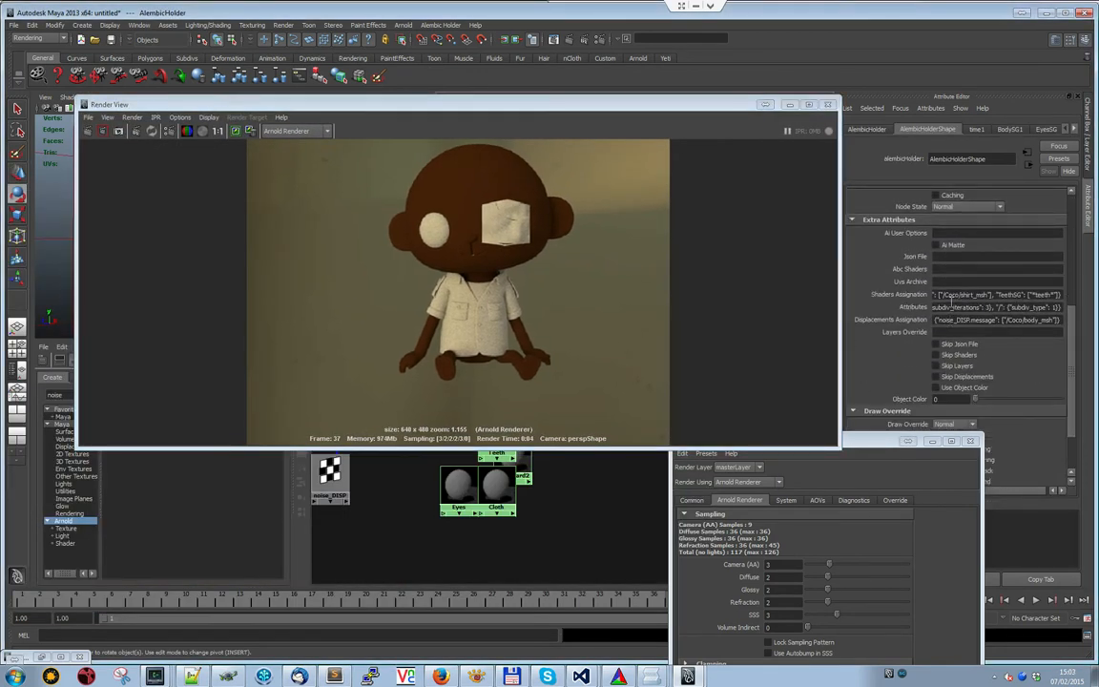
left_click_drag(1065, 295, 864, 280)
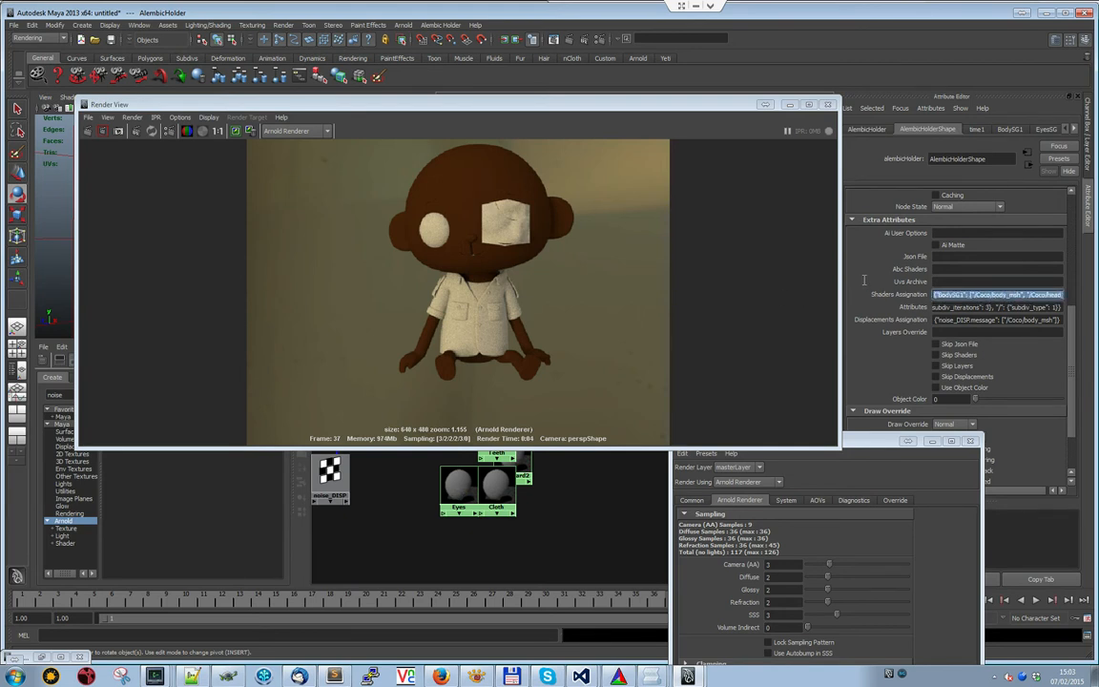
double_click(942, 297)
double_click(984, 295)
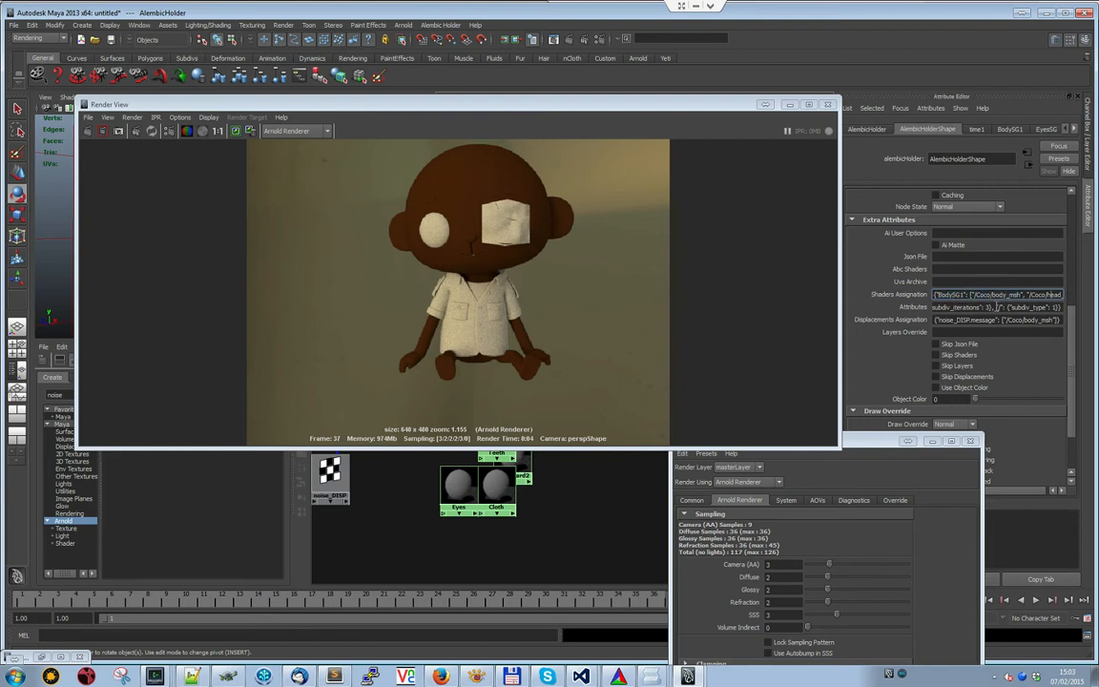
Examine the Attributes and Displacements Assignation strings in AlembicHolderShape's Extra Attributes
left_click_drag(1056, 308, 870, 304)
double_click(953, 307)
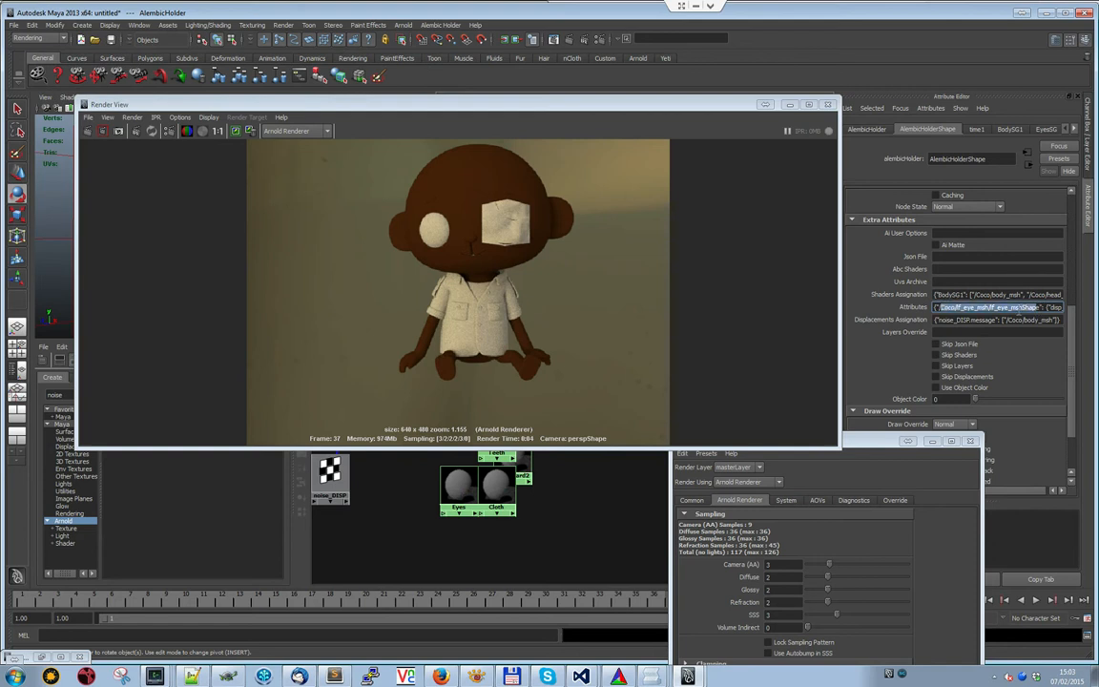
double_click(1050, 307)
key("Tab")
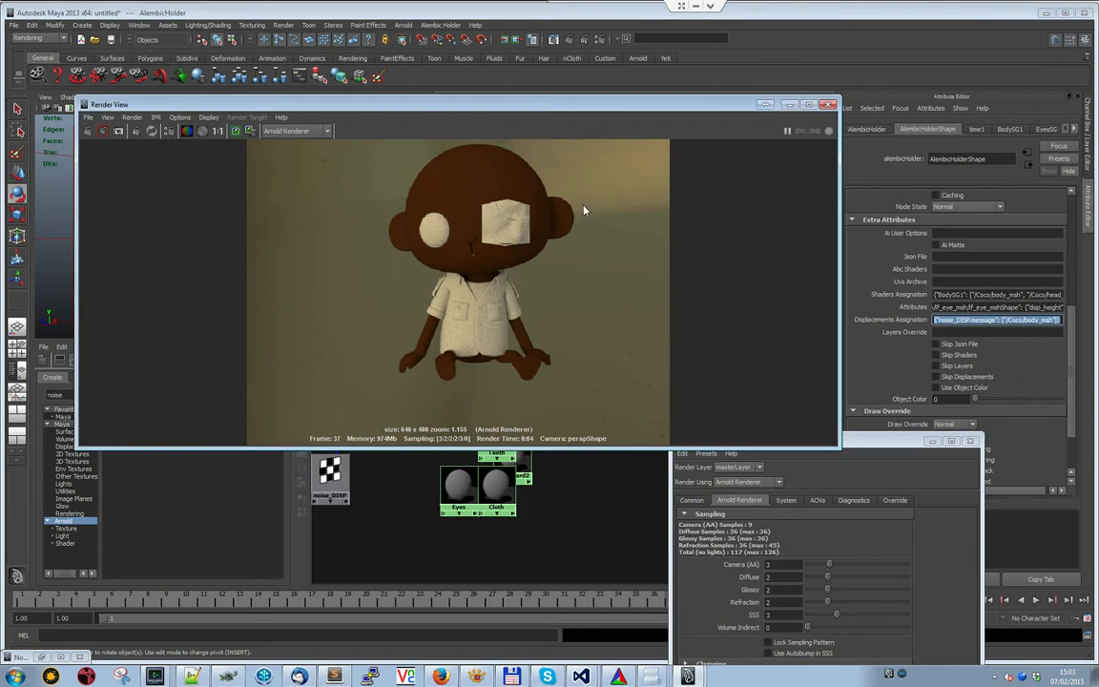
Move the Render View clear of the Hypershade and spread out the Eyes, Cloth and aiStandard2 nodes in the work area
left_click_drag(540, 103, 605, 294)
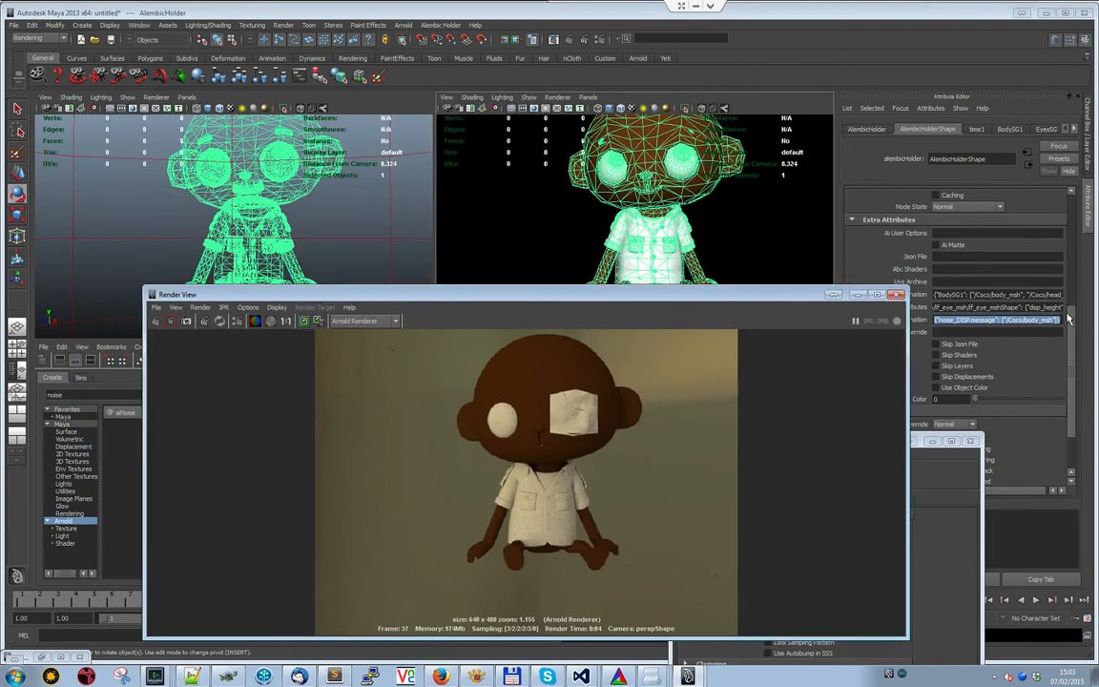
scroll(963, 257, "up", 5)
left_click_drag(527, 294, 1098, 295)
left_click_drag(502, 442, 440, 432)
left_click_drag(468, 478, 443, 513)
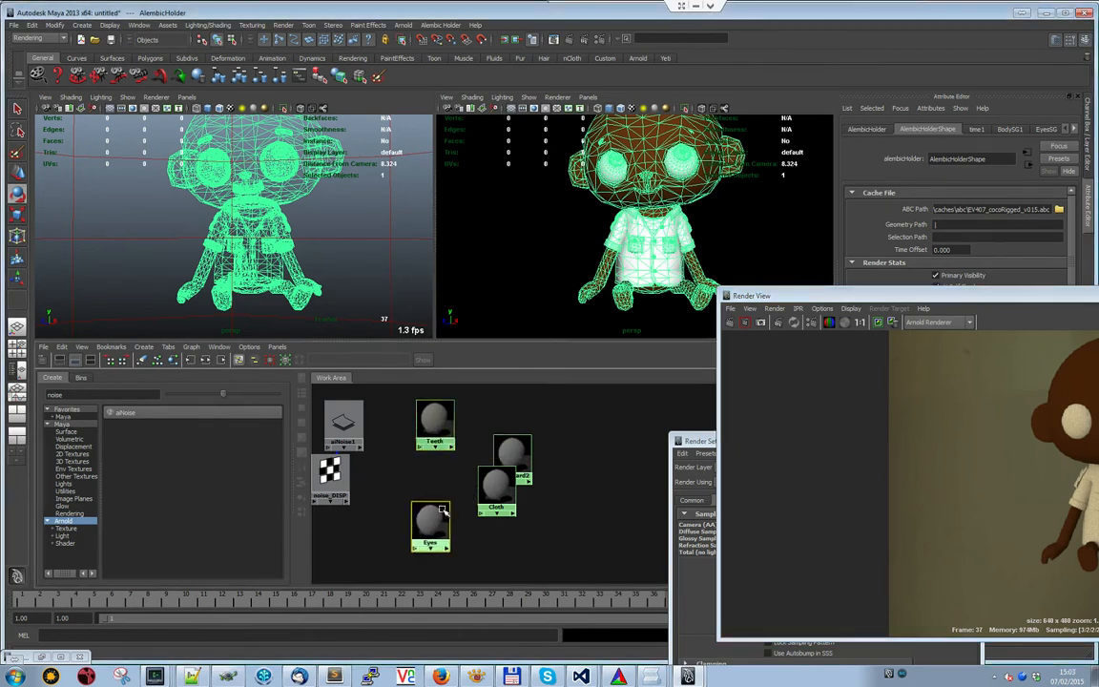
left_click_drag(502, 479, 504, 510)
left_click_drag(525, 457, 558, 453)
left_click_drag(800, 297, 531, 313)
Export the assignations of the selected Coco Alembic cache, then deselect everything
left_click(645, 225)
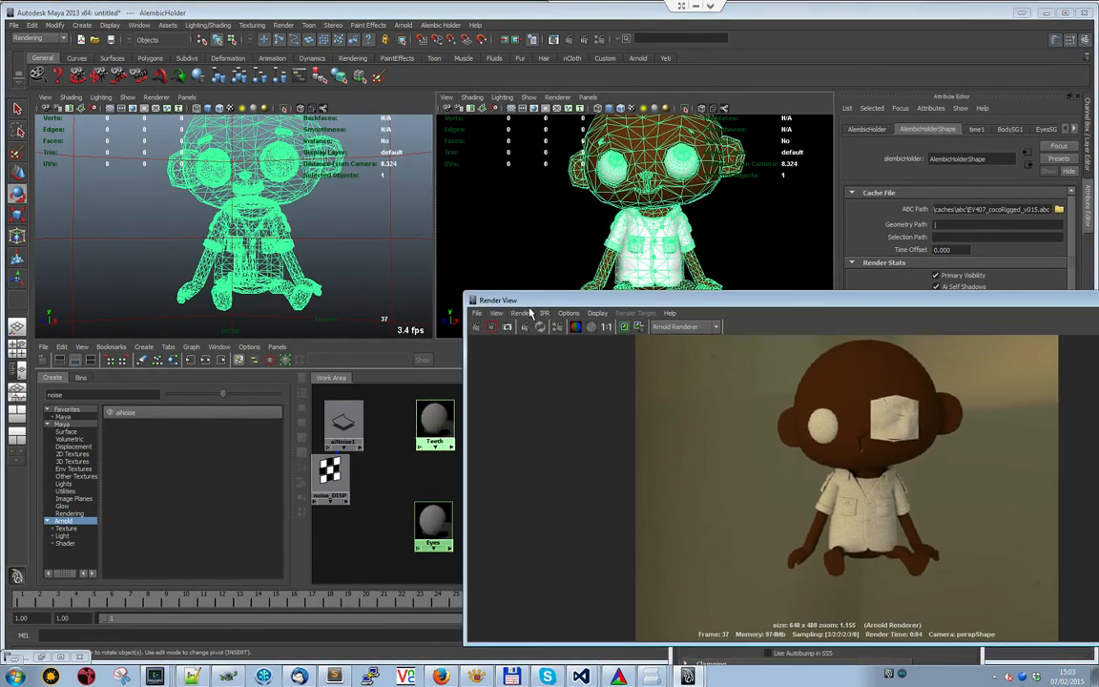
left_click(426, 27)
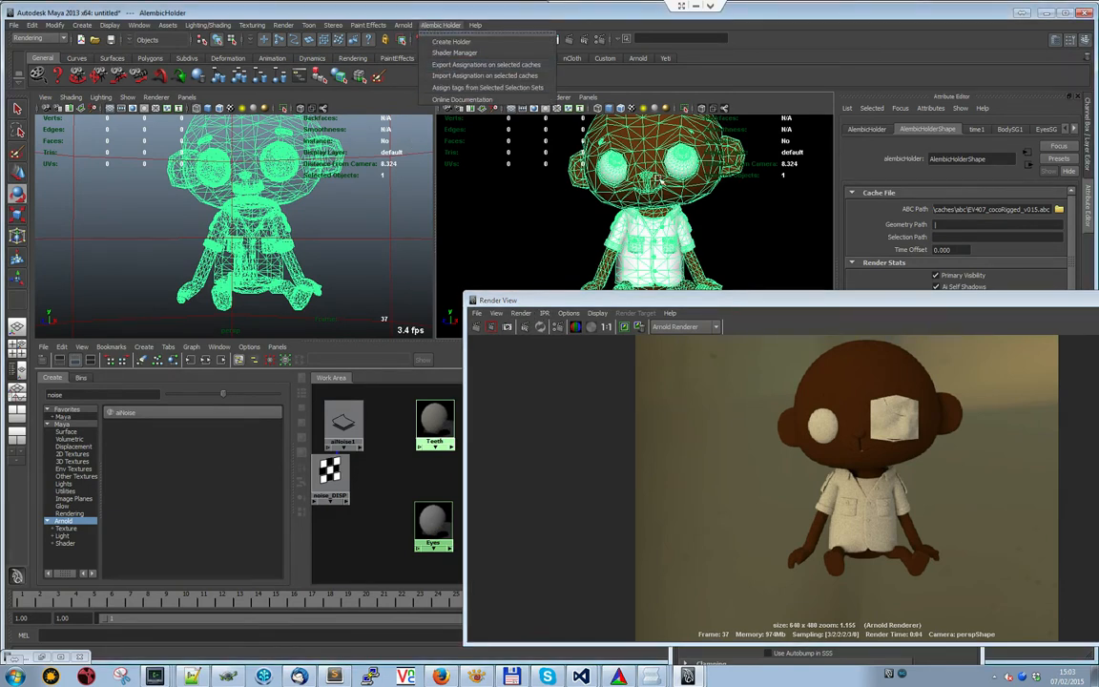
left_click(455, 28)
left_click(455, 28)
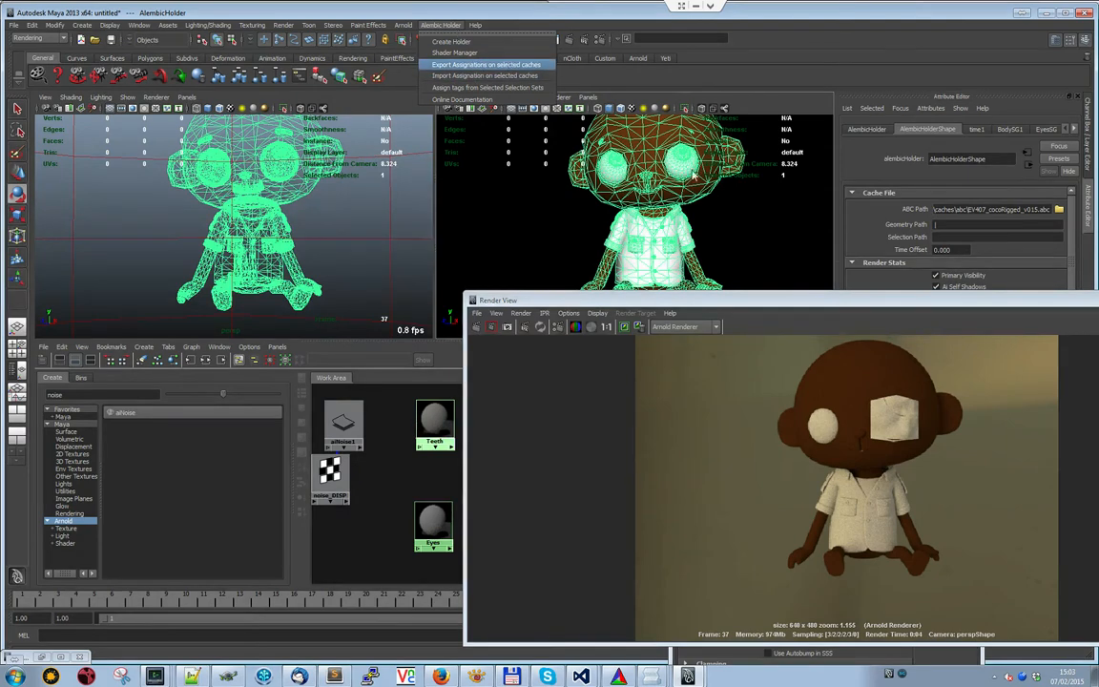
left_click(486, 64)
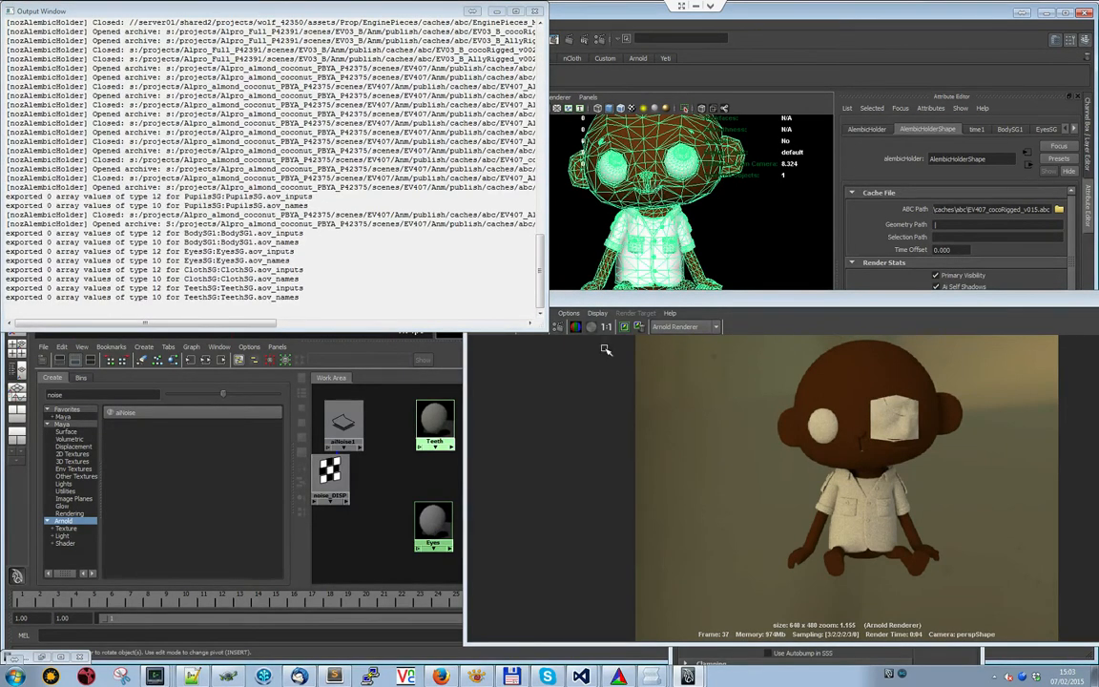
left_click(403, 477)
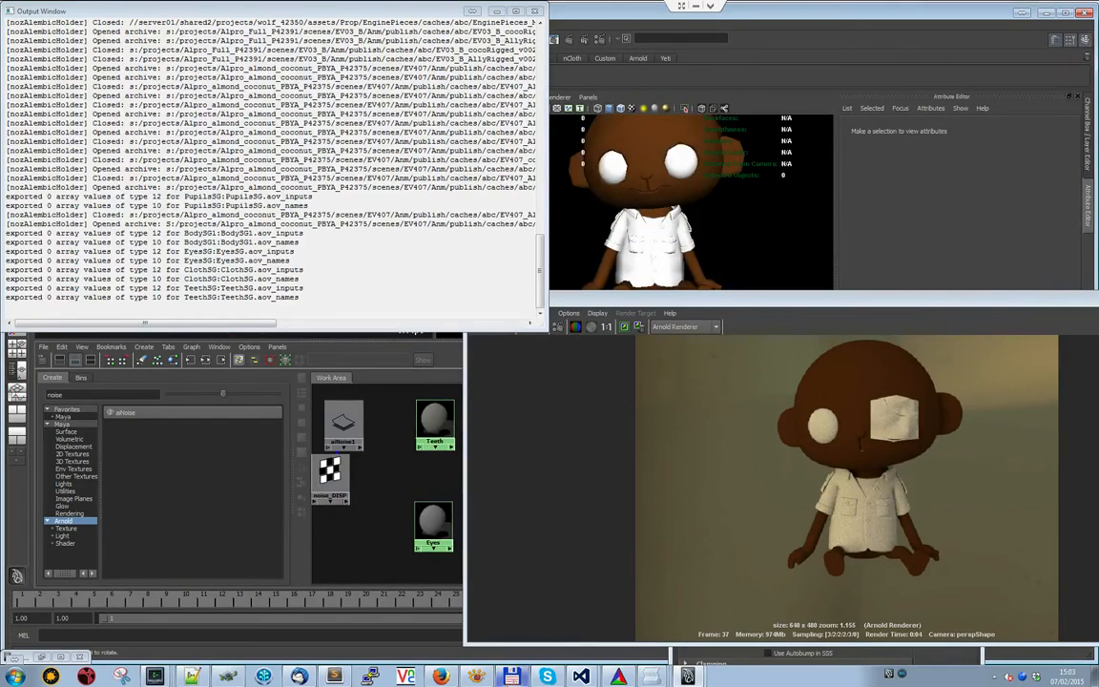
Switch to Total Commander and examine the contents of the exported EV407_cocoRigged_v015.json file
left_click(513, 677)
left_click(666, 200)
left_click(707, 181)
key("F3")
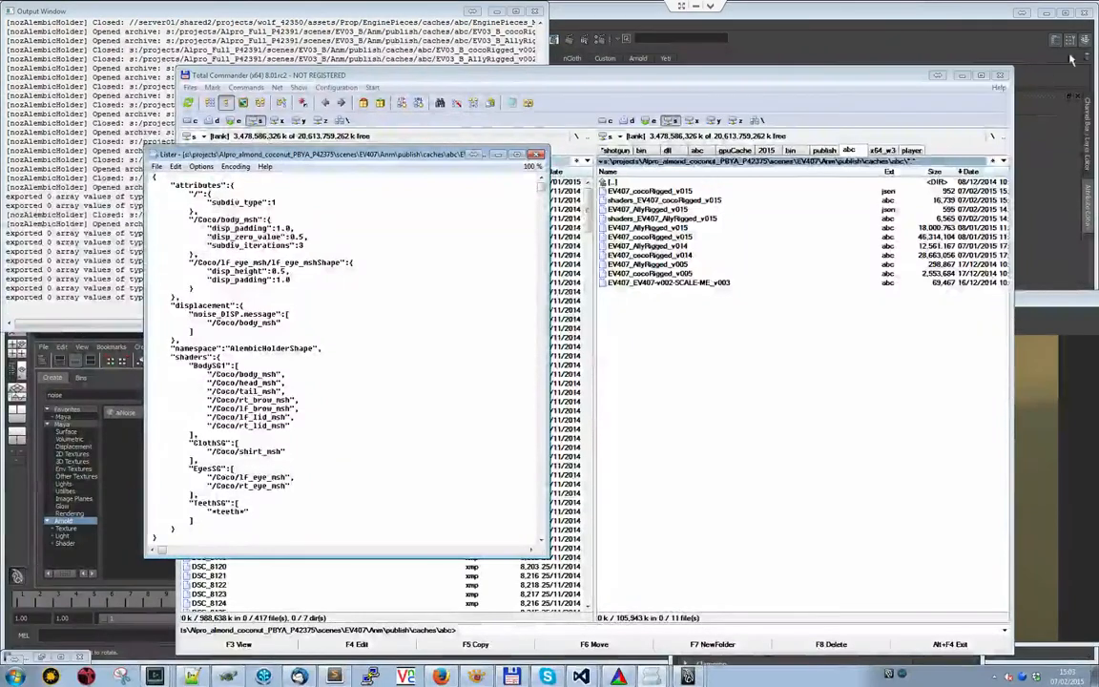
left_click(962, 76)
scroll(250, 375, "down", 1)
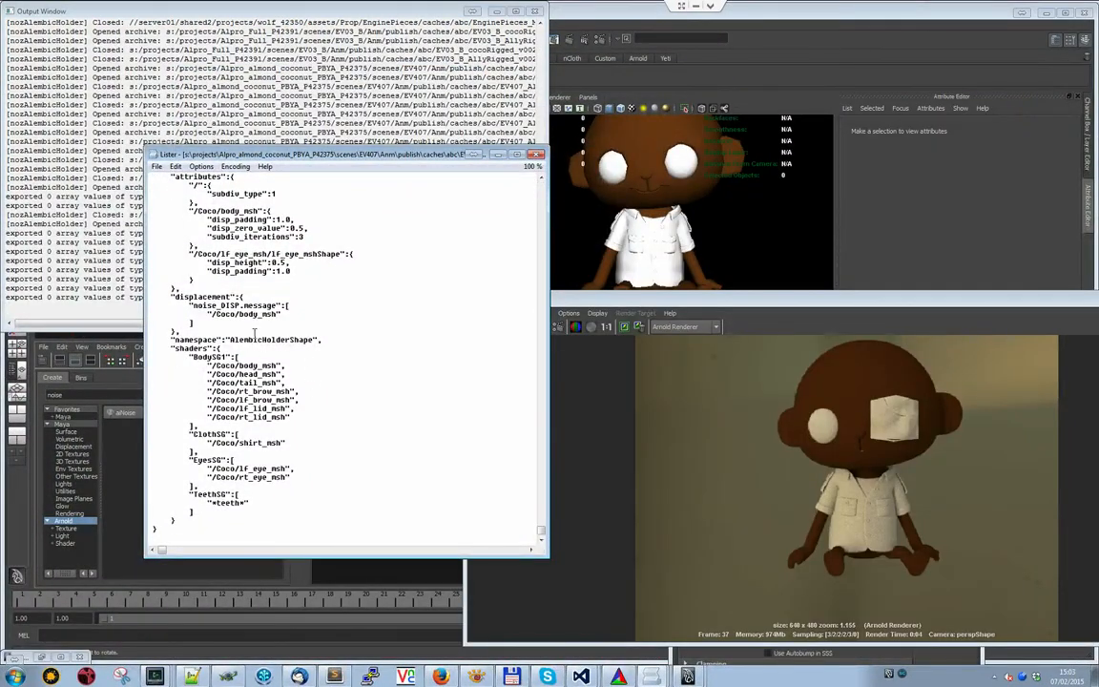
Clear the Shaders Assignation, Attributes and Displacements Assignation fields of AlembicHolderShape
left_click(642, 170)
left_click_drag(970, 302, 694, 536)
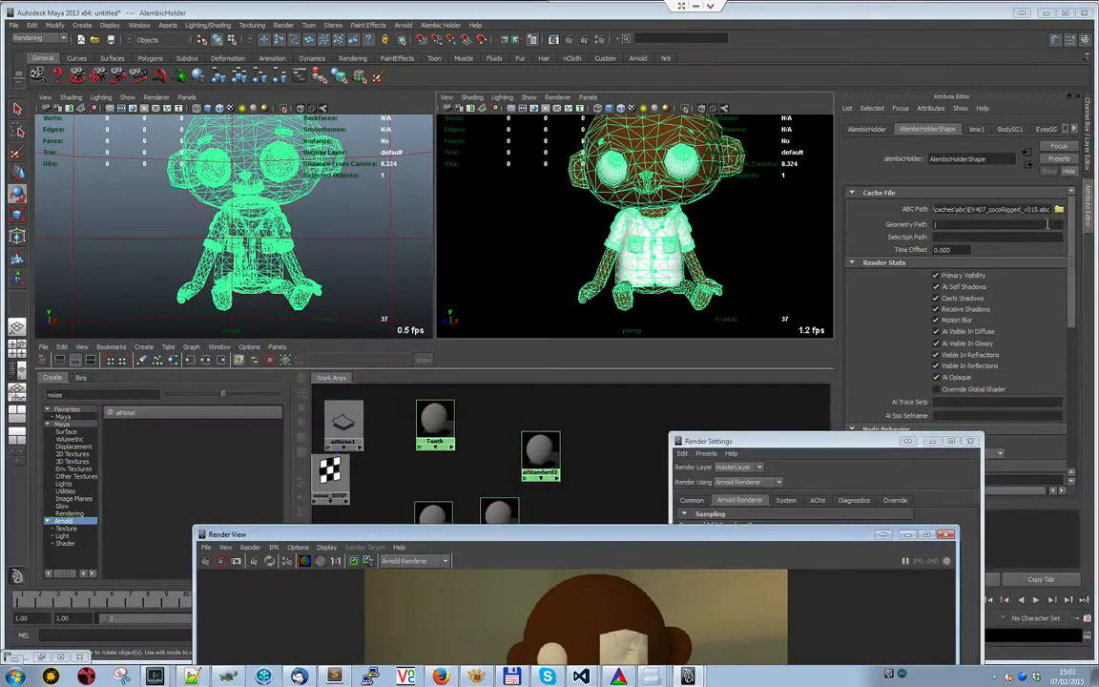
scroll(1028, 307, "down", 10)
left_click(1029, 306)
key("Home")
left_click(1011, 293)
key("ctrl+a")
key("Delete")
key("Tab")
key("Delete")
key("Tab")
key("Delete")
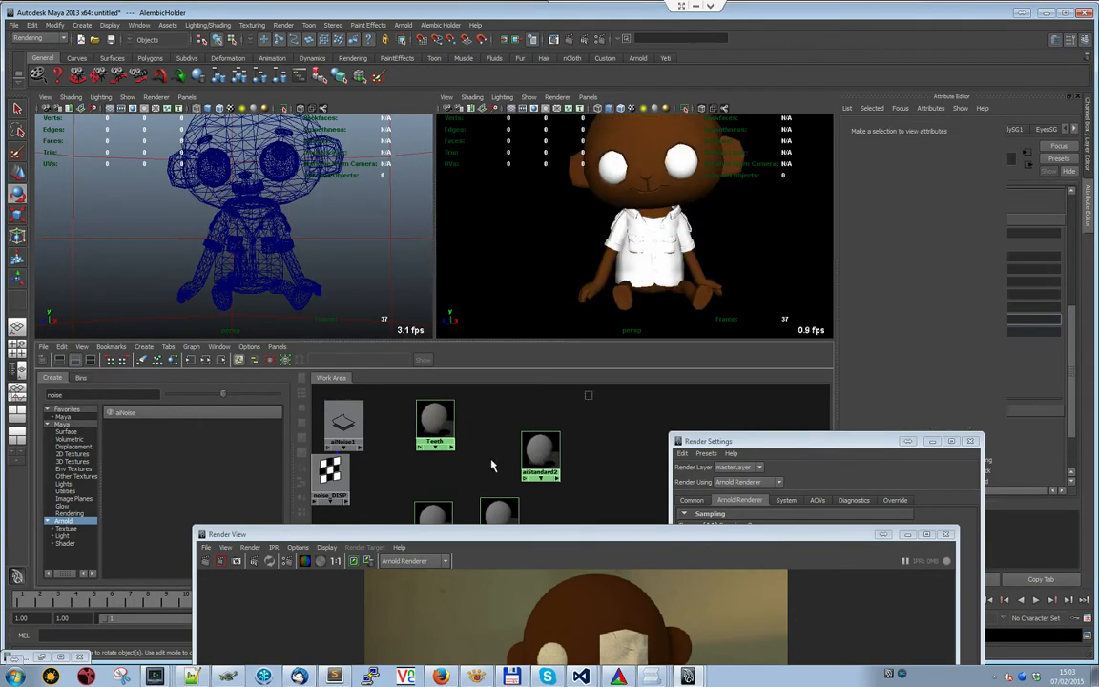
Remove the shader nodes from the Hypershade work area and re-render Coco with Arnold
left_click(344, 425)
mouse_move(351, 531)
left_mouse_down()
mouse_move(357, 574)
mouse_move(411, 259)
left_mouse_up()
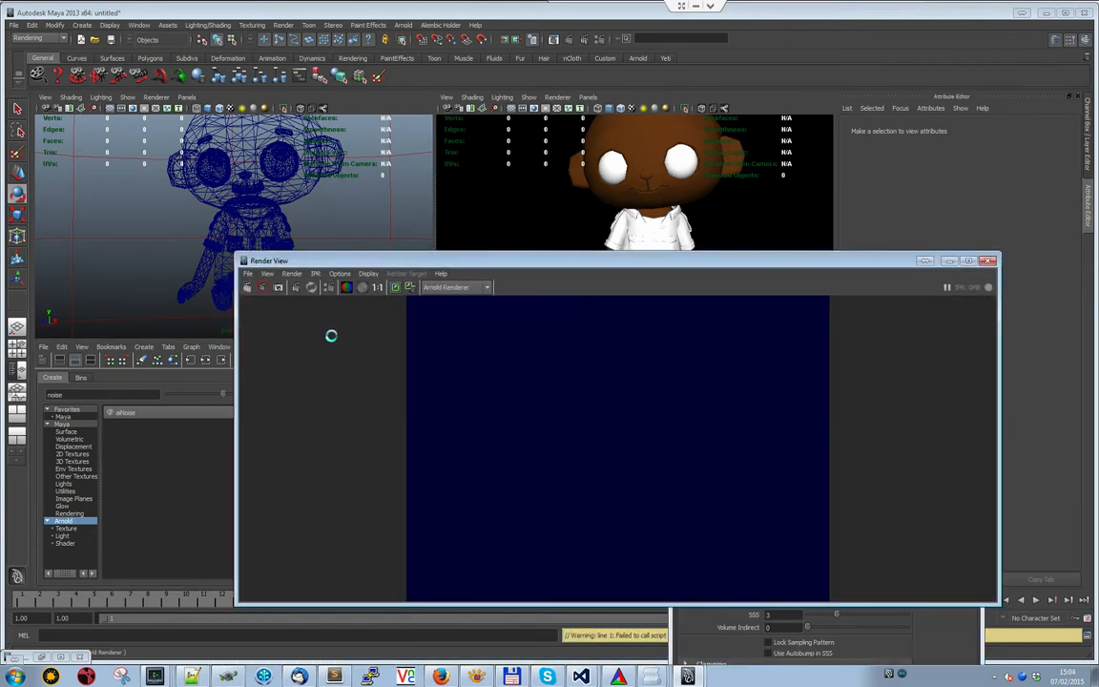
left_click_drag(614, 260, 703, 265)
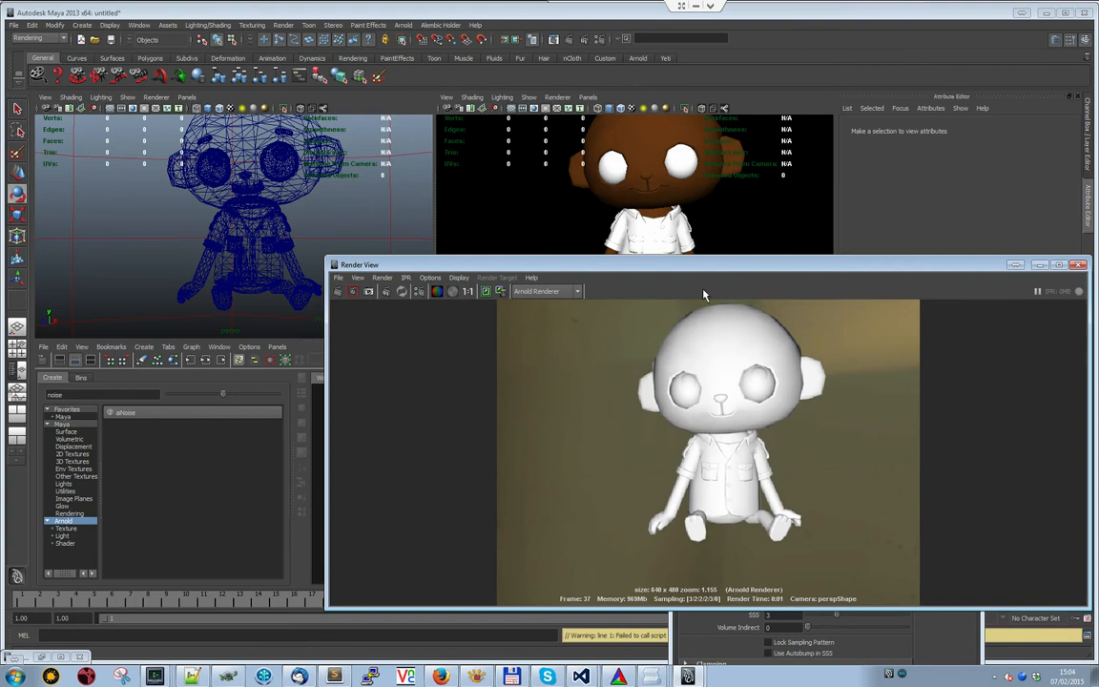
Import the assignations from EV407_cocoRigged_v015.json in the EV407 abc caches folder onto the Coco Alembic holder
left_click(592, 167)
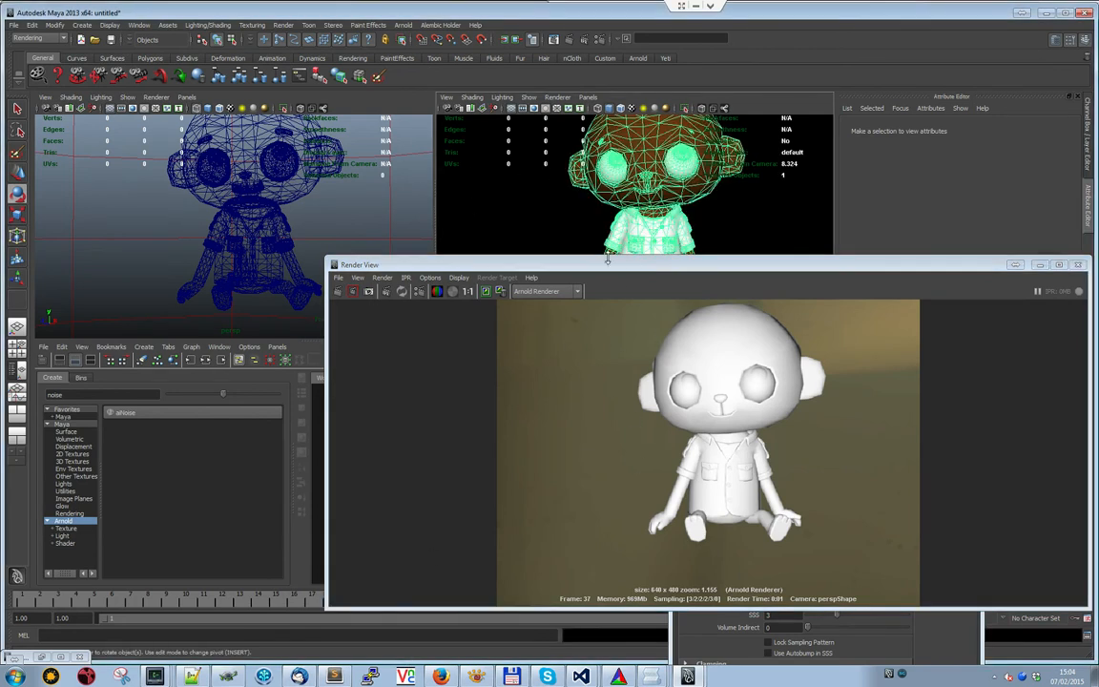
left_click(411, 24)
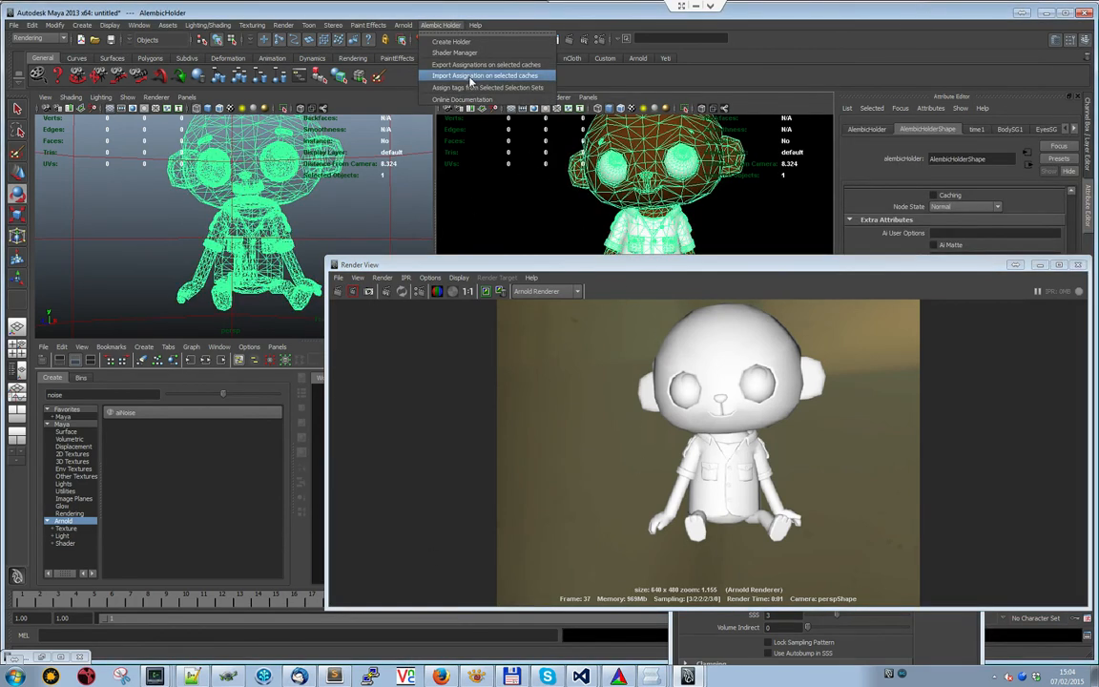
left_click(425, 73)
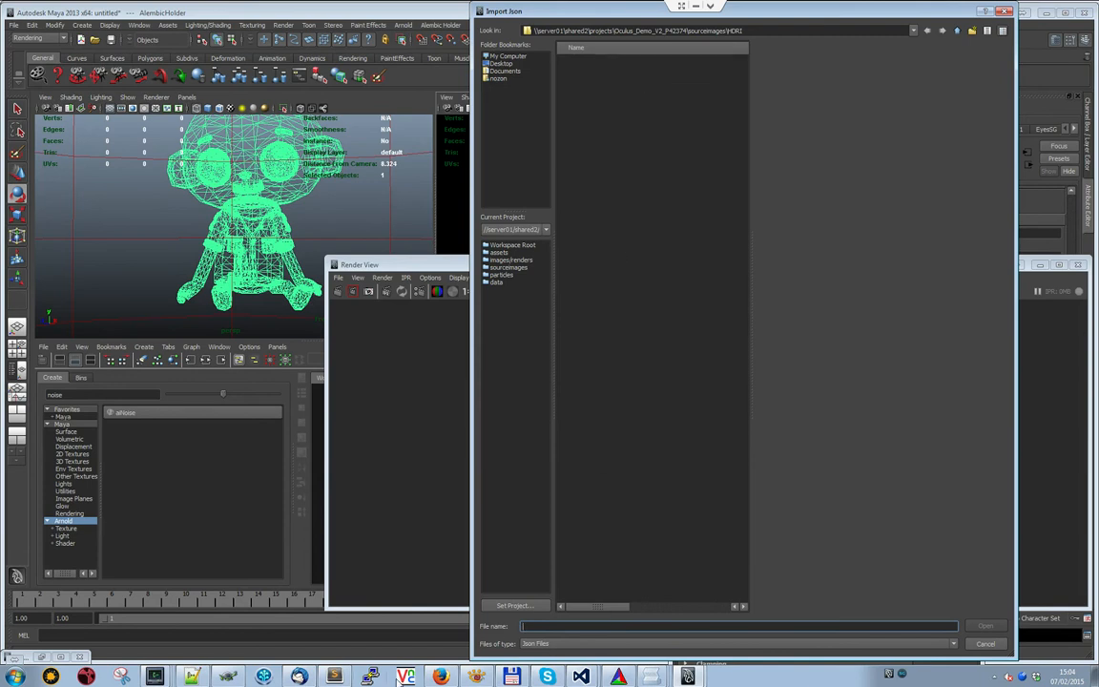
left_click(399, 677)
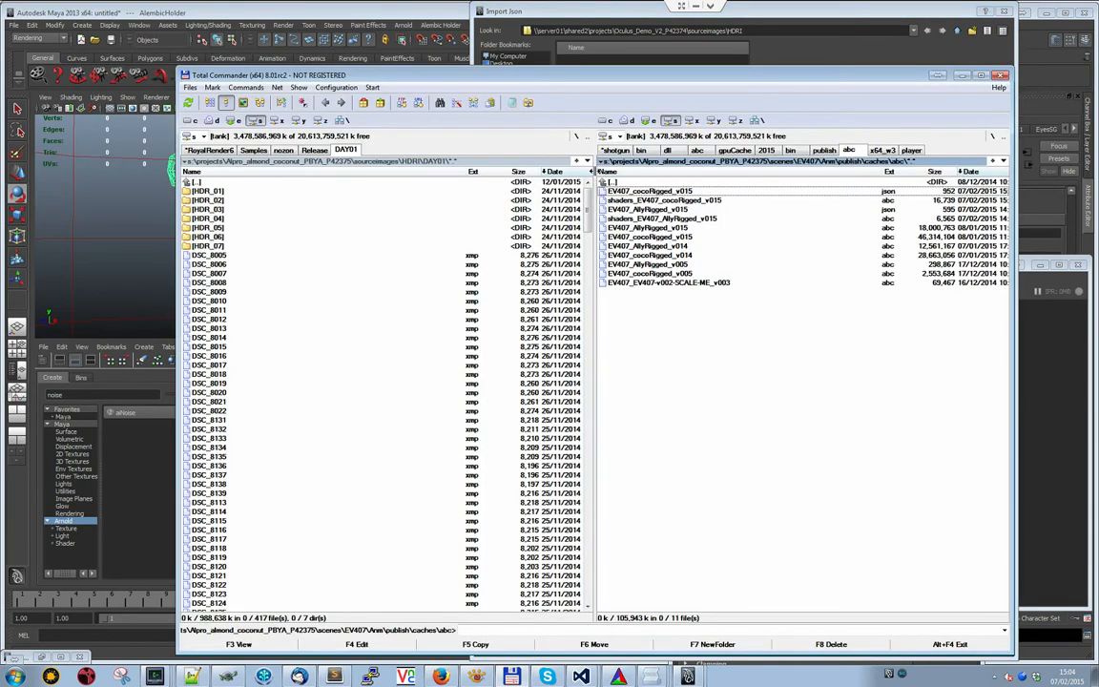
left_click(597, 175)
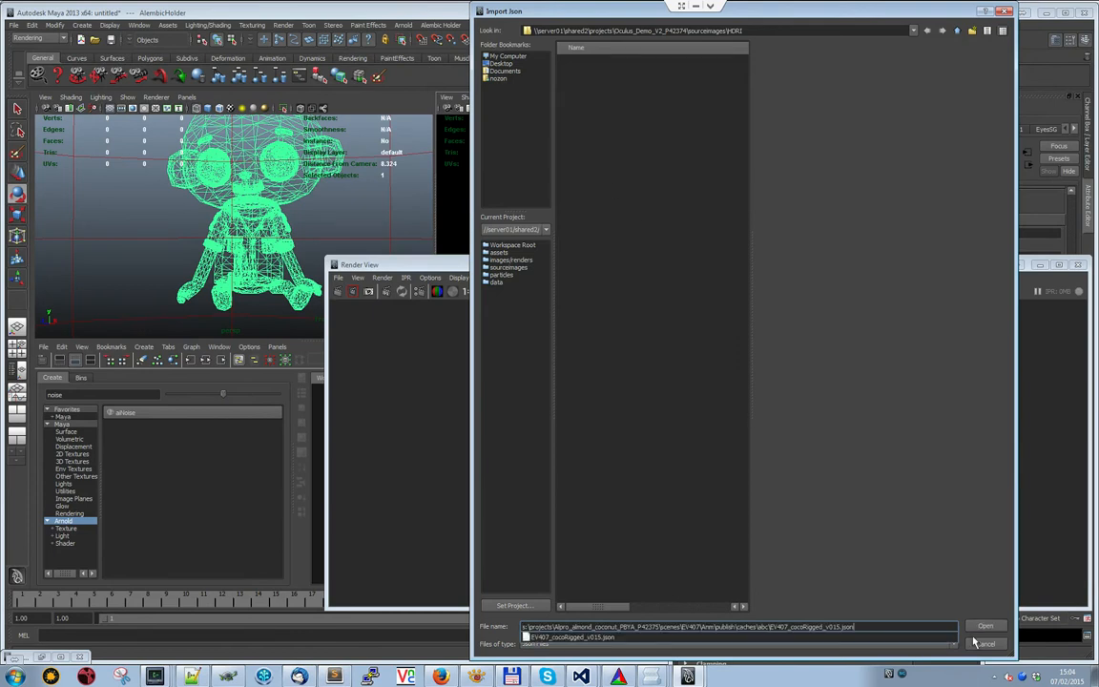
left_click(981, 628)
Examine the imported Json File and Abc Shaders paths in AlembicHolderShape's Extra Attributes
left_click_drag(674, 267, 176, 300)
left_click_drag(1060, 257, 751, 250)
left_click_drag(992, 271, 1058, 273)
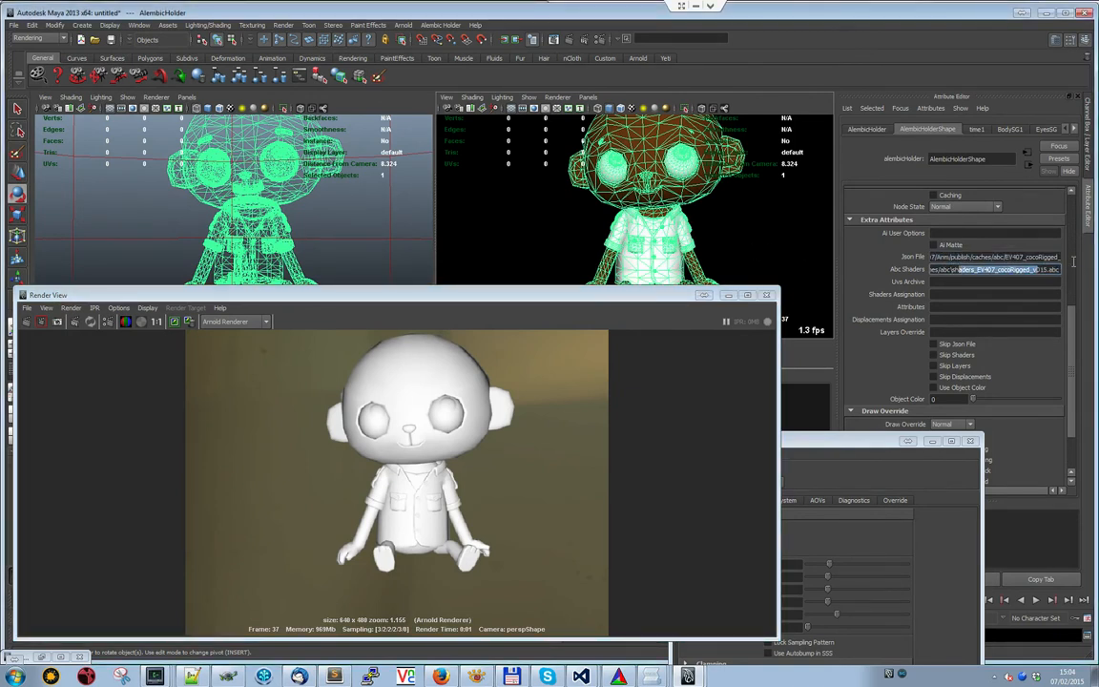
Rewrite the Abc Shaders path of AlembicHolderShape with forward slashes and re-render Coco with Arnold
left_click_drag(596, 297, 884, 188)
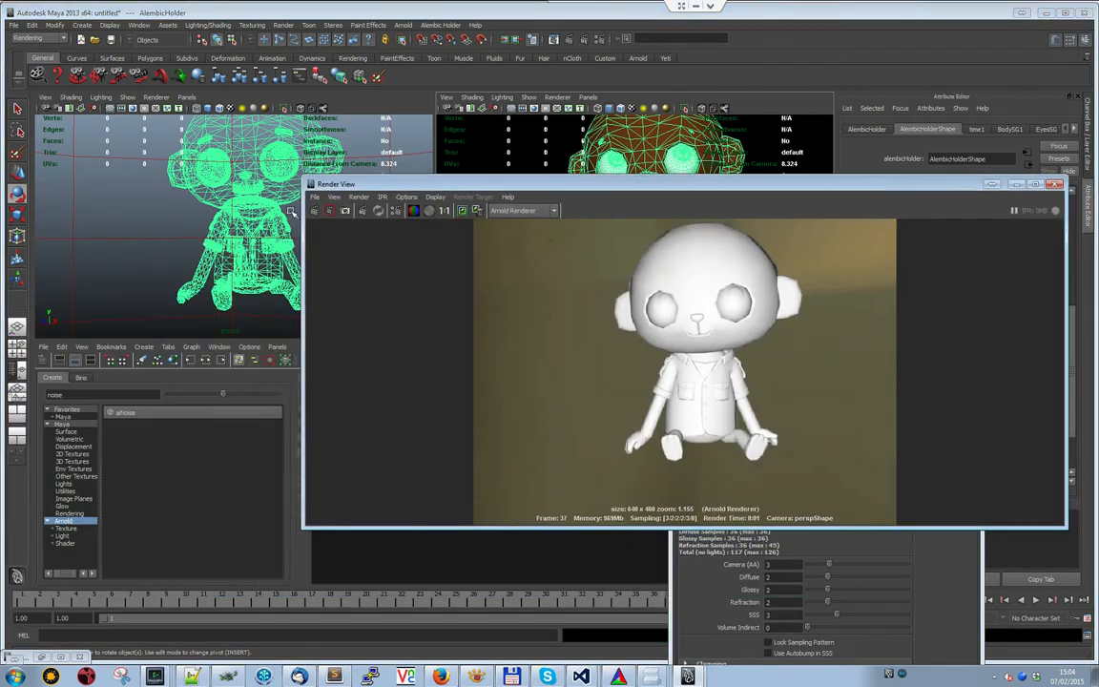
left_click_drag(368, 186, 250, 195)
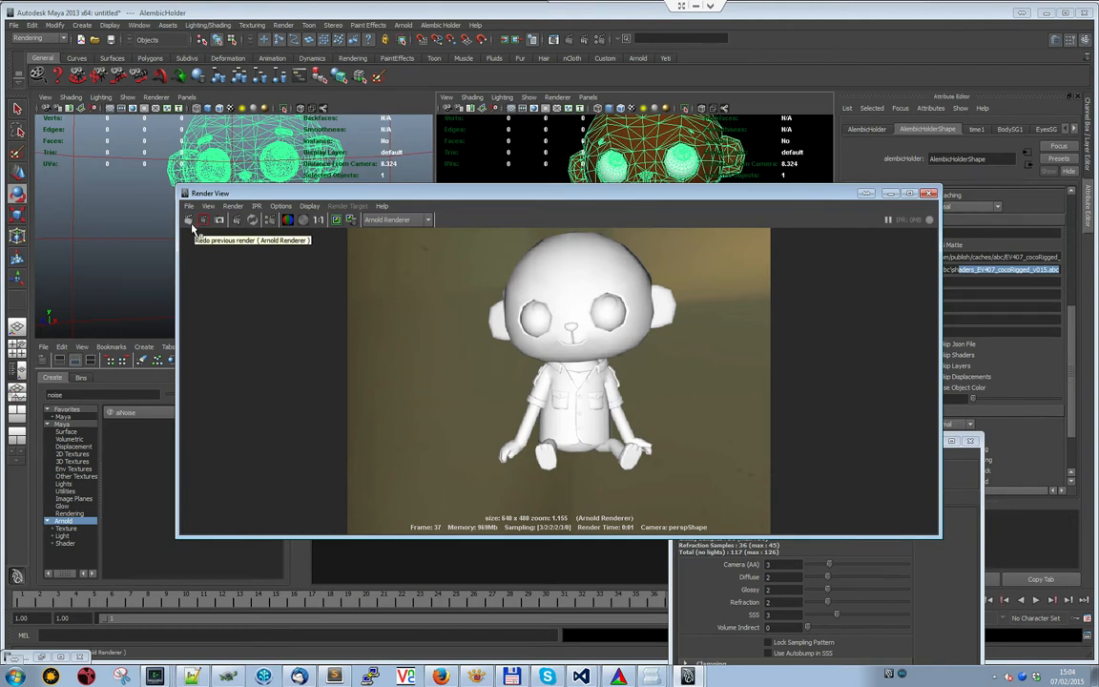
left_click_drag(611, 193, 580, 239)
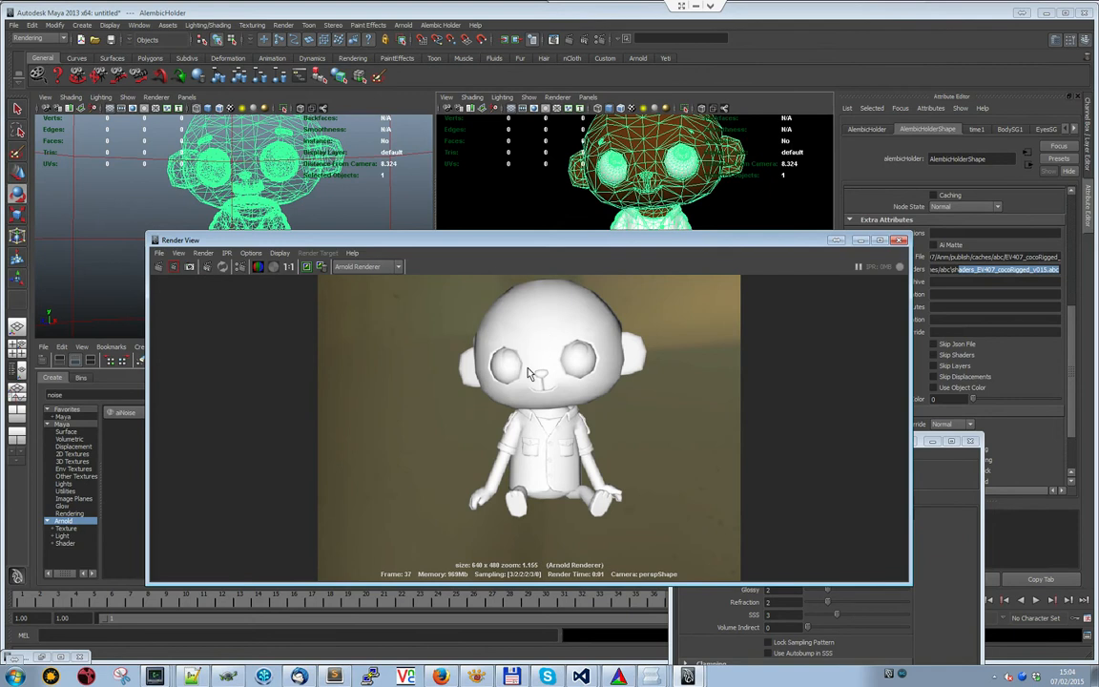
left_click(1028, 271)
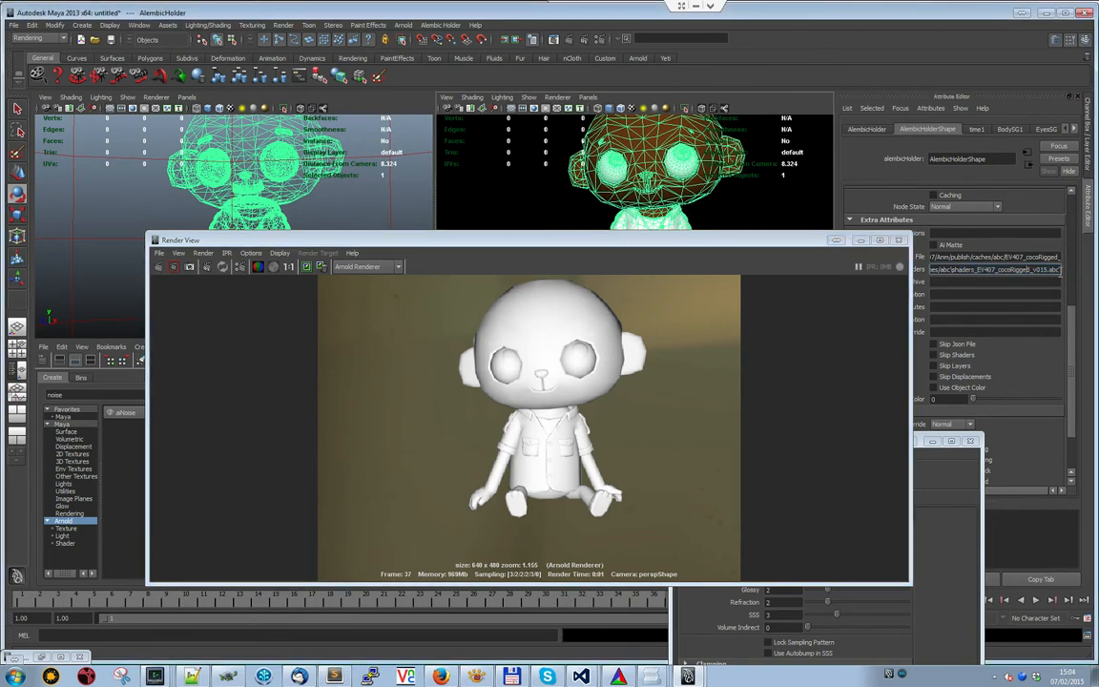
mouse_move(1061, 273)
left_mouse_down()
mouse_move(851, 283)
mouse_move(1061, 270)
left_mouse_up()
left_click(160, 268)
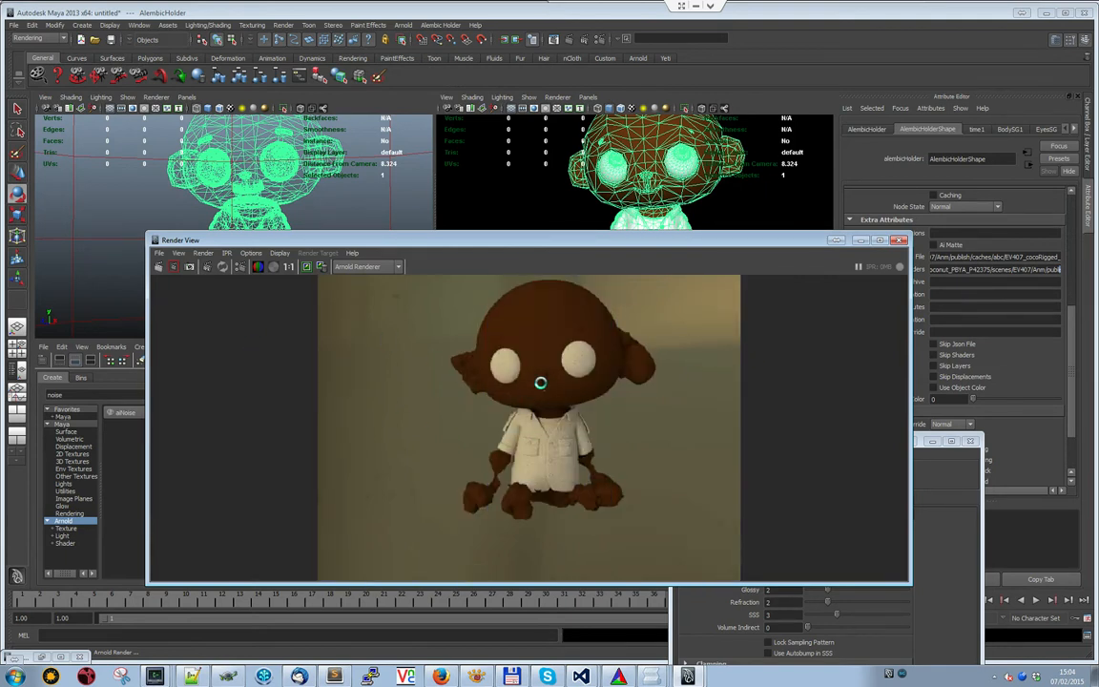
In Total Commander, search the Alpro_almond_coconut_PBYA_P42375 scenes folder for *.abc and go to EV617_cocoRigged_v016.abc
left_click(510, 676)
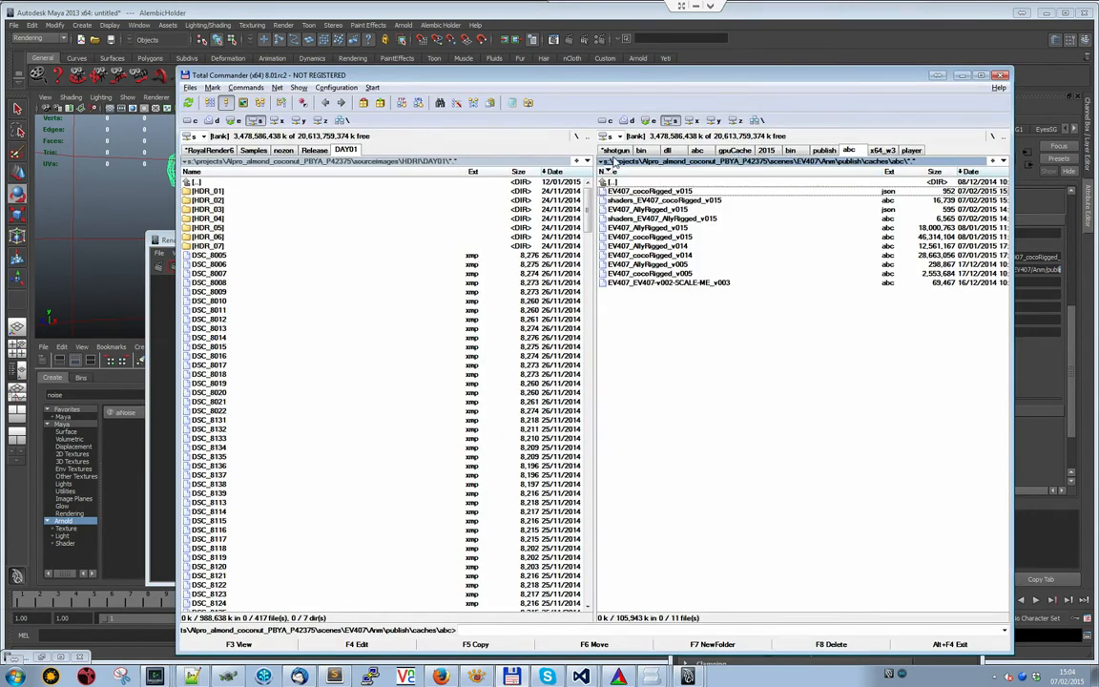
left_click(262, 124)
key("Return")
key("Up")
key("Return")
key("BackSpace")
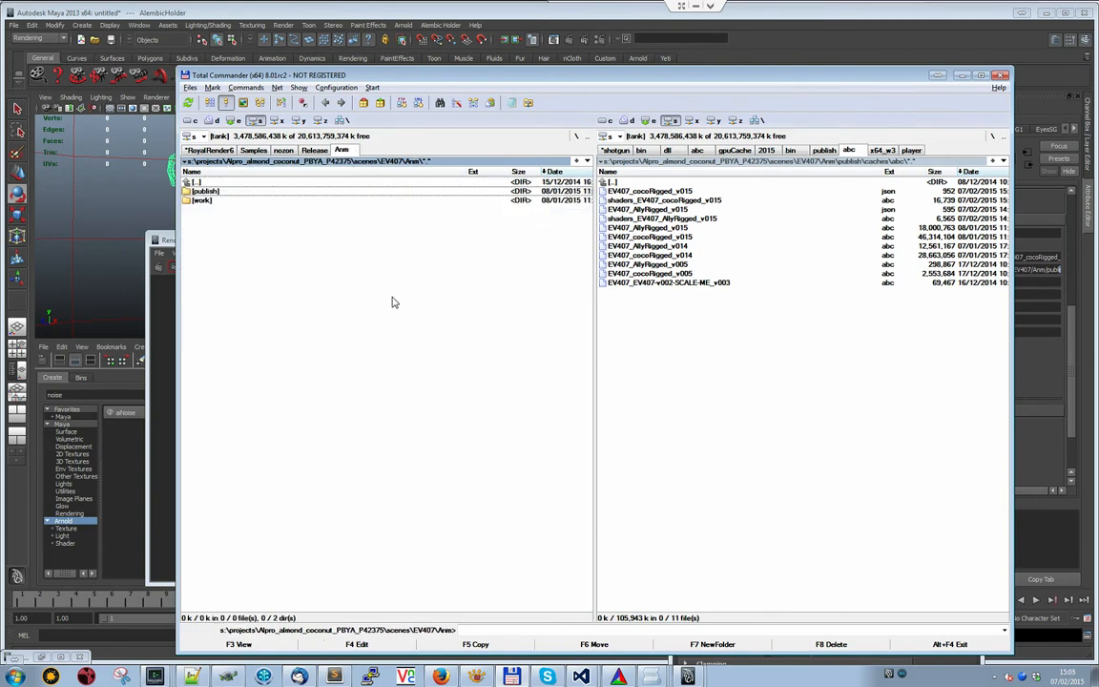
key("BackSpace")
key("BackSpace")
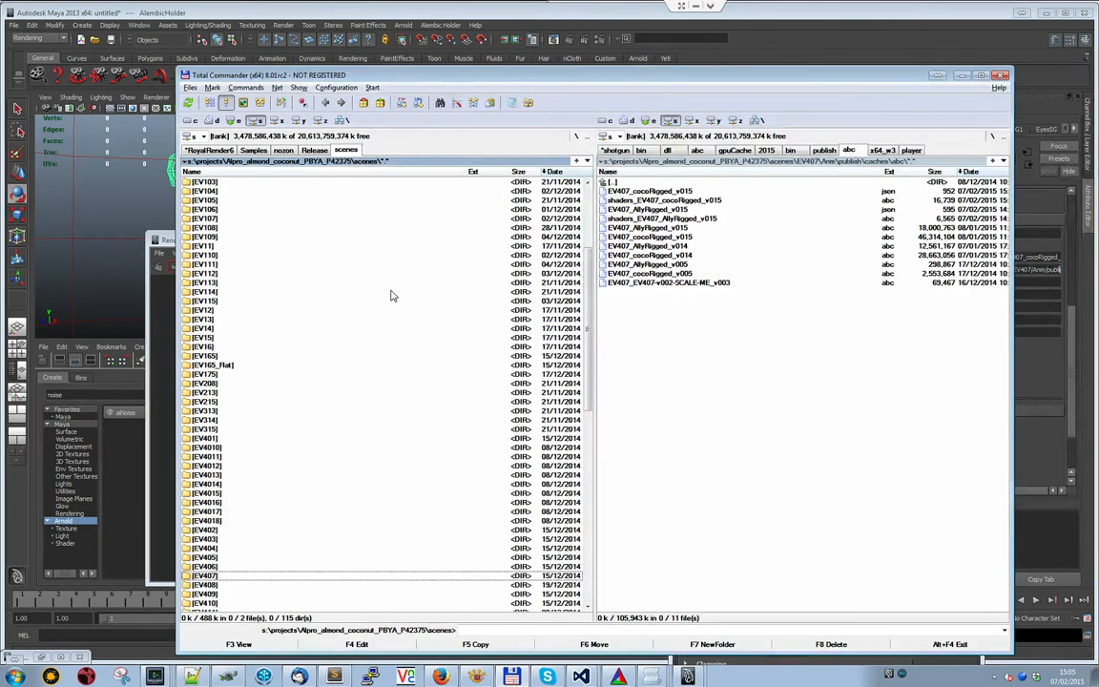
key("alt+F7")
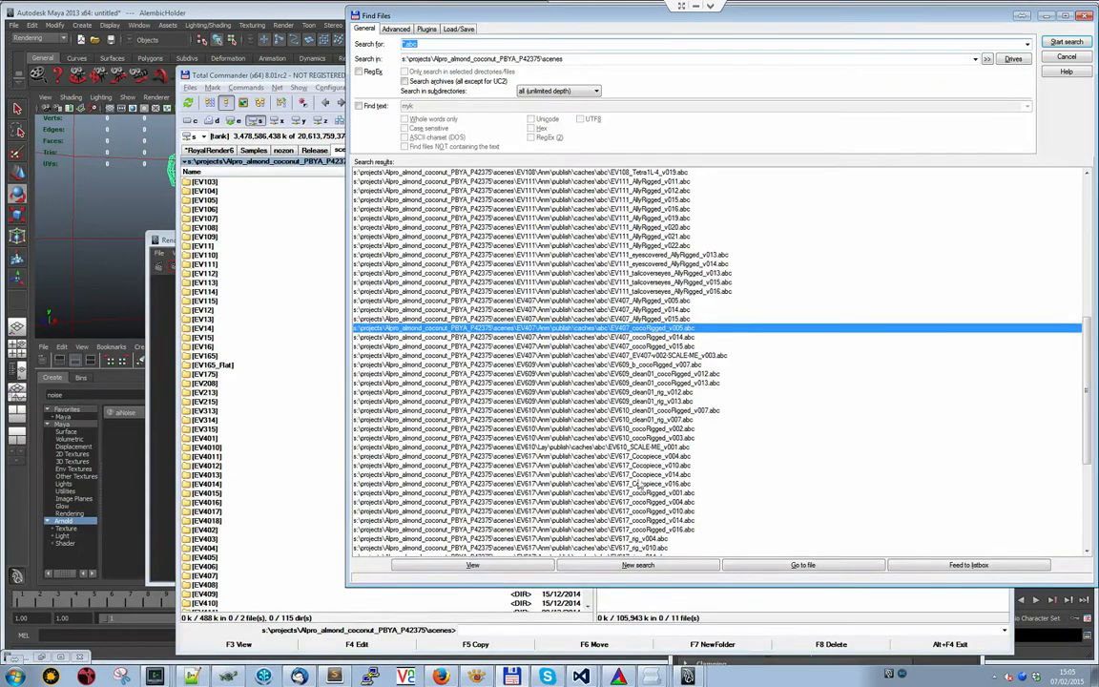
left_click(706, 529)
key("Return")
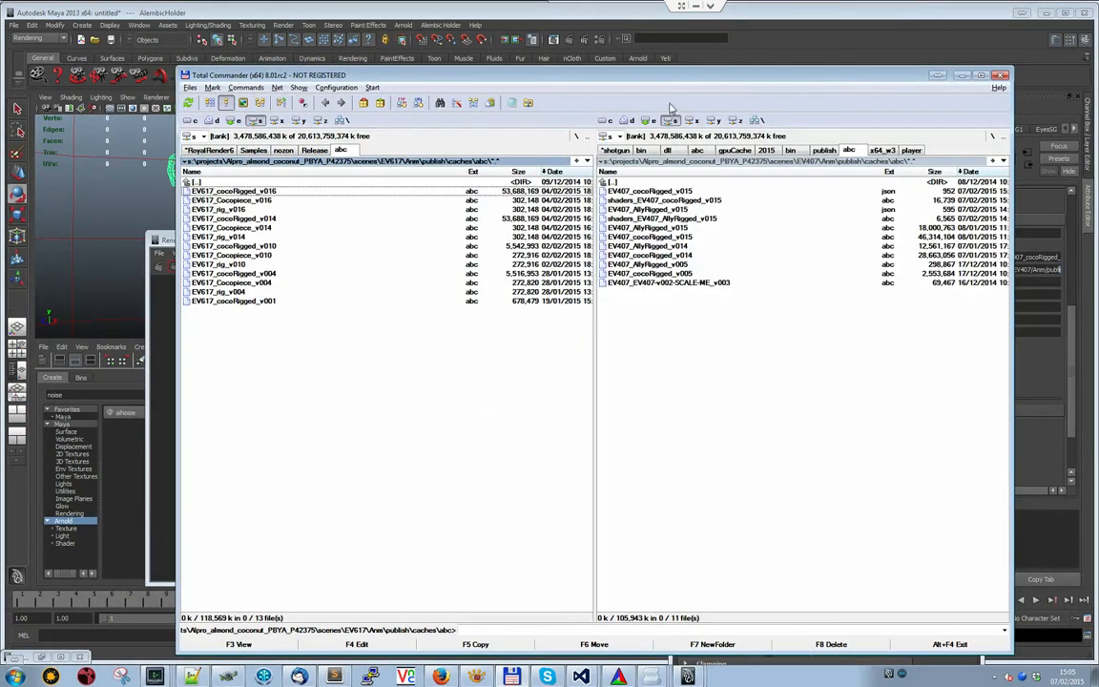
Return to Maya, create a second Alembic holder and set its ABC Path to EV617_cocoRigged_v016.abc
left_click(966, 76)
left_click(430, 24)
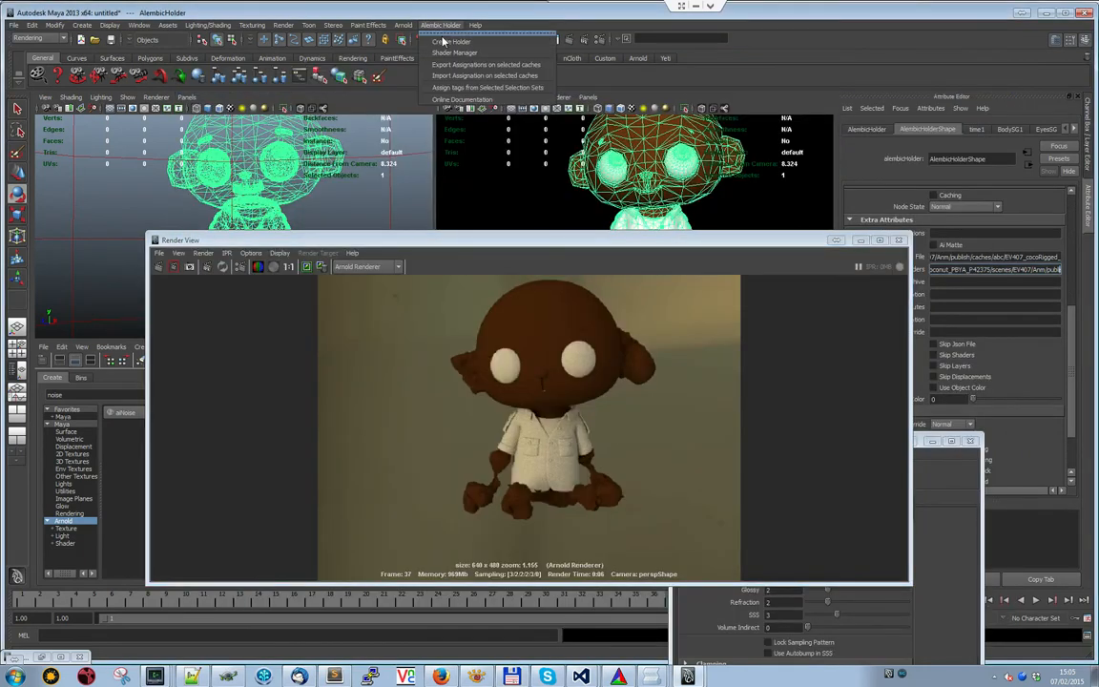
left_click(439, 38)
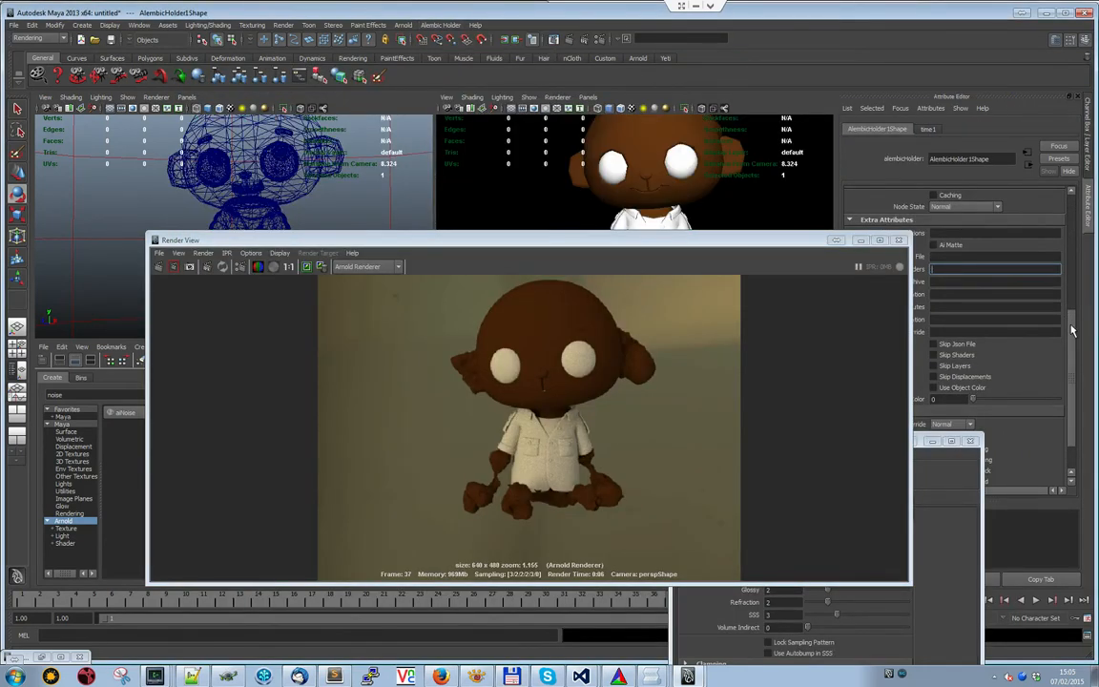
left_click(1006, 209)
key("ctrl+v")
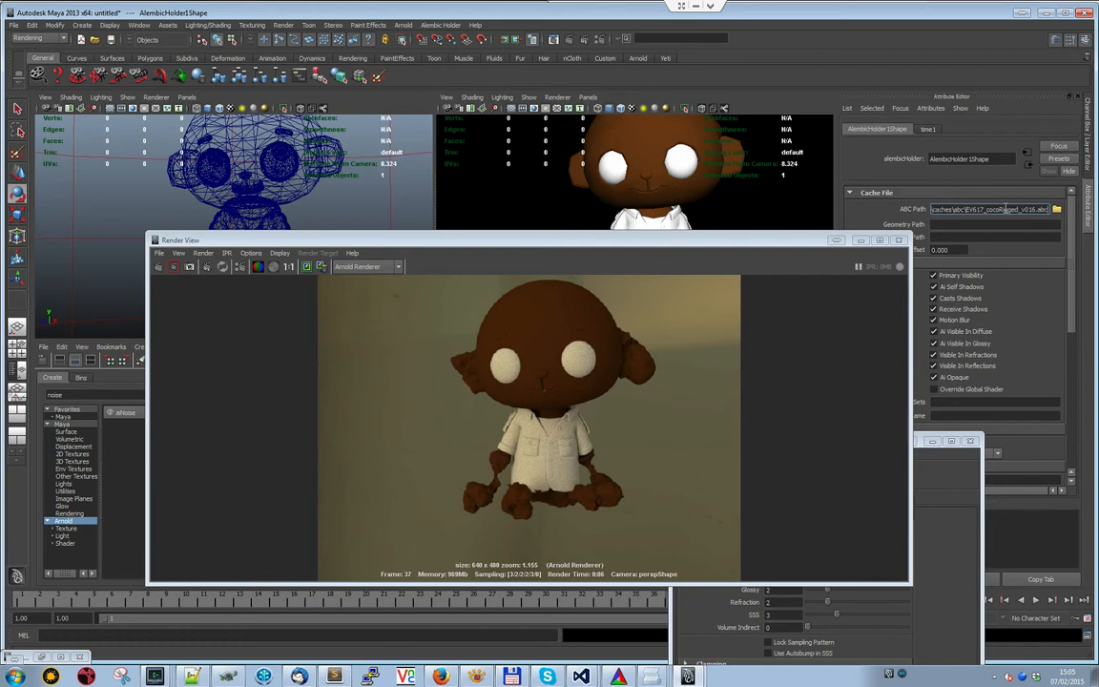
left_click_drag(592, 241, 854, 420)
left_click(267, 190)
right_click_drag(266, 190, 216, 270, "alt")
middle_click_drag(291, 329, 306, 240, "alt")
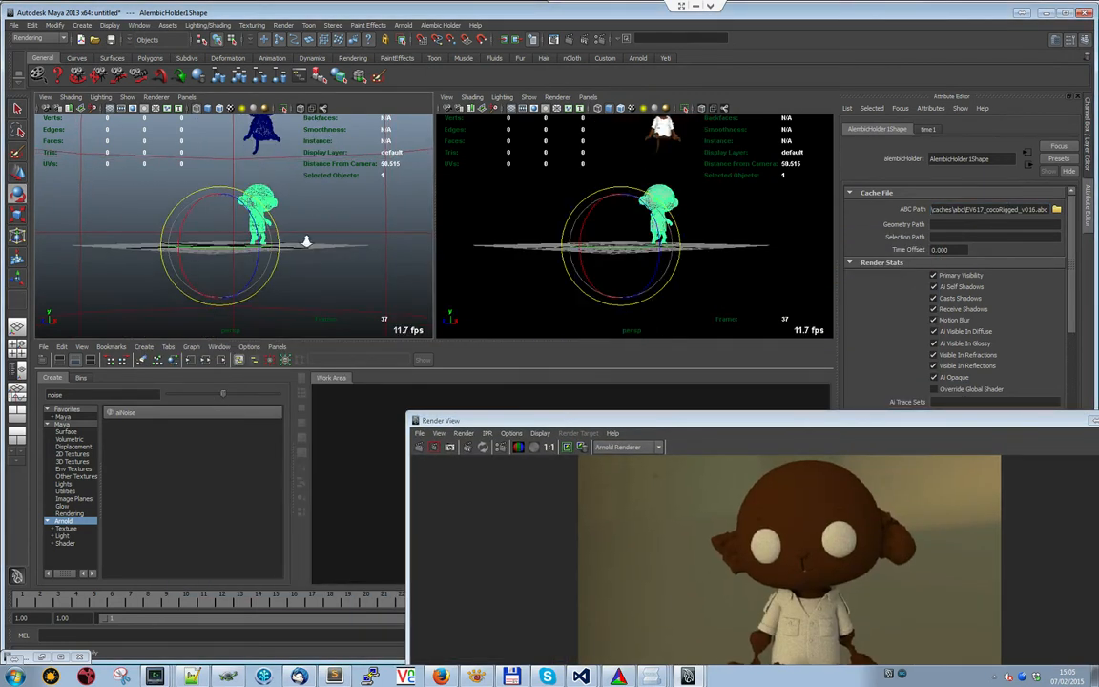
Frame the EV617_cocoRigged_v016 cache closer in the perspective view with shaded display and render it with Arnold
left_click_drag(307, 241, 225, 258, "alt")
key("shift+f")
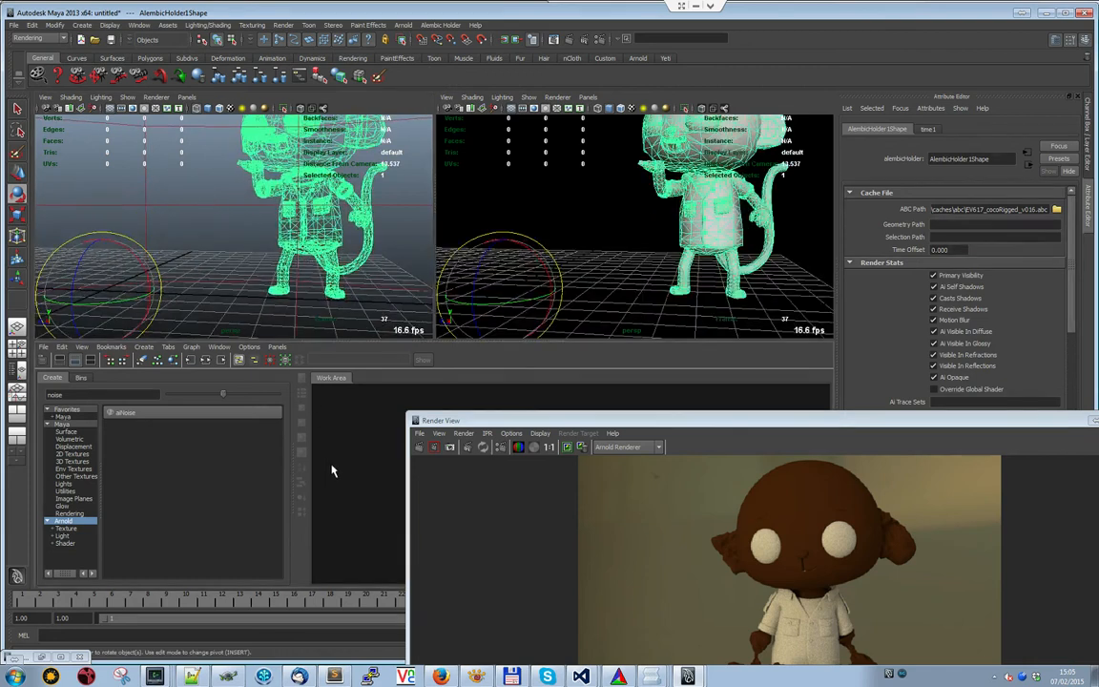
left_click(177, 218)
key("5")
left_click(218, 160)
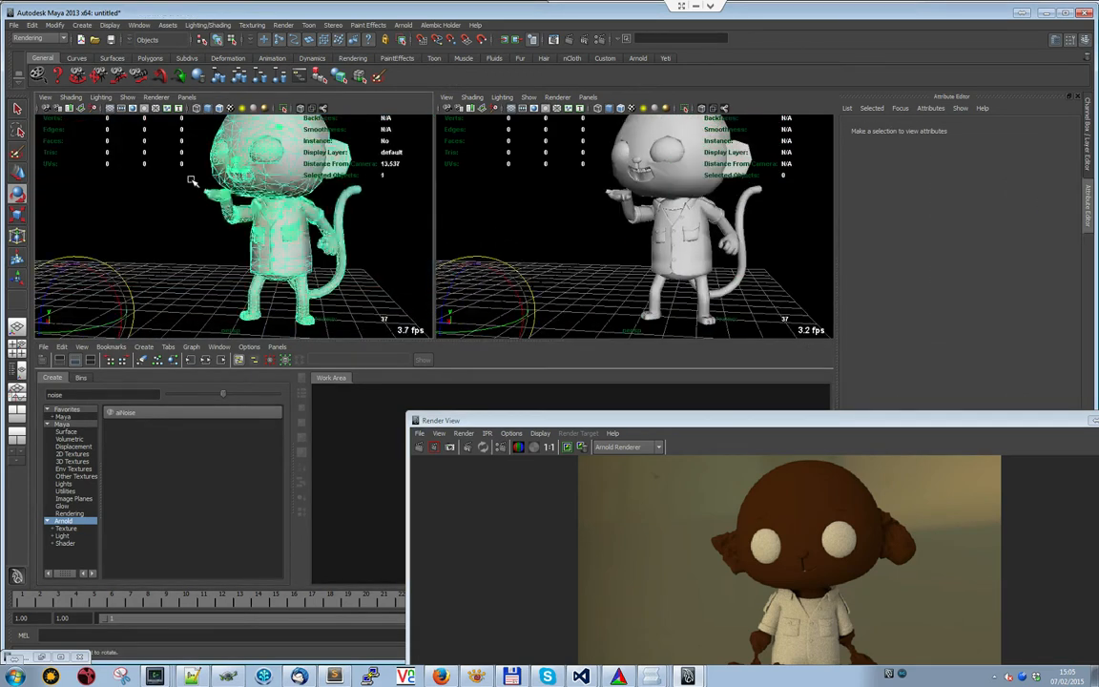
left_click_drag(515, 421, 418, 176)
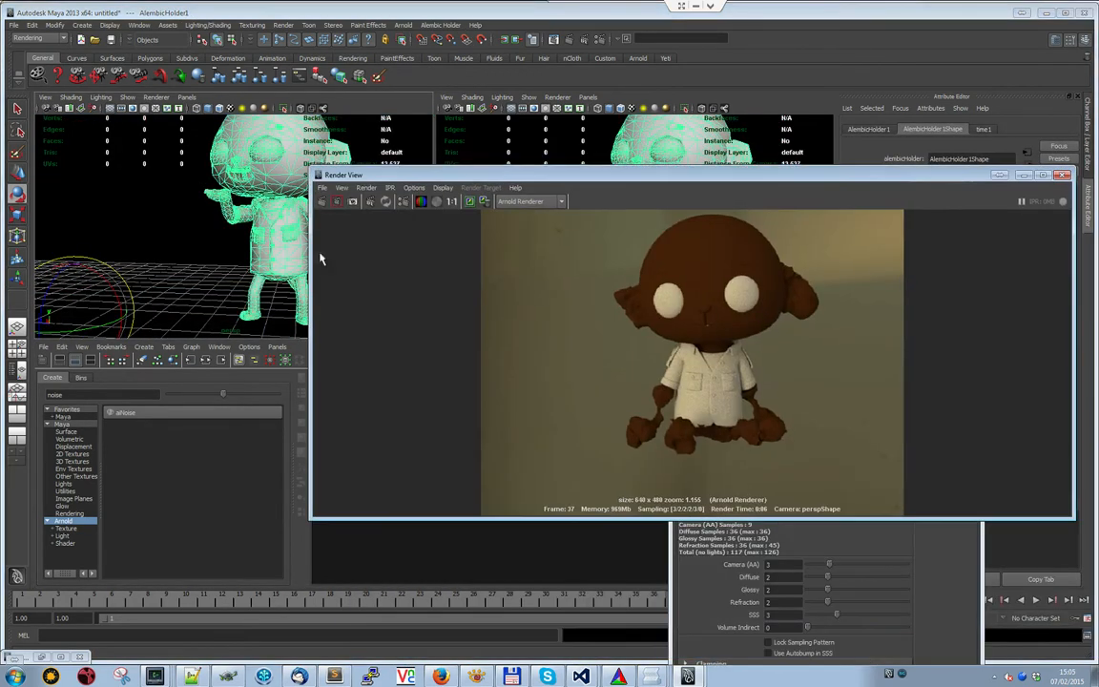
left_click(323, 202)
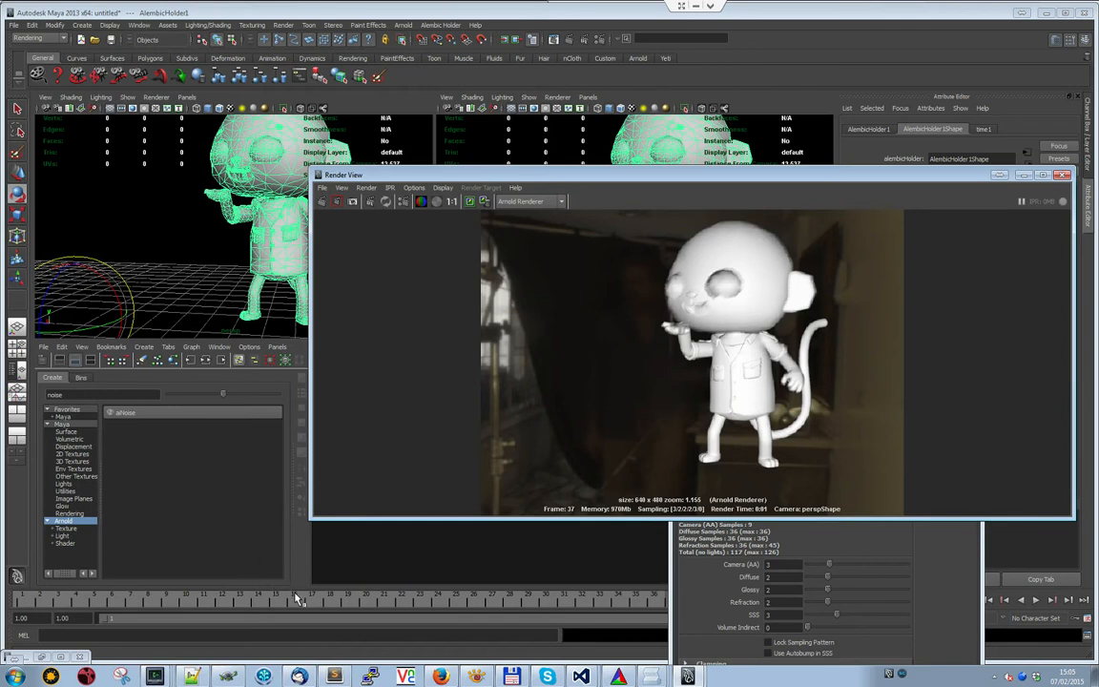
Go to frame 6 of the Coco animation and re-render it with Arnold
left_click(331, 598)
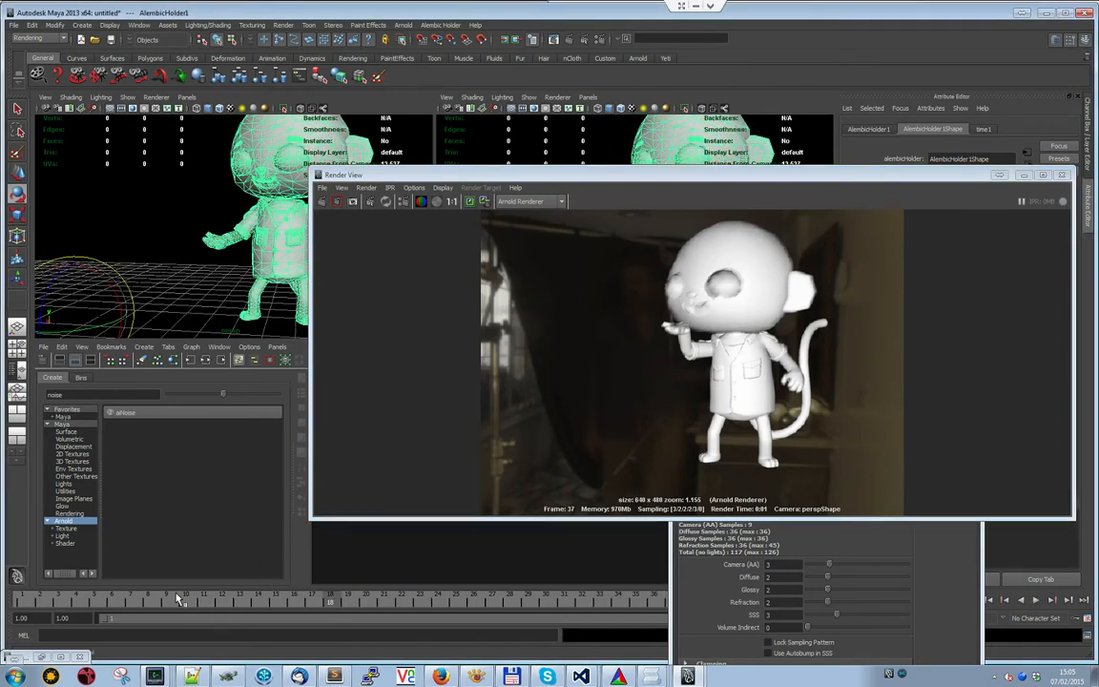
left_click(110, 599)
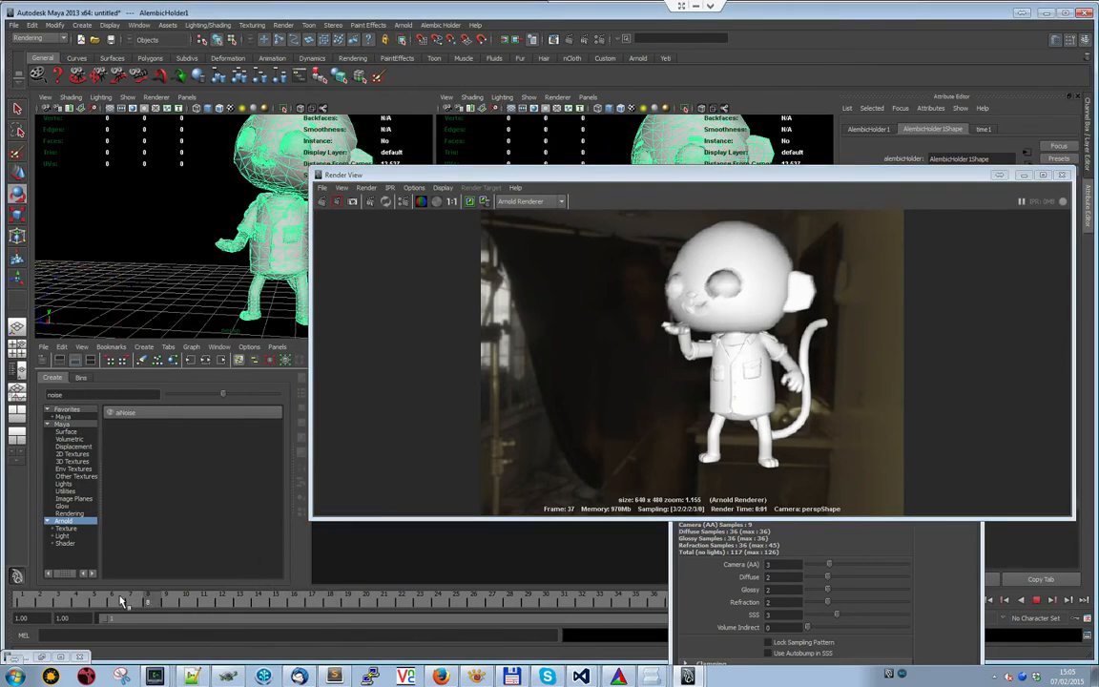
left_click(324, 202)
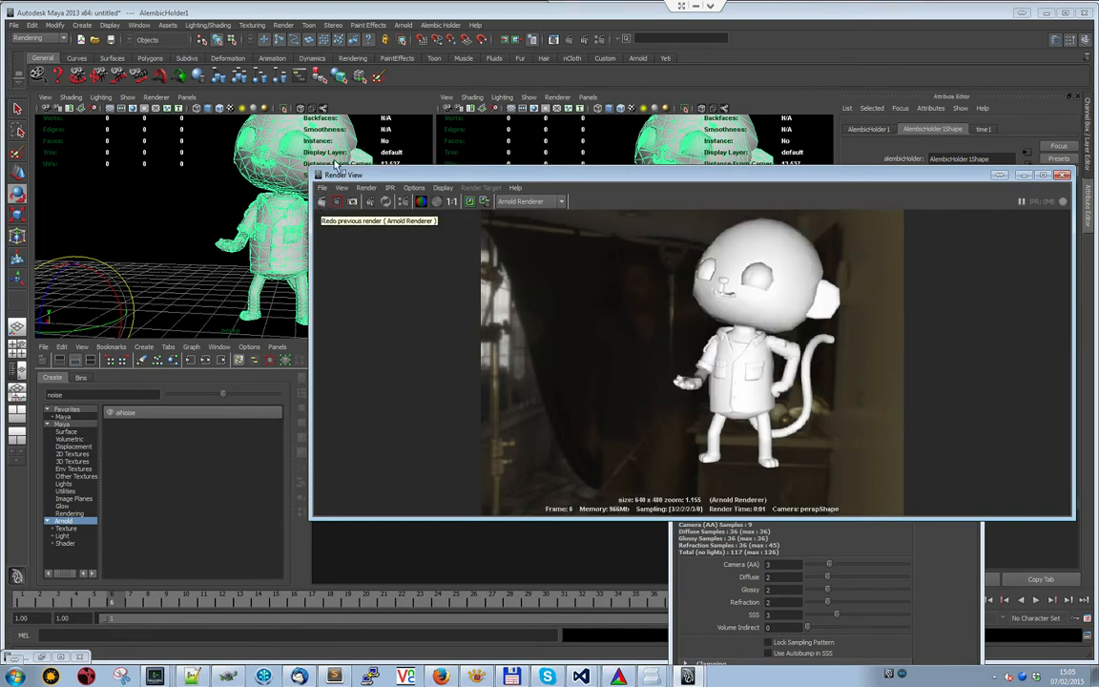
Select the perspective camera and show the lower attribute sections of perspShape
left_click_drag(344, 177, 423, 221)
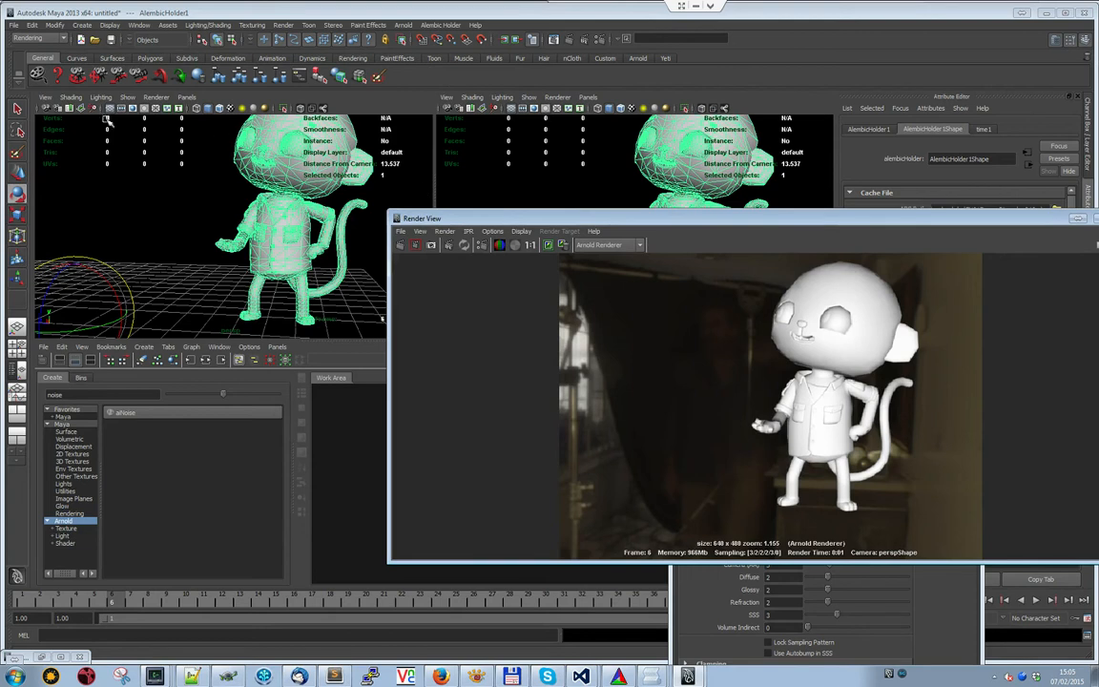
left_click(44, 96)
left_click(58, 113)
key("ctrl+a")
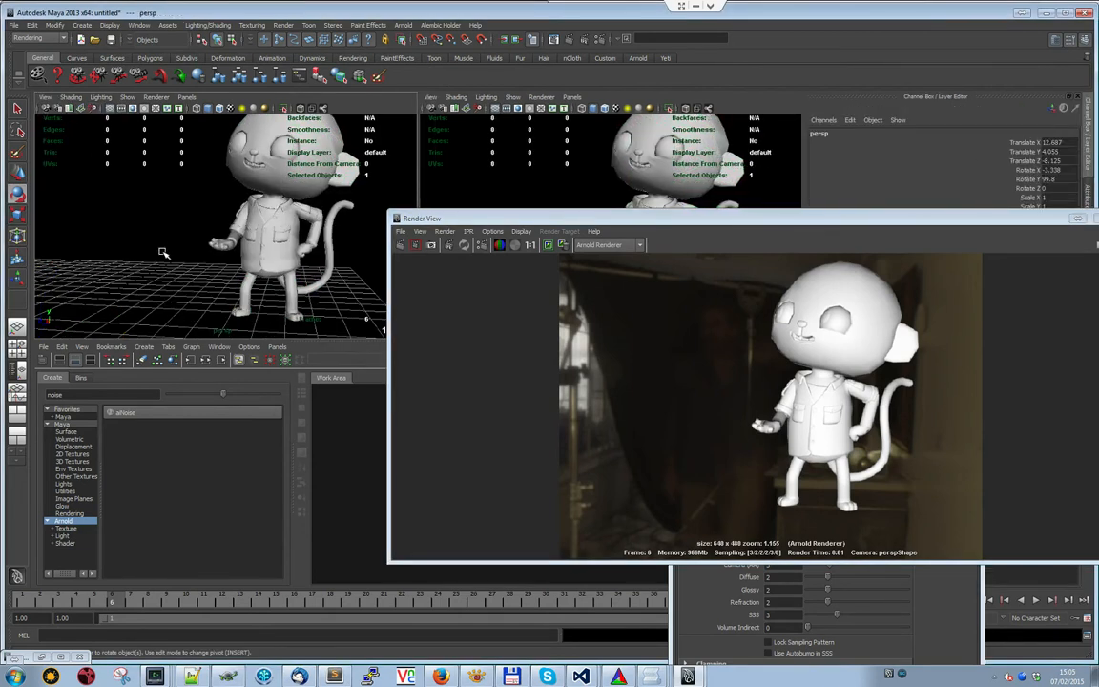
left_click_drag(616, 222, 192, 237)
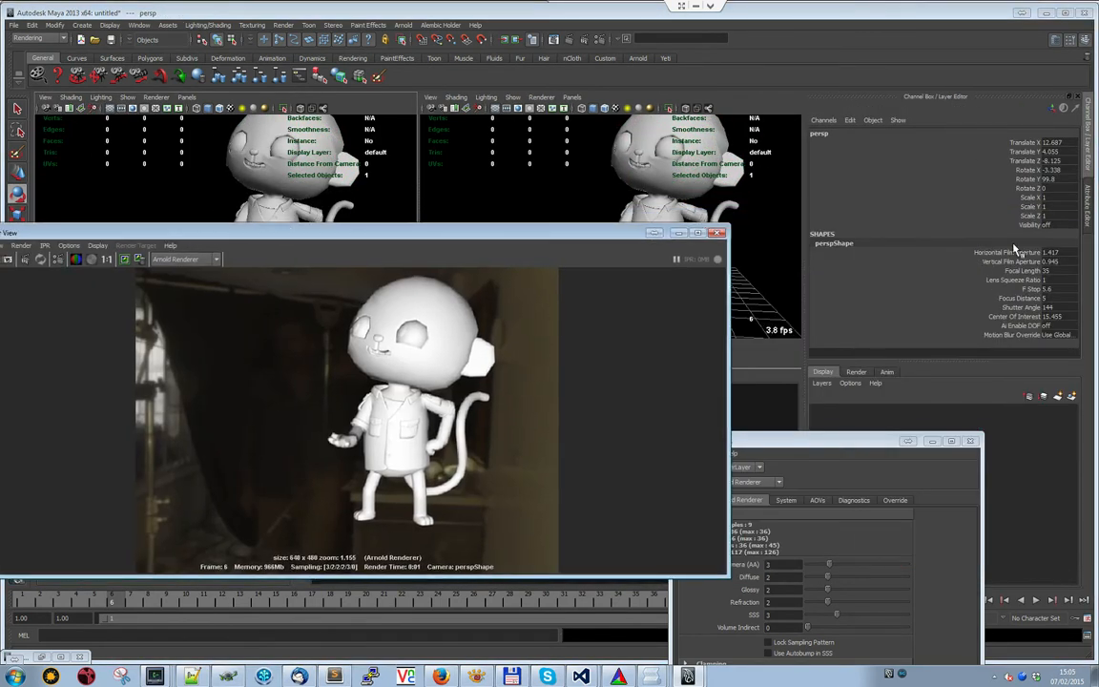
left_click(1086, 204)
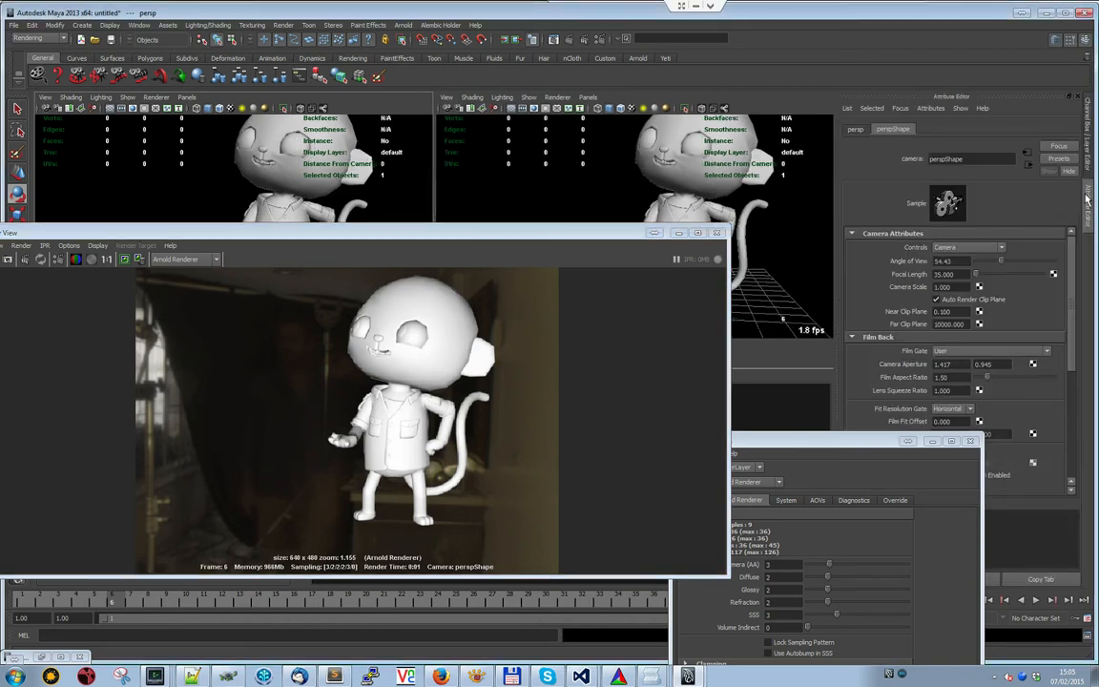
scroll(967, 226, "down", 6)
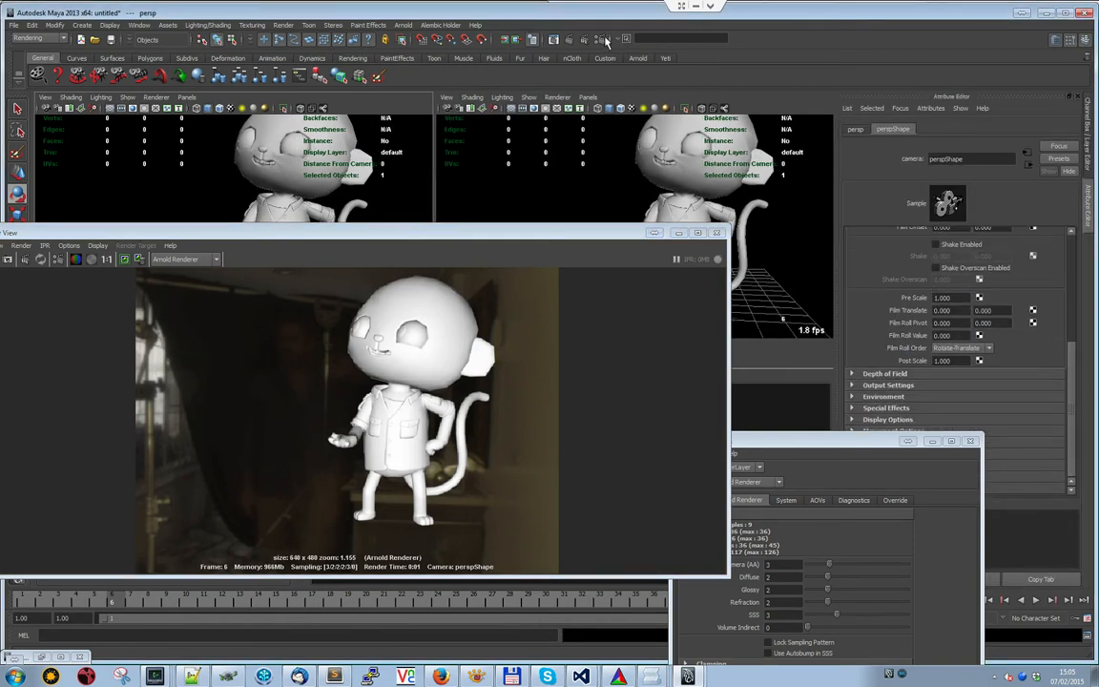
Examine the Motion Blur options in the Arnold render settings
left_click(540, 38)
left_click_drag(716, 443, 575, 187)
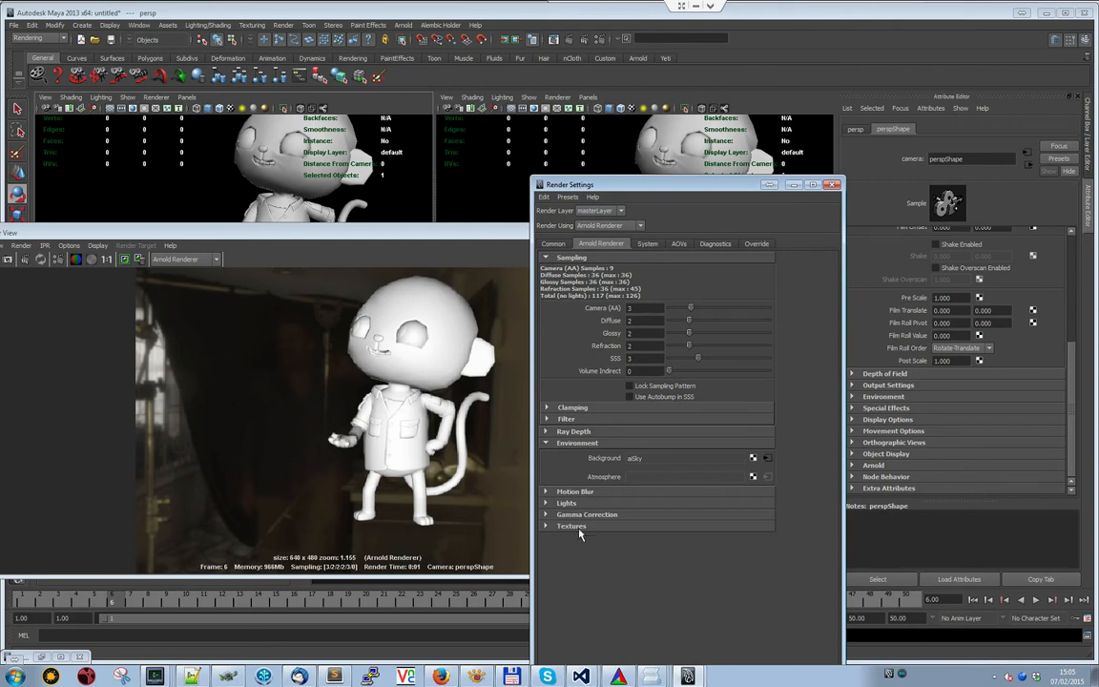
left_click(575, 492)
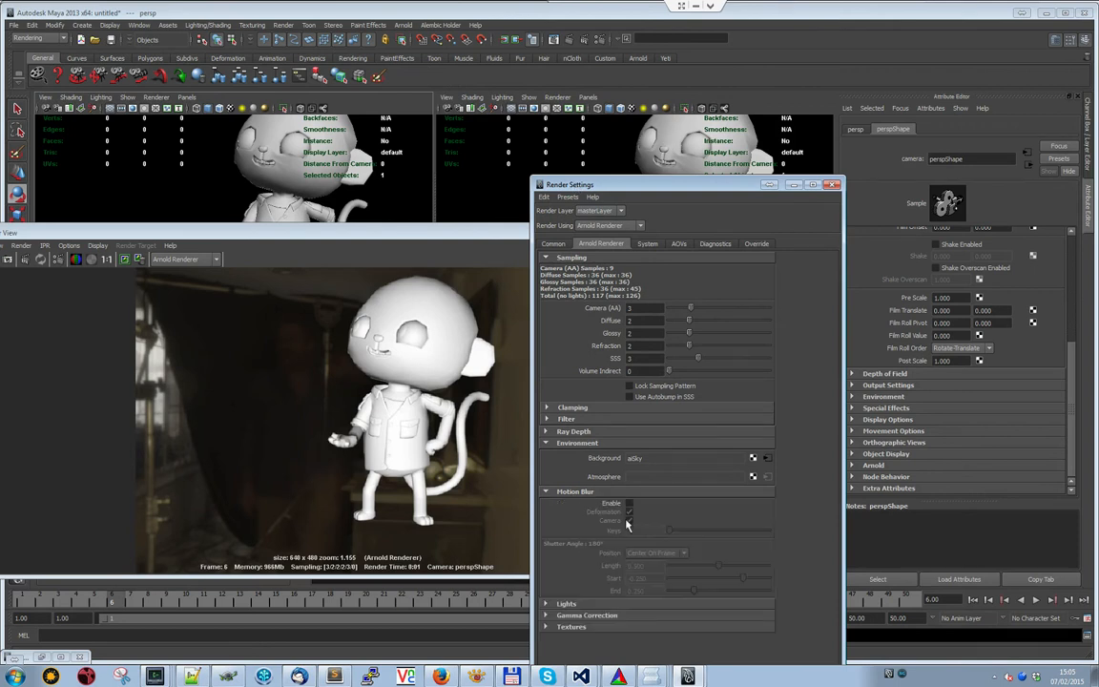
left_click(629, 504)
left_click(833, 184)
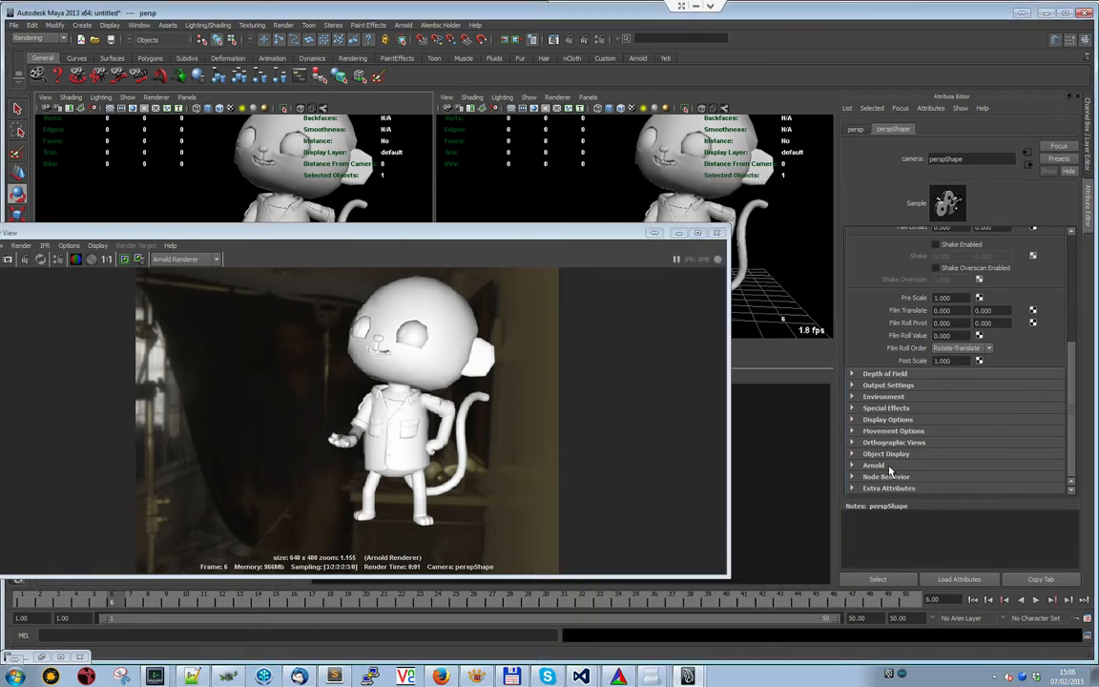
left_click(530, 39)
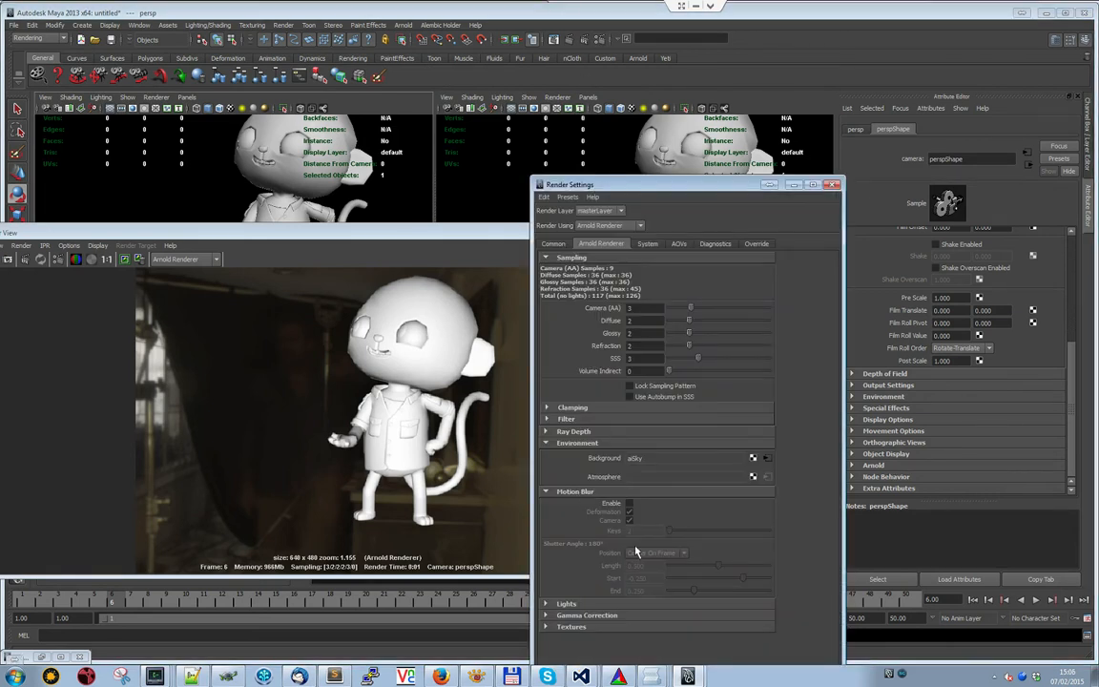
left_click(833, 185)
Examine the Shutter Start and Shutter End attributes in perspShape's Arnold section
left_click(902, 467)
left_click_drag(1076, 352, 1076, 440)
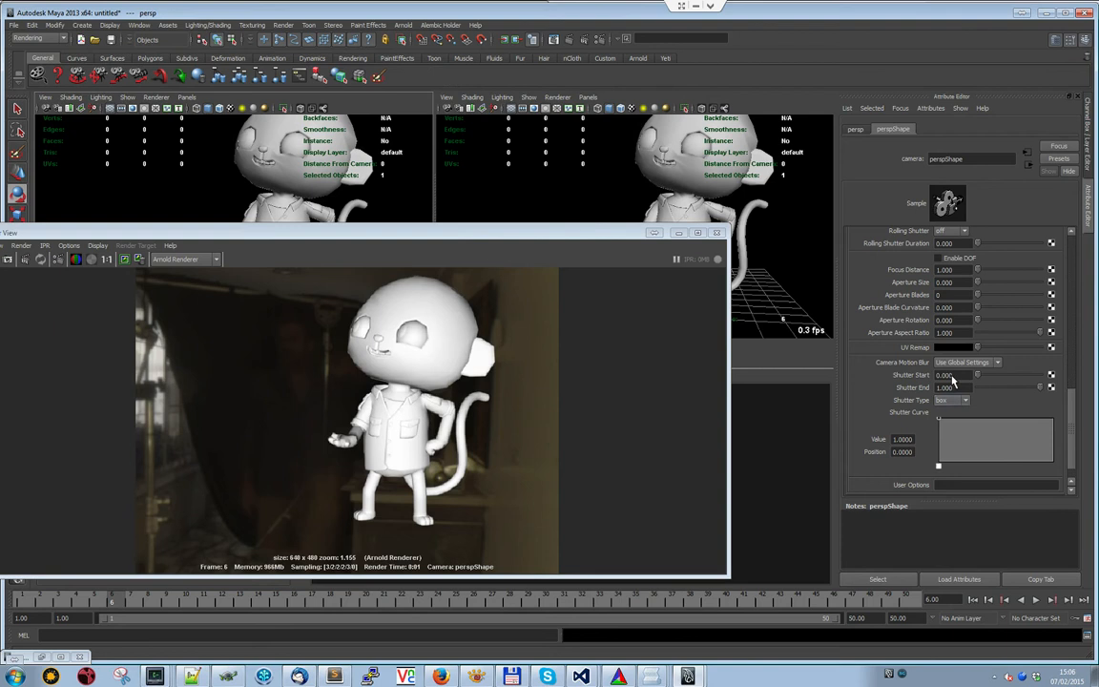
left_click_drag(463, 236, 994, 151)
left_click_drag(666, 151, 525, 102)
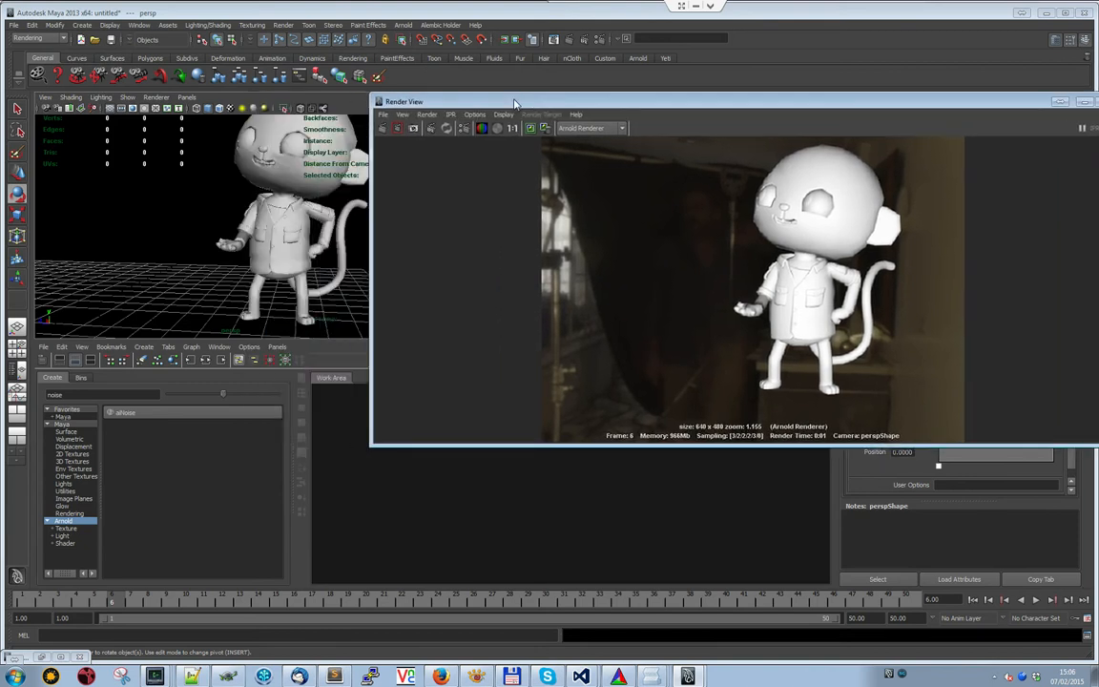
double_click(54, 394)
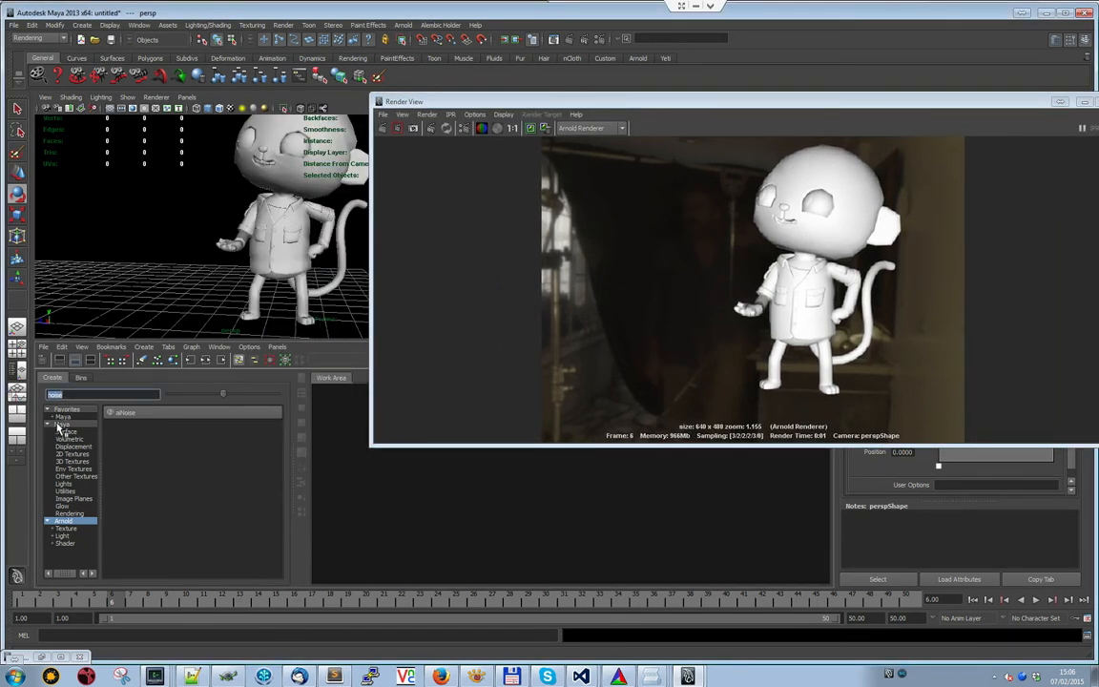
left_click(59, 523)
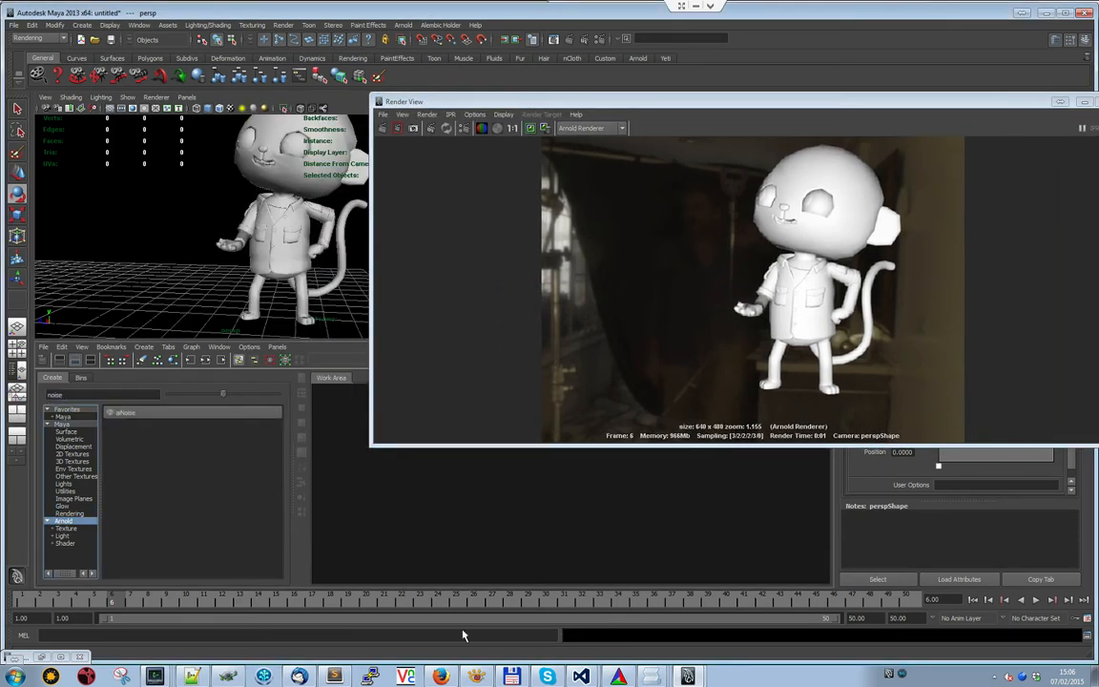
Switch to Total Commander and copy the full path of EV407_cocoRigged_v015.json from the EV407 abc folder
left_click(512, 675)
left_click(799, 193)
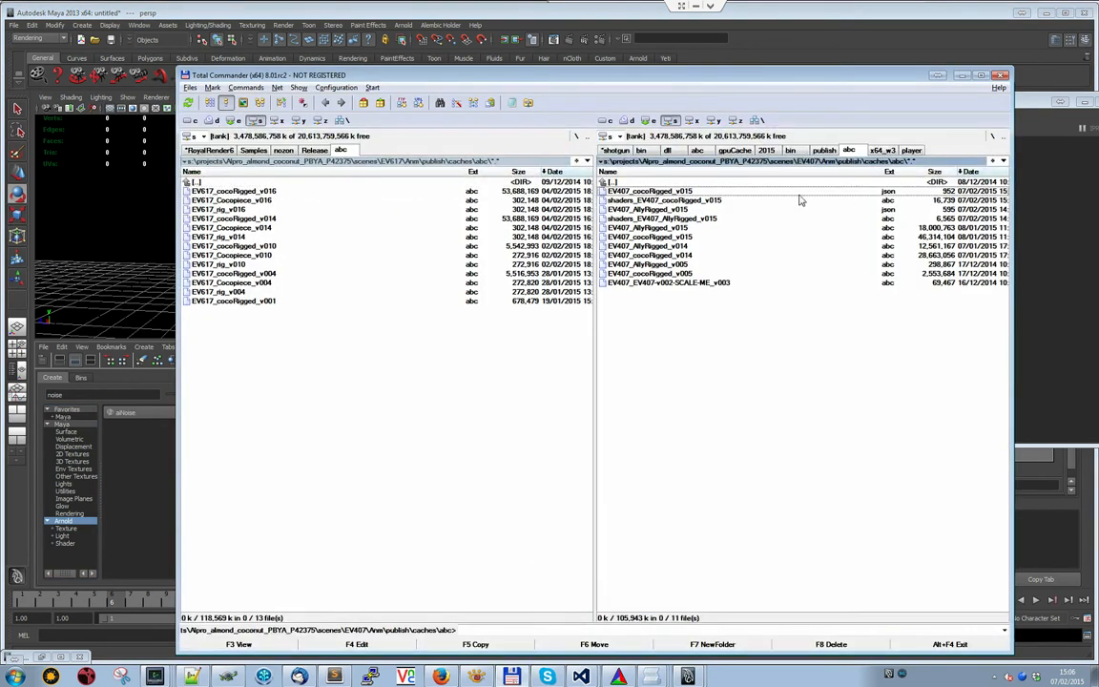
key("space")
key("space")
left_click(962, 75)
Back in Maya, select AlembicHolder1 and import the assignations from EV407_cocoRigged_v015.json using the copied path
left_click(454, 25)
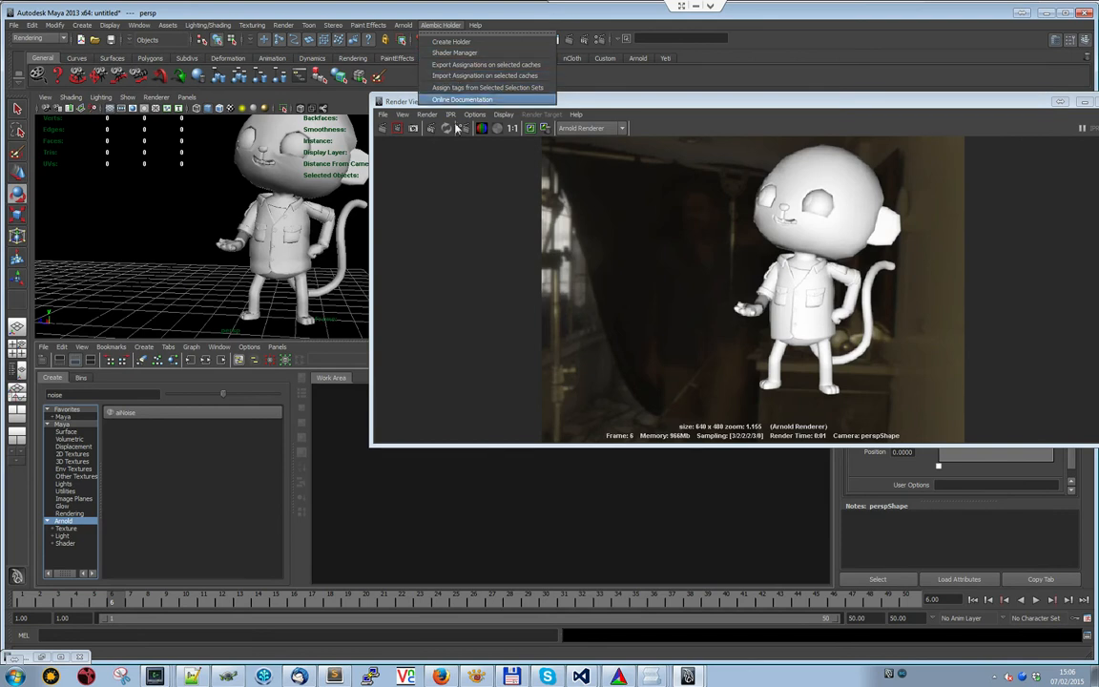
left_click(451, 41)
left_click(441, 25)
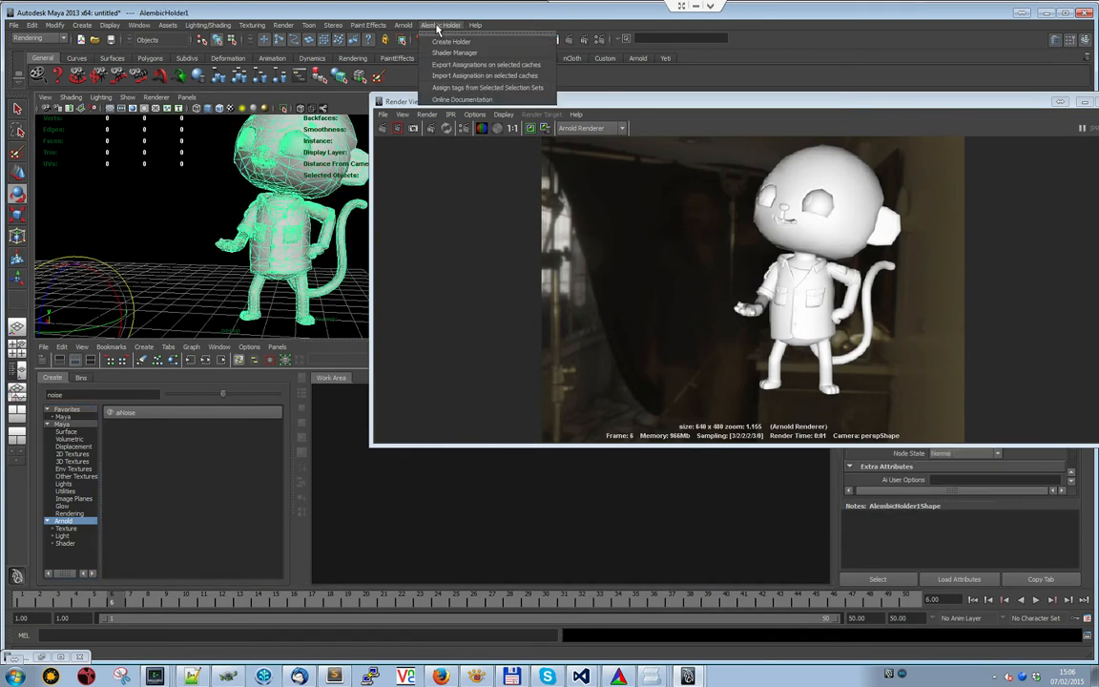
left_click(458, 75)
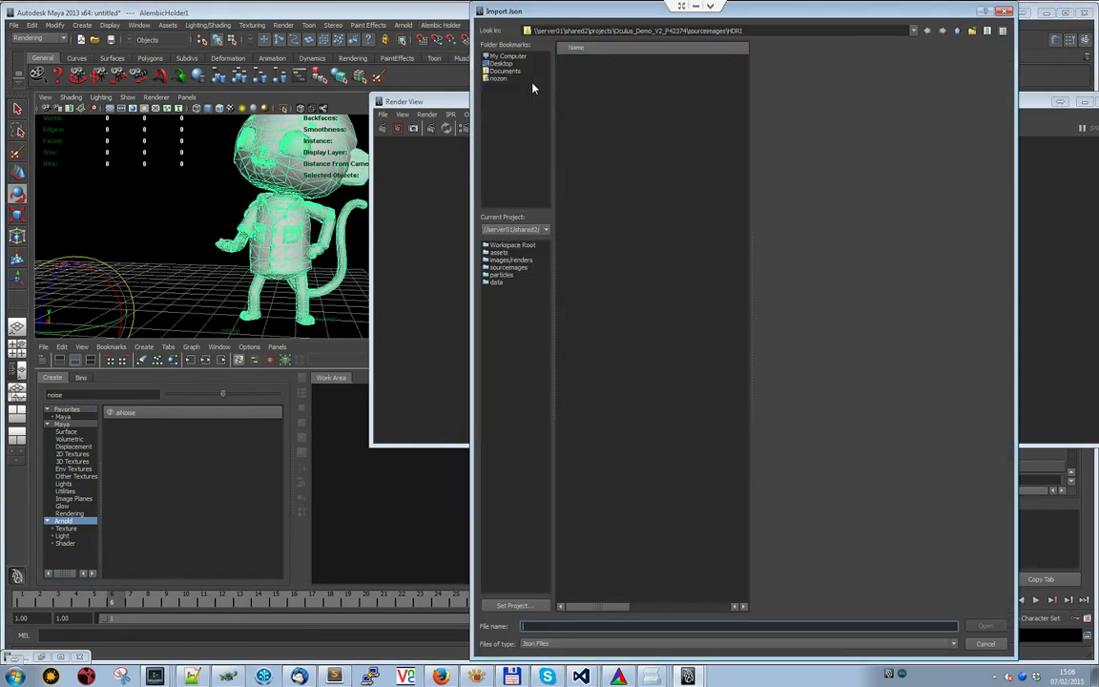
key("ctrl+v")
left_click(988, 625)
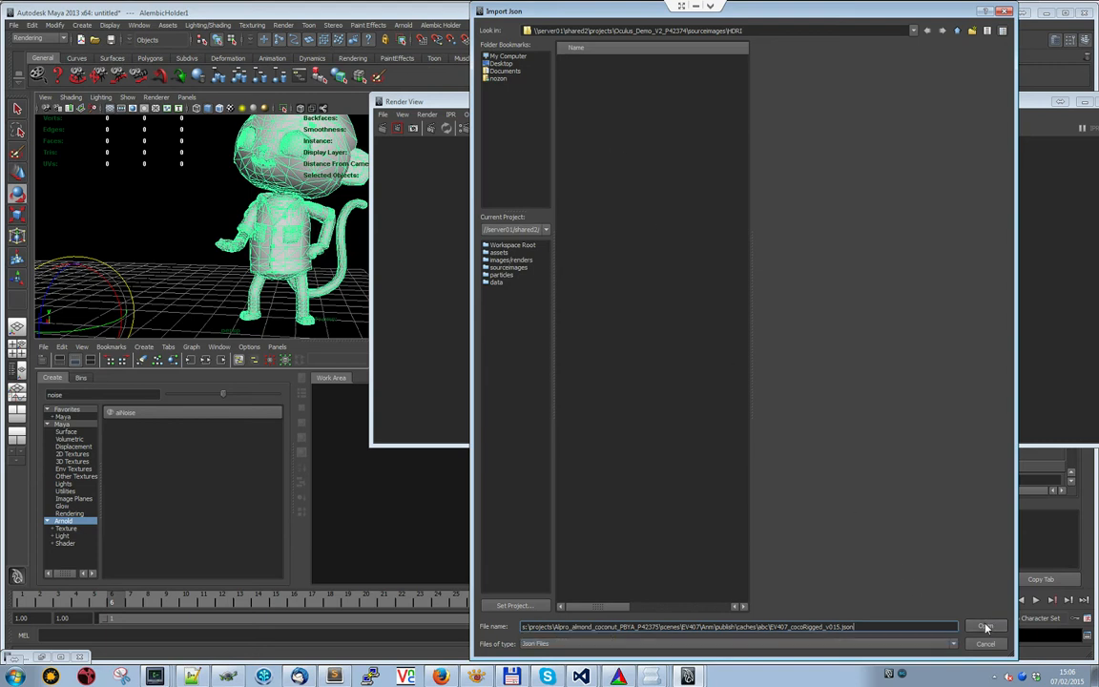
left_click(988, 627)
Check the imported Json File and Abc Shaders paths in AlembicHolder1Shape's Extra Attributes and re-render Coco with Arnold
left_click(442, 25)
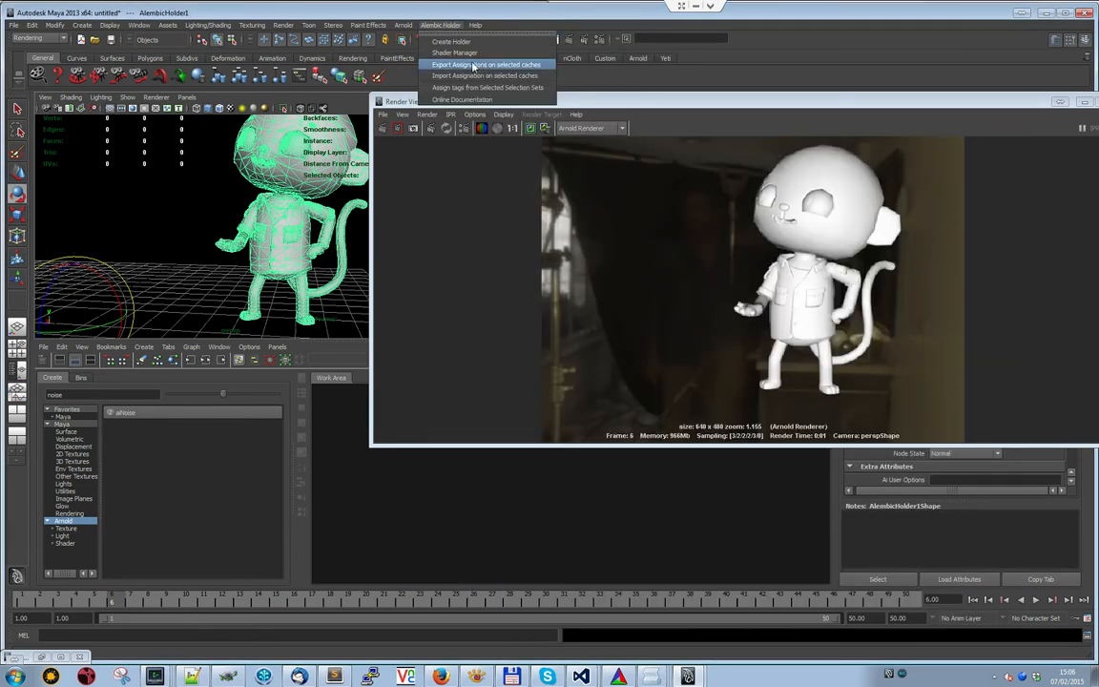
left_click(630, 100)
left_click_drag(654, 106, 363, 170)
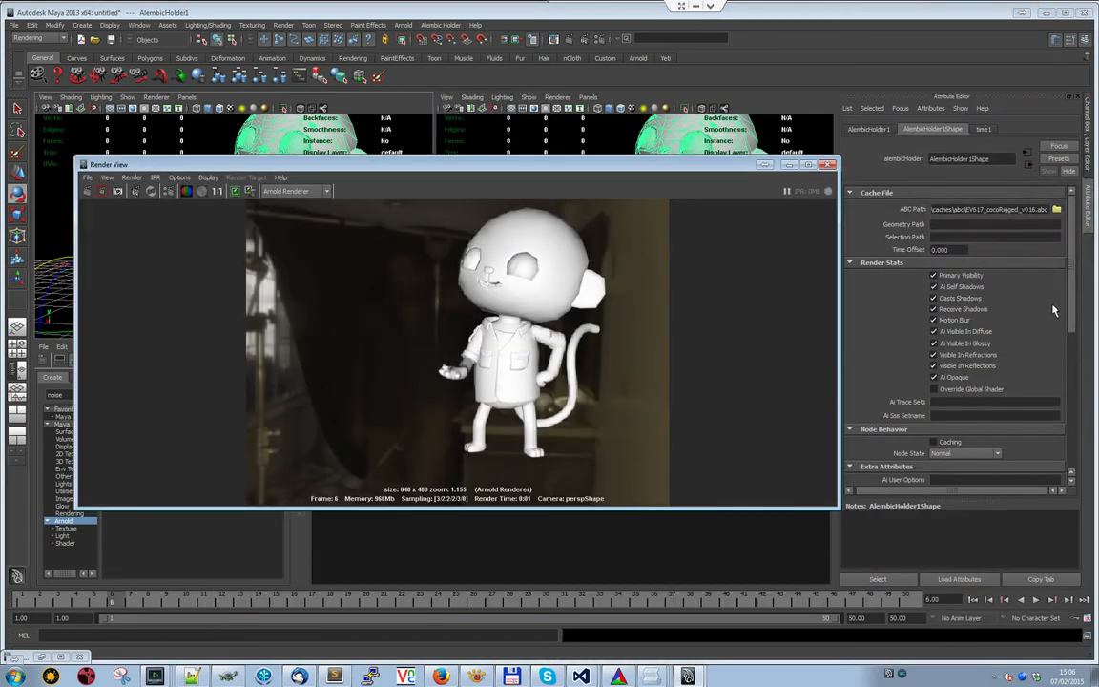
left_click_drag(1072, 309, 1076, 374)
left_click_drag(484, 165, 608, 159)
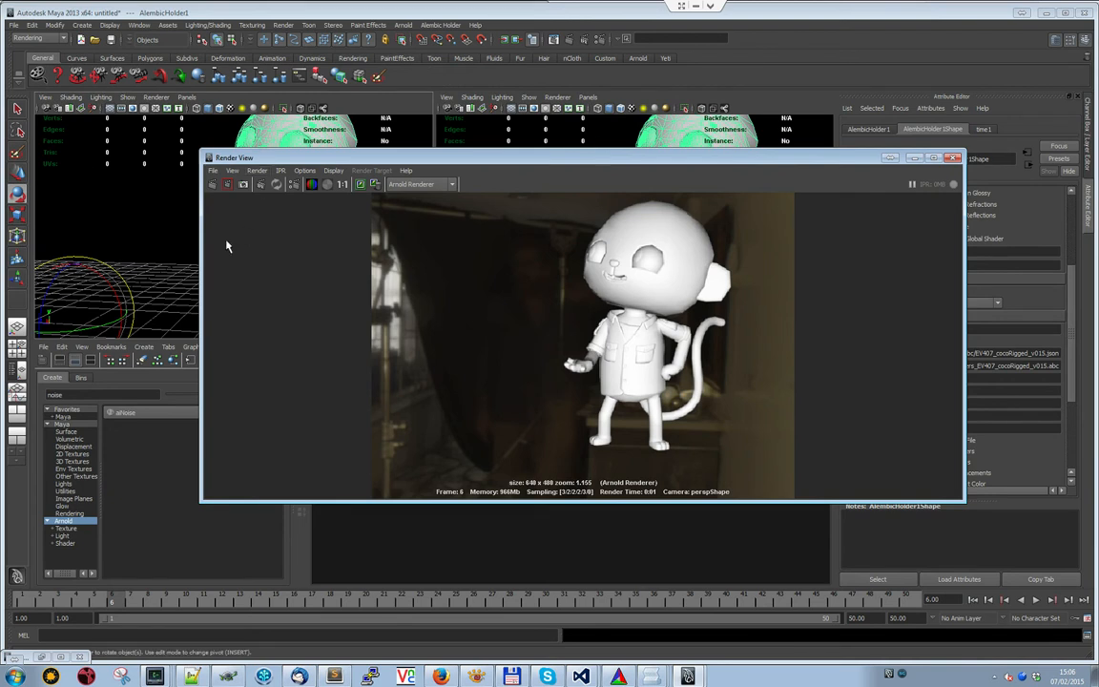
left_click(214, 186)
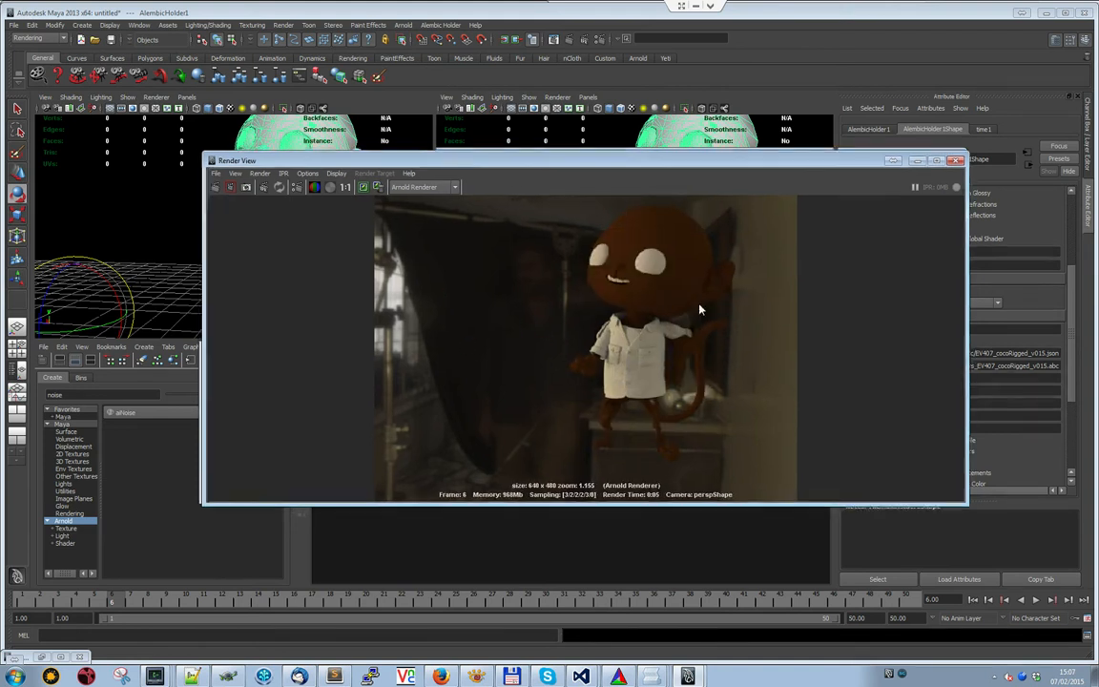
Delete the Body and CocoAll materials from the Hypershade and re-render Coco with Arnold
left_click_drag(446, 157, 677, 331)
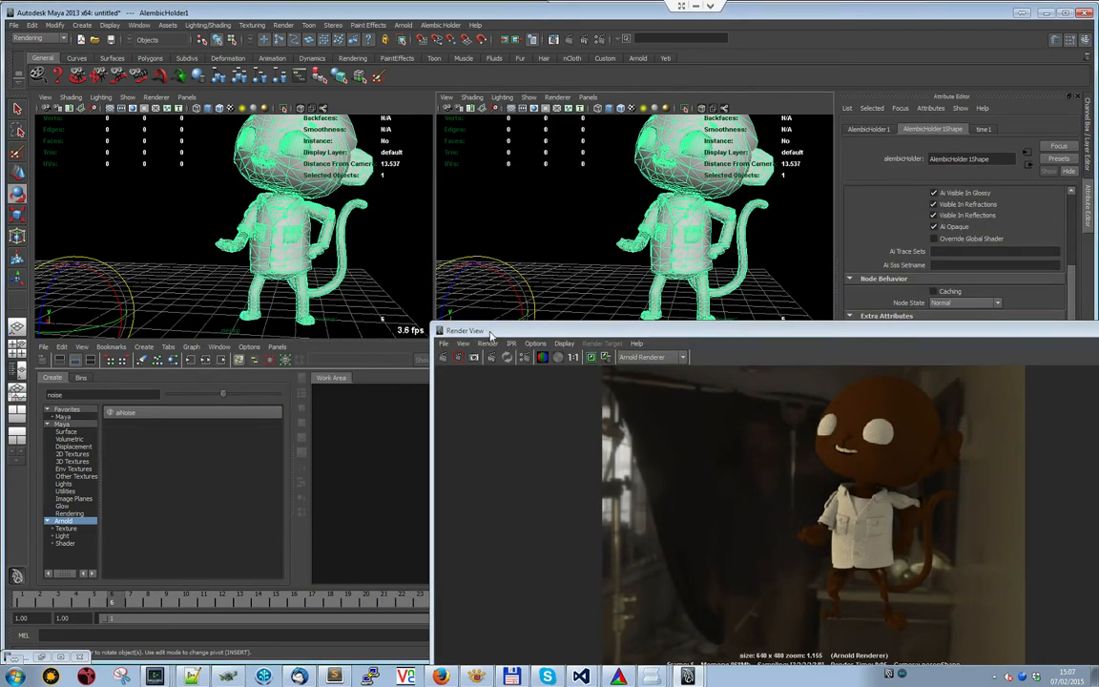
left_click_drag(488, 330, 677, 355)
left_click(86, 360)
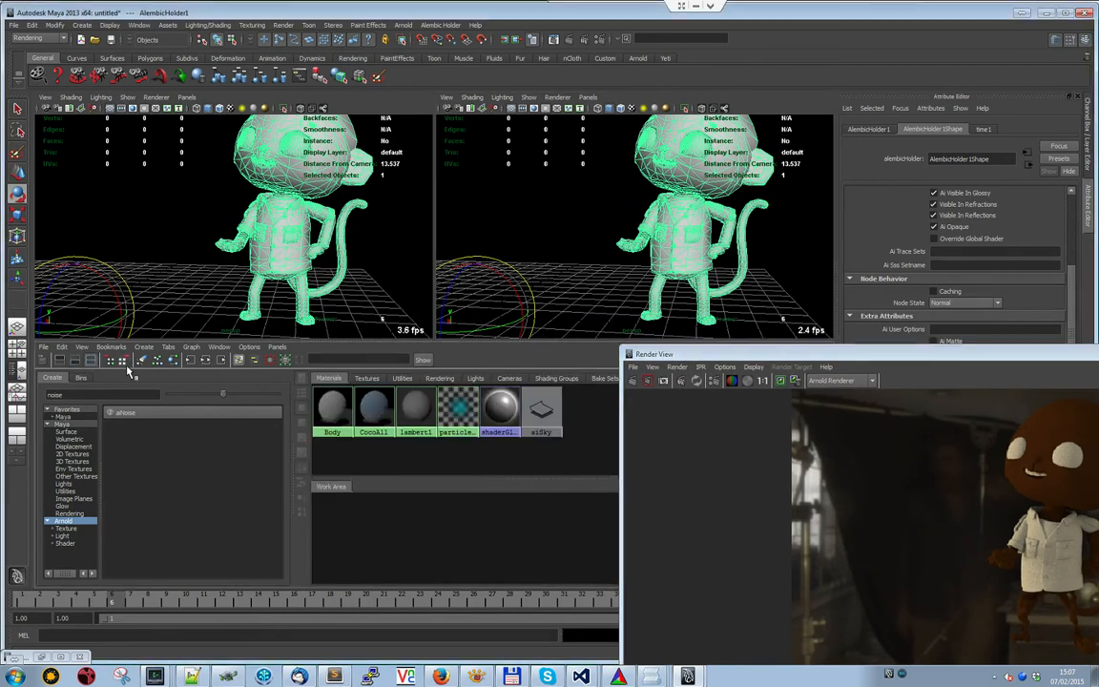
left_click_drag(369, 464, 332, 416)
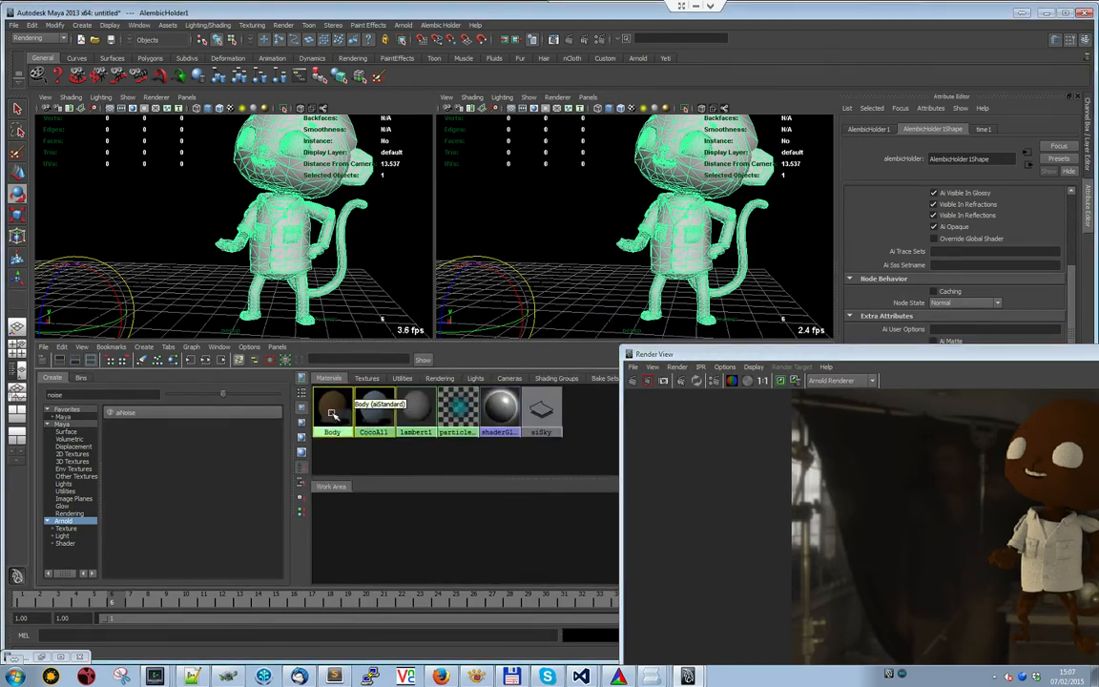
key("Delete")
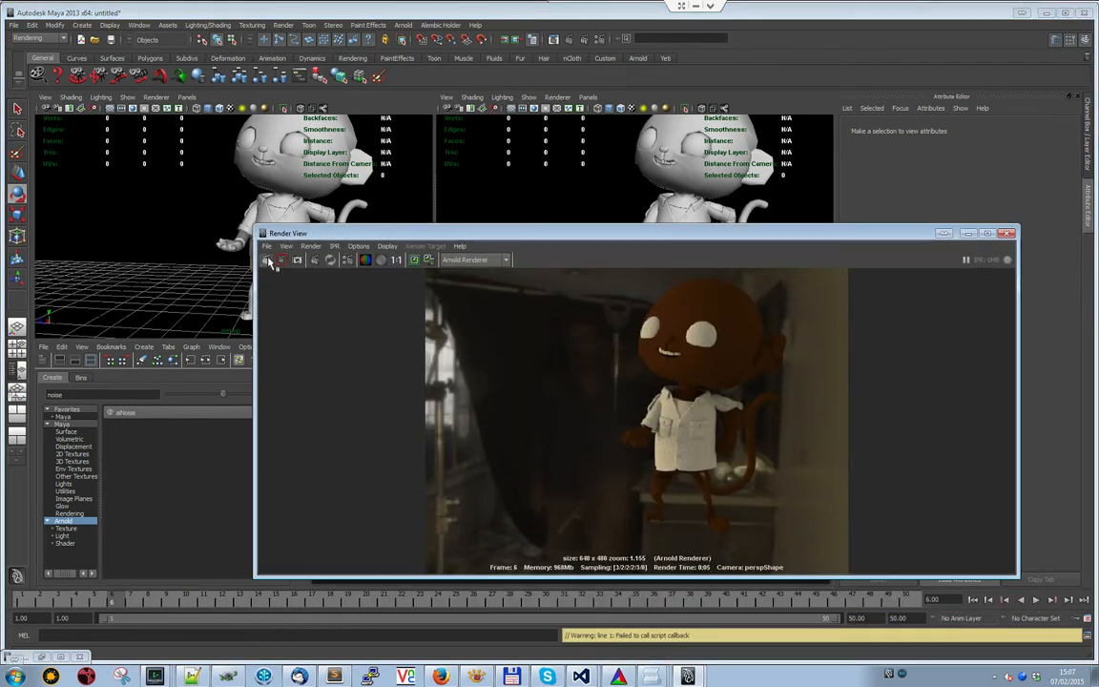
left_click(270, 261)
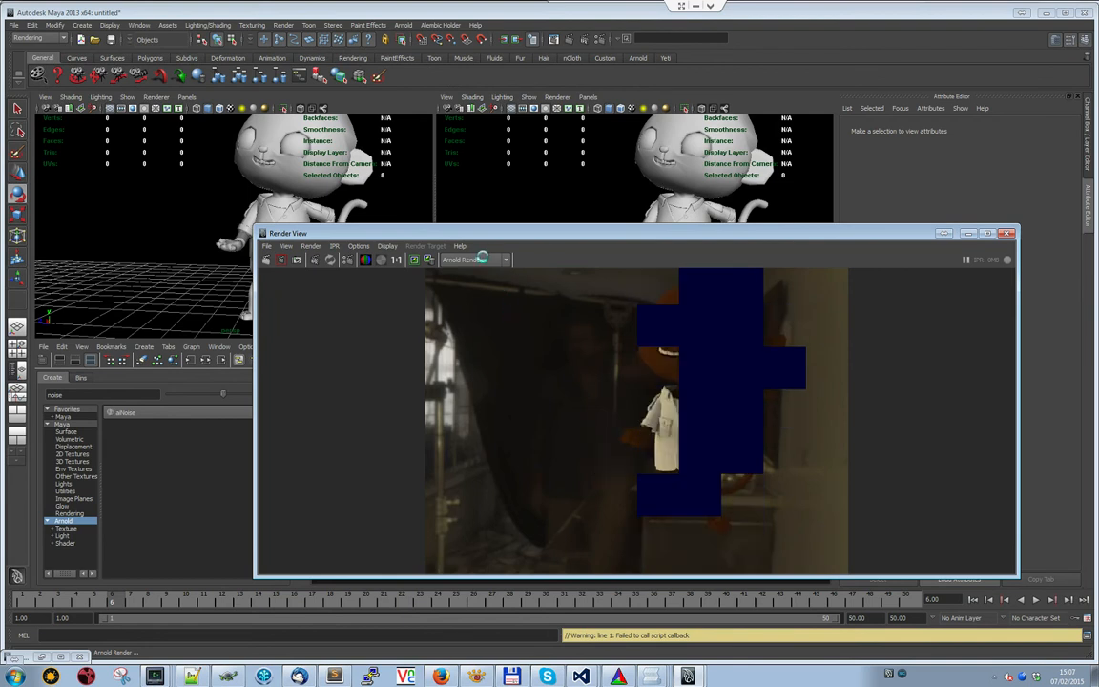
left_click_drag(444, 235, 748, 208)
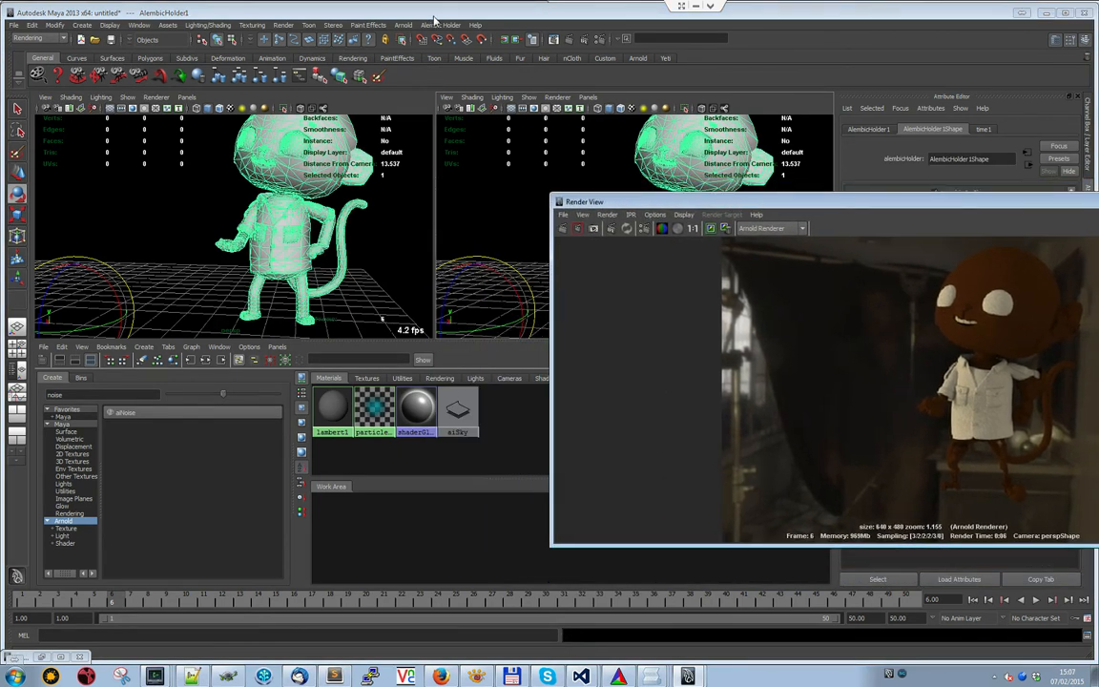
Open the Alembic cache manager, expand Coco and side_teeth_msh, and examine the imported shader and attribute assignations
left_click(441, 25)
left_click(454, 53)
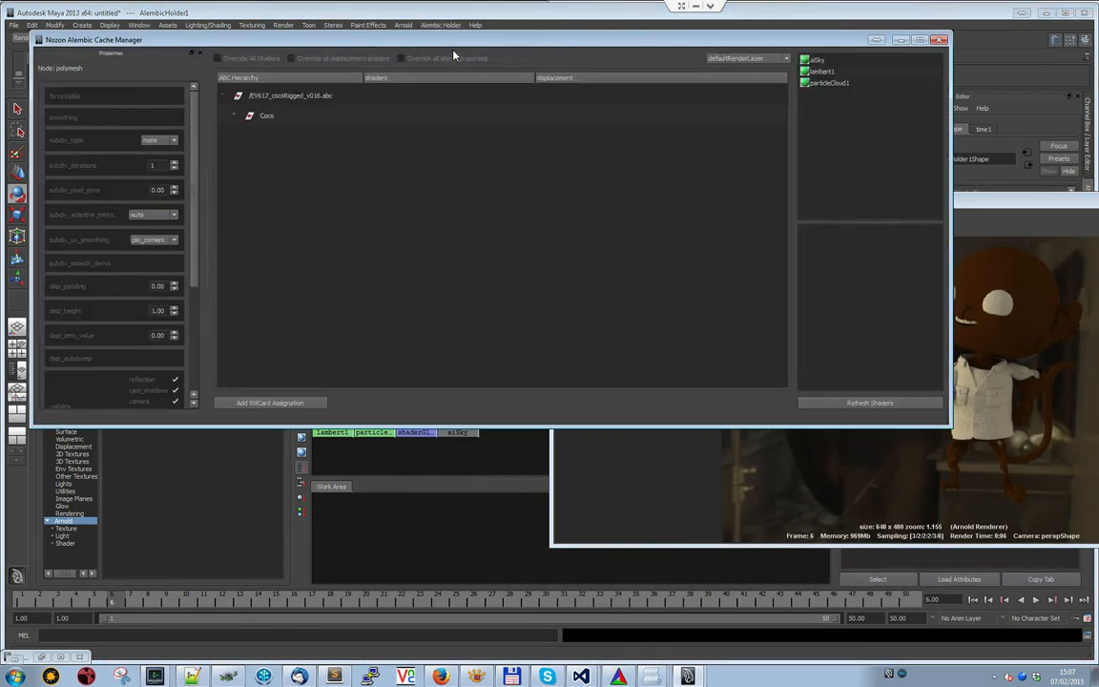
left_click(246, 116)
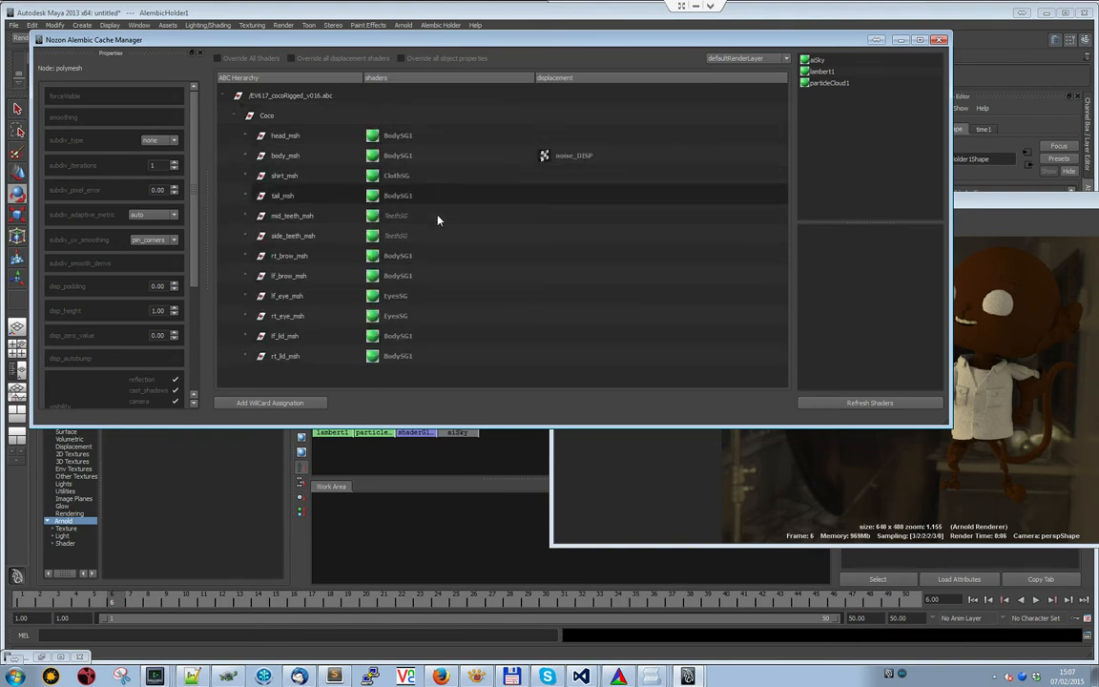
left_click(250, 236)
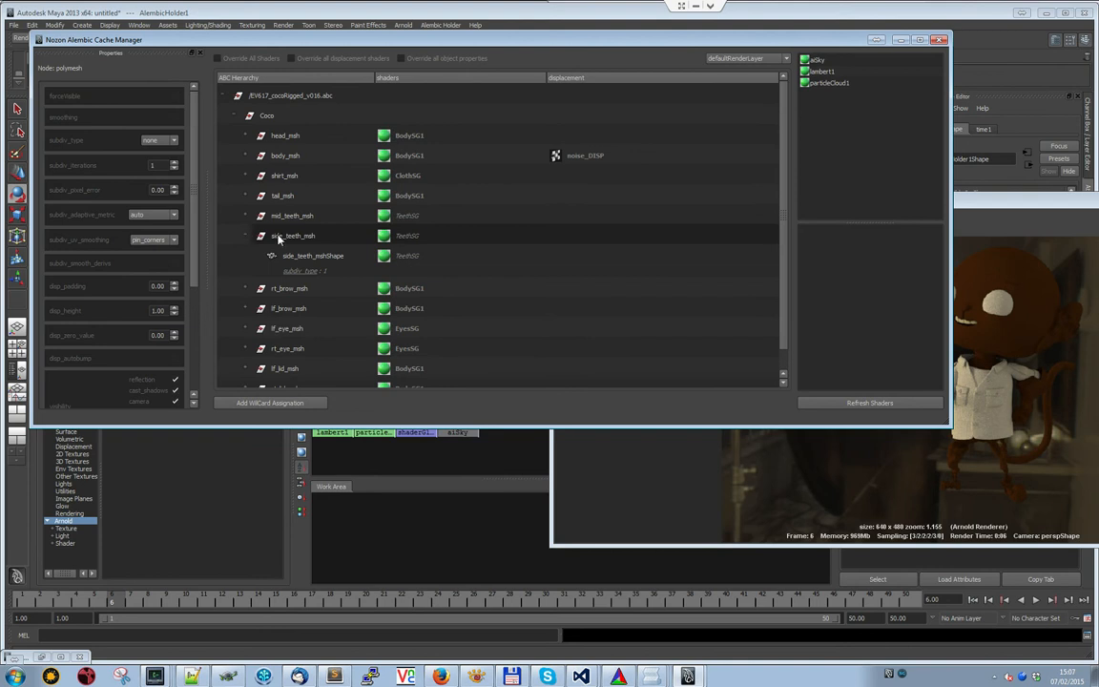
left_click(276, 236)
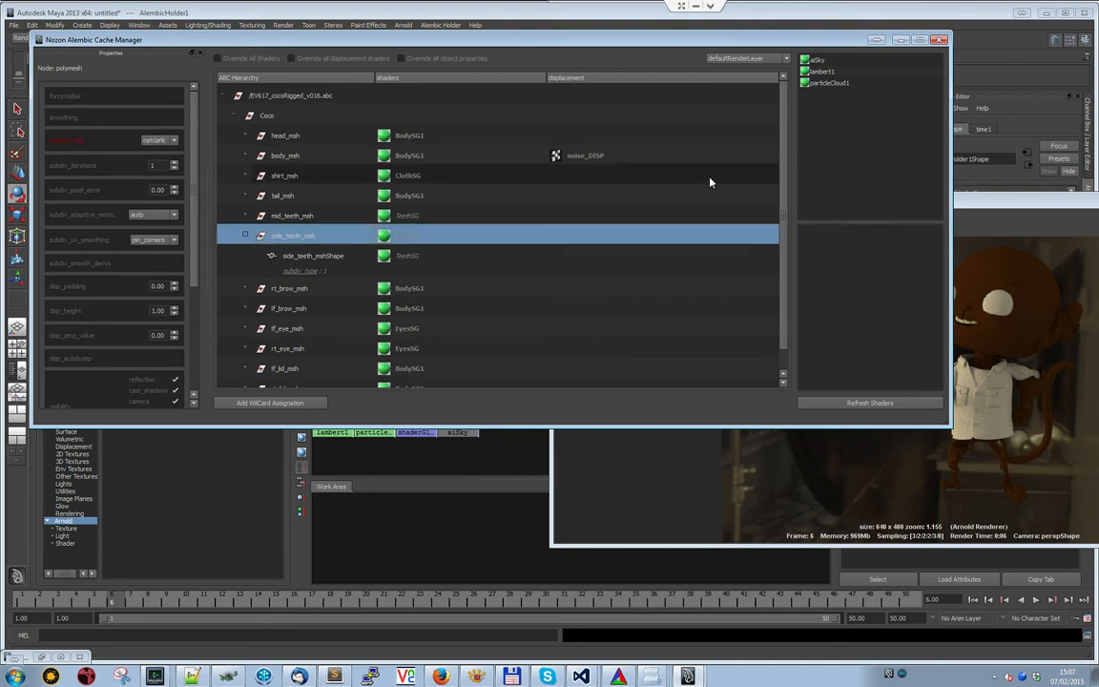
left_click_drag(977, 205, 859, 228)
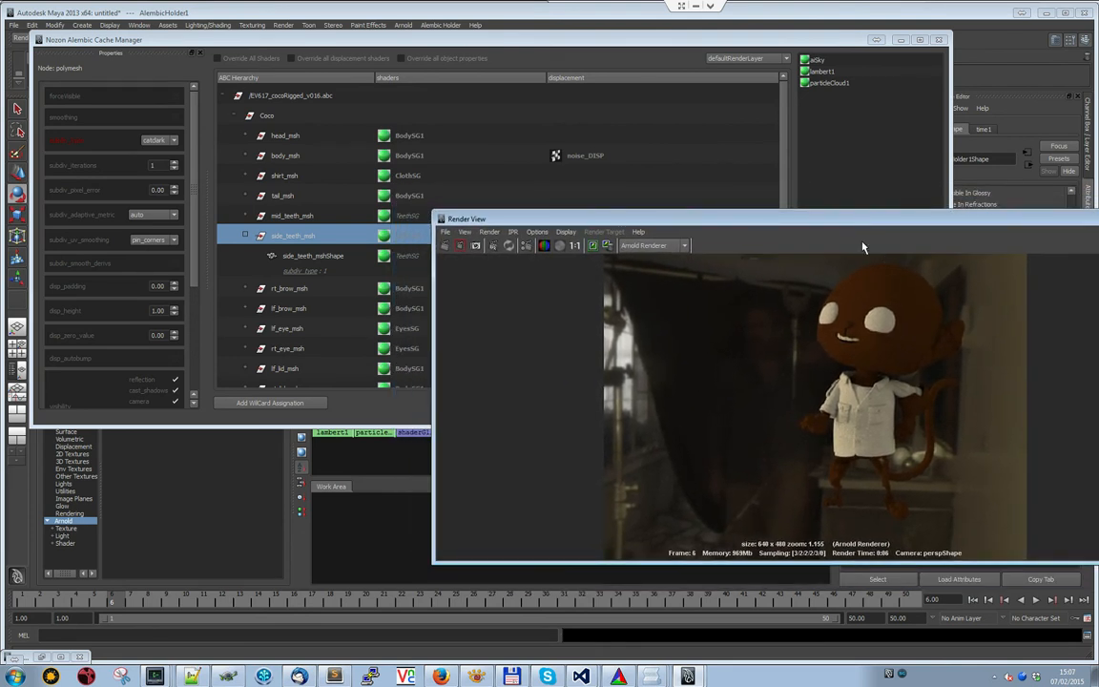
Enable the matte attribute on both lf_eye_msh and rt_eye_msh of Coco
left_click(176, 198)
scroll(176, 198, "down", 5)
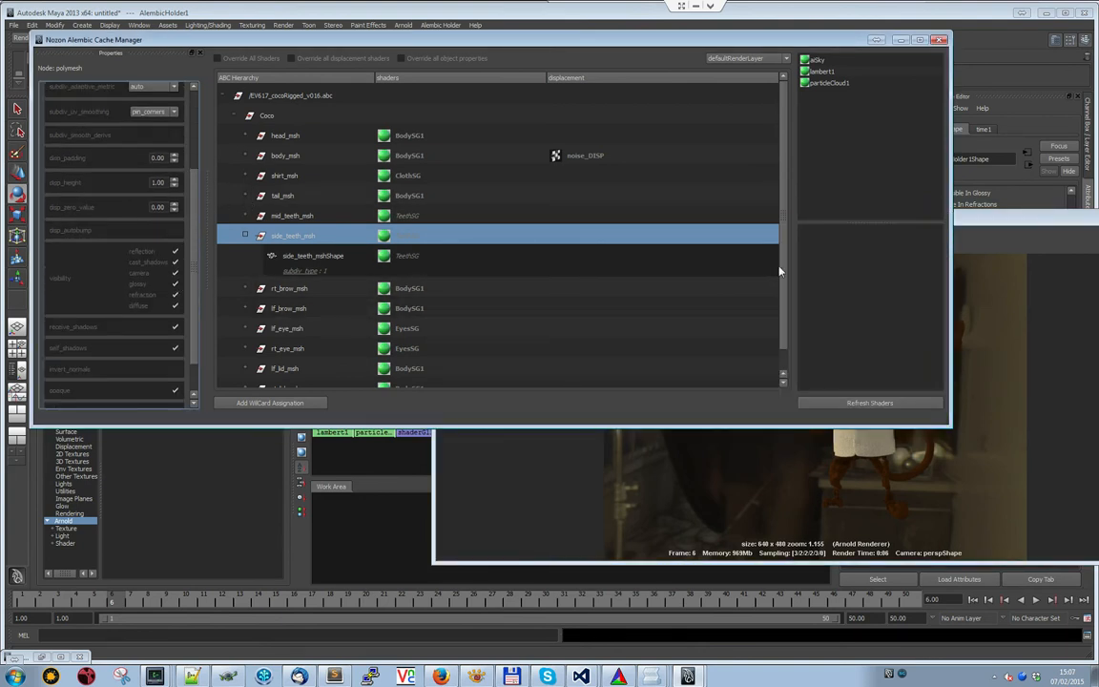
scroll(780, 272, "down", 1)
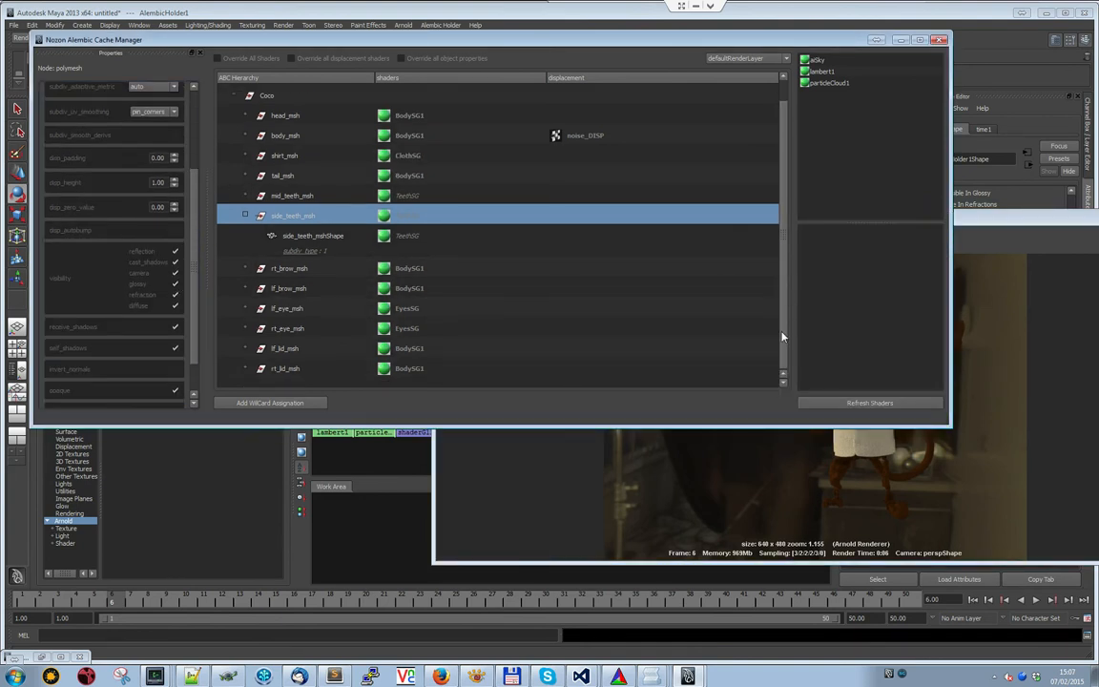
left_click(298, 311)
left_click(291, 328, "shift")
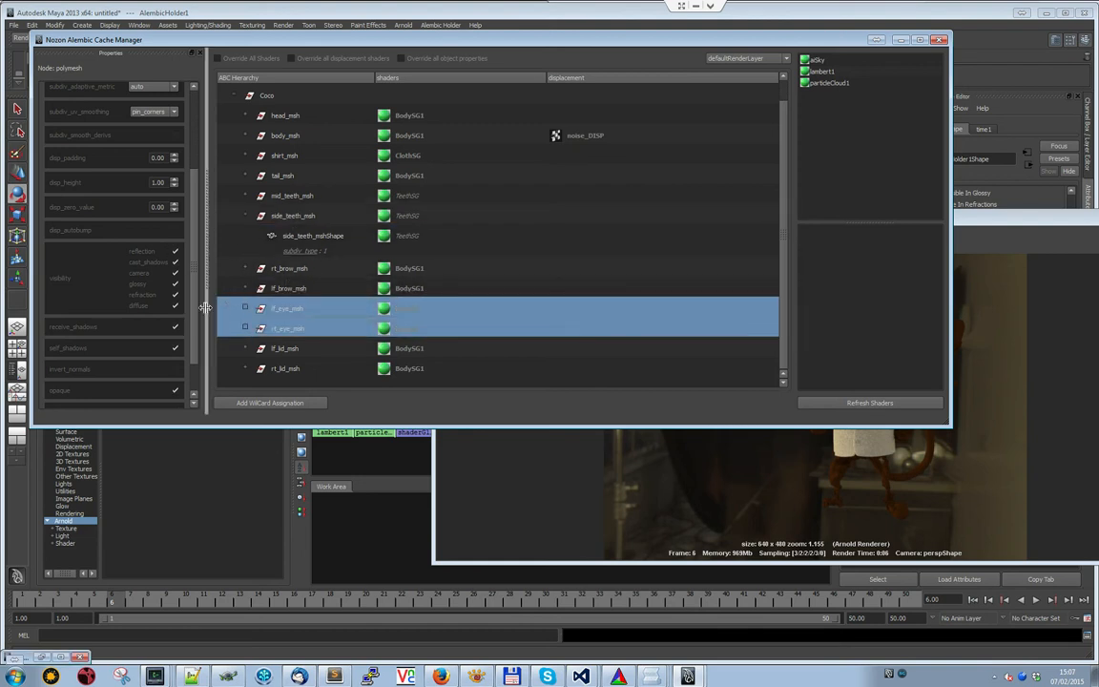
left_click_drag(196, 353, 199, 379)
left_click(296, 311)
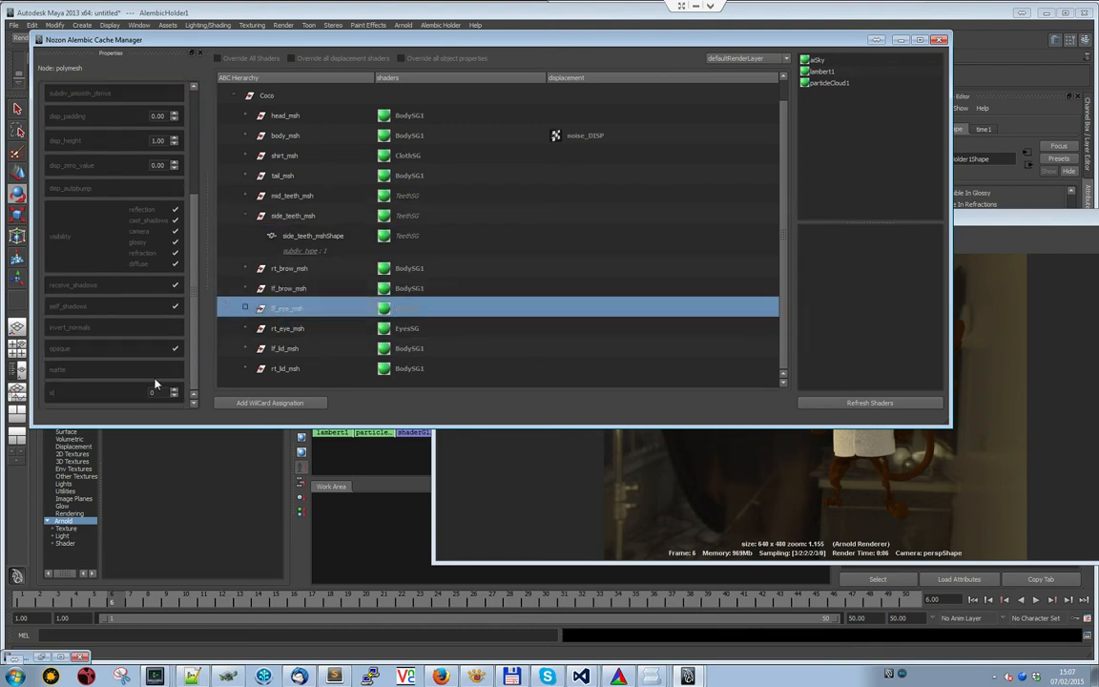
left_click(177, 371)
left_click(269, 330)
left_click(177, 372)
left_click(357, 313)
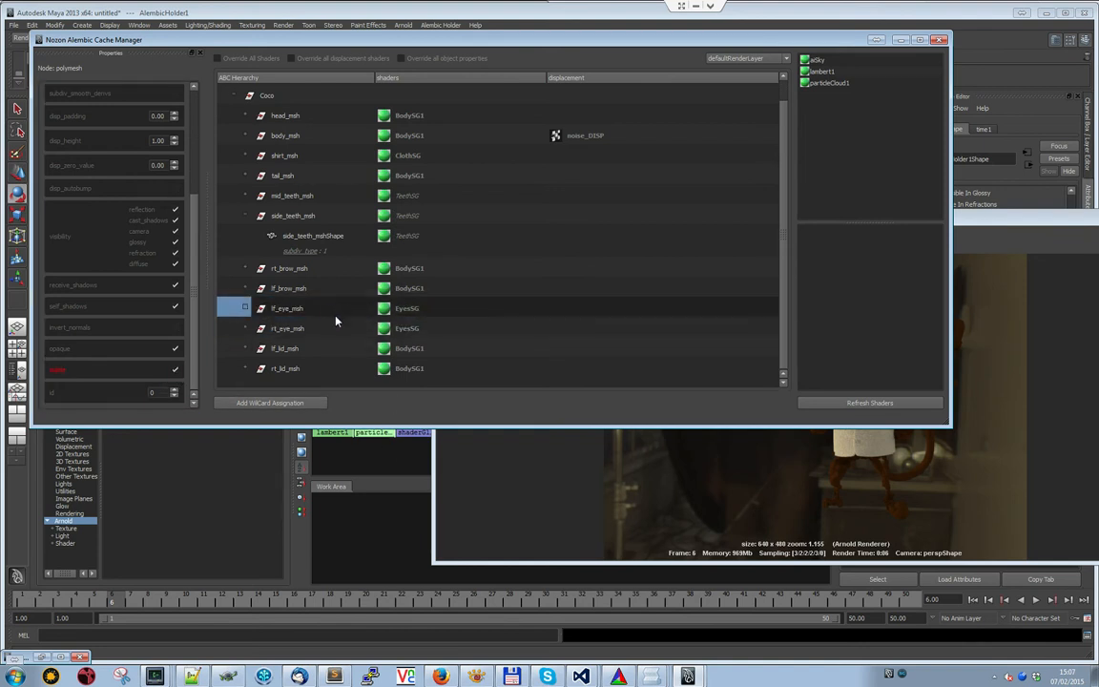
left_click(484, 462)
left_click(792, 160)
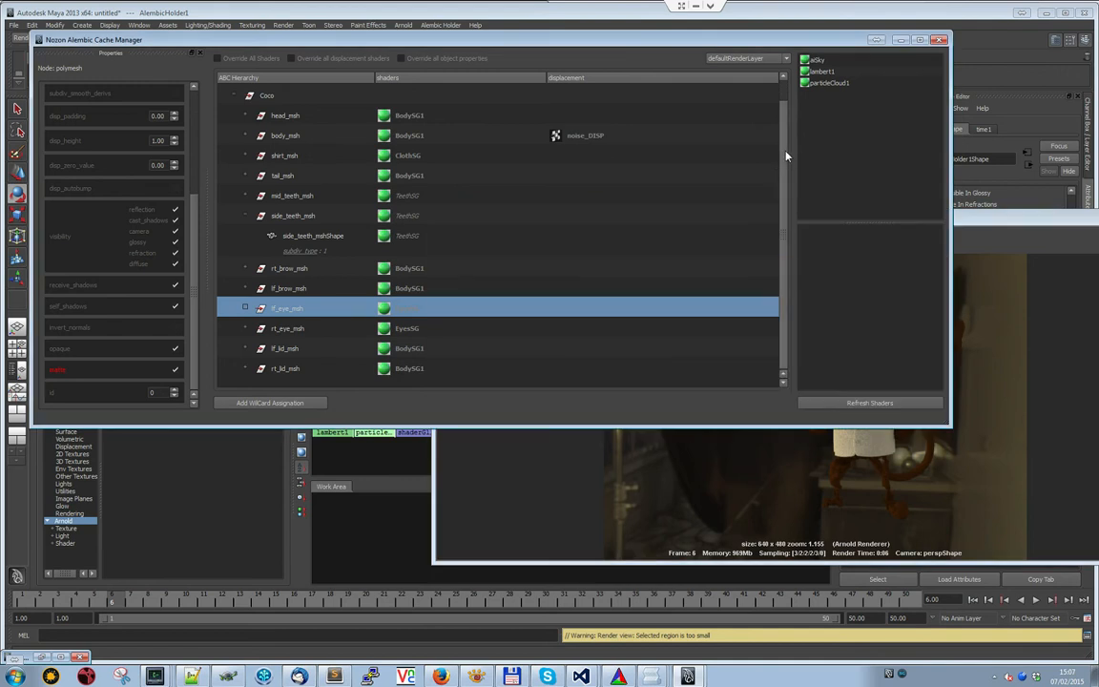
scroll(788, 127, "up", 1)
Set body_msh's disp_padding and disp_height overrides to 2.00
left_click(974, 401)
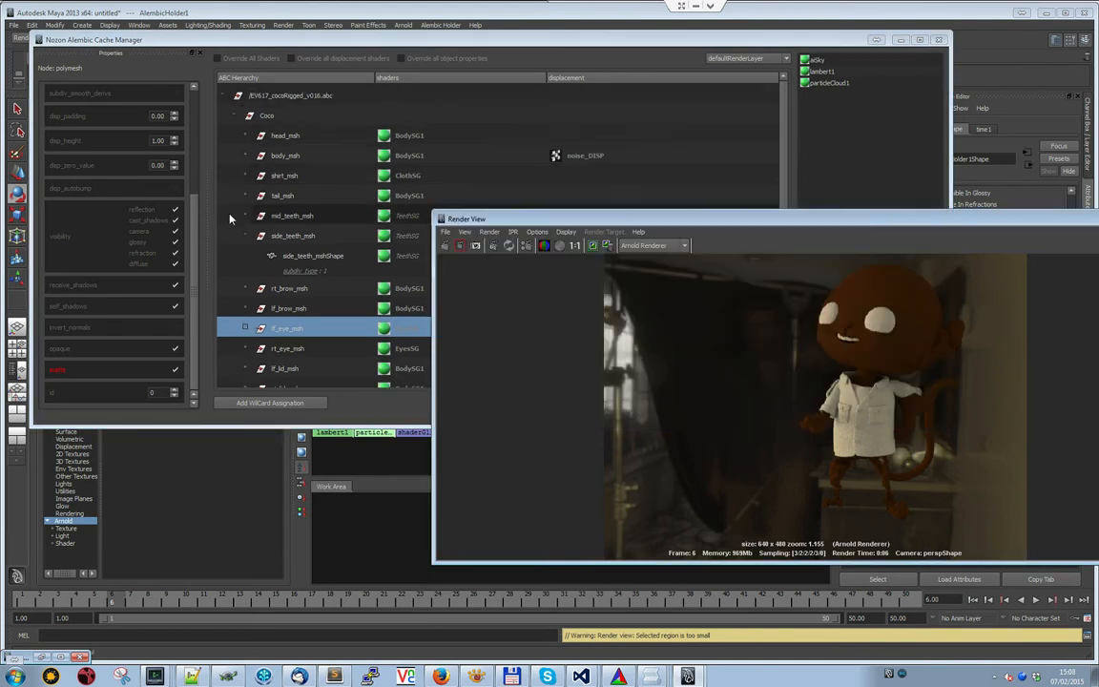
left_click(319, 265)
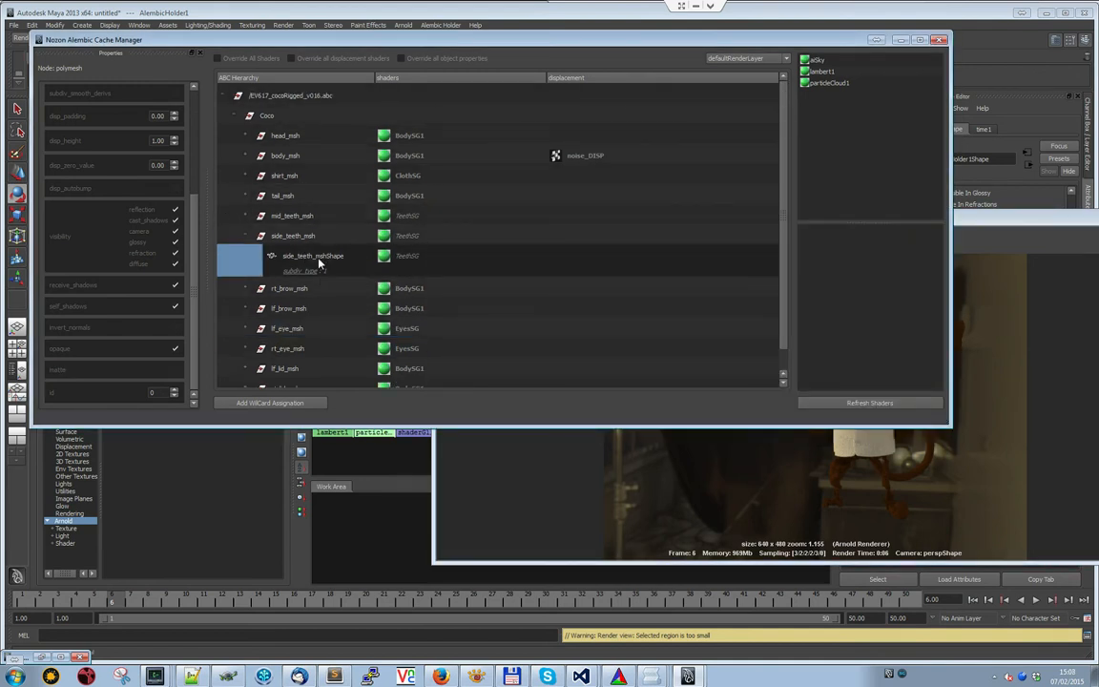
left_click(296, 156)
scroll(180, 167, "up", 2)
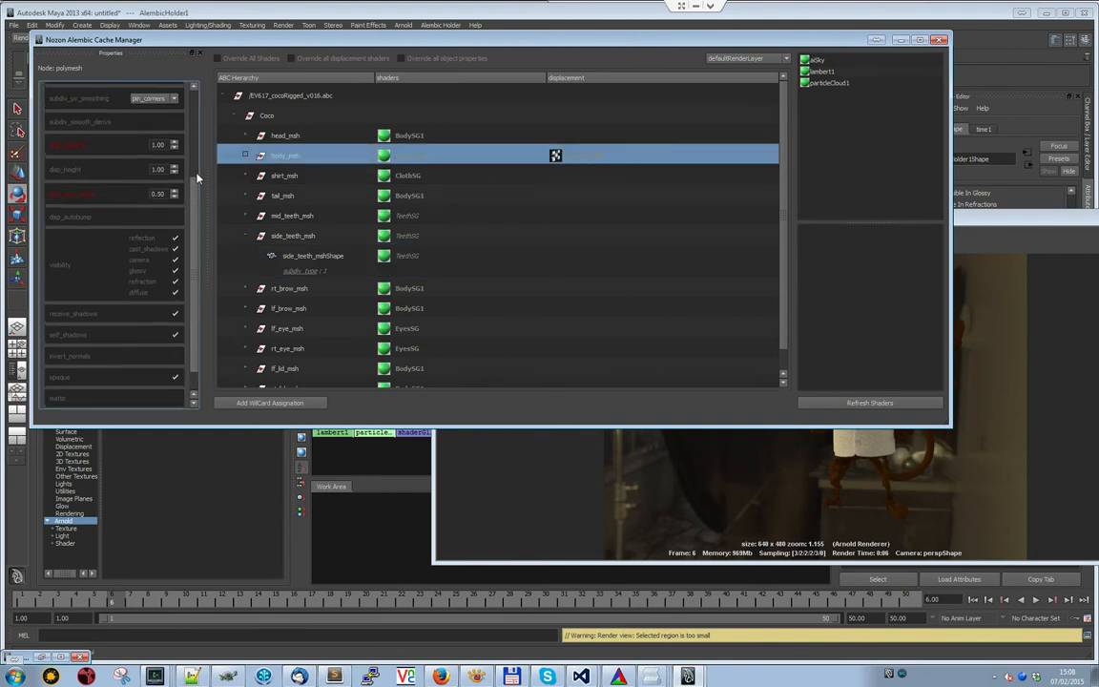
left_click_drag(167, 172, 132, 195)
type("2")
key("Return")
type("2")
key("Return")
Re-render Coco with Arnold and check the matte eyes in the render's alpha channel
left_click(487, 438)
left_click_drag(498, 224, 326, 202)
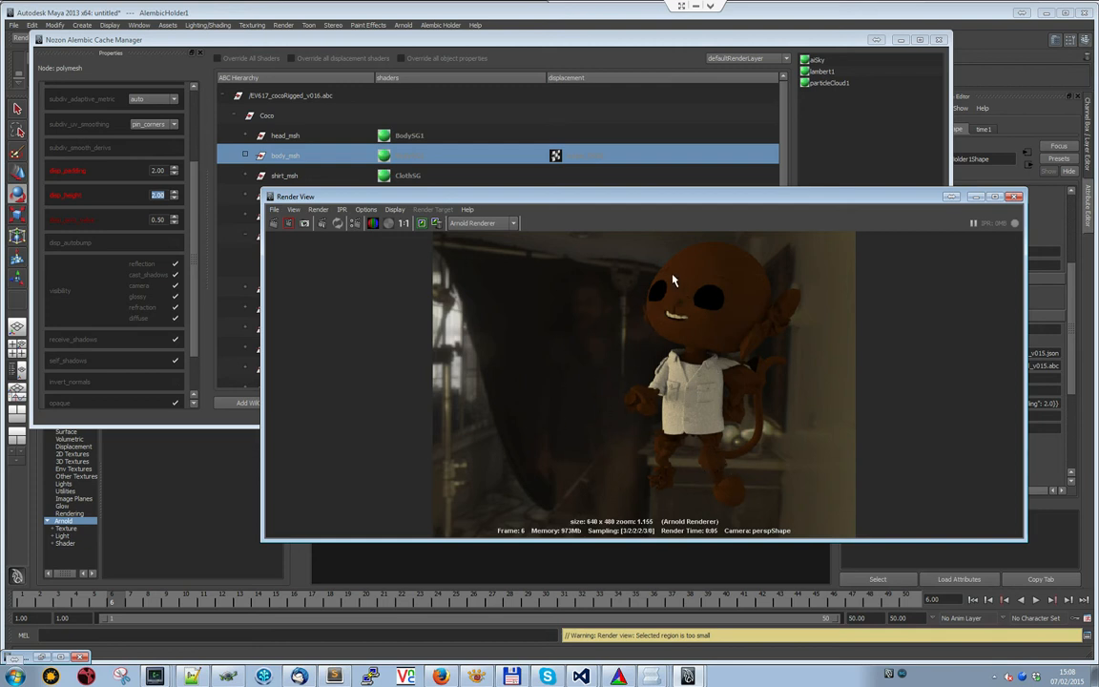
left_click(388, 223)
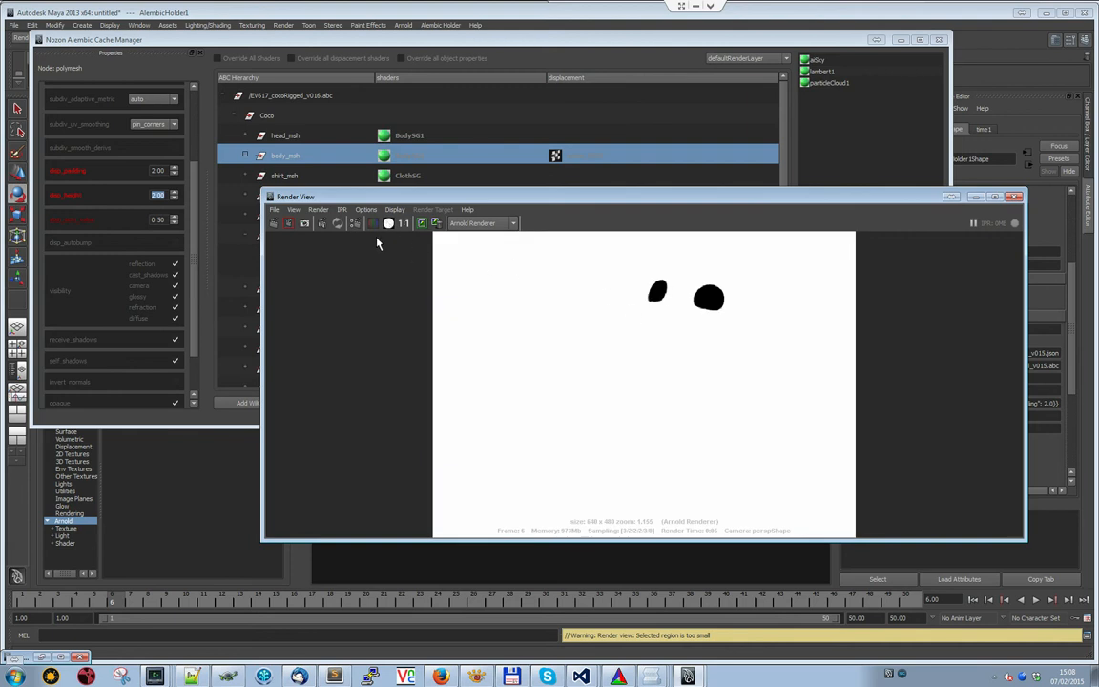
left_click(388, 223)
left_click_drag(284, 196, 542, 126)
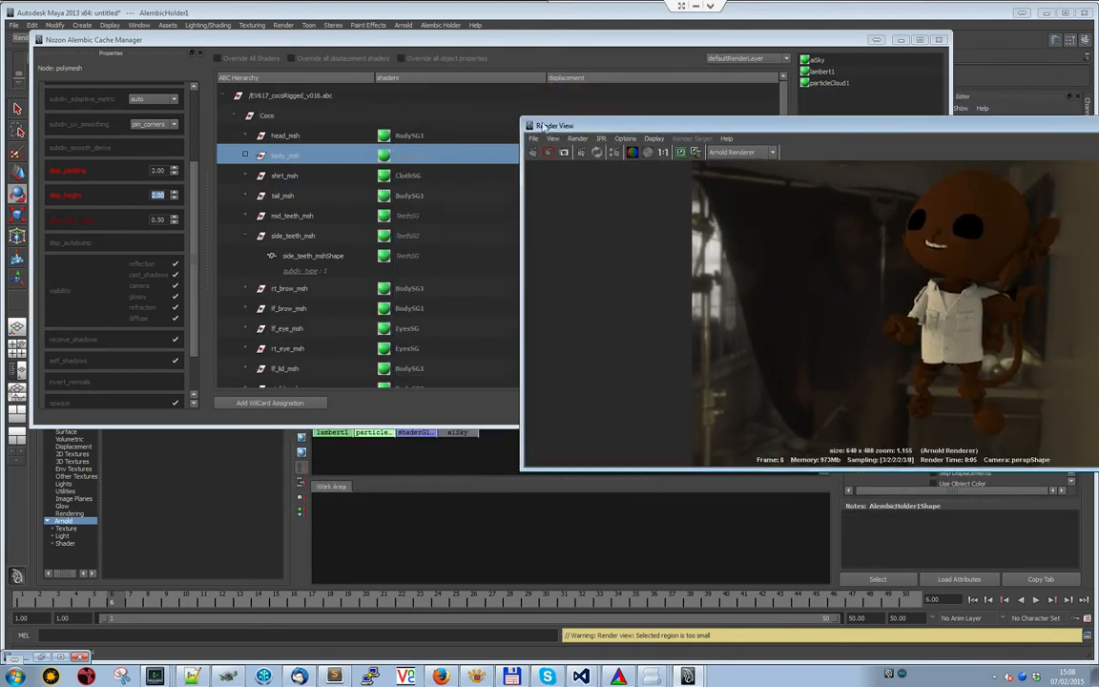
Filter the Hypershade's Arnold nodes by "st" and create an aiStandard shader
left_click_drag(99, 33, 366, 34)
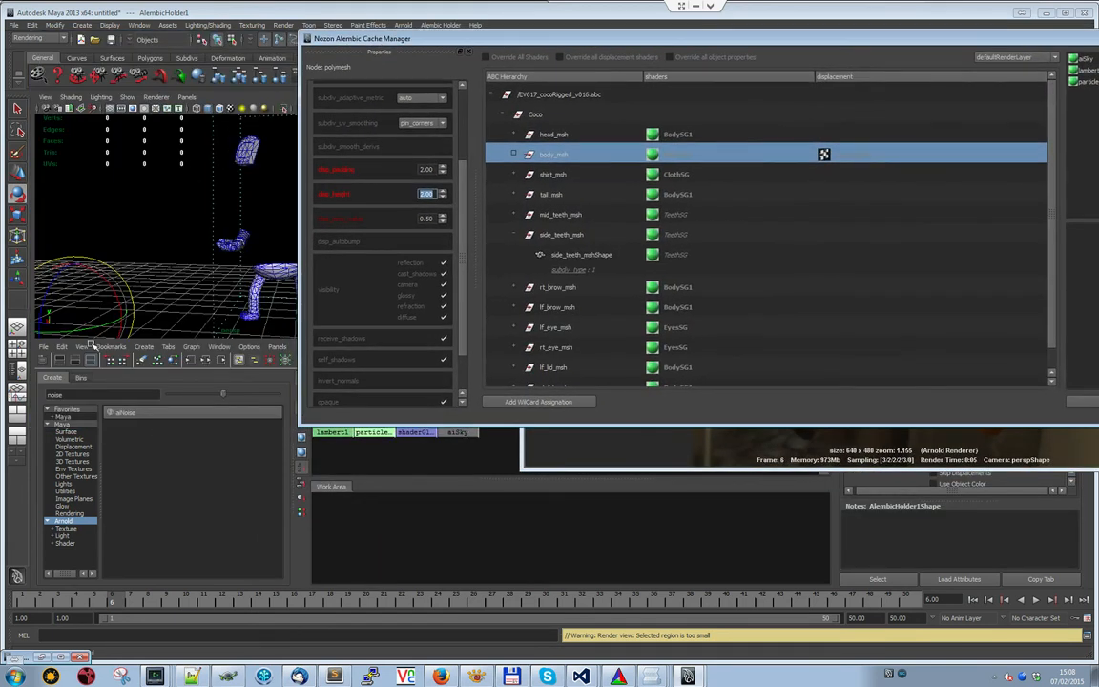
left_click(63, 423)
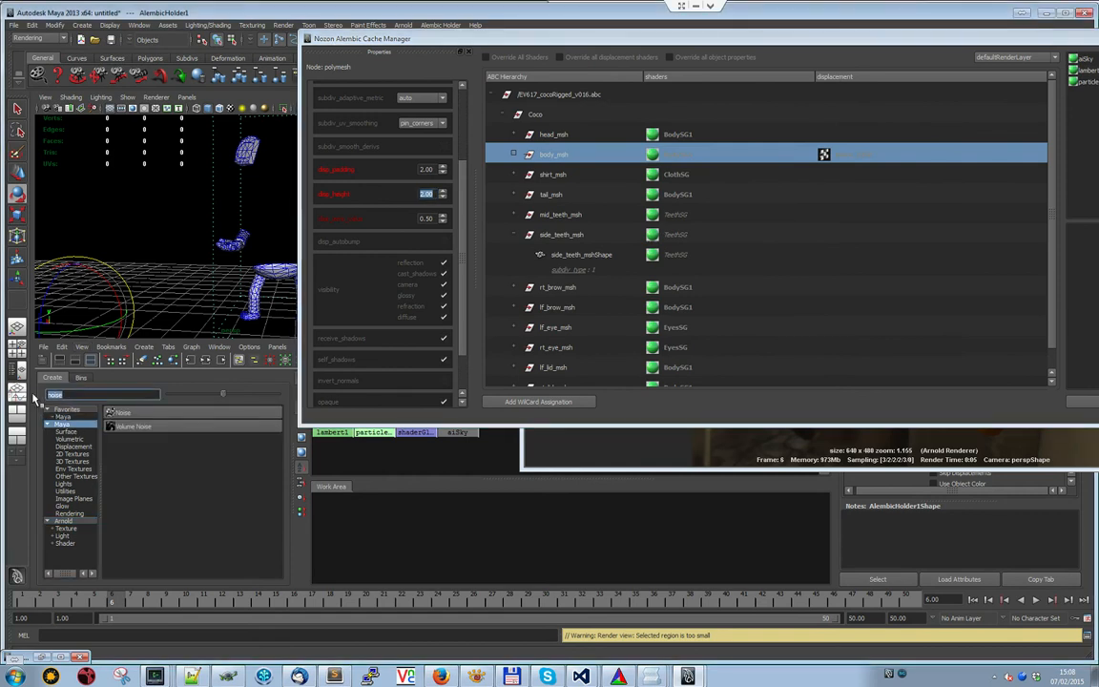
left_click(61, 521)
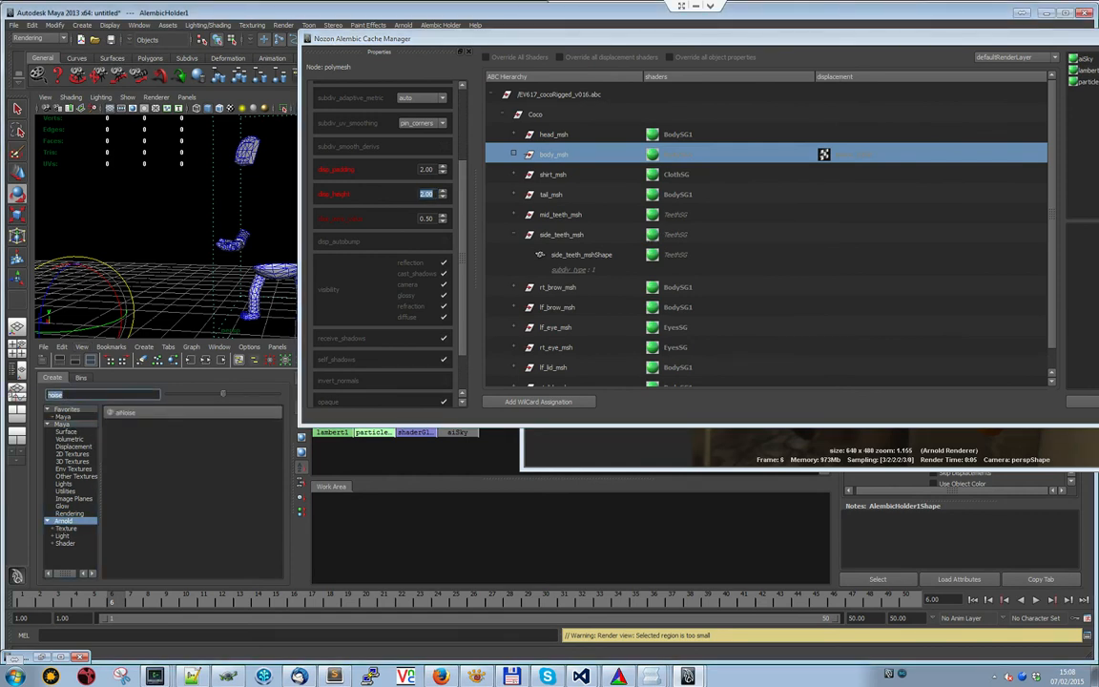
type("st")
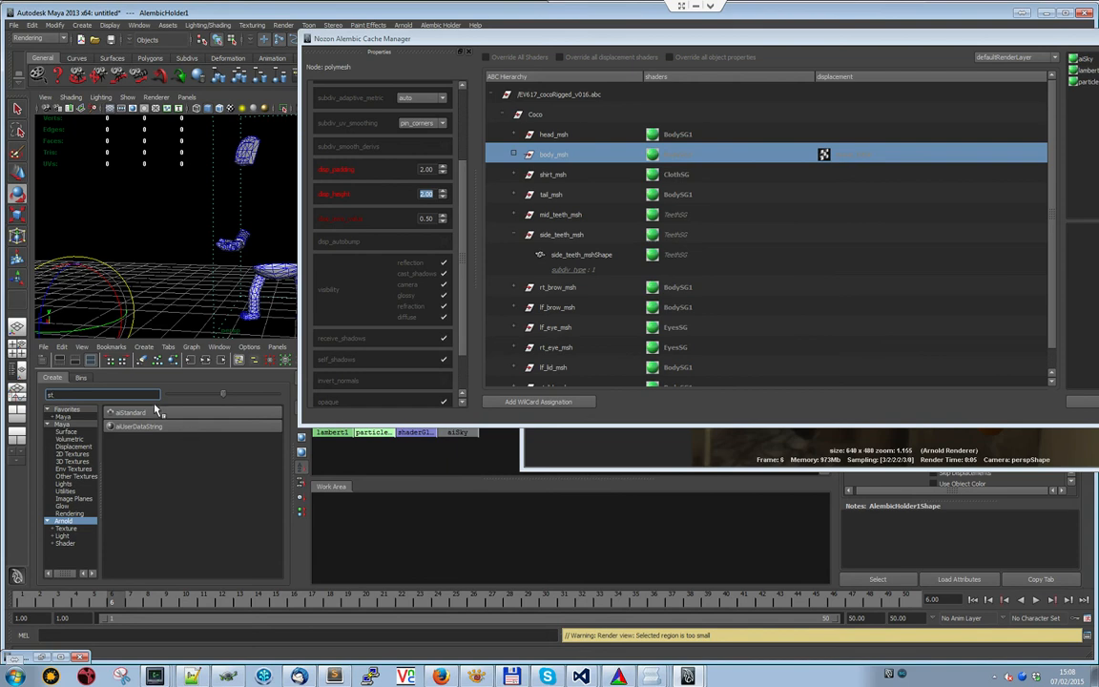
left_click(159, 412)
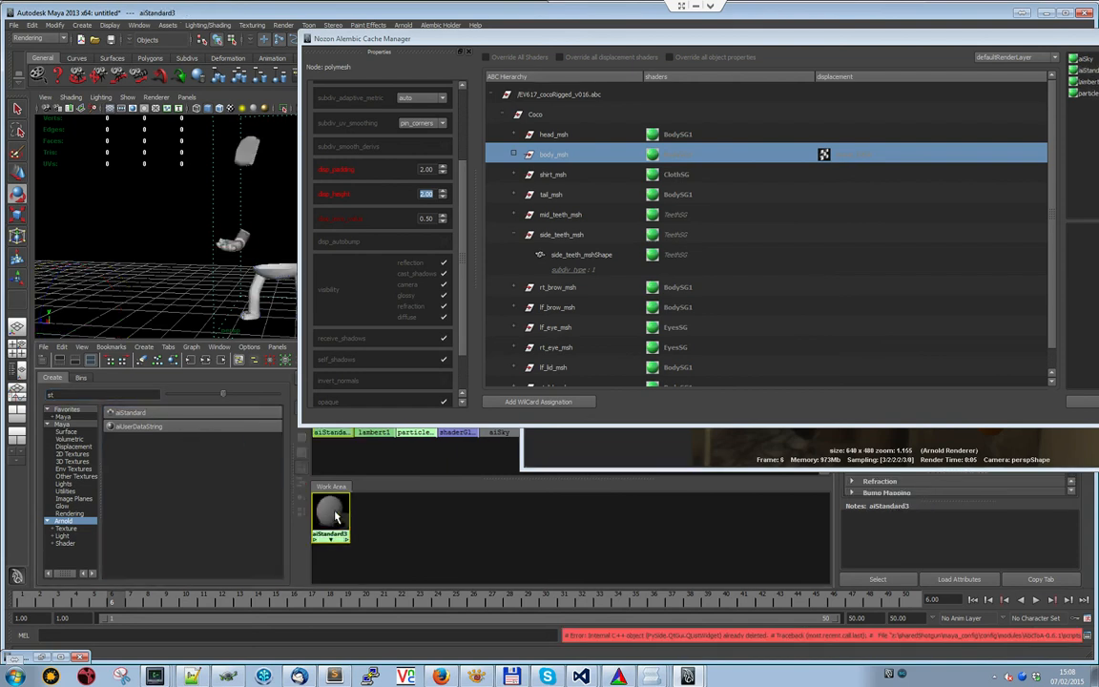
Rename the new aiStandard shader as NewShirt
left_click_drag(700, 39, 456, 48)
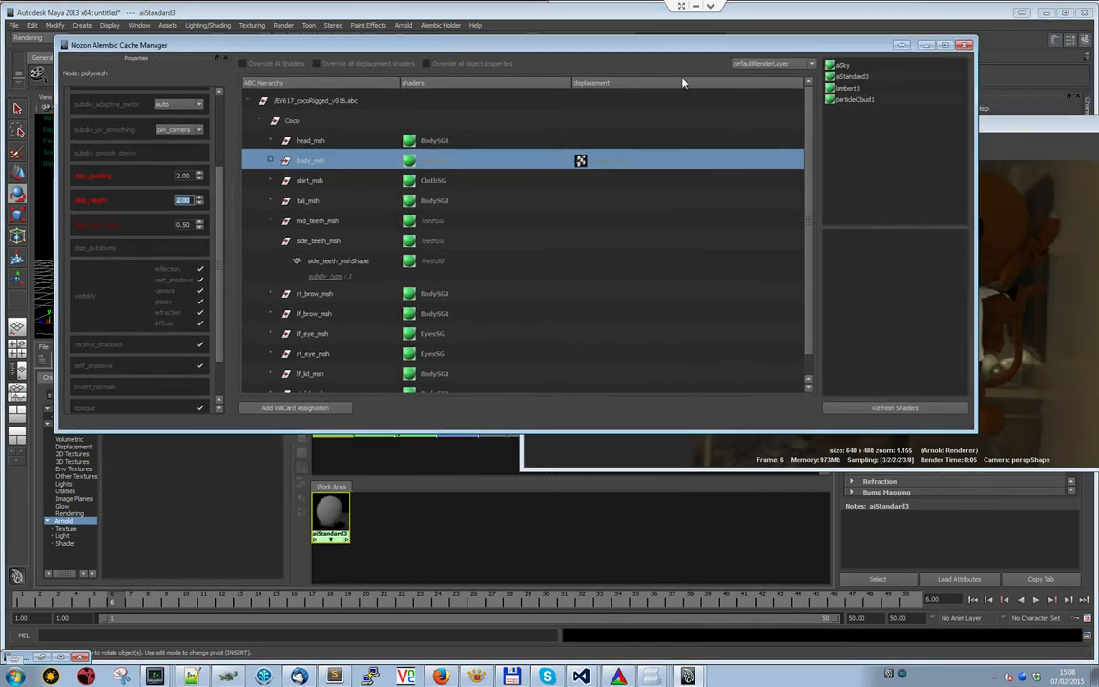
left_click(847, 92)
left_click(856, 78)
left_click(980, 235)
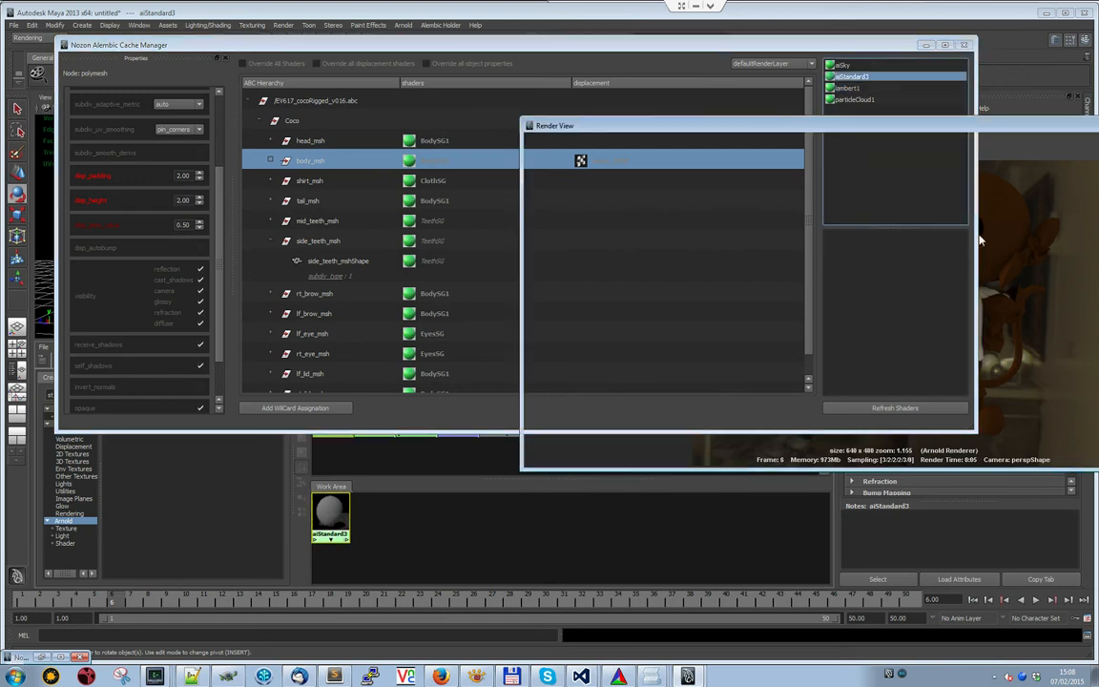
left_click_drag(877, 47, 656, 47)
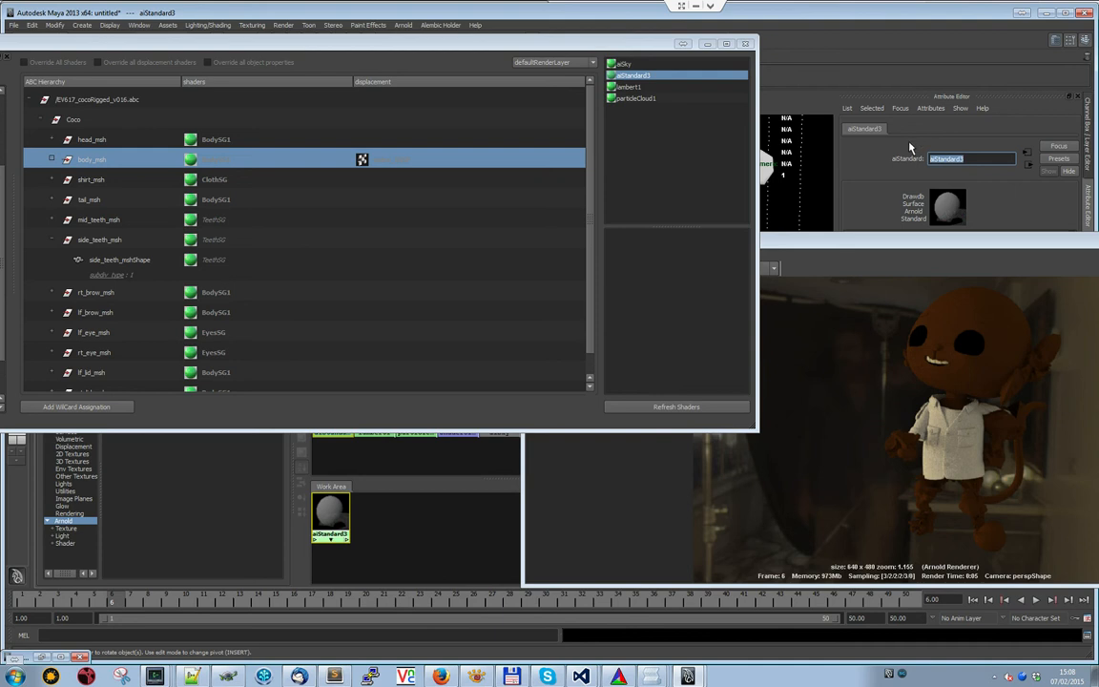
type("Nez")
type("Shir")
key("Return")
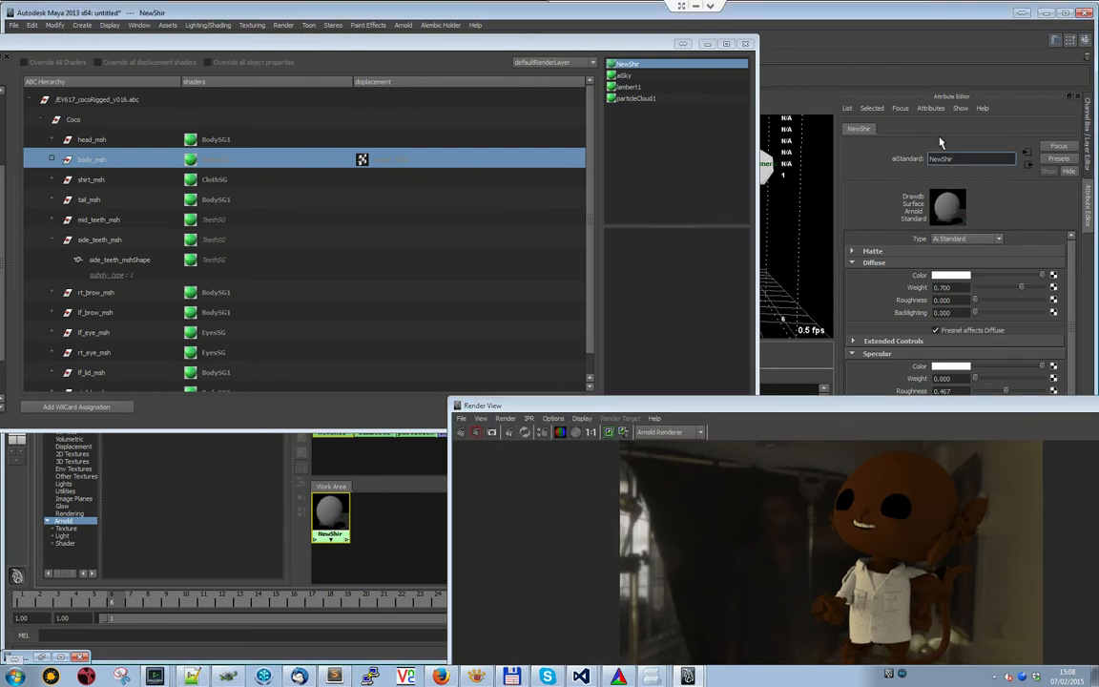
Change NewShirt's diffuse color to a saturated red
left_click(950, 274)
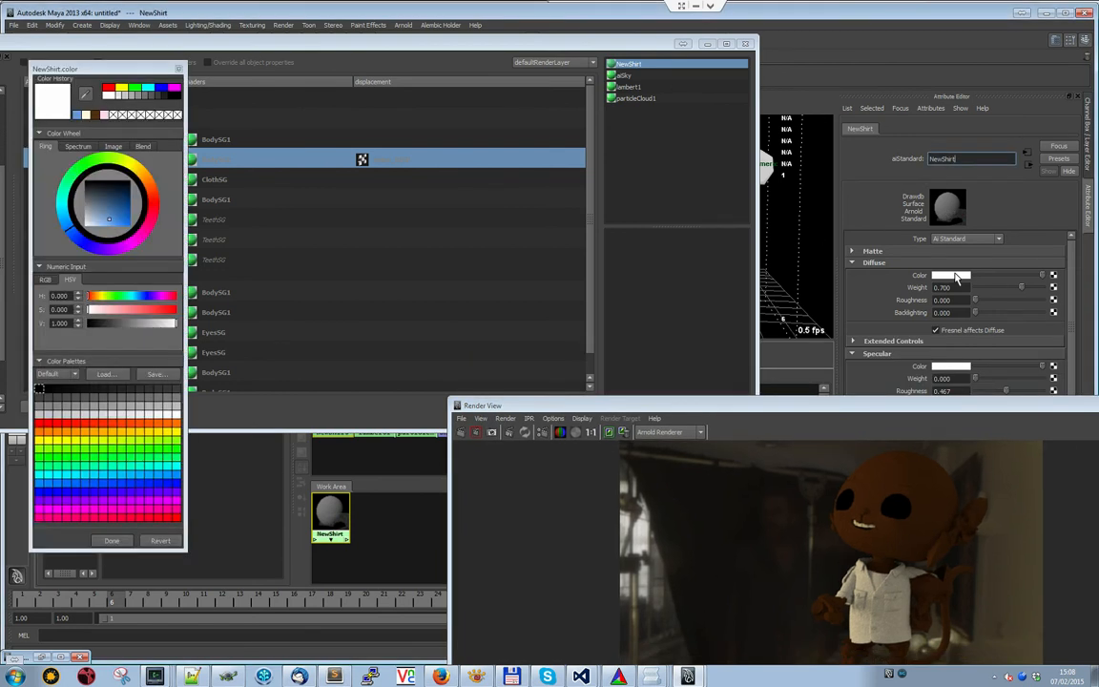
left_click(149, 204)
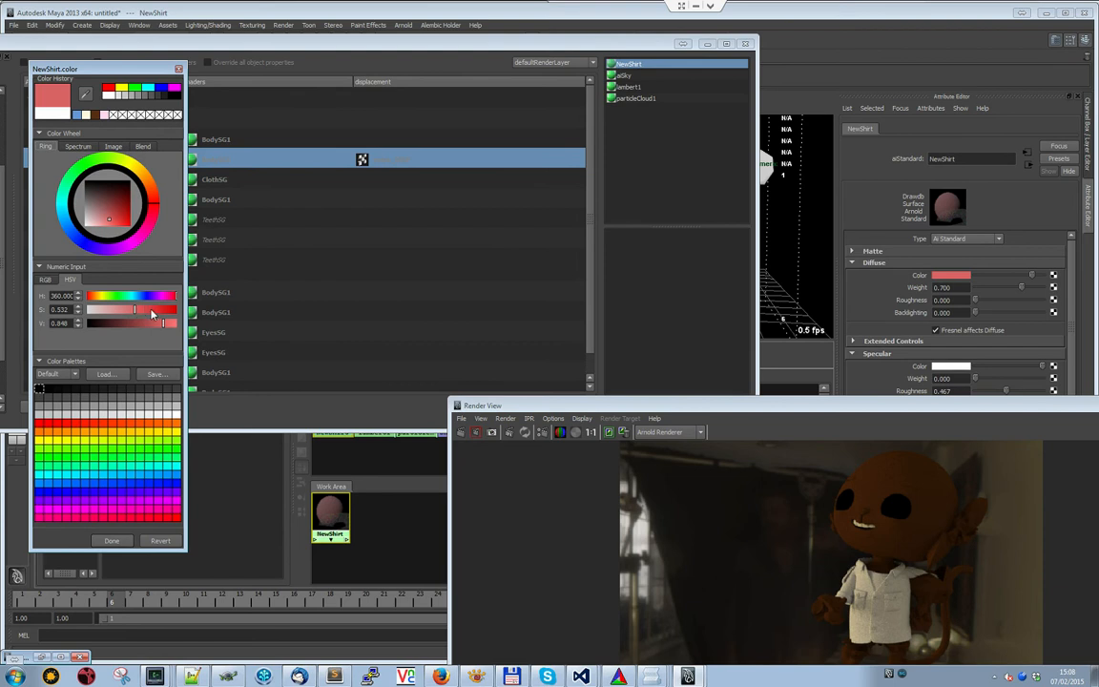
left_click(157, 310)
left_click(112, 540)
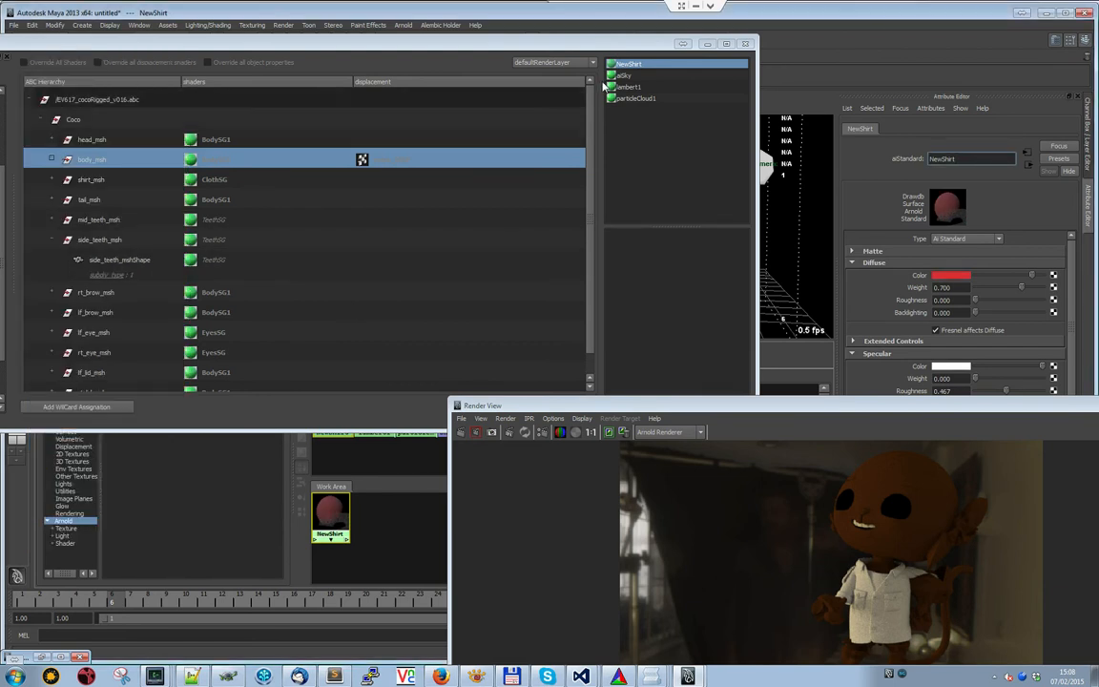
Assign the NewShirt shader to shirt_msh in the Alembic hierarchy and re-render Coco with Arnold
left_click_drag(635, 65, 226, 179)
left_click_drag(782, 406, 521, 143)
left_click(201, 170)
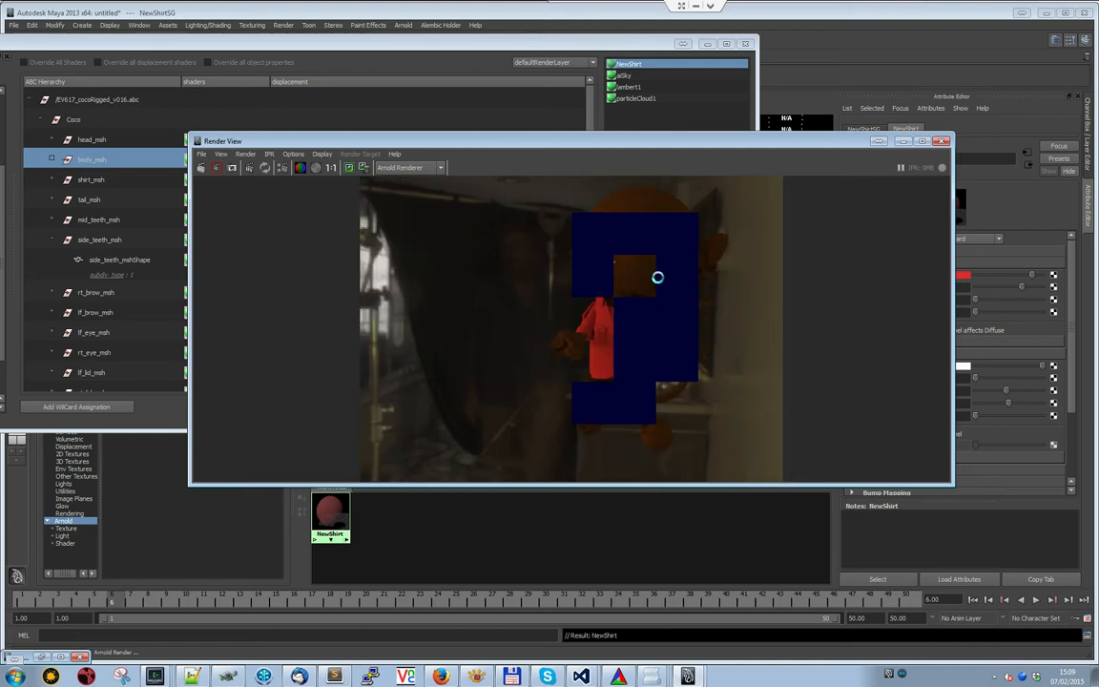
left_click_drag(330, 142, 690, 140)
left_click_drag(521, 42, 677, 39)
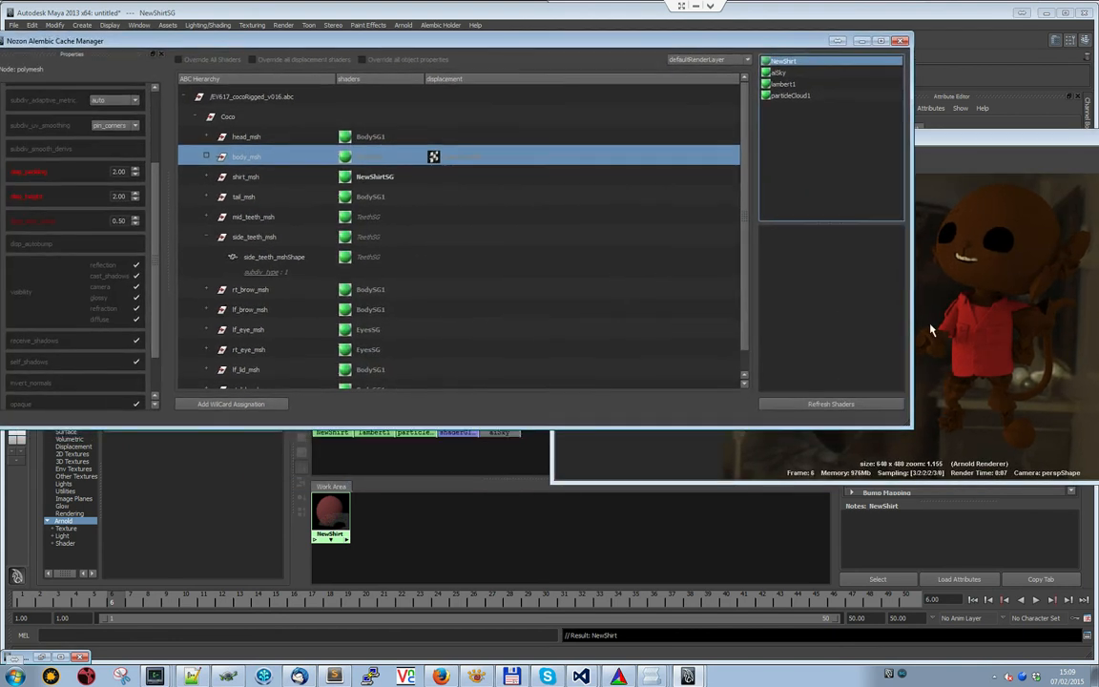
Switch to Total Commander to check the exported shaders_EV407_cocoRigged_v015 file in the EV407 abc folder, and return to Maya
left_click_drag(331, 515, 465, 515)
left_click_drag(718, 47, 891, 69)
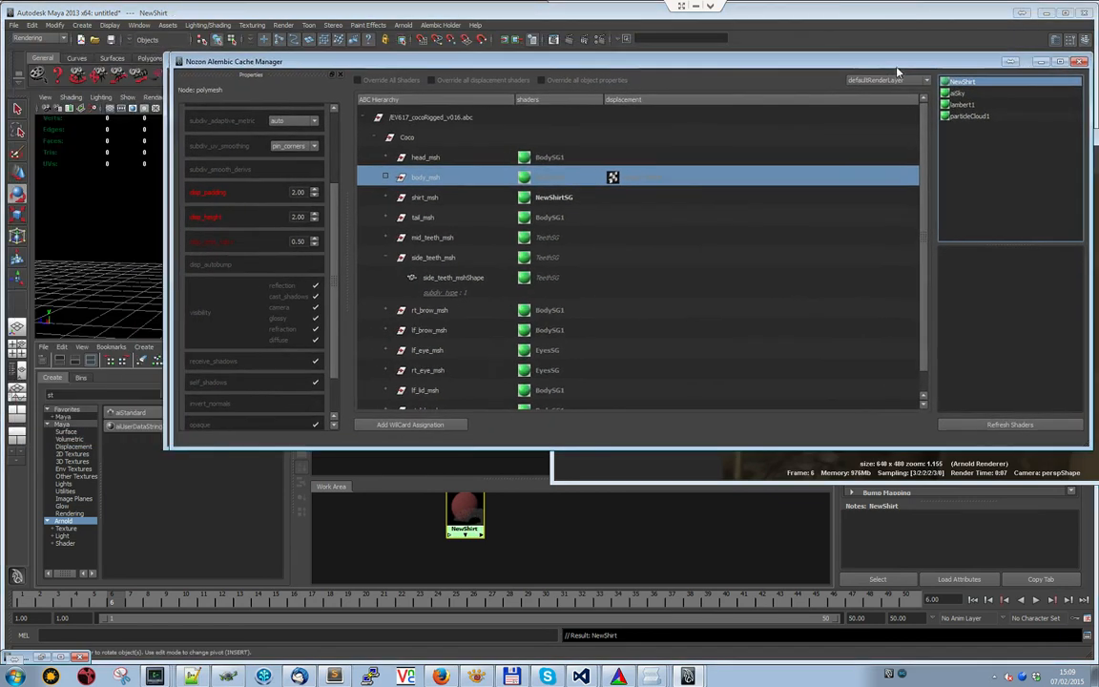
left_click_drag(748, 61, 646, 54)
left_click(513, 673)
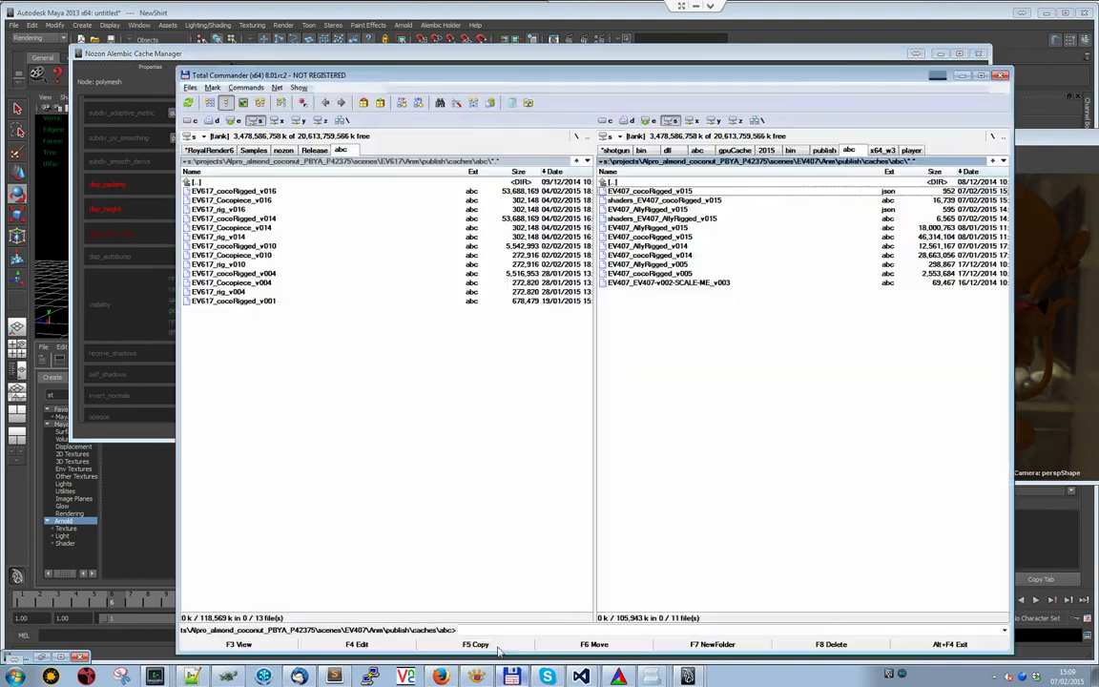
left_click(699, 202)
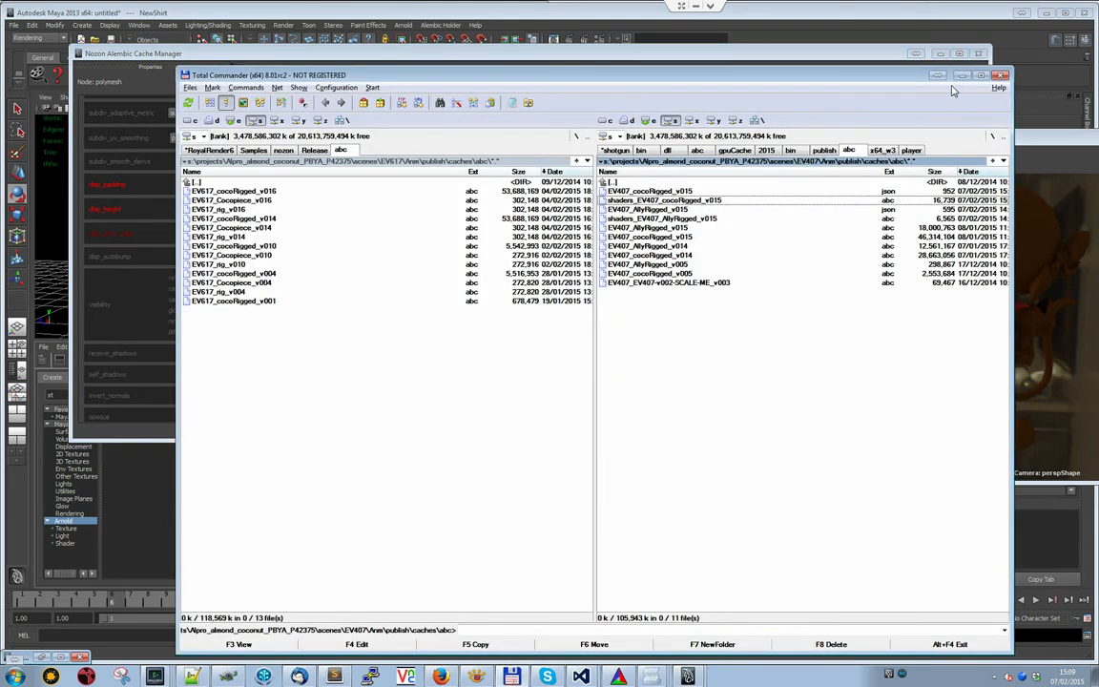
left_click(862, 68)
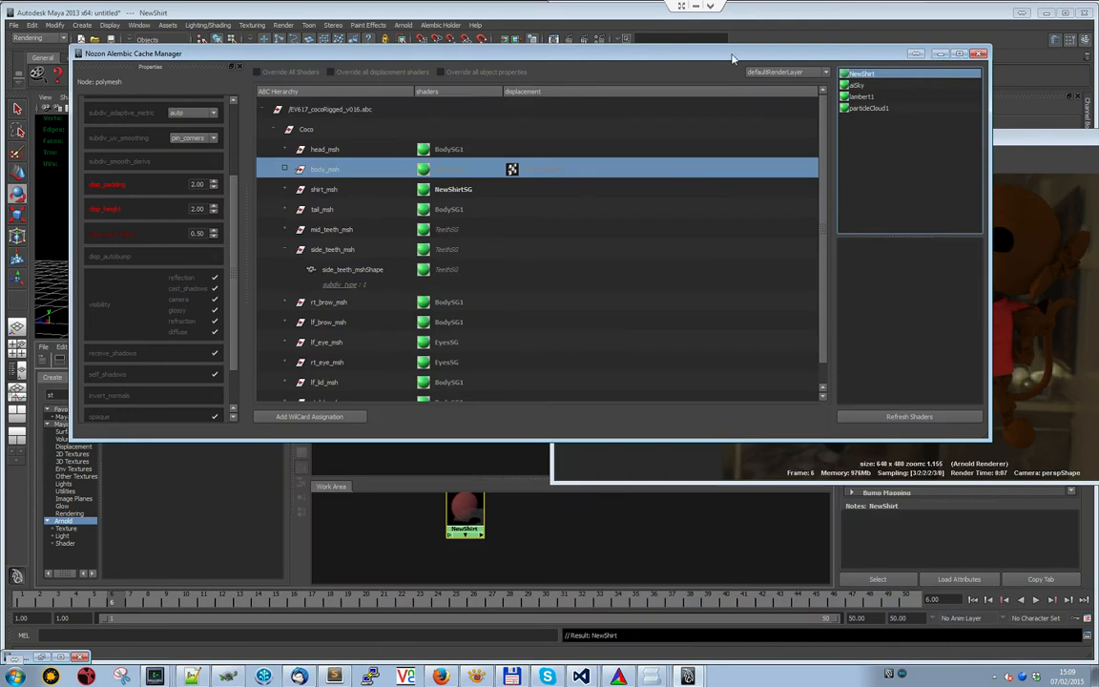
Create an abcMayaShader node in the Hypershade
left_click_drag(731, 54, 956, 47)
left_click(76, 425)
left_click_drag(69, 395, 10, 393)
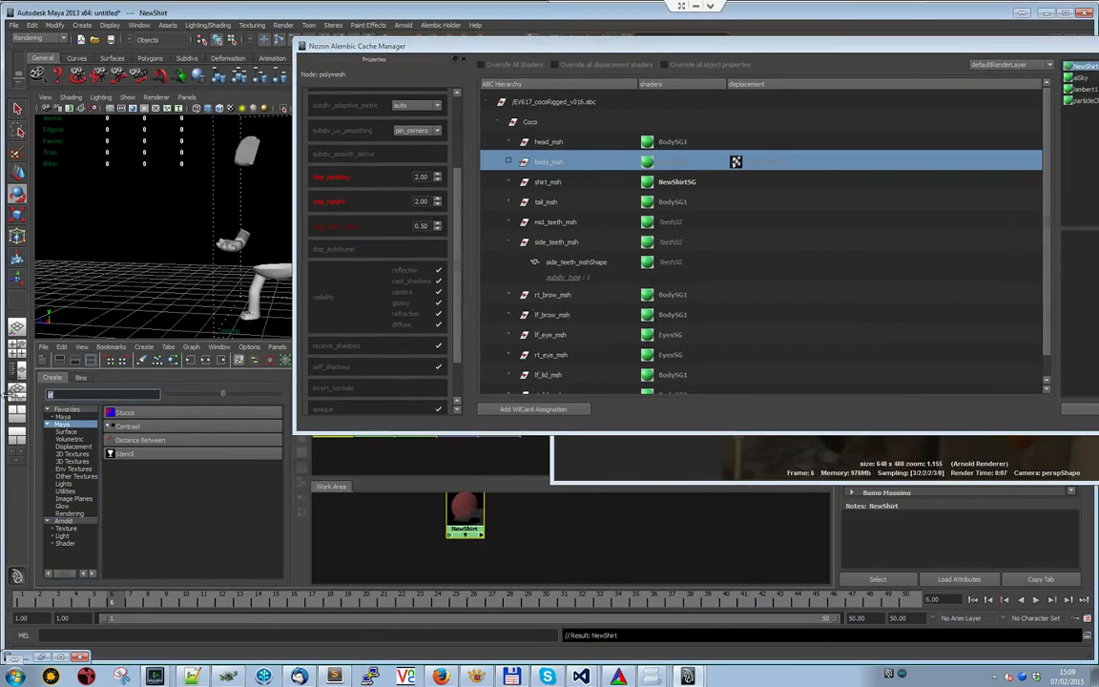
key("BackSpace")
left_click(131, 414)
left_click_drag(666, 52, 186, 85)
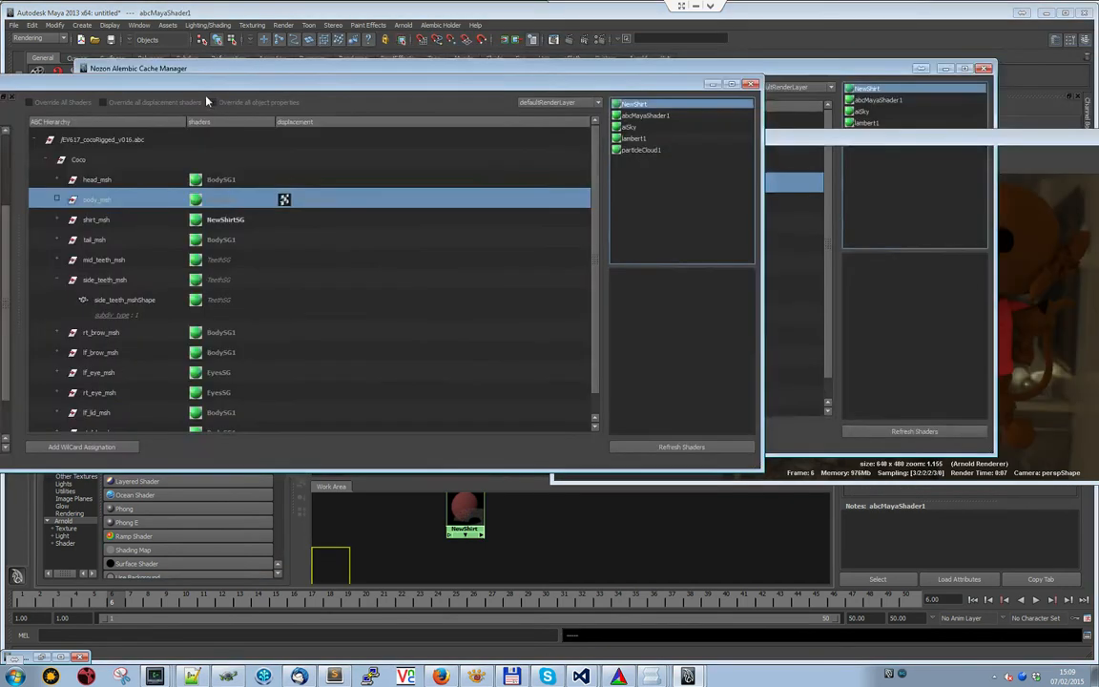
Set the new abcMayaShader node's ABC Path to the exported shaders_EV407_cocoRigged_v015.abc file
key("alt+Tab")
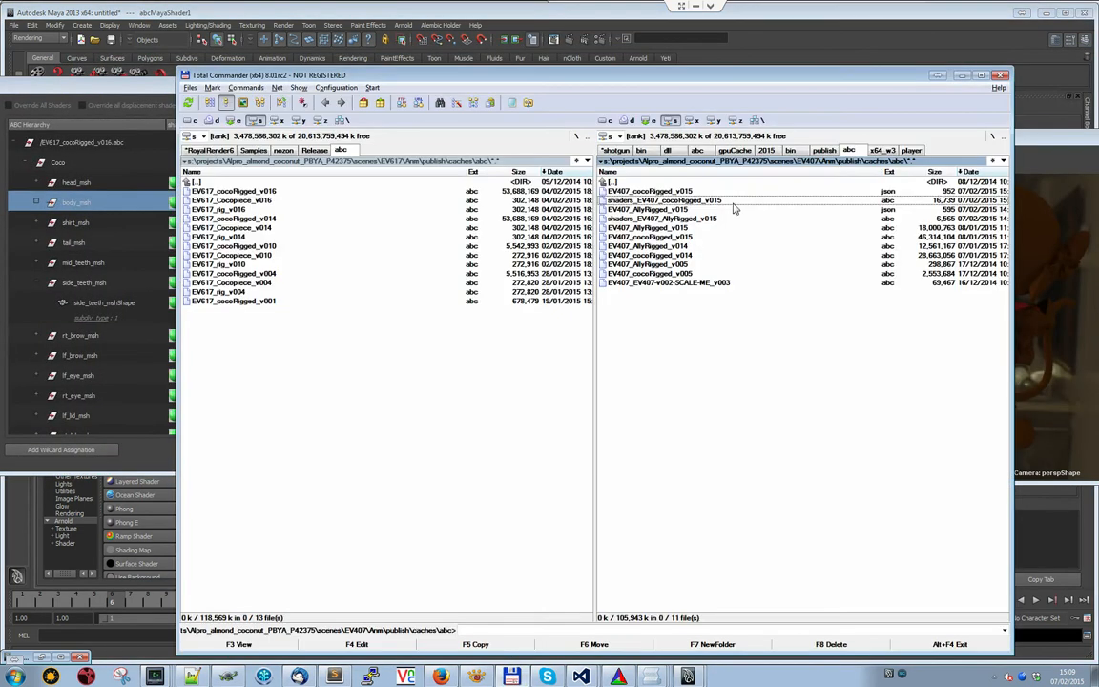
left_click(902, 161)
left_click_drag(1021, 135, 638, 348)
left_click(949, 205)
key("ctrl+v")
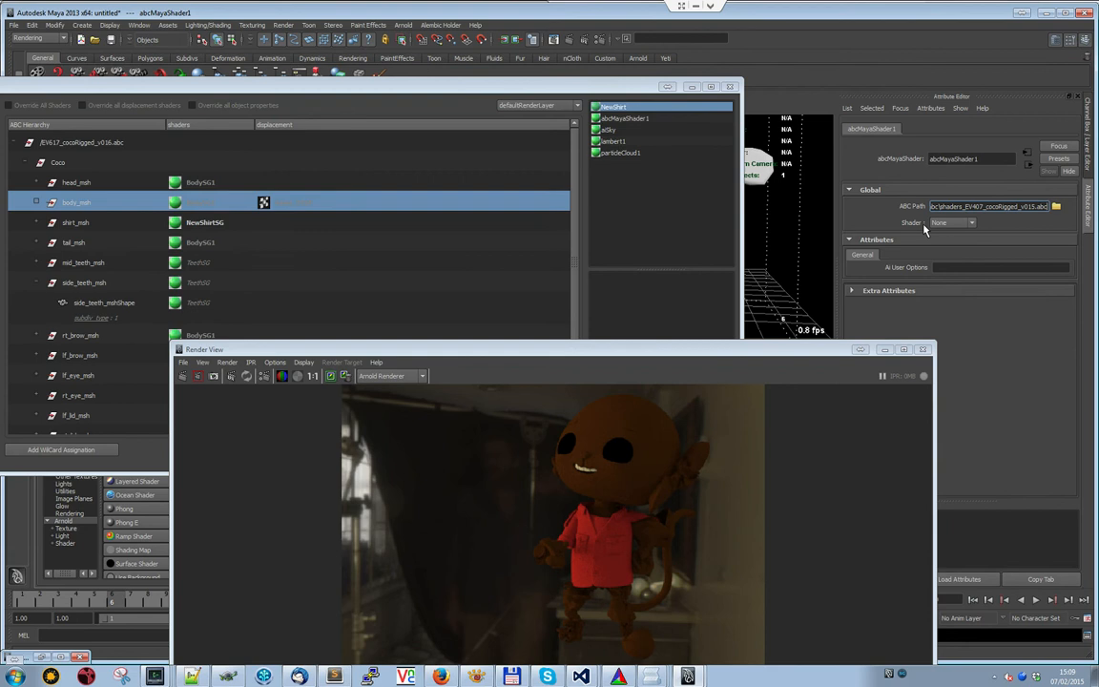
Load the ClothSG and BodySG1 shaders in abcMayaShader1 and examine their exposed attributes and the extra attributes
left_click(949, 223)
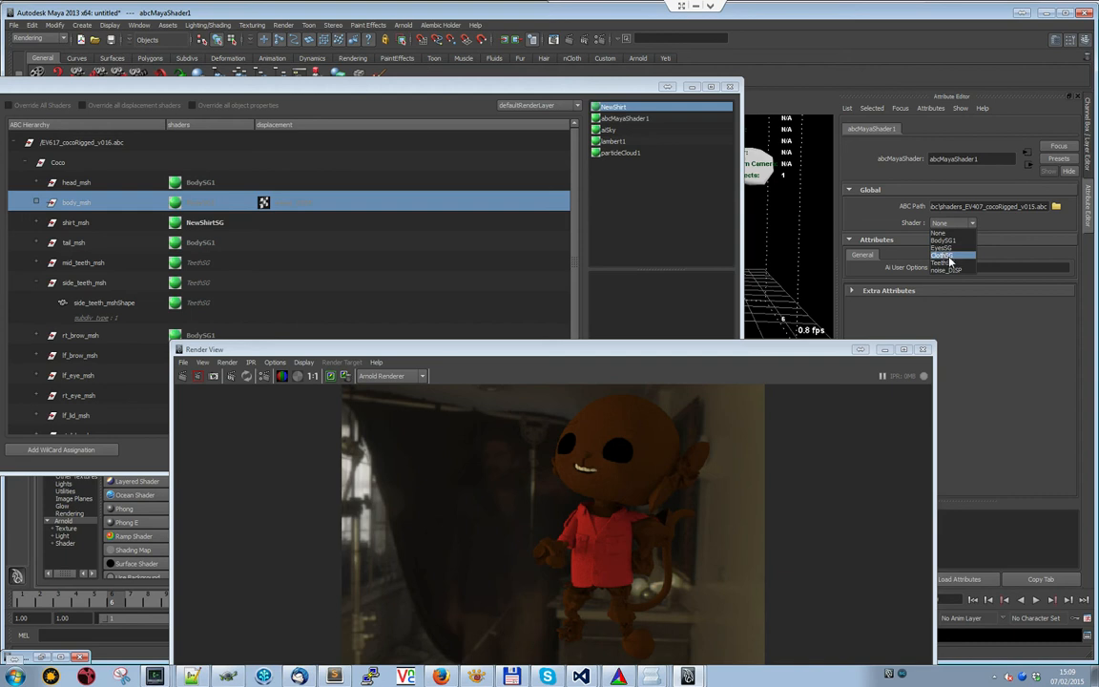
left_click(950, 255)
left_click(895, 291)
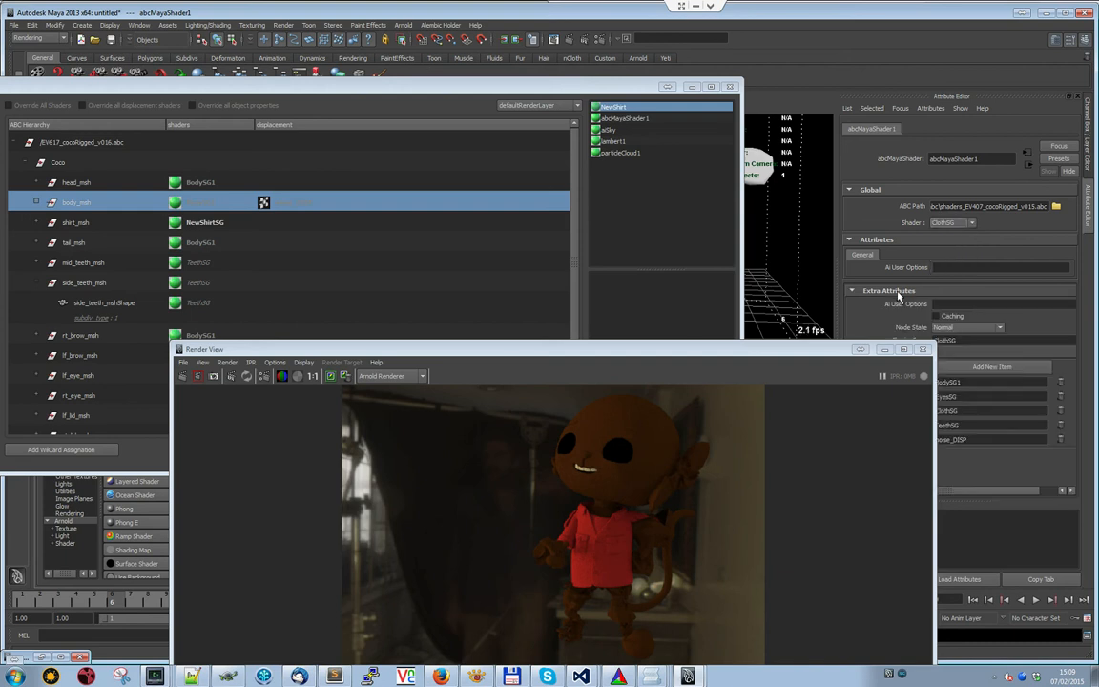
left_click_drag(869, 349, 698, 354)
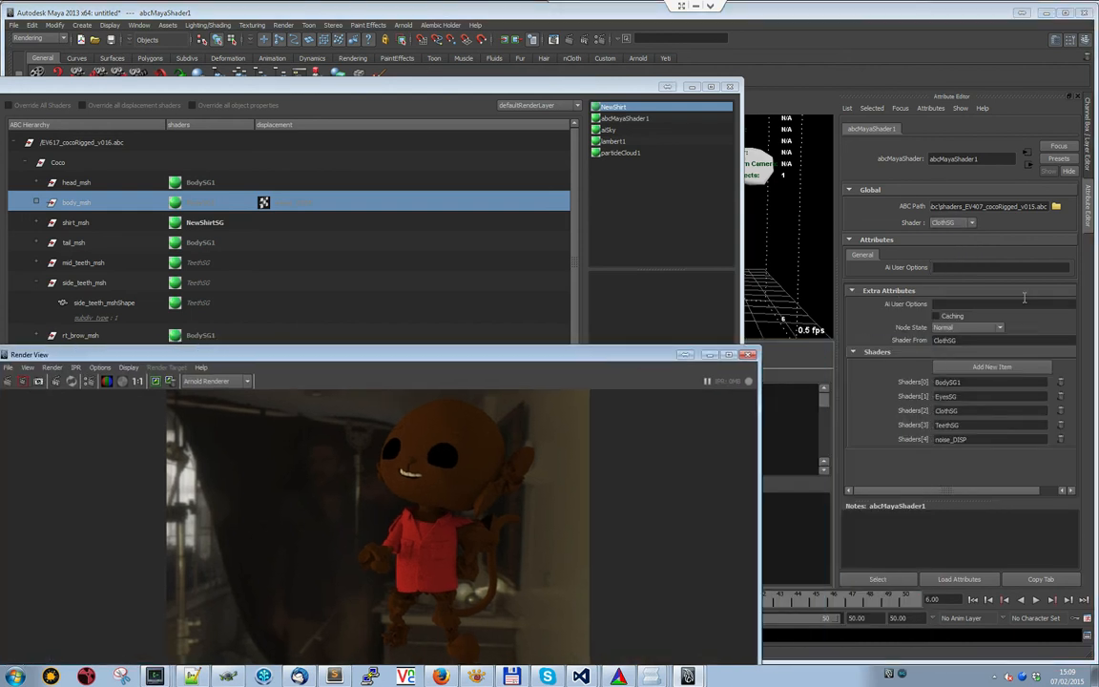
left_click(955, 224)
left_click(946, 229)
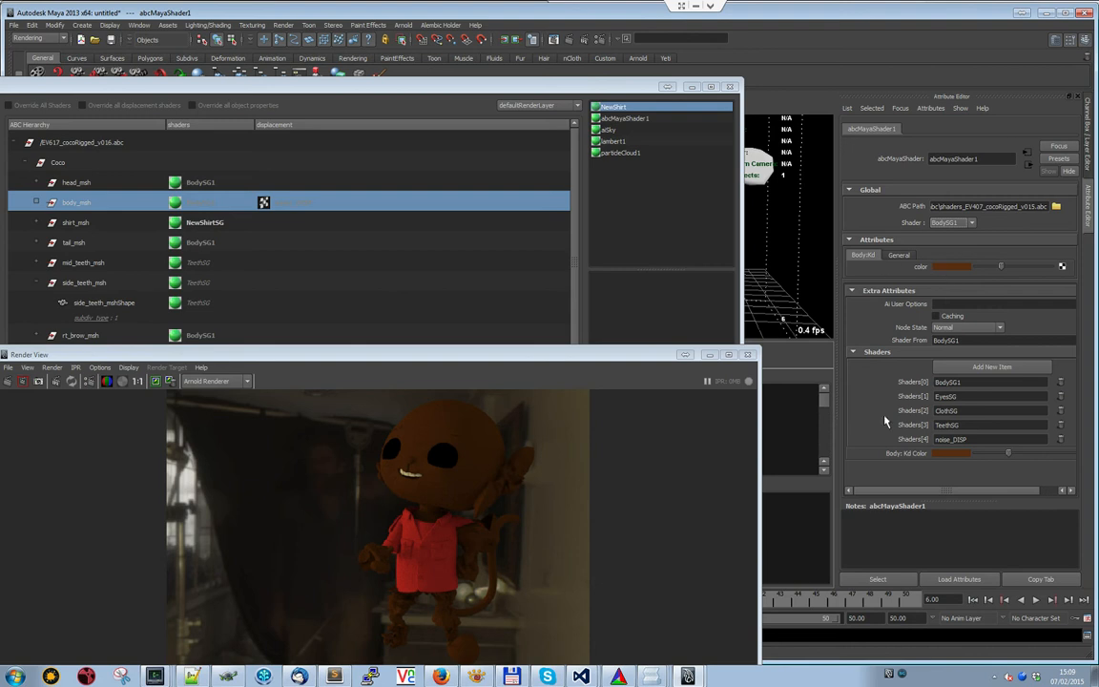
left_click(854, 352)
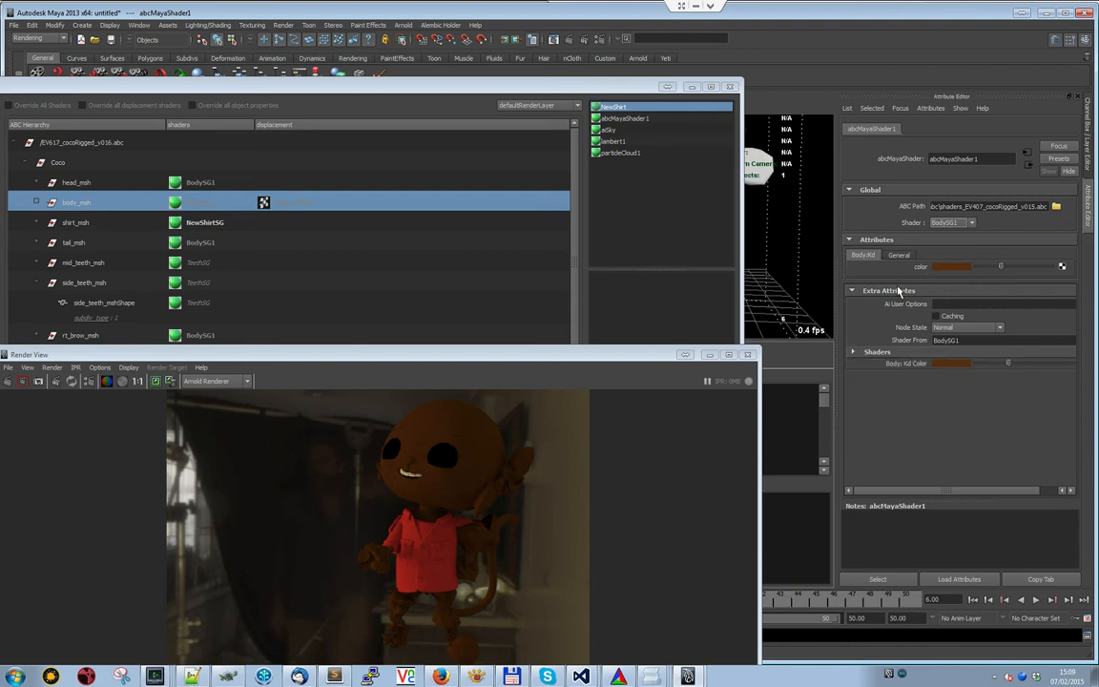
left_click(871, 291)
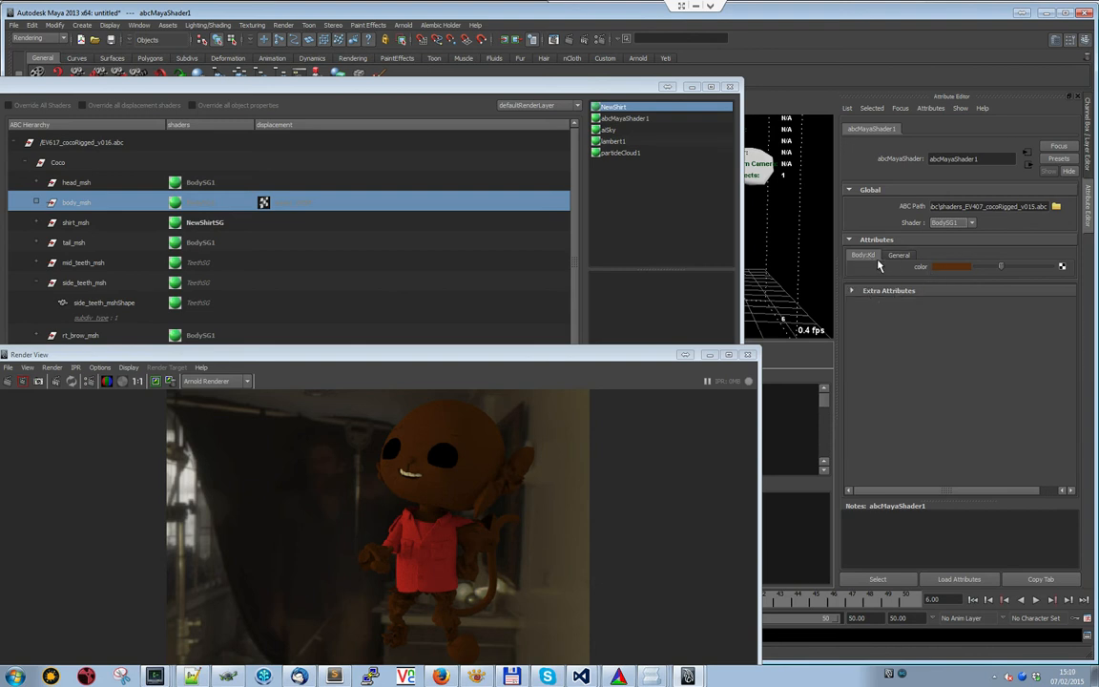
Load the EyesSG, TeethSG and noise_DISP shaders in turn in abcMayaShader1 and examine their exposed attributes
left_click(951, 222)
left_click(945, 249)
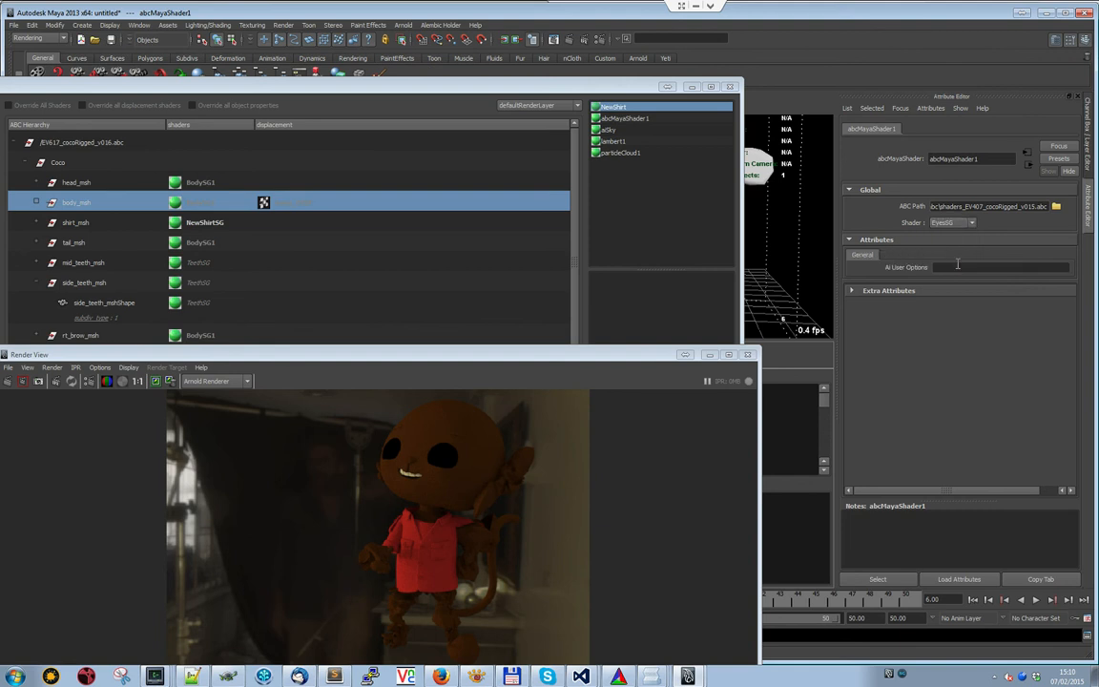
left_click(952, 224)
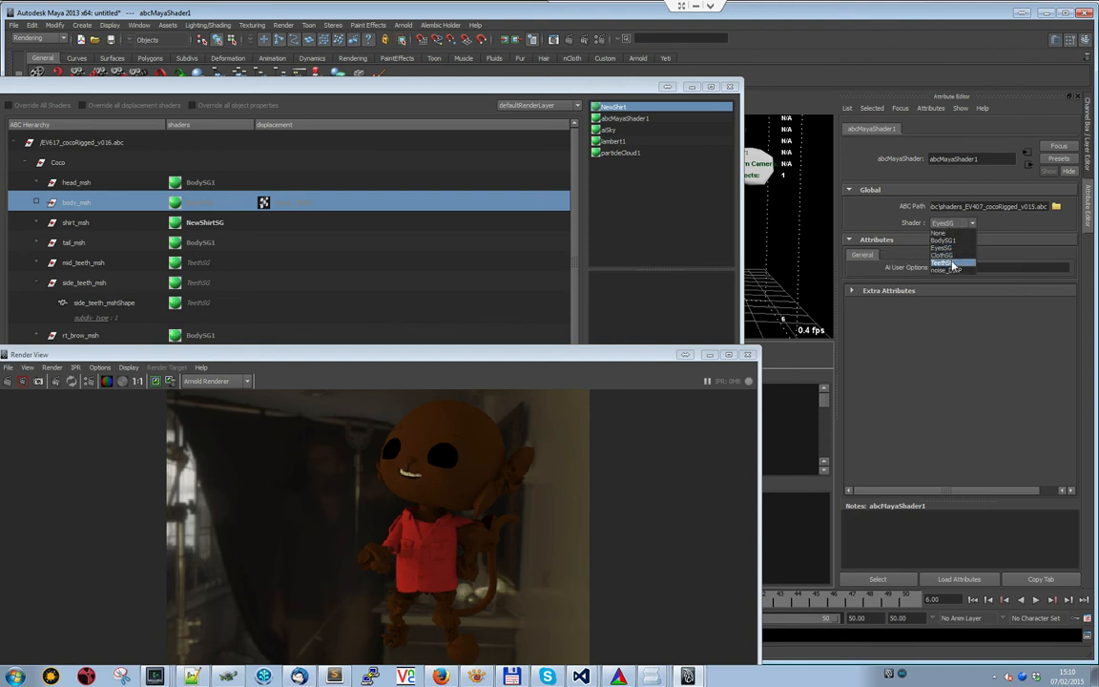
left_click(943, 263)
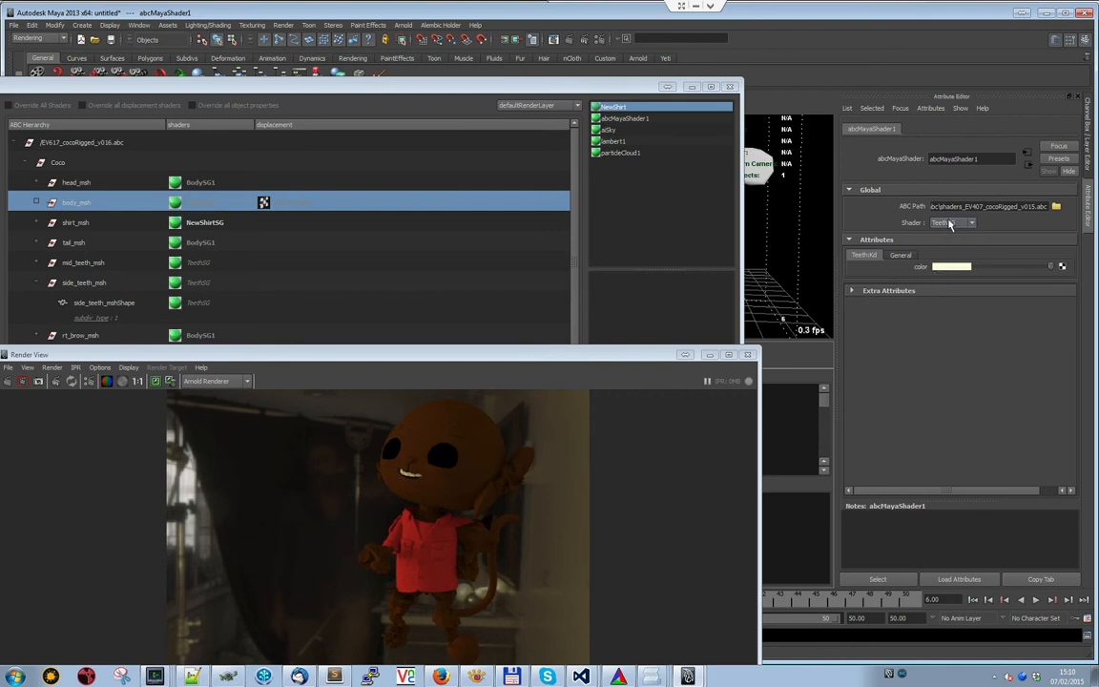
left_click(952, 222)
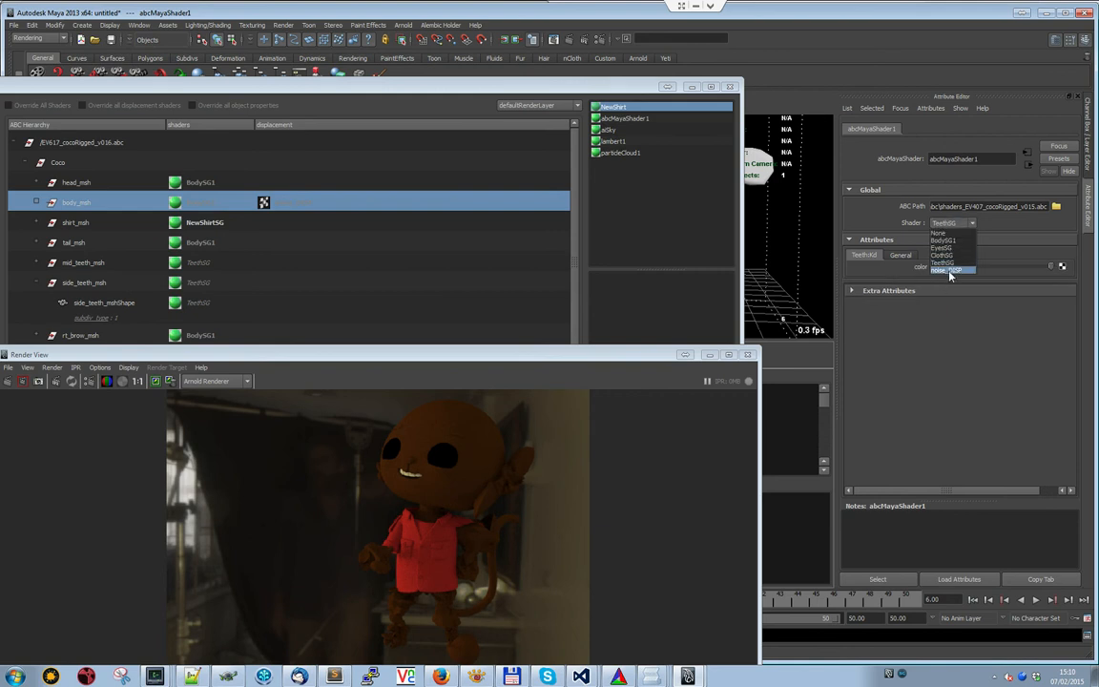
left_click(950, 267)
left_click(878, 278)
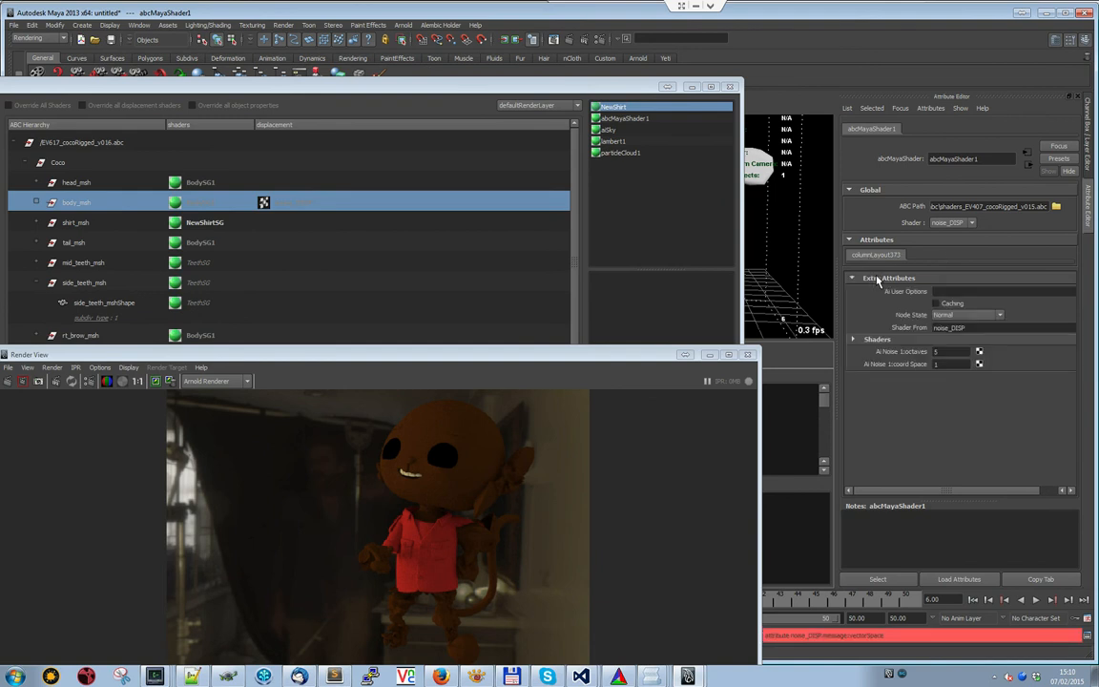
Set abcMayaShader1's shader to BodySG1 and arrange the windows so the cache manager's shader list and the node's attributes are accessible
left_click(952, 223)
left_click(940, 234)
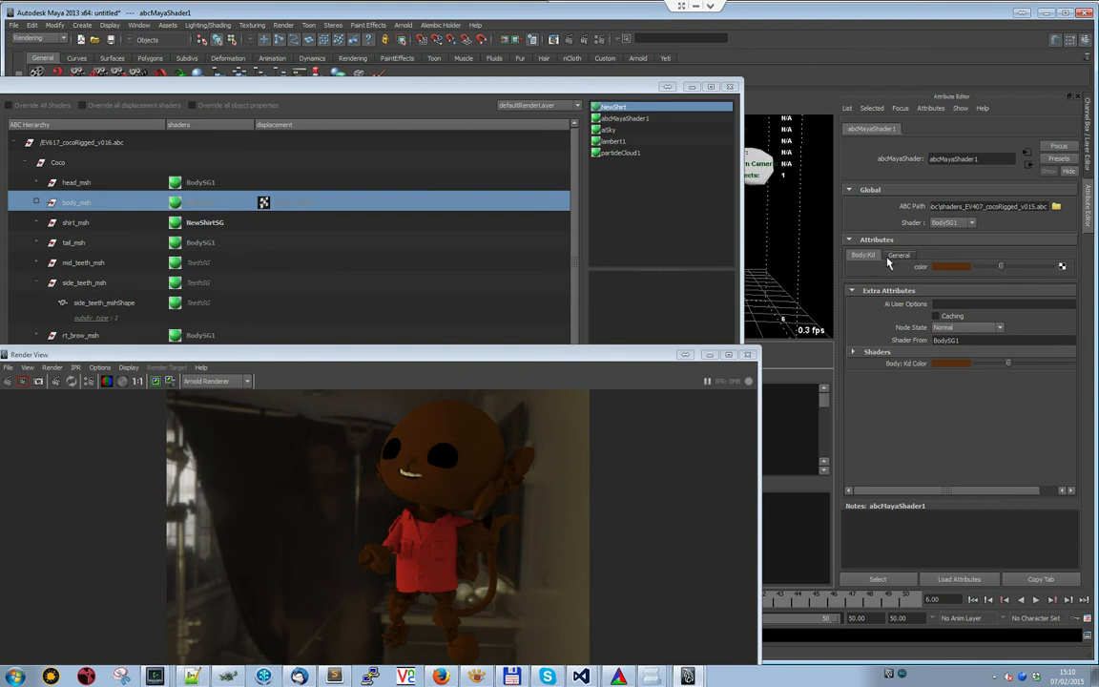
left_click_drag(535, 359, 991, 327)
left_click_drag(421, 89, 462, 89)
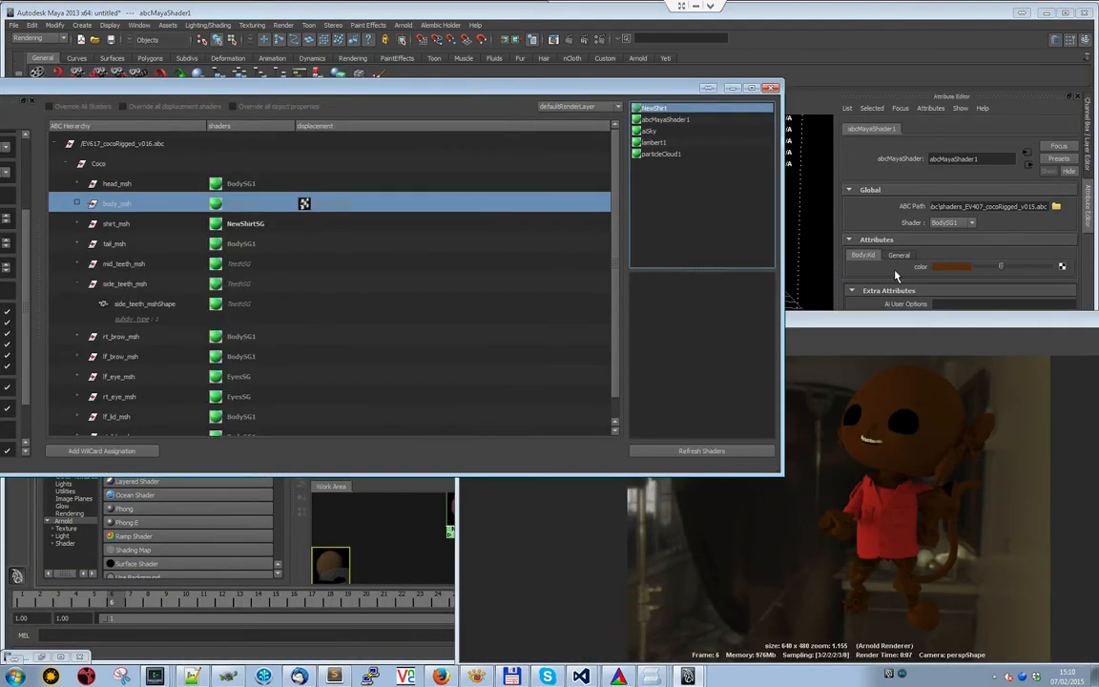
left_click_drag(805, 321, 887, 390)
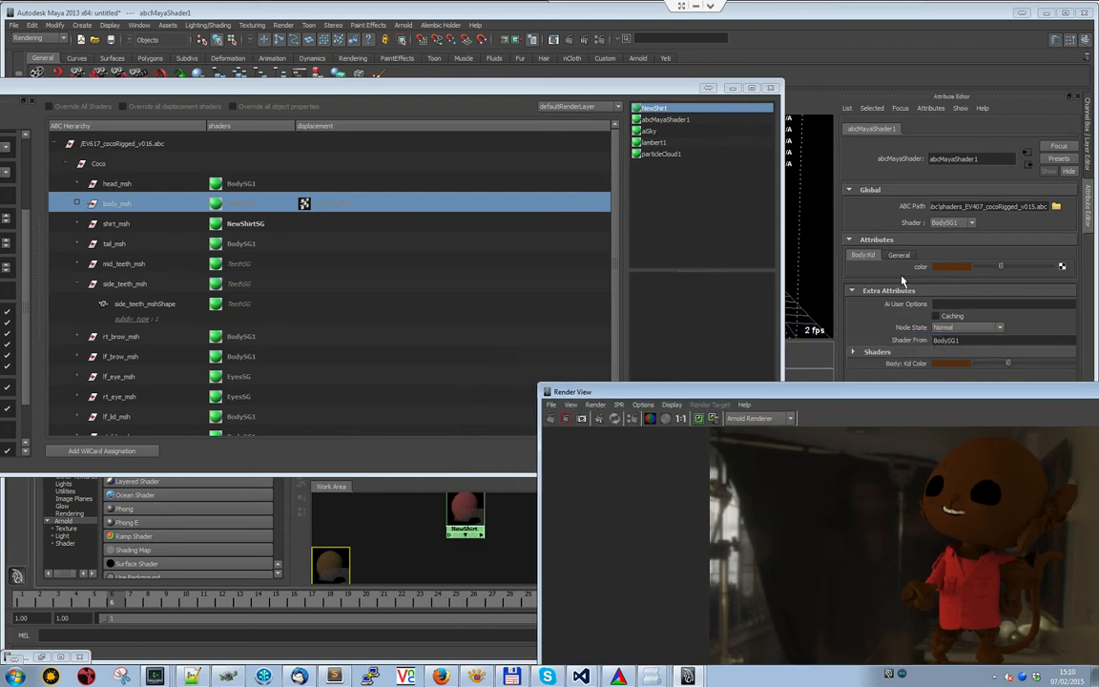
left_click_drag(502, 88, 592, 56)
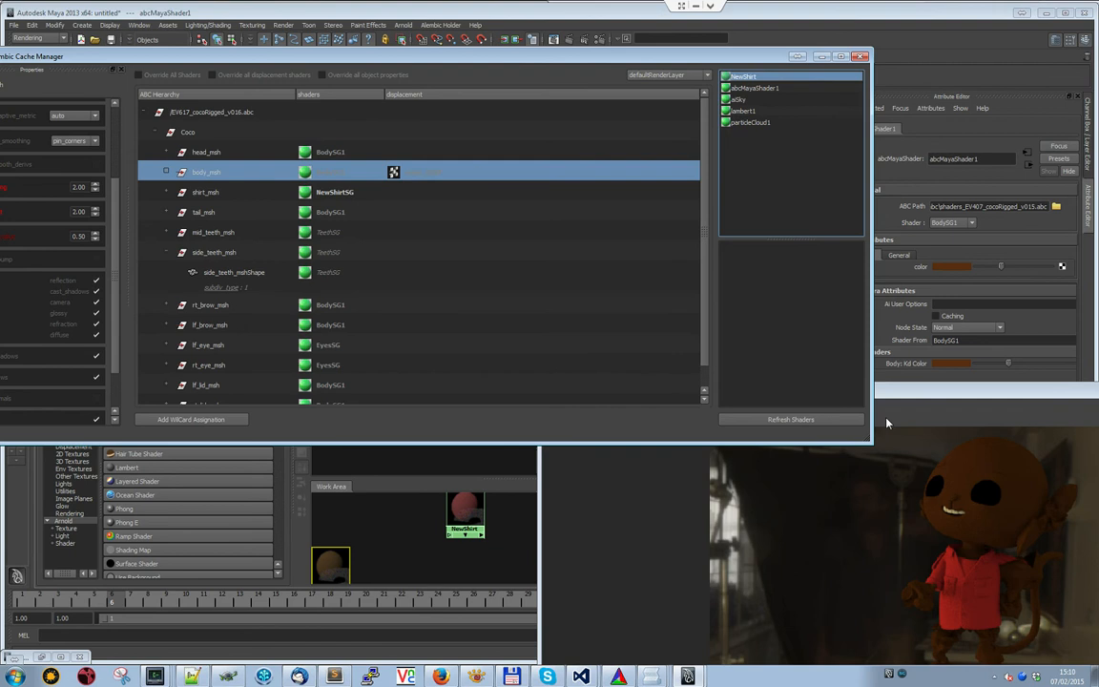
left_click_drag(887, 394, 844, 395)
left_click_drag(677, 394, 810, 394)
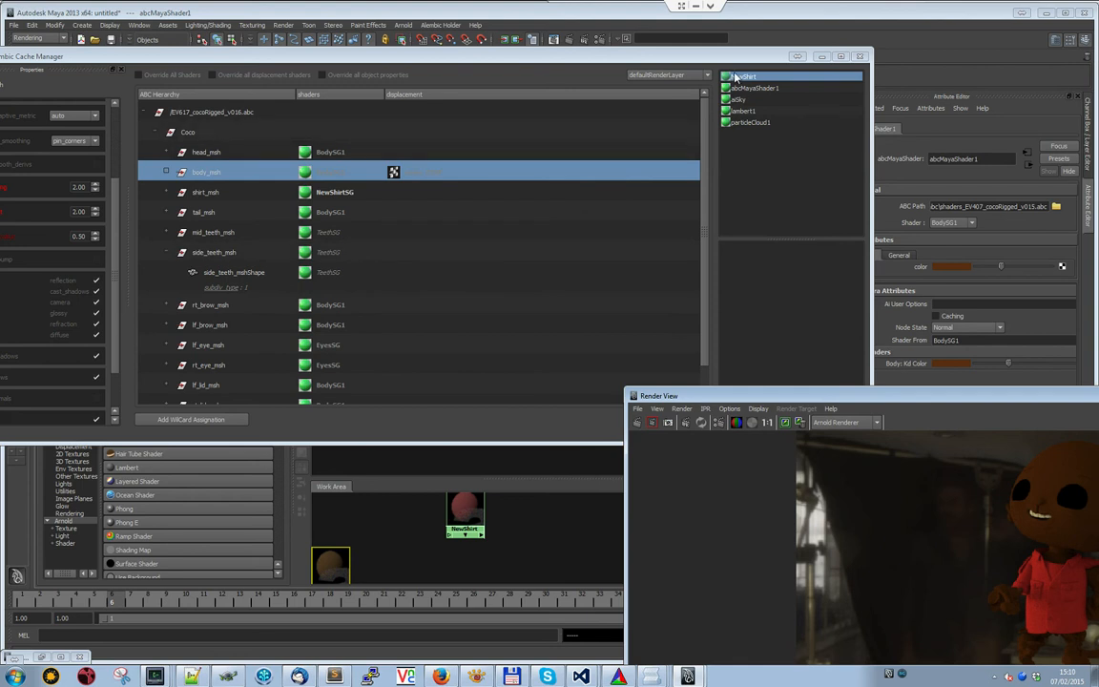
Assign abcMayaShader1 to shirt_msh in place of NewShirt, and remove the shader override from shirt_msh
left_click(769, 90)
left_click_drag(766, 89, 345, 195)
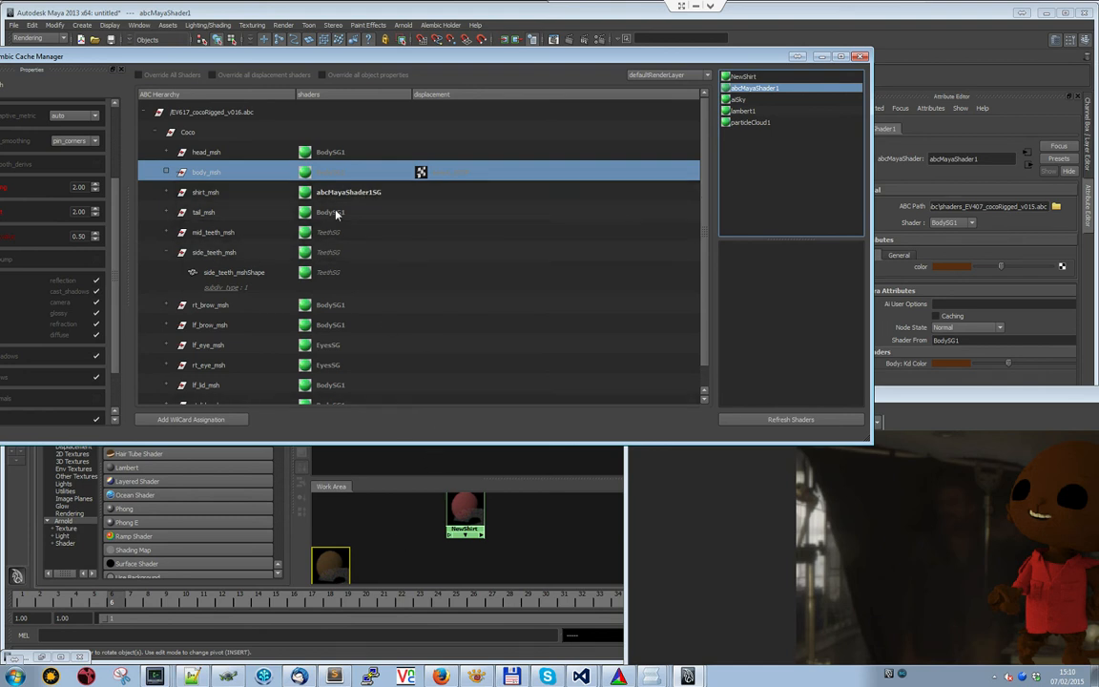
right_click(346, 194)
left_click(352, 211)
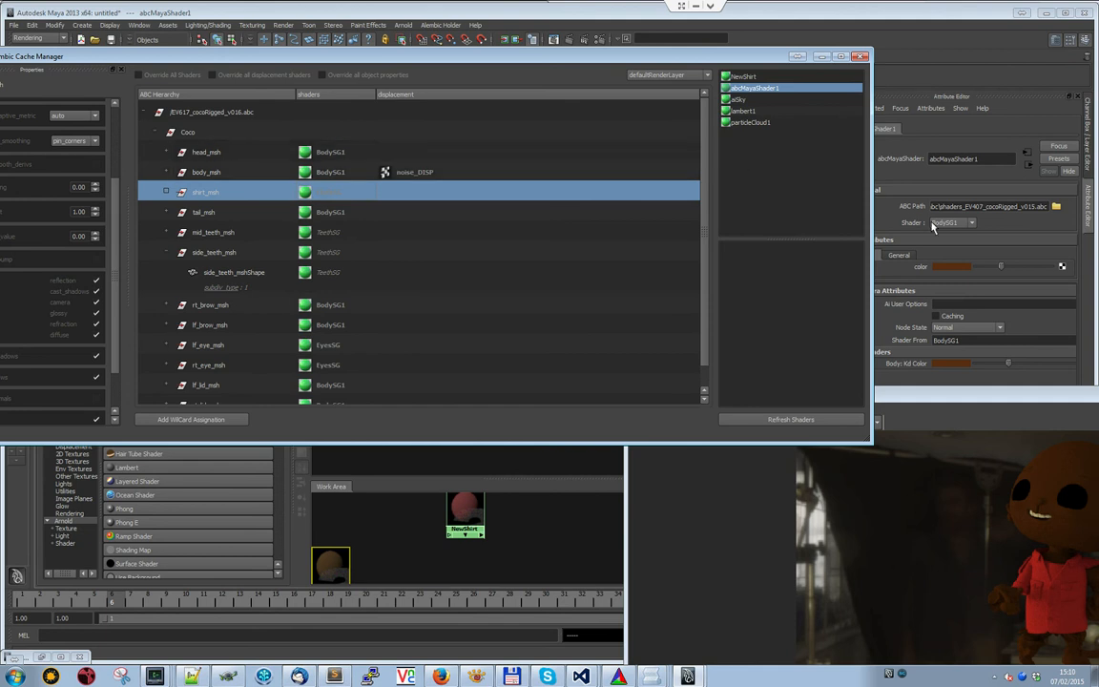
Assign abcMayaShader1 to head_msh and change the shader's Body:Kd color to a bright orange
left_click(216, 172)
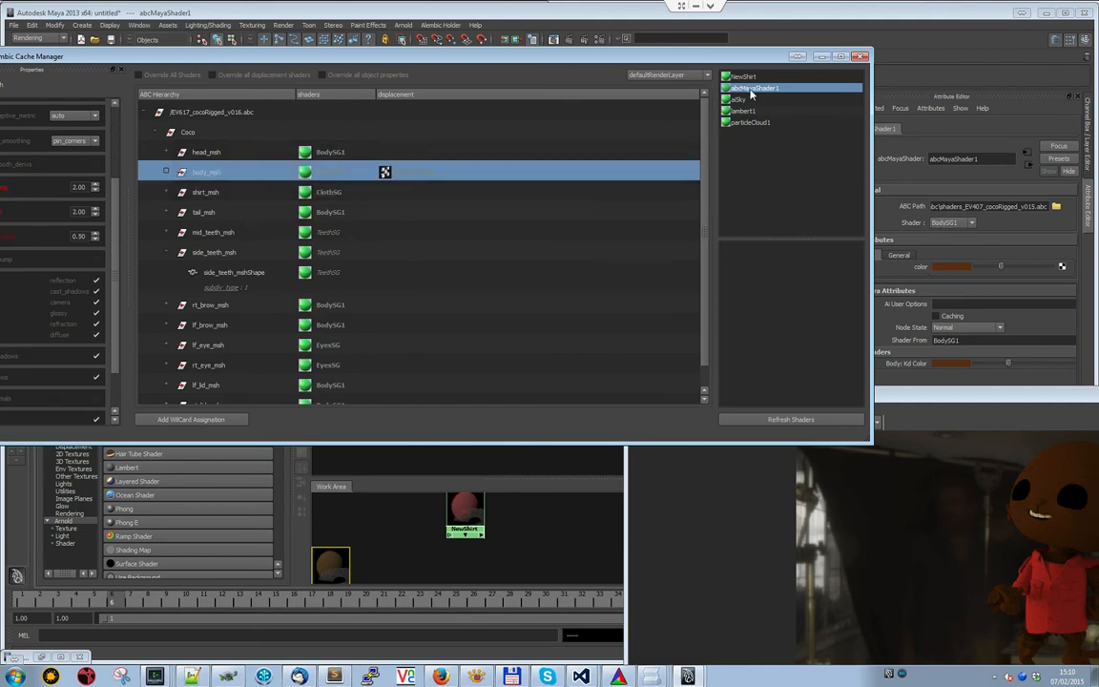
left_click_drag(769, 92, 215, 152)
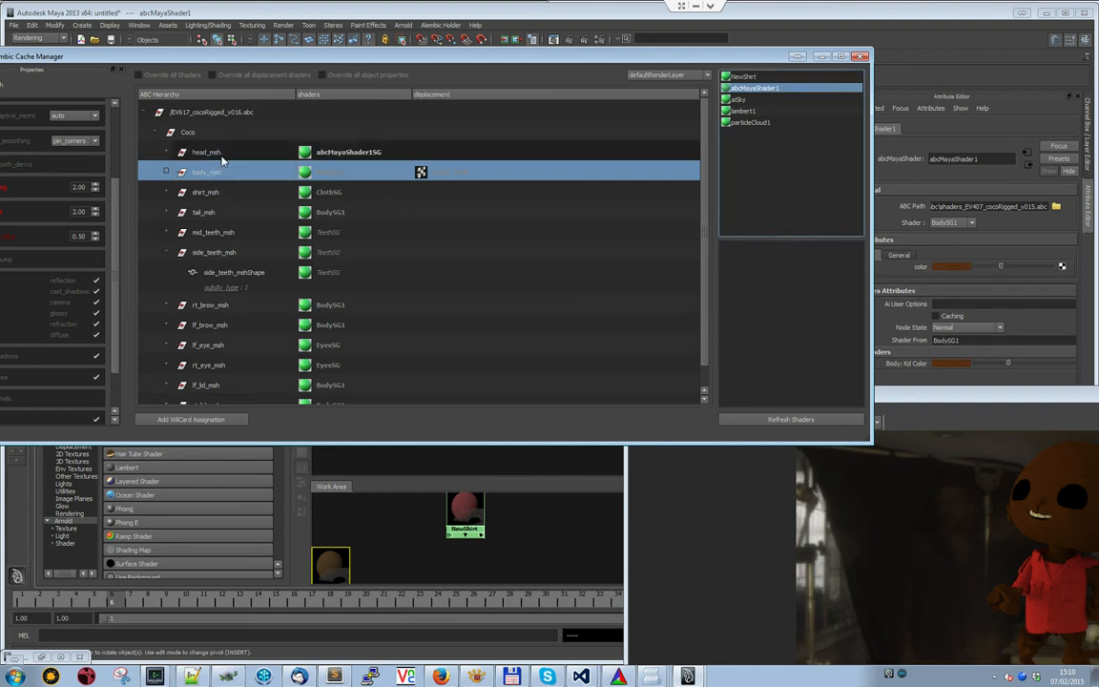
left_click(955, 266)
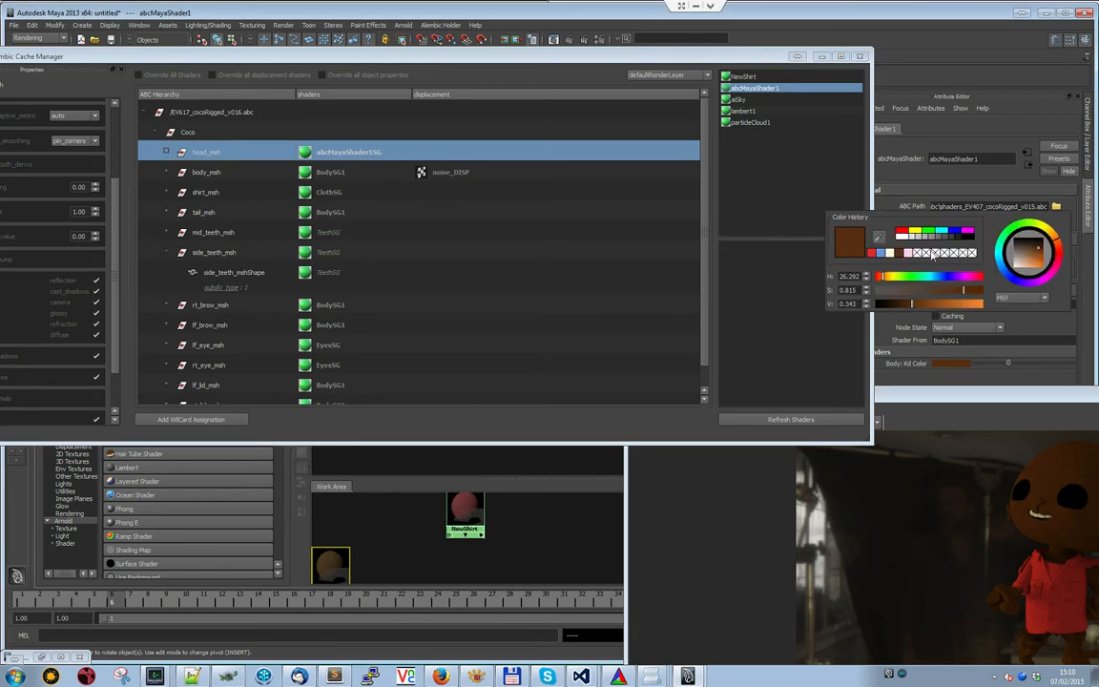
left_click(950, 307)
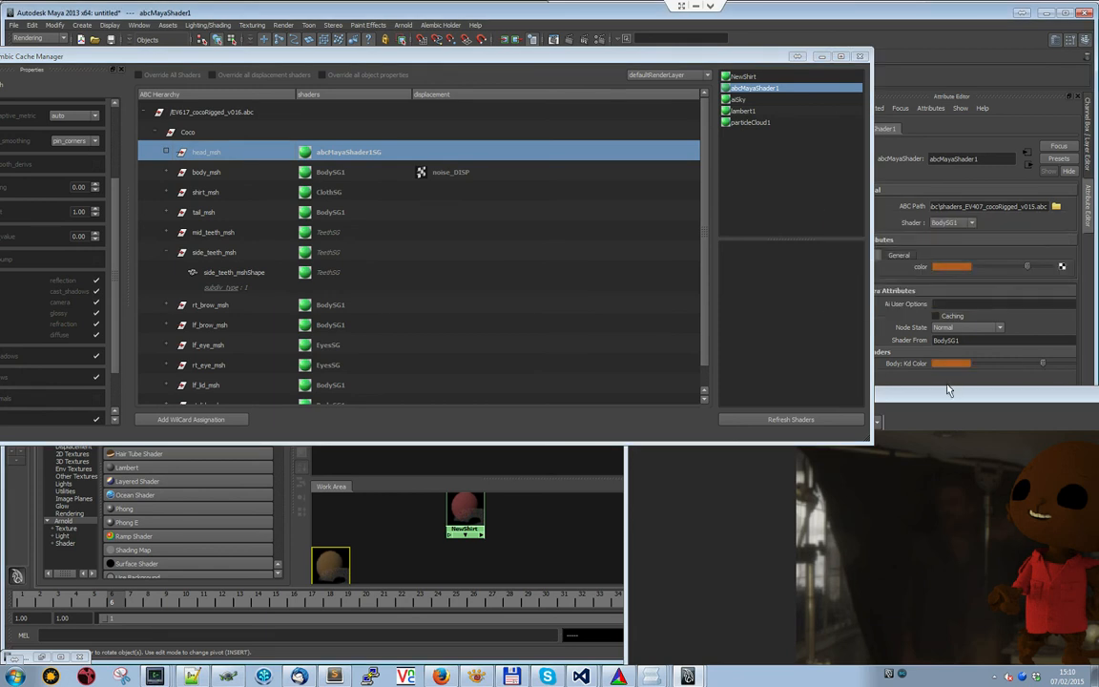
Re-render Coco with Arnold to check the head's overridden color
left_click_drag(948, 399, 622, 197)
left_click(314, 221)
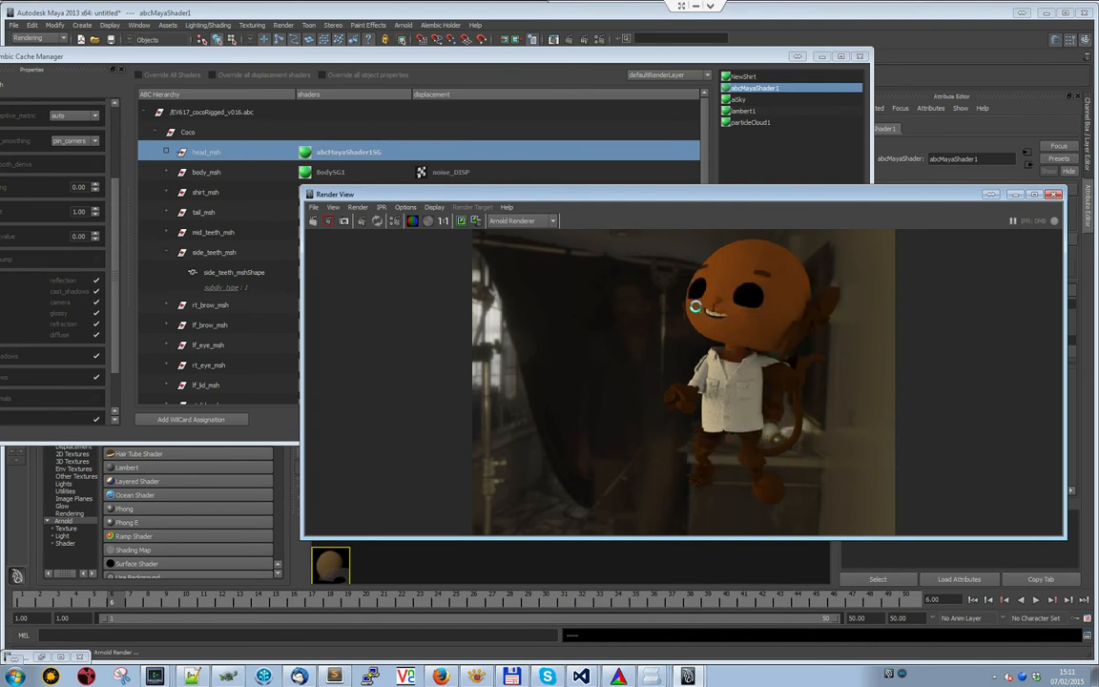
left_click_drag(647, 197, 358, 206)
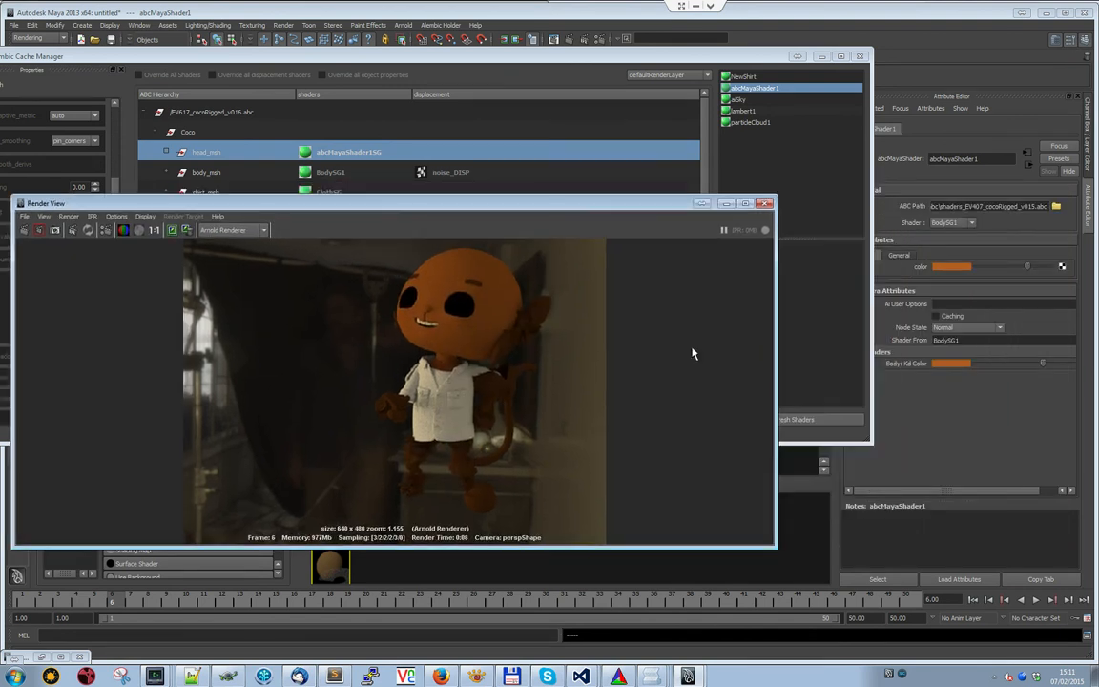
left_click_drag(609, 208, 888, 190)
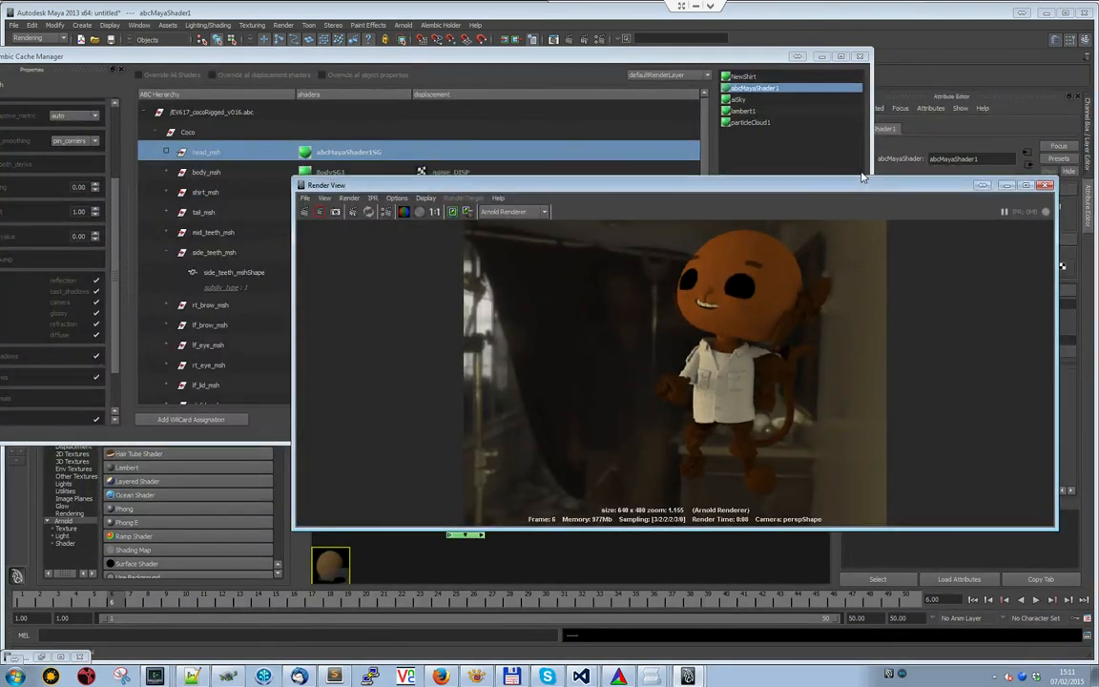
left_click_drag(834, 180, 708, 136)
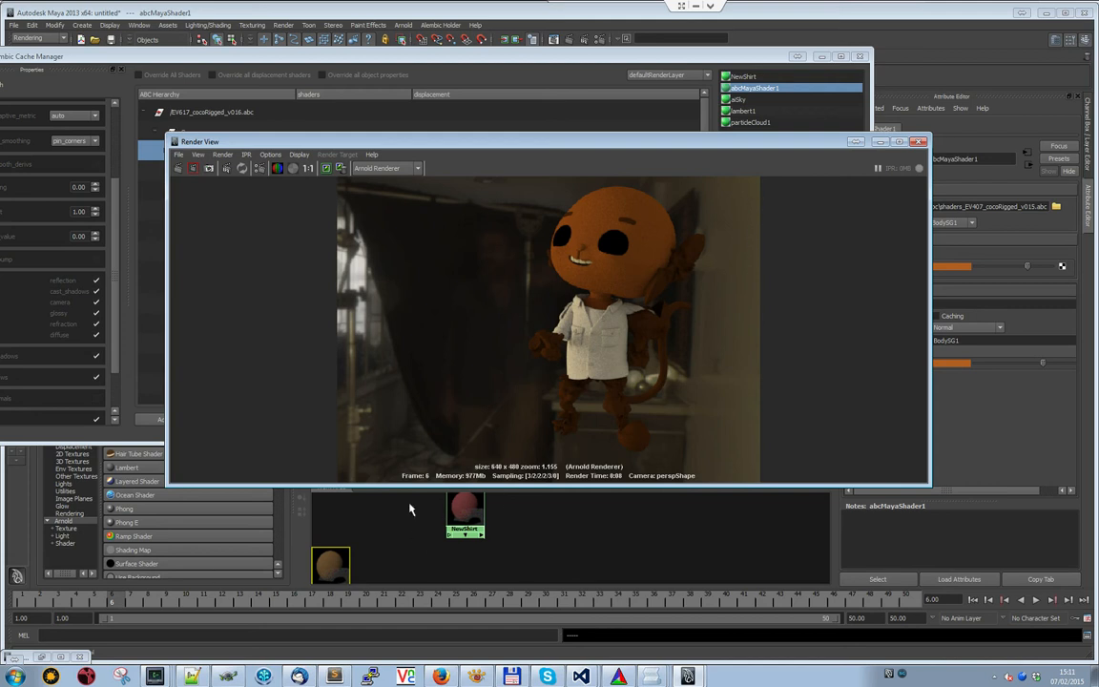
View the Body: Kd Color channels of abcMayaShader1 and return to its full attribute display
left_click_drag(469, 152, 783, 242)
left_click_drag(566, 66, 596, 71)
left_click(905, 245)
left_click_drag(904, 246, 545, 238)
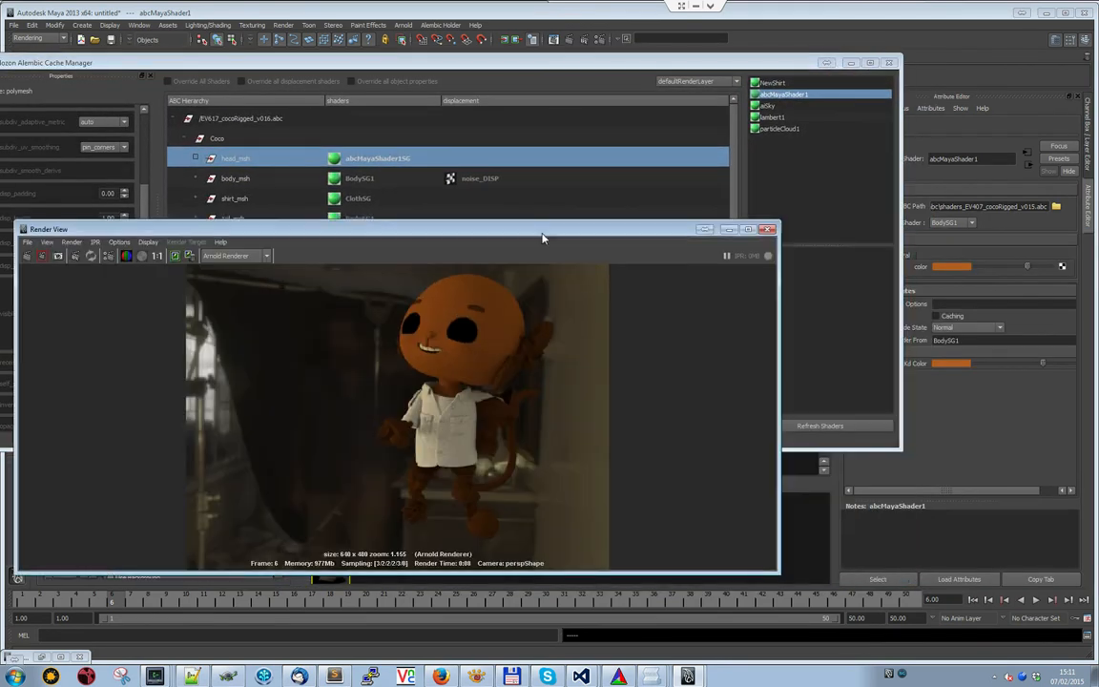
left_click(1089, 167)
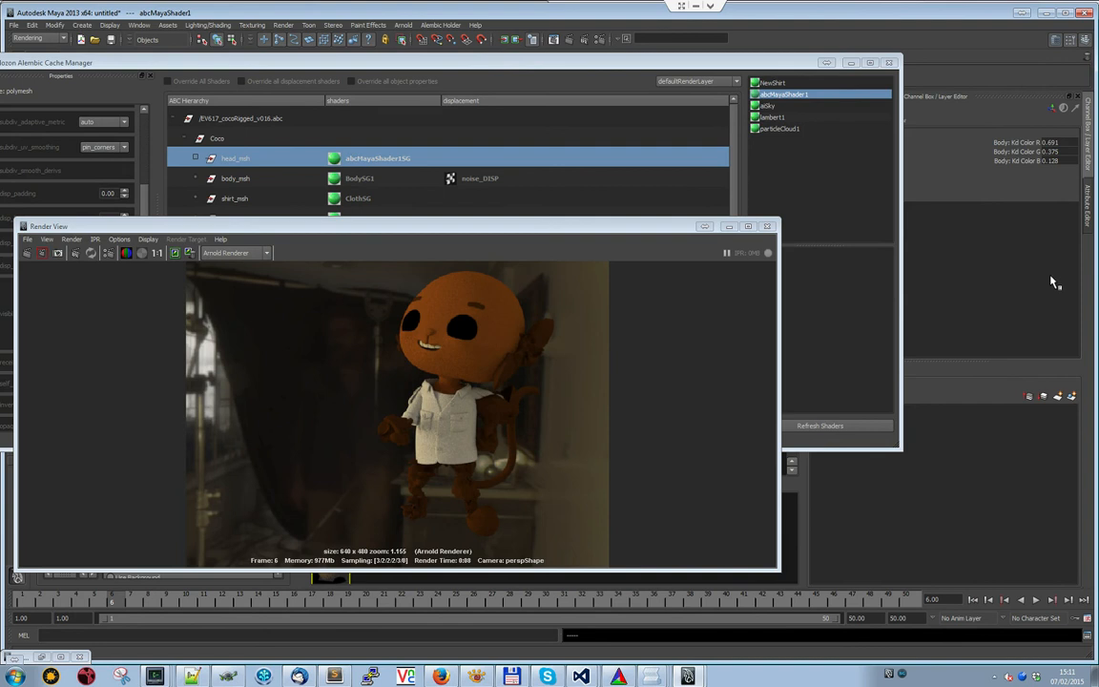
left_click(1086, 217)
Select the Alembic holder and examine AlembicHolder1Shape's shader assignment, attribute override and skip options
left_click_drag(684, 56, 642, 150)
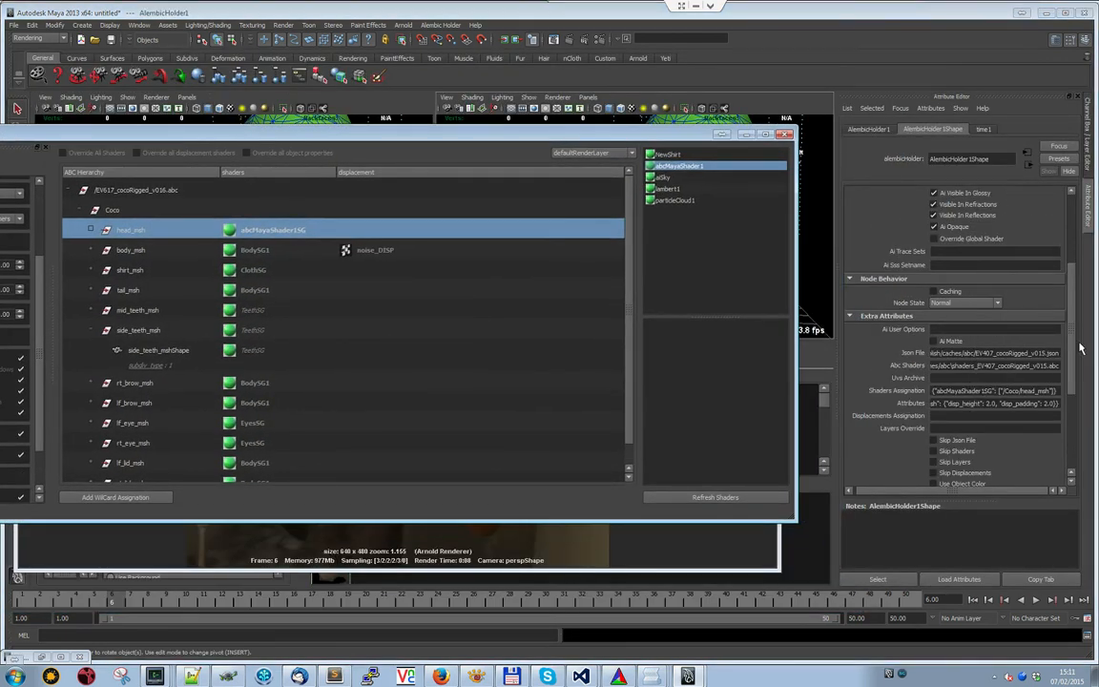
scroll(1069, 389, "down", 3)
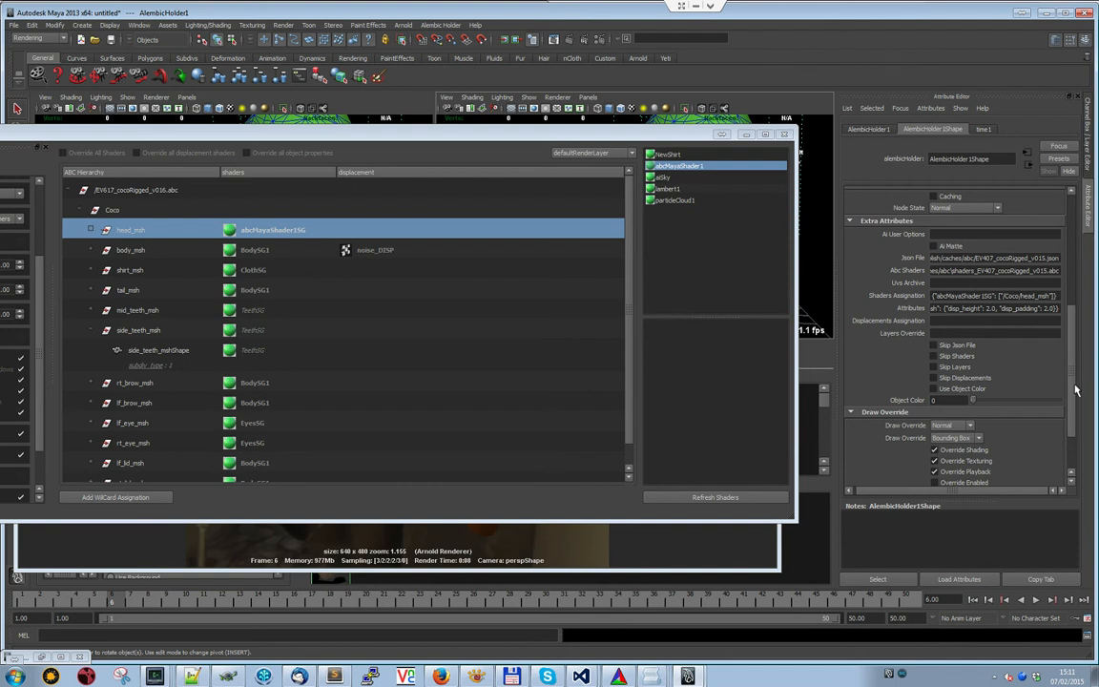
scroll(1076, 390, "down", 2)
left_click_drag(589, 136, 609, 216)
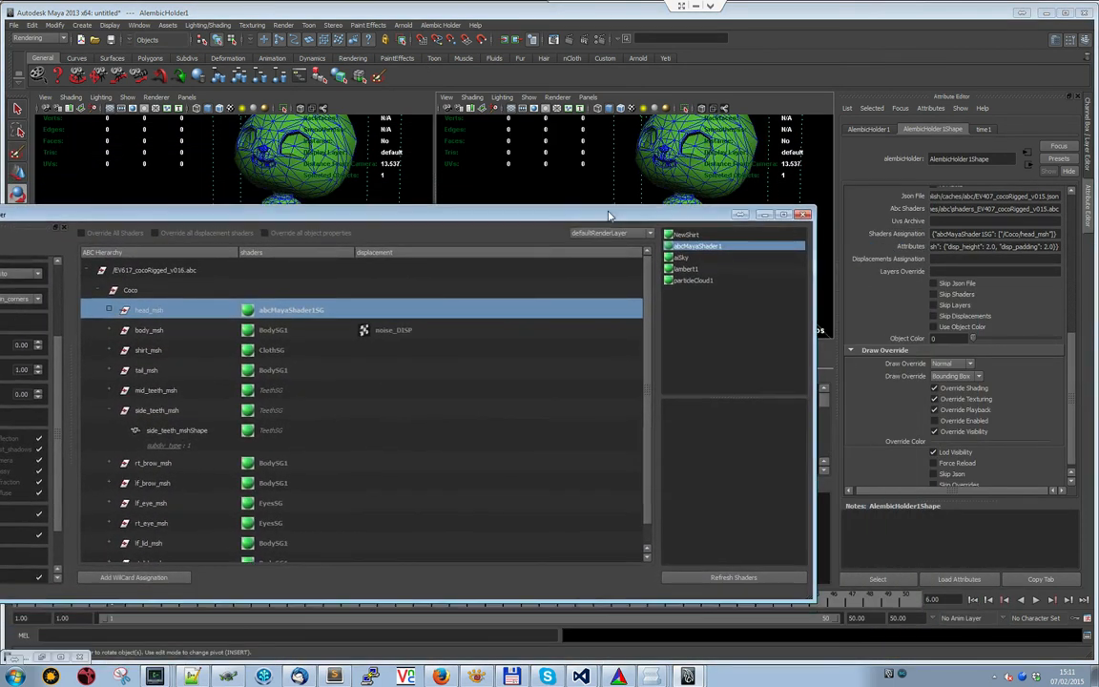
Display the render layers and create a new empty render layer
left_click(1087, 145)
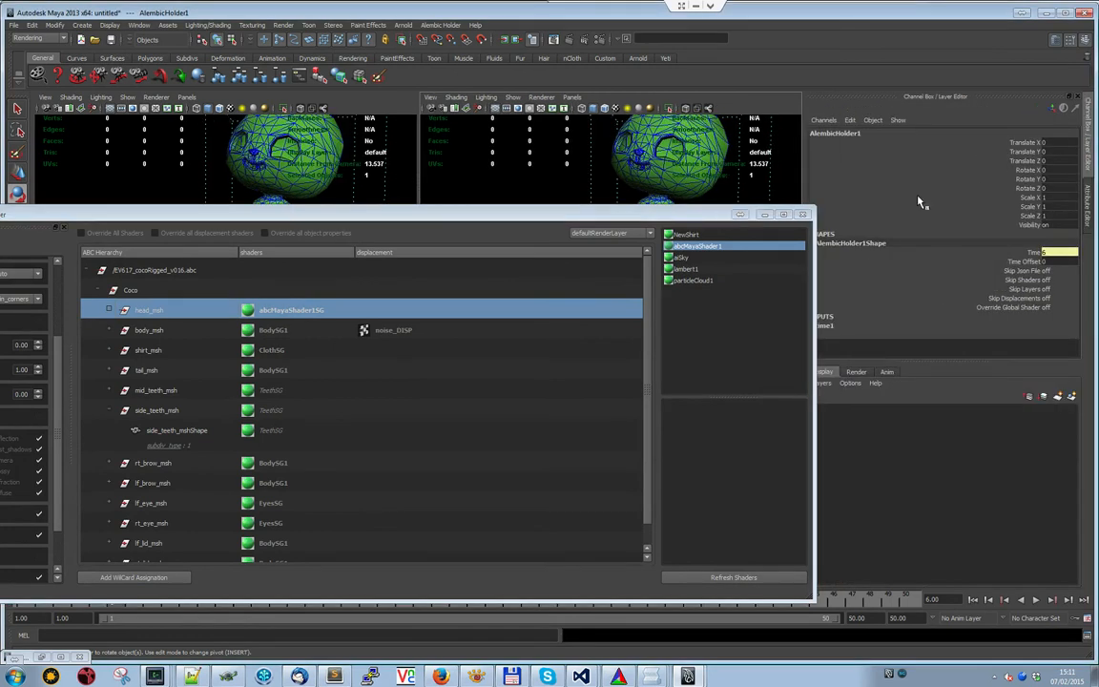
left_click(854, 372)
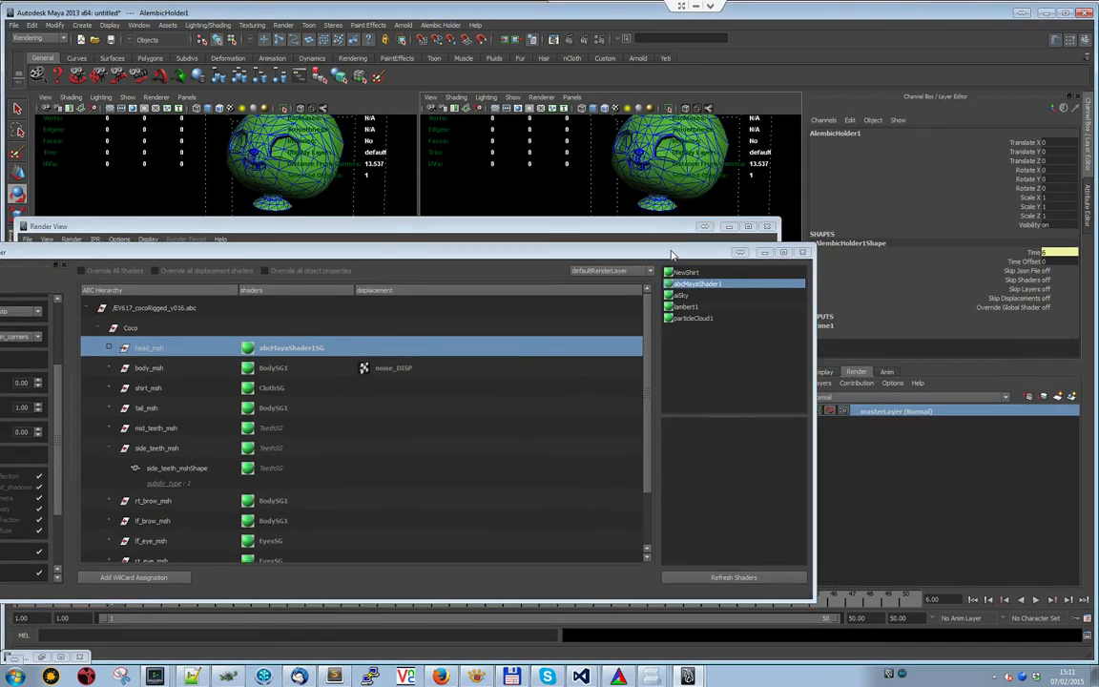
left_click(1071, 397)
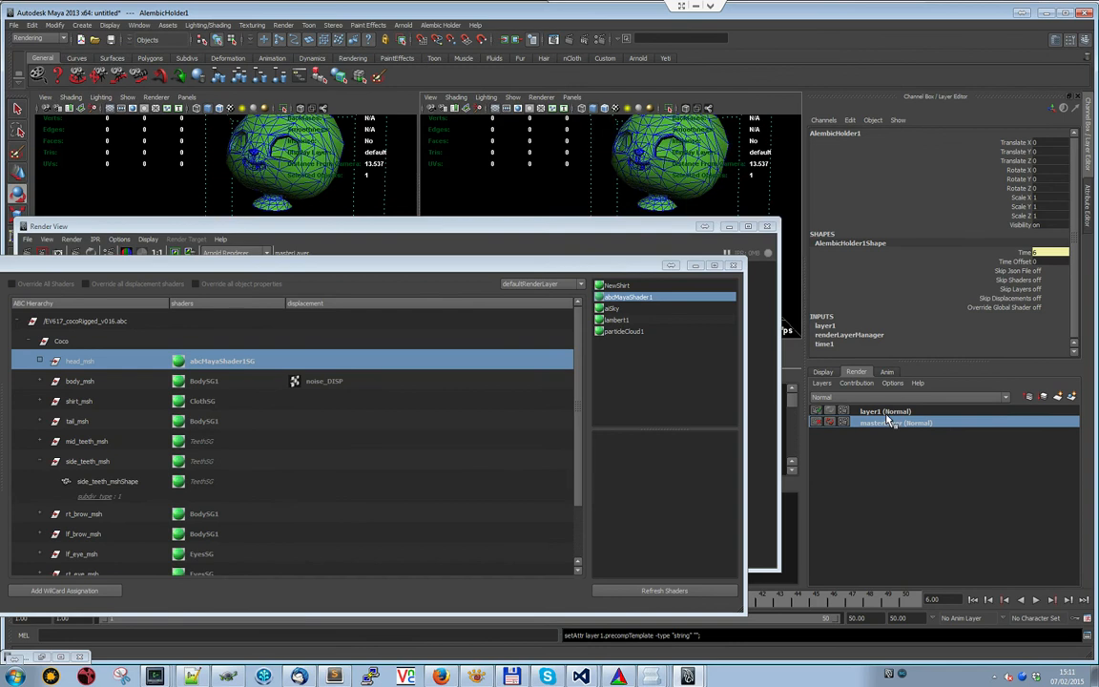
left_click(892, 423)
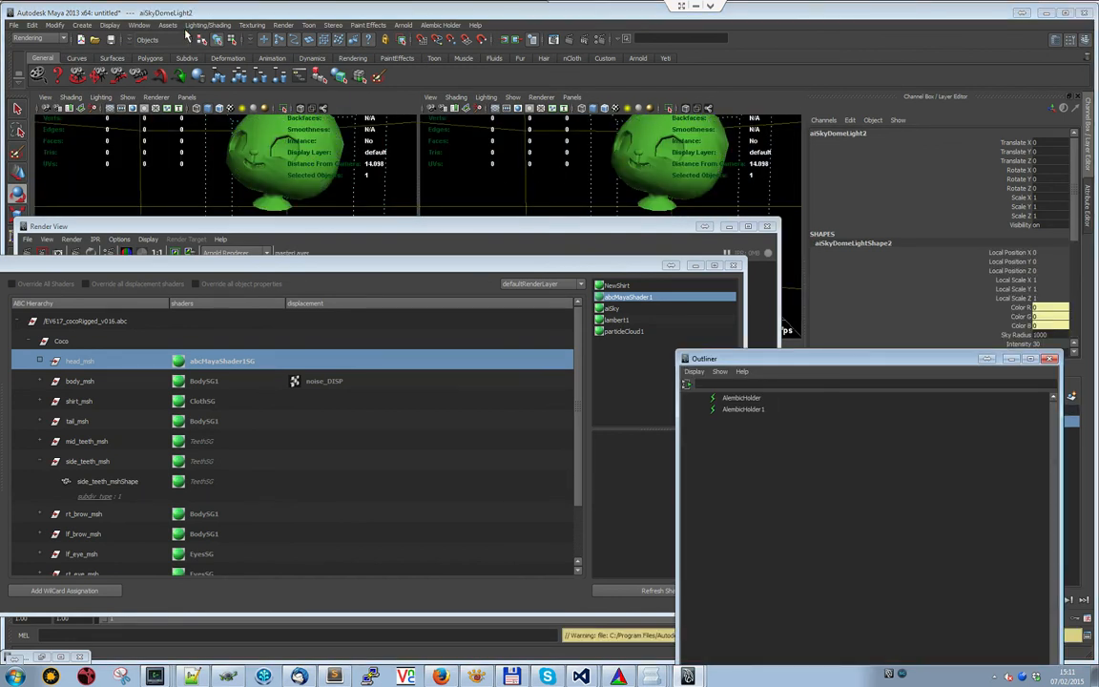
Select all scene objects from AlembicHolder through defaultLightSet, add them to layer1 and make layer1 the active render layer
left_click(692, 387)
left_click_drag(728, 444, 741, 515)
left_click_drag(740, 360, 761, 510)
left_click(874, 413)
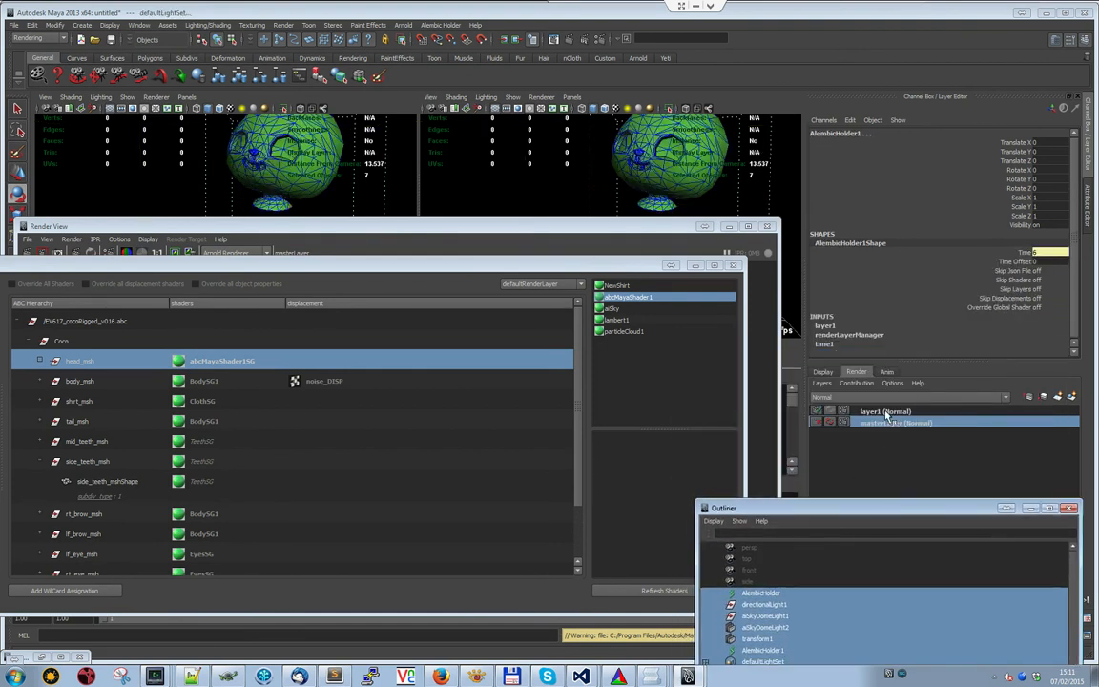
right_click(886, 413)
left_click(903, 429)
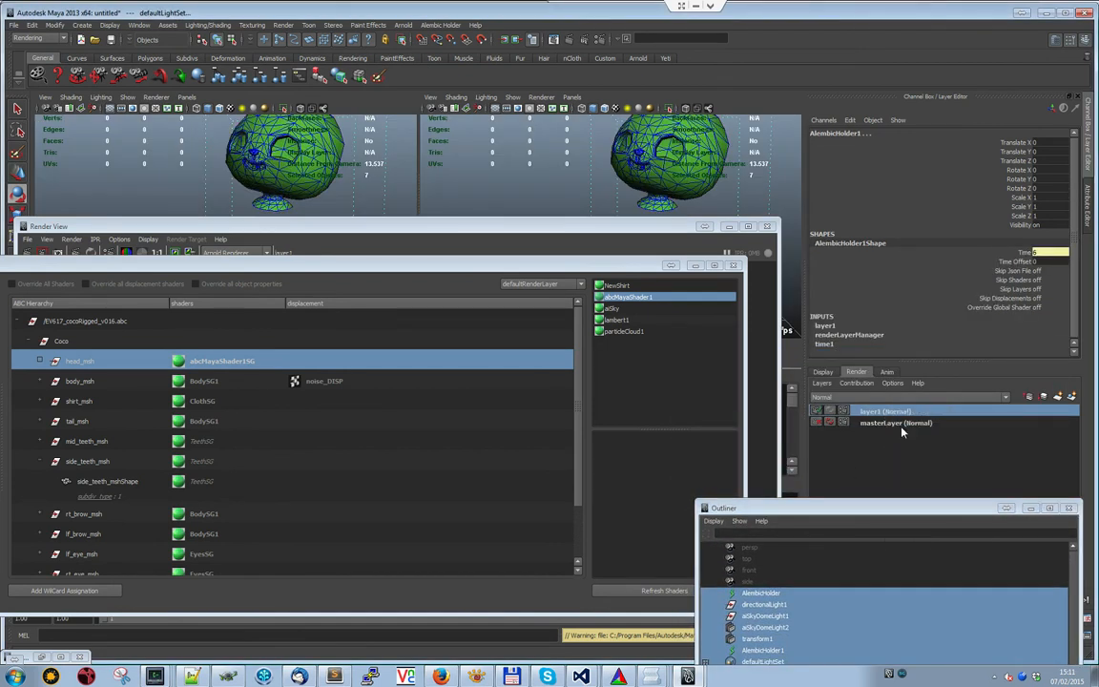
Reopen the Shader Manager for AlembicHolder1 and choose layer1 as the render layer to edit
left_click_drag(536, 229, 1049, 266)
left_click_drag(466, 261, 466, 154)
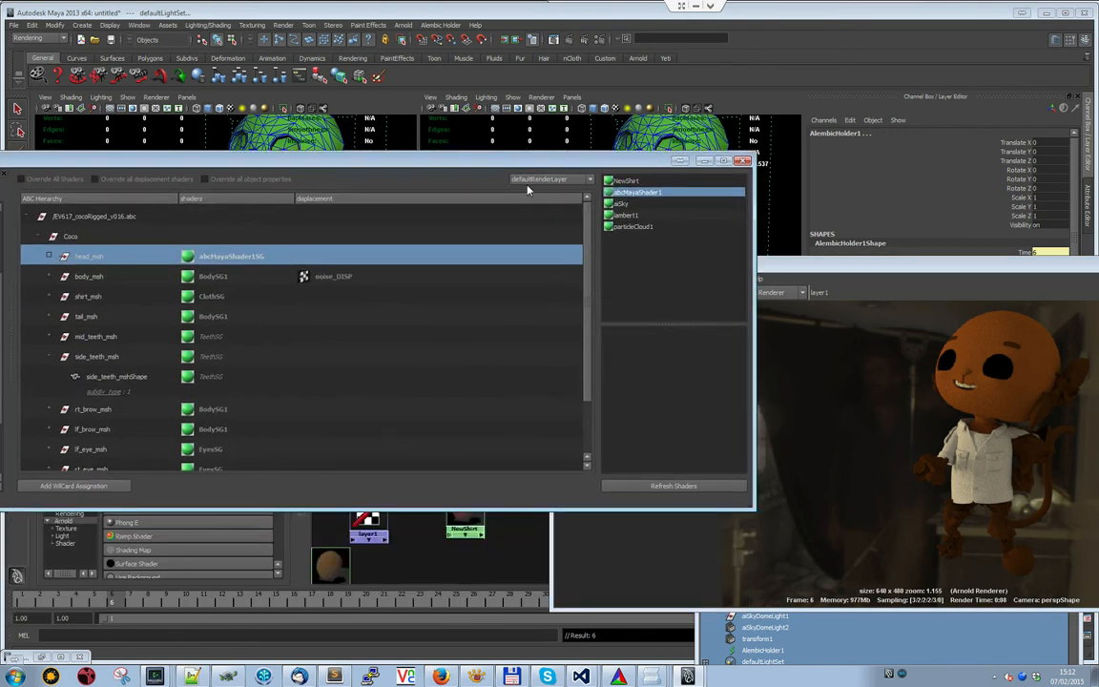
left_click(743, 162)
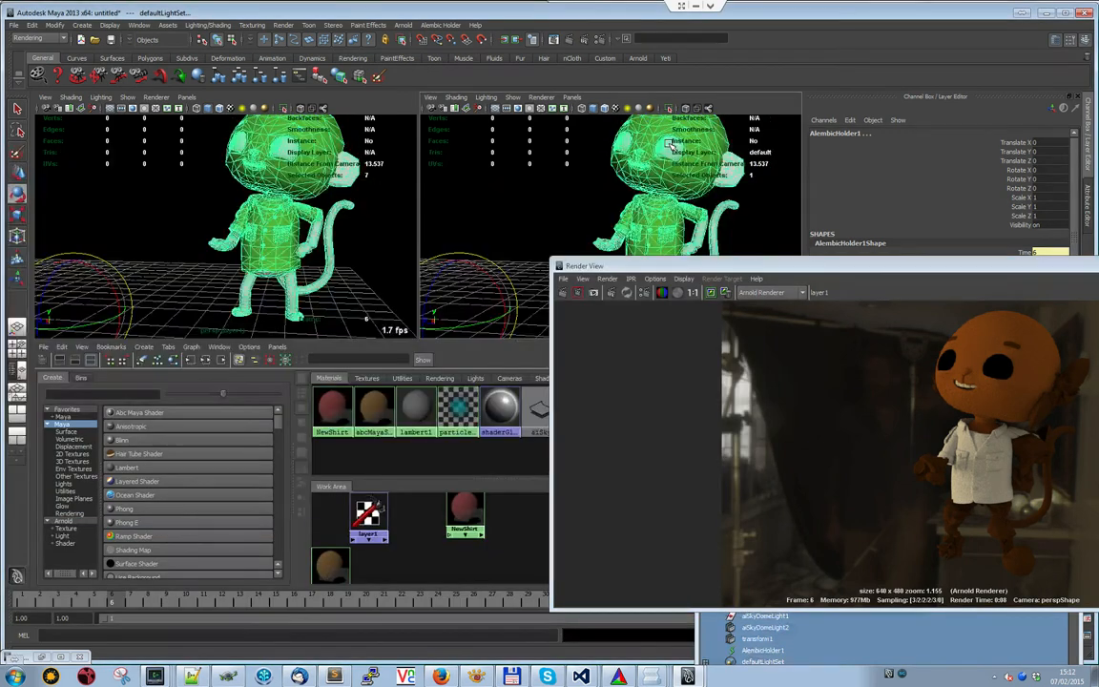
left_click(441, 24)
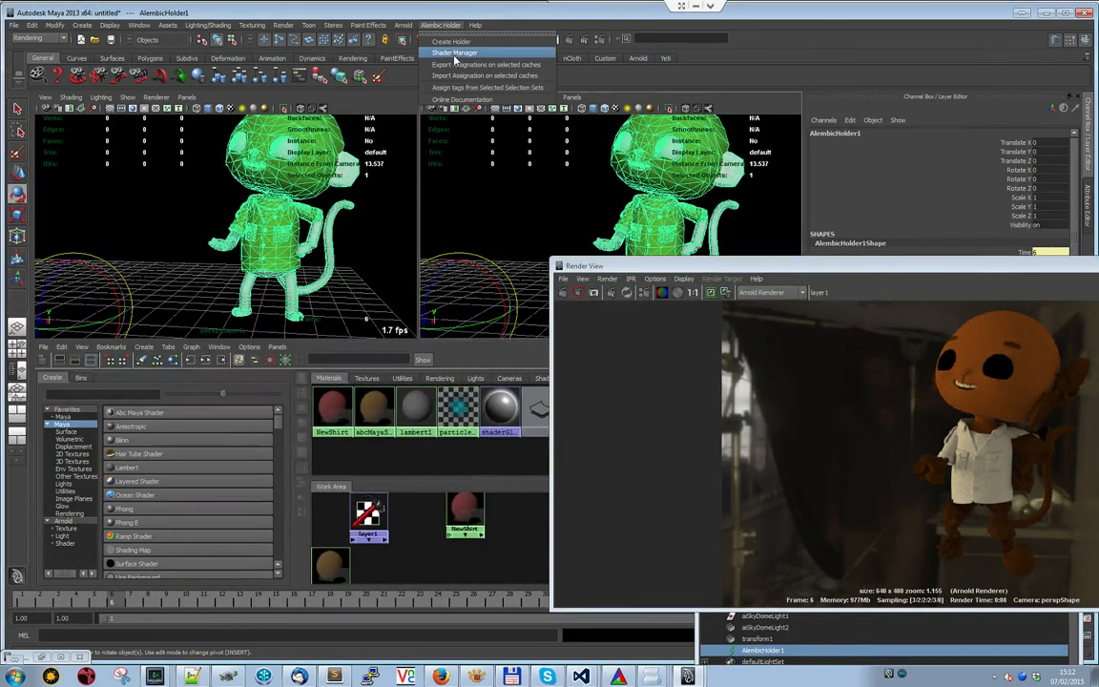
left_click(455, 54)
left_click(740, 88)
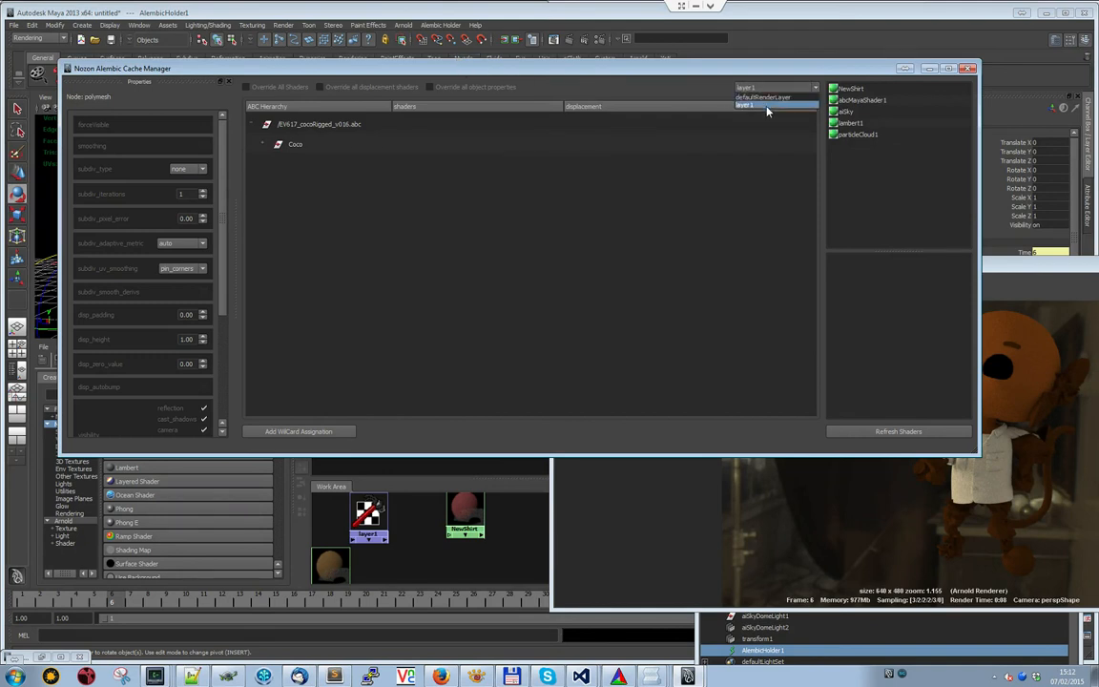
left_click(752, 103)
Expand Coco's hierarchy and compare its shader assignations between defaultRenderLayer and layer1
left_click_drag(641, 190, 639, 192)
left_click(707, 205)
left_click(702, 215)
left_click(195, 261)
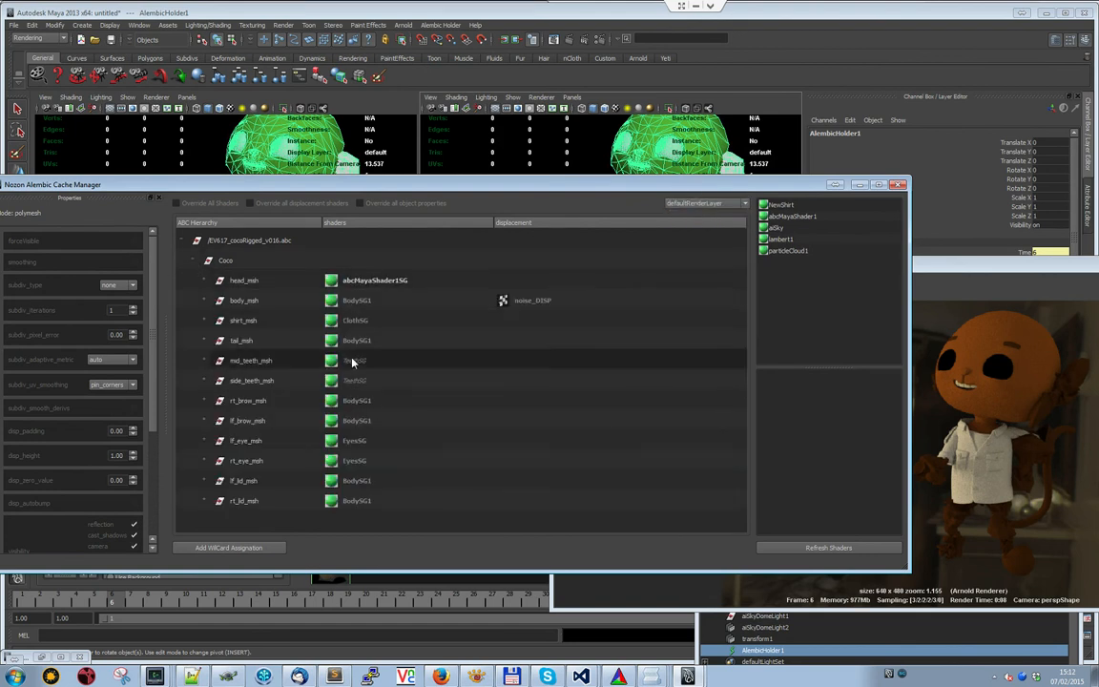
left_click(707, 204)
left_click(704, 221)
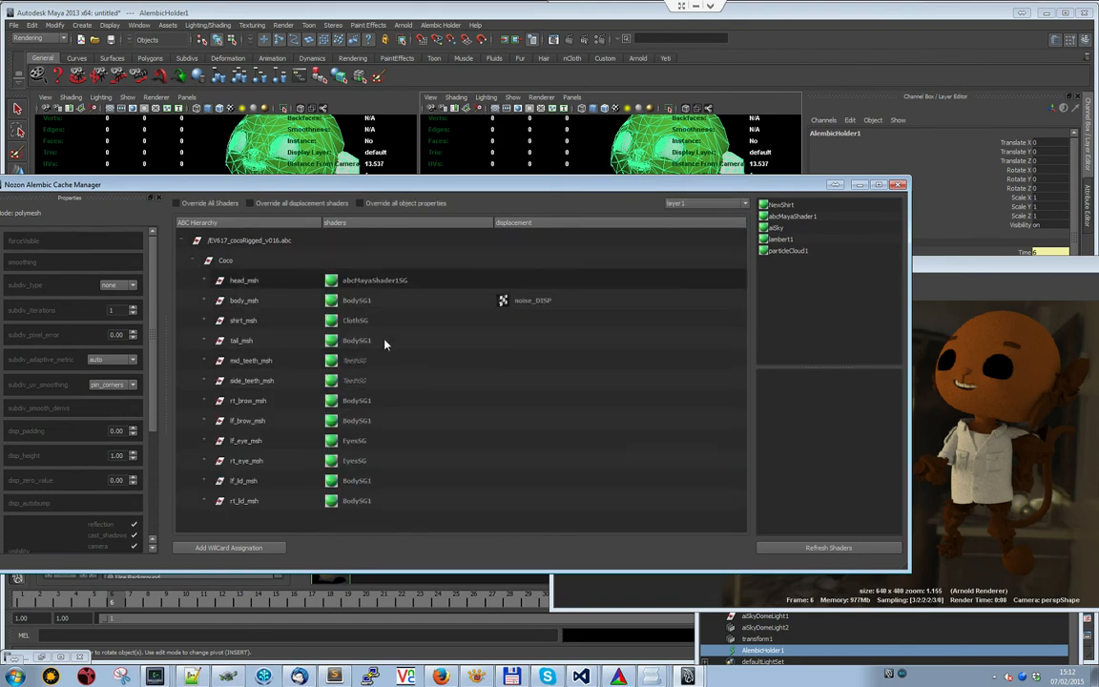
left_click(678, 205)
left_click(689, 215)
left_click(717, 205)
left_click(711, 220)
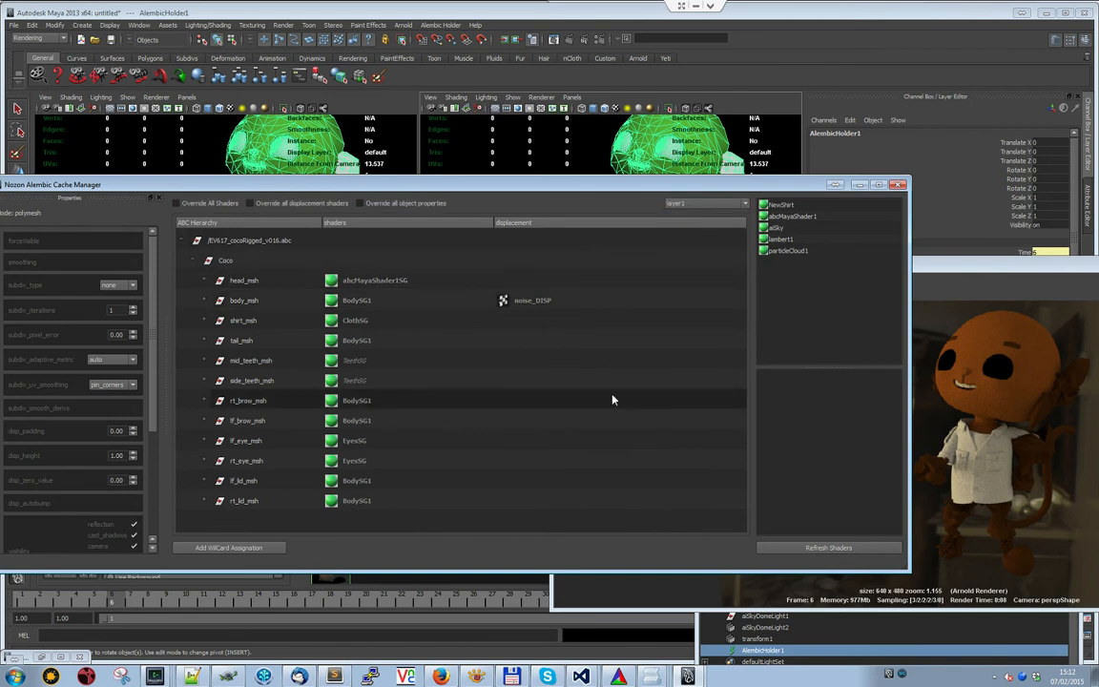
Try the Override all object properties option on layer1 and render layer1 with Arnold
left_click_drag(357, 188, 432, 145)
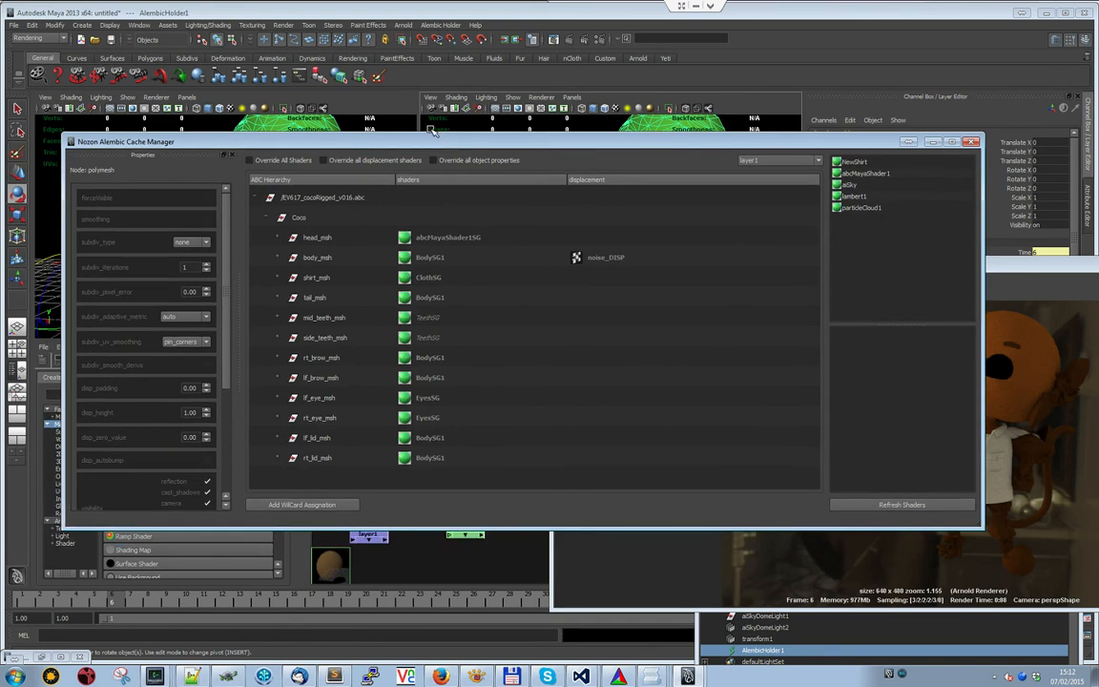
left_click_drag(994, 262, 775, 303)
left_click(491, 172)
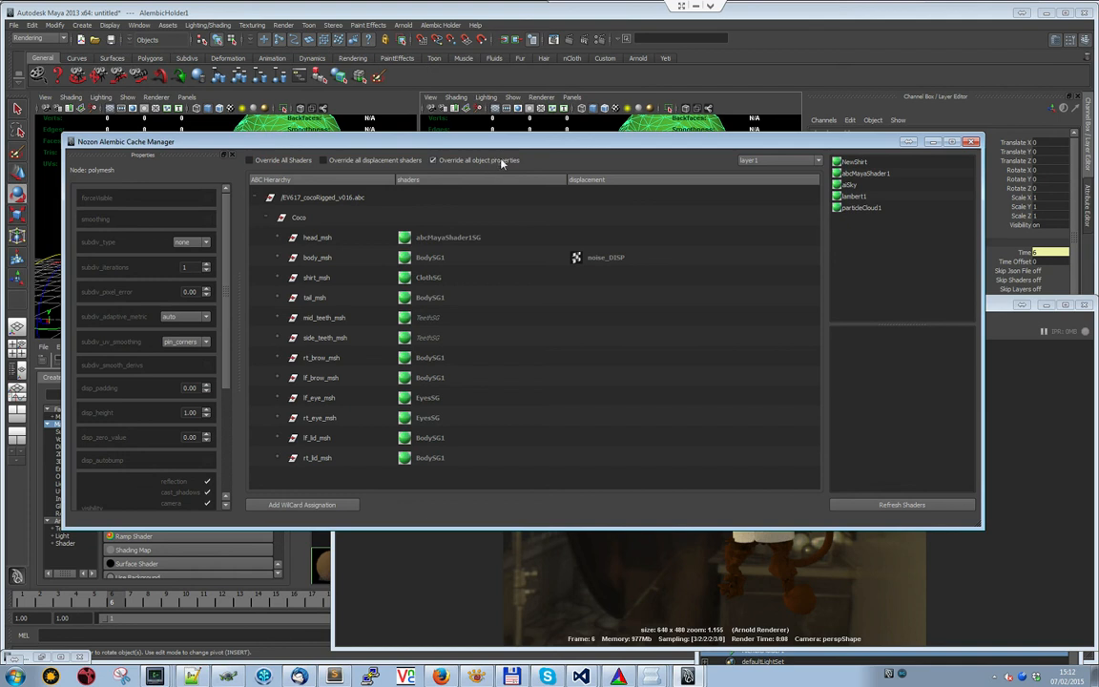
left_click_drag(987, 309, 937, 229)
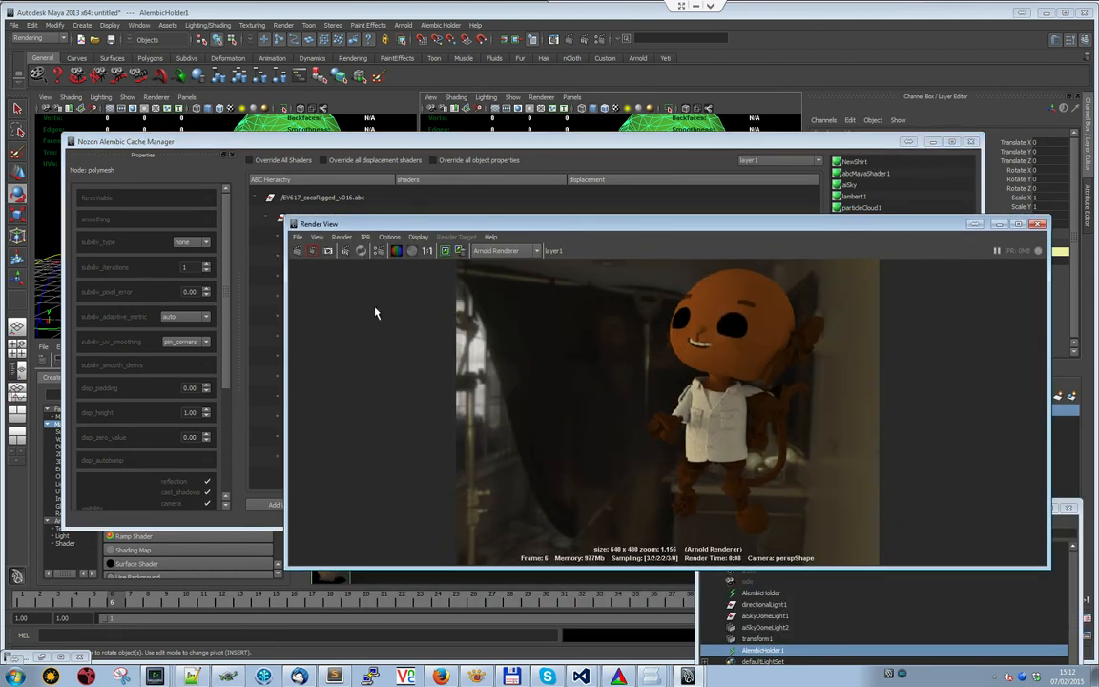
left_click(297, 250)
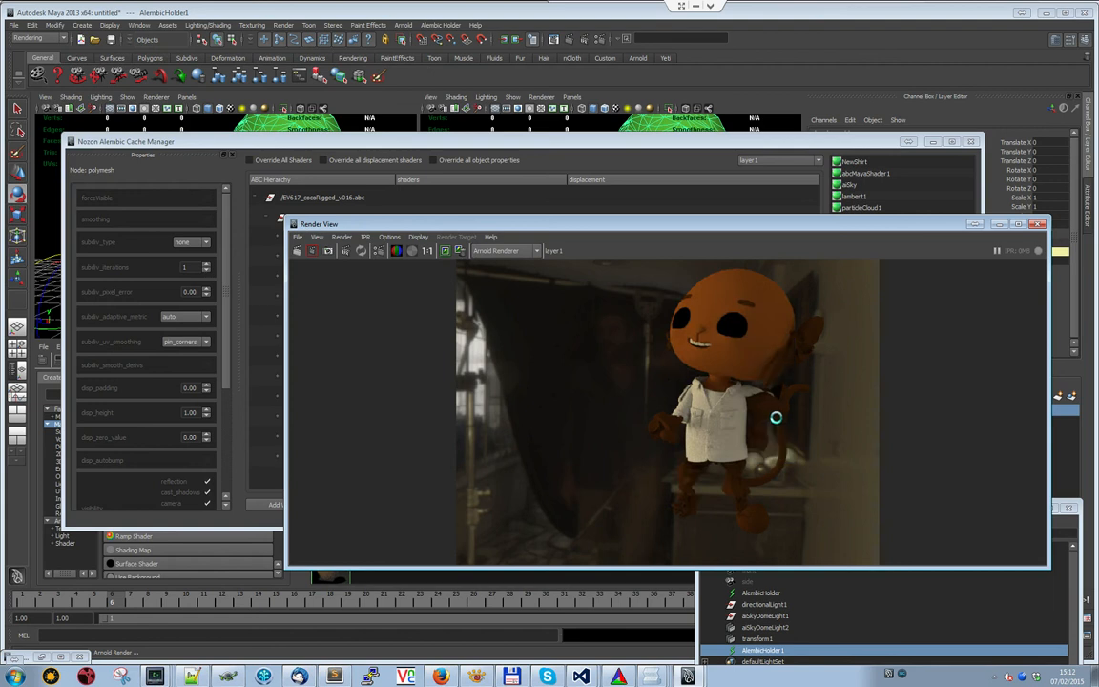
Enable Override all object properties for AlembicHolder1 in layer1 and rearrange the windows to reach the render layer list
left_click_drag(532, 225, 609, 337)
left_click(461, 166)
left_click(461, 166)
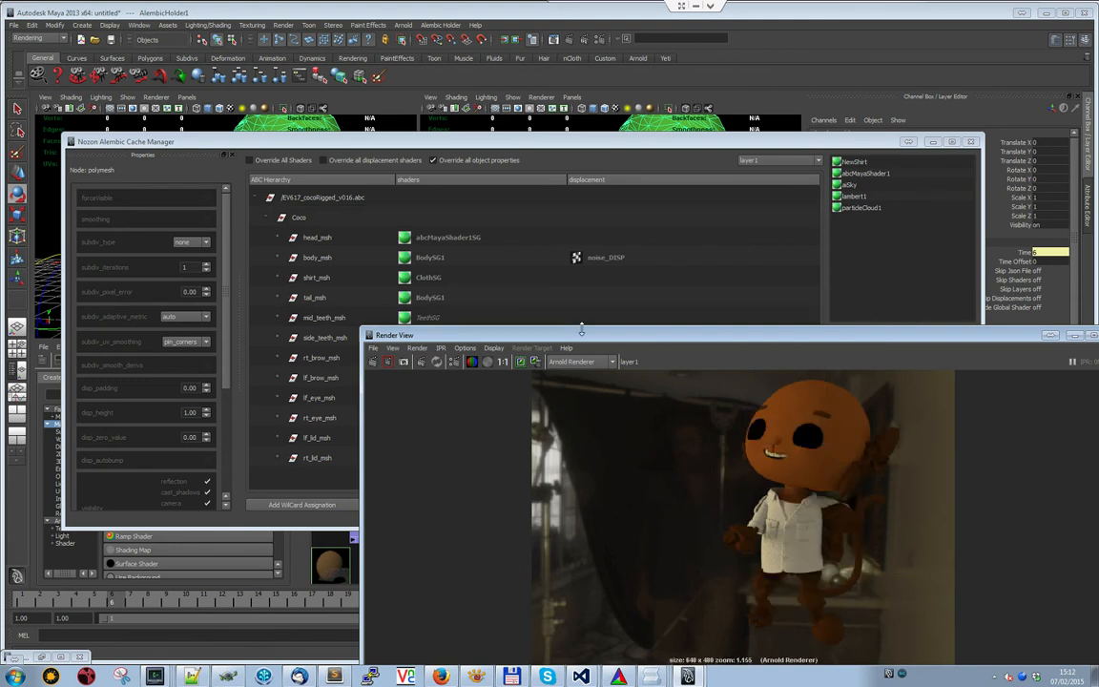
left_click_drag(581, 329, 581, 532)
left_click_drag(592, 147, 376, 170)
left_click(879, 414)
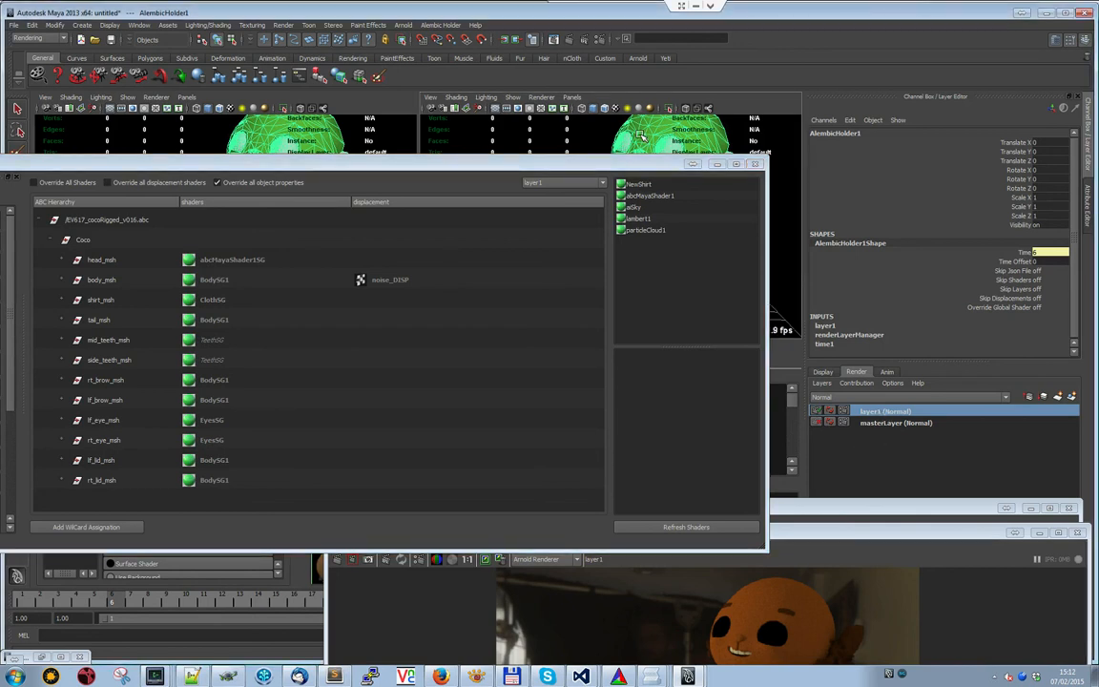
left_click_drag(584, 164, 884, 150)
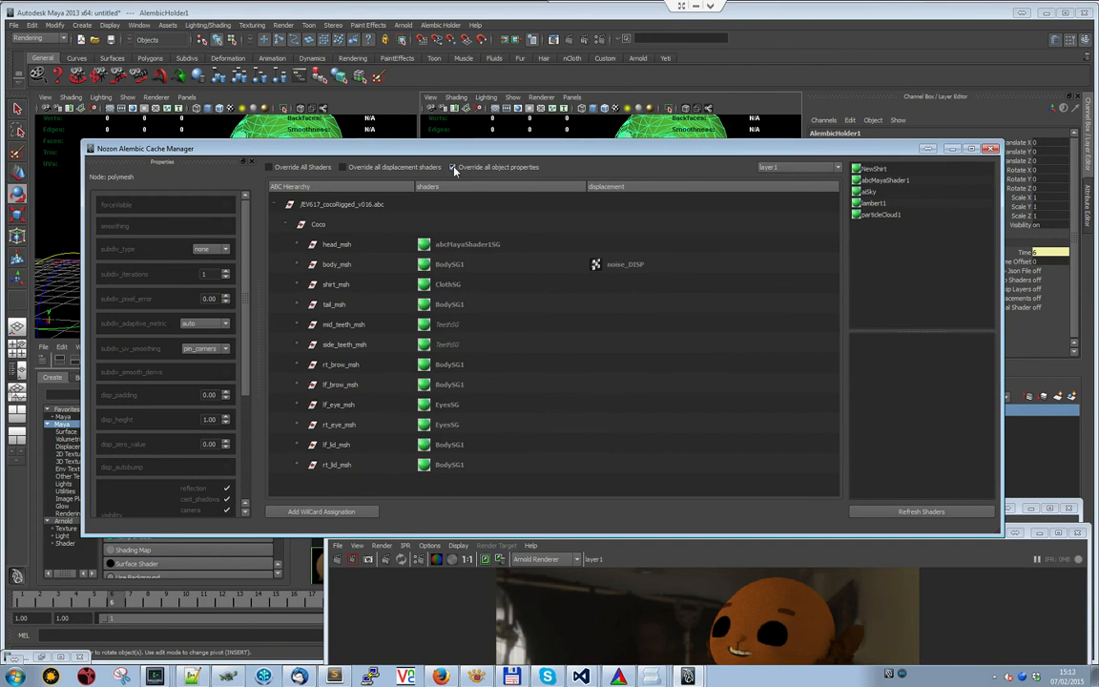
Close the cache manager, select the other Coco cache, AlembicHolder, and open the Shader Manager for it
left_click(991, 150)
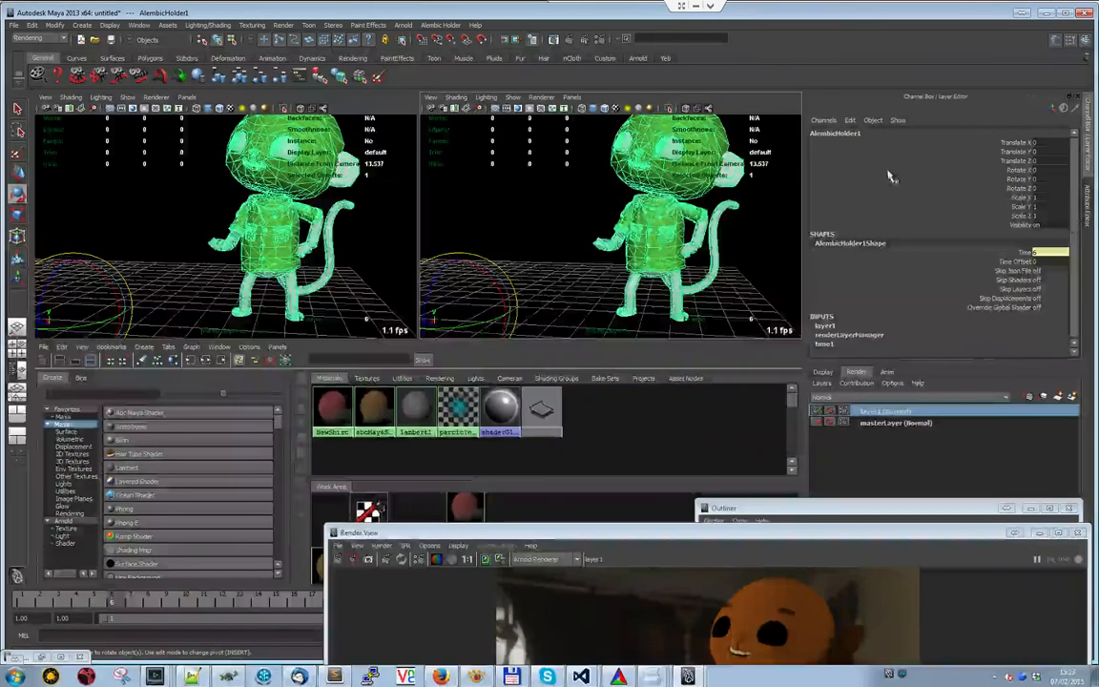
middle_click_drag(573, 411, 647, 452, "alt")
left_click(620, 213)
left_click_drag(521, 286, 522, 153, "alt")
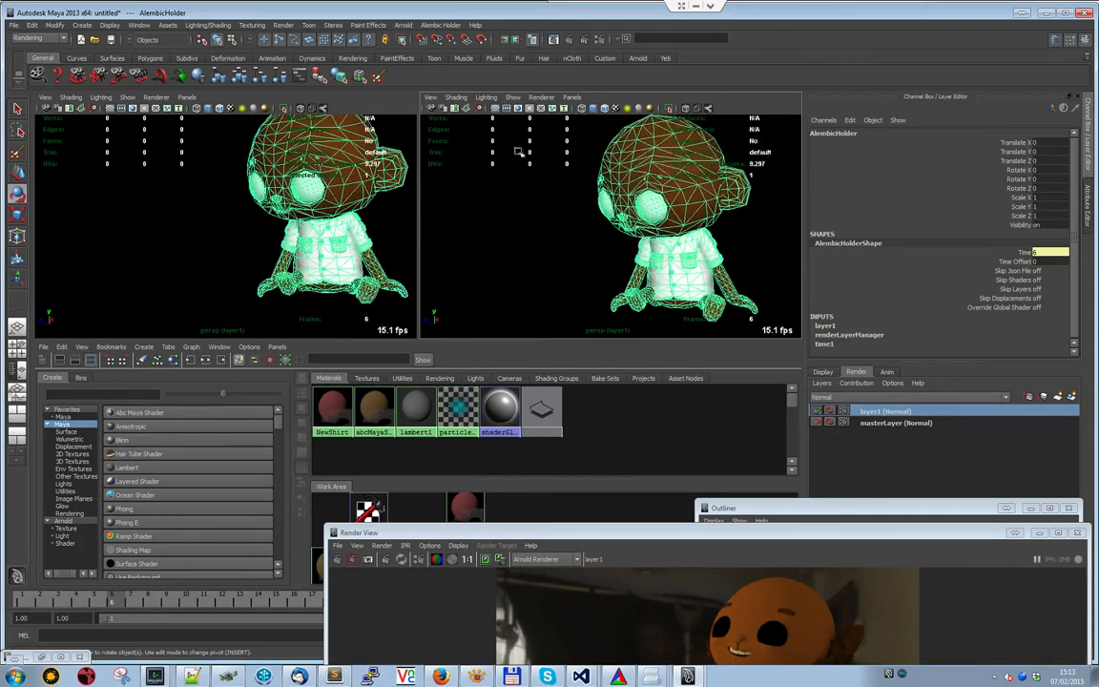
left_click(434, 26)
left_click(440, 53)
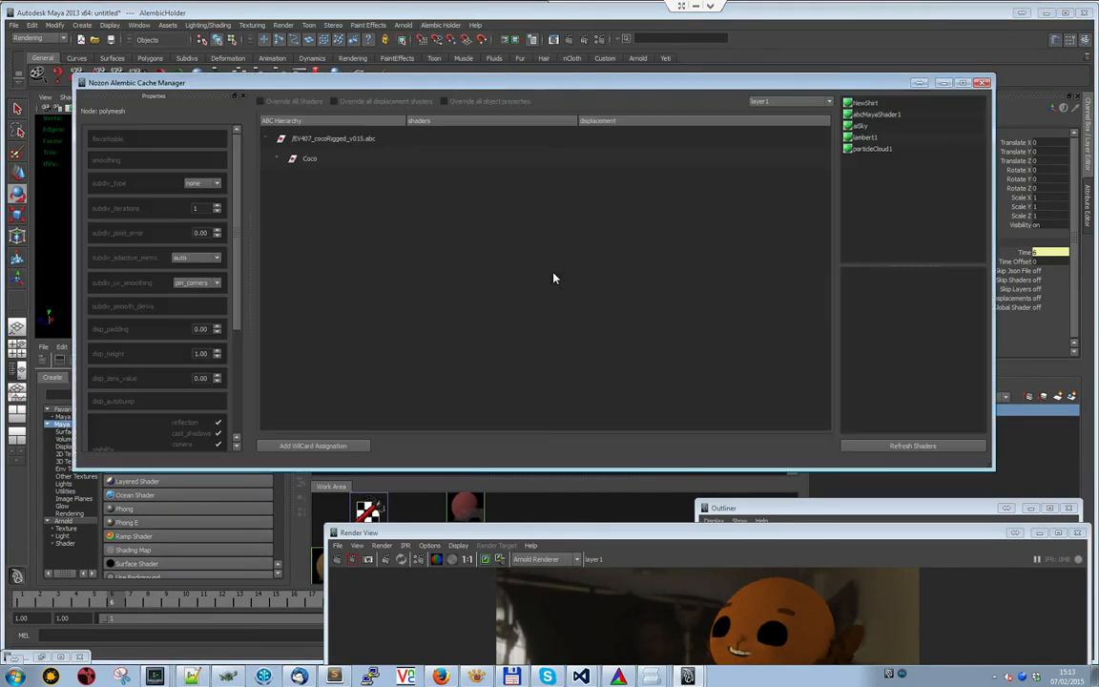
Enable Override all object properties in layer1 for the EV407_cocoRigged_v015.abc cache and render it with Arnold
left_click(771, 103)
left_click(770, 114)
left_click(766, 101)
left_click(768, 119)
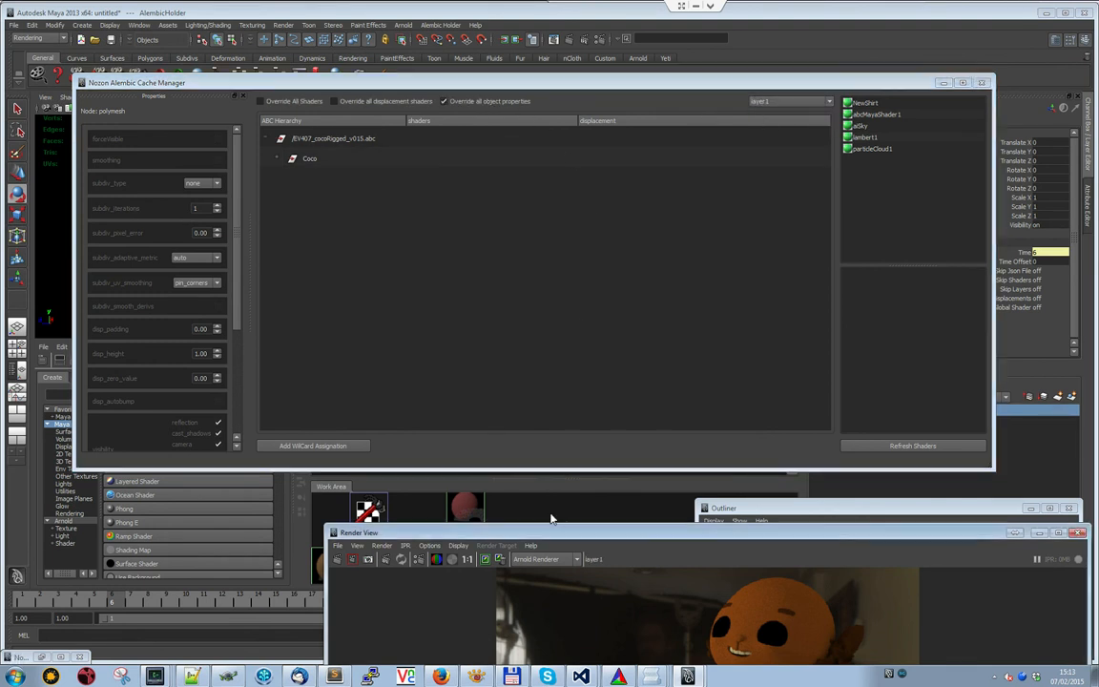
left_click_drag(554, 532, 488, 225)
left_click(273, 253)
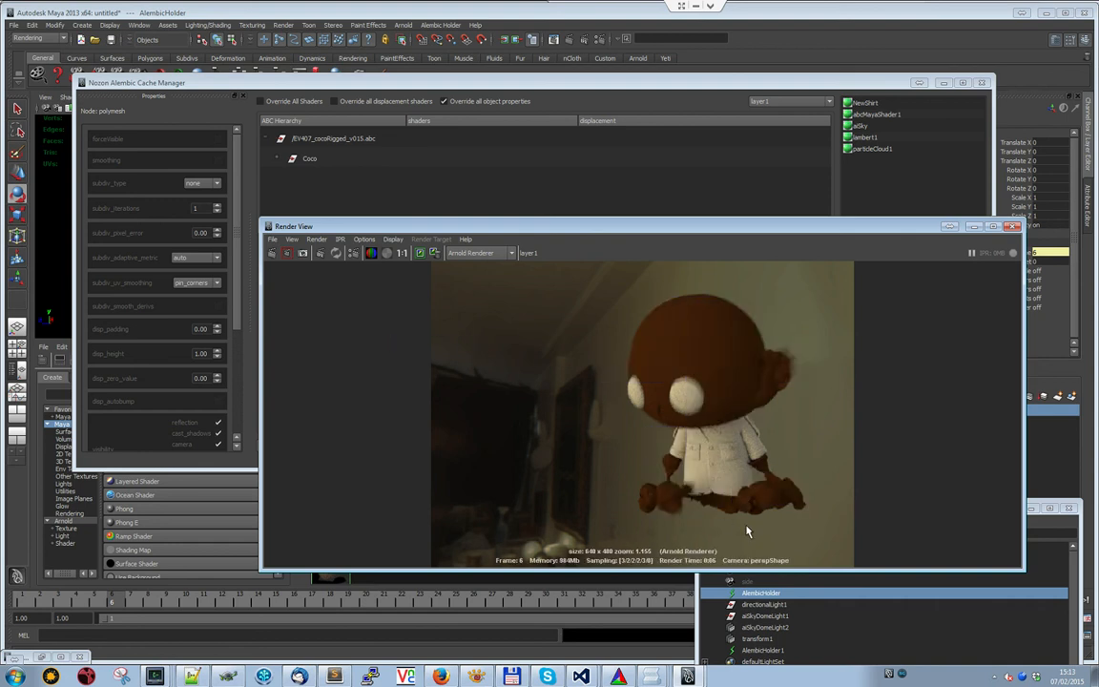
Replace the object properties override with Override All Shaders in layer1 and re-render AlembicHolder with Arnold
left_click_drag(561, 240, 625, 350)
left_click(300, 138)
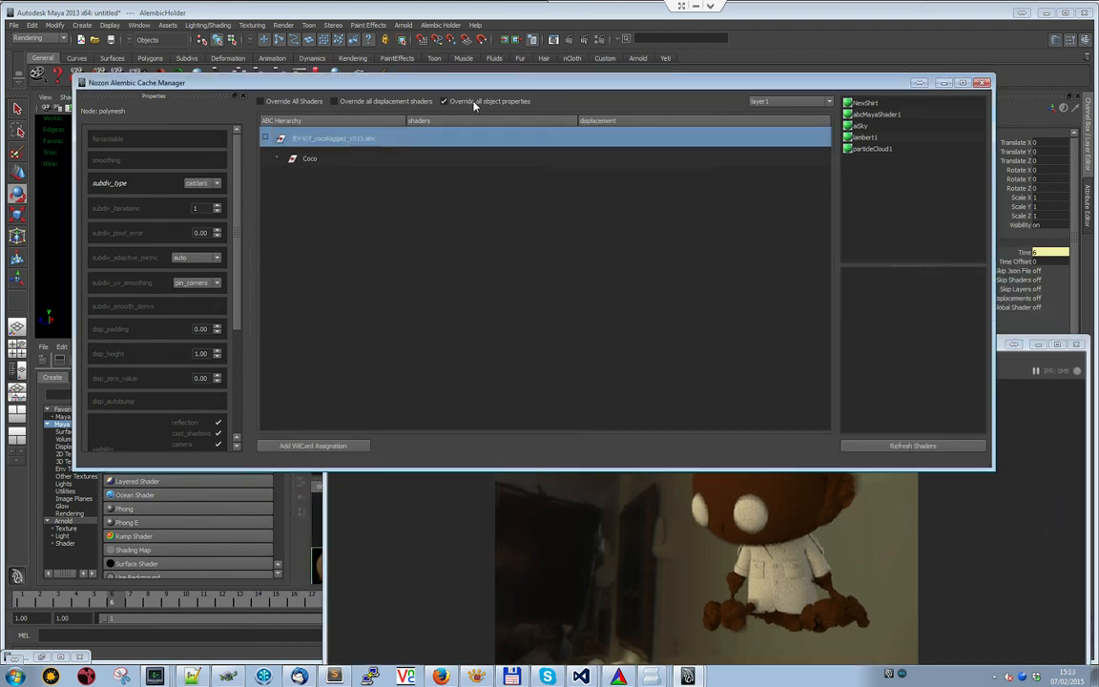
left_click(459, 496)
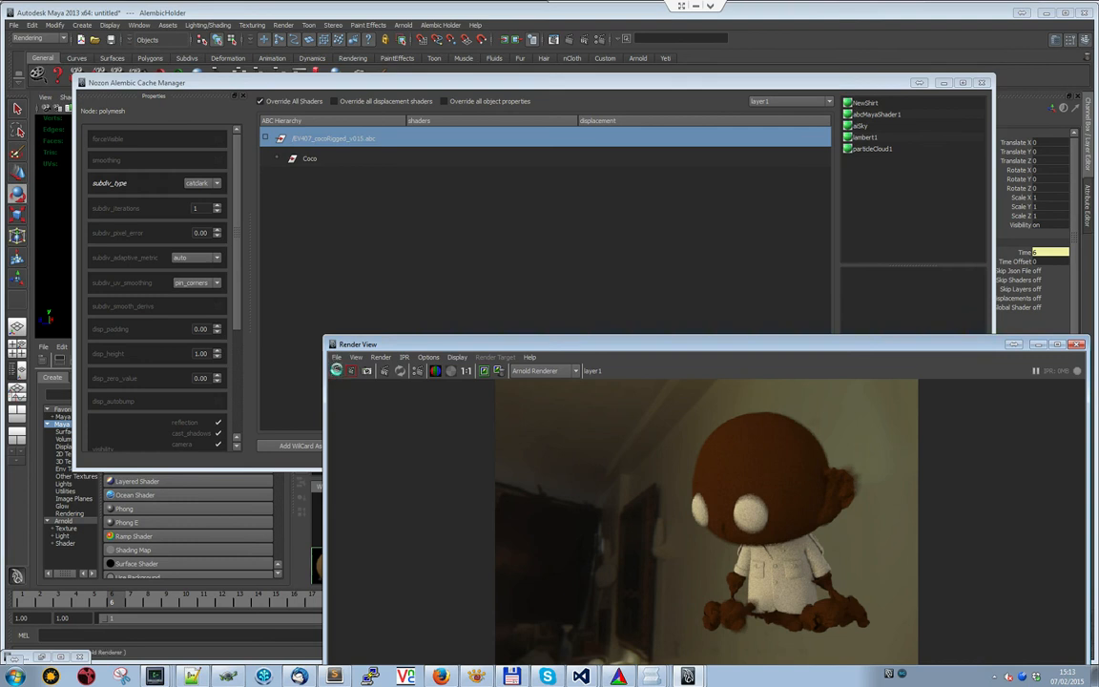
left_click(337, 370)
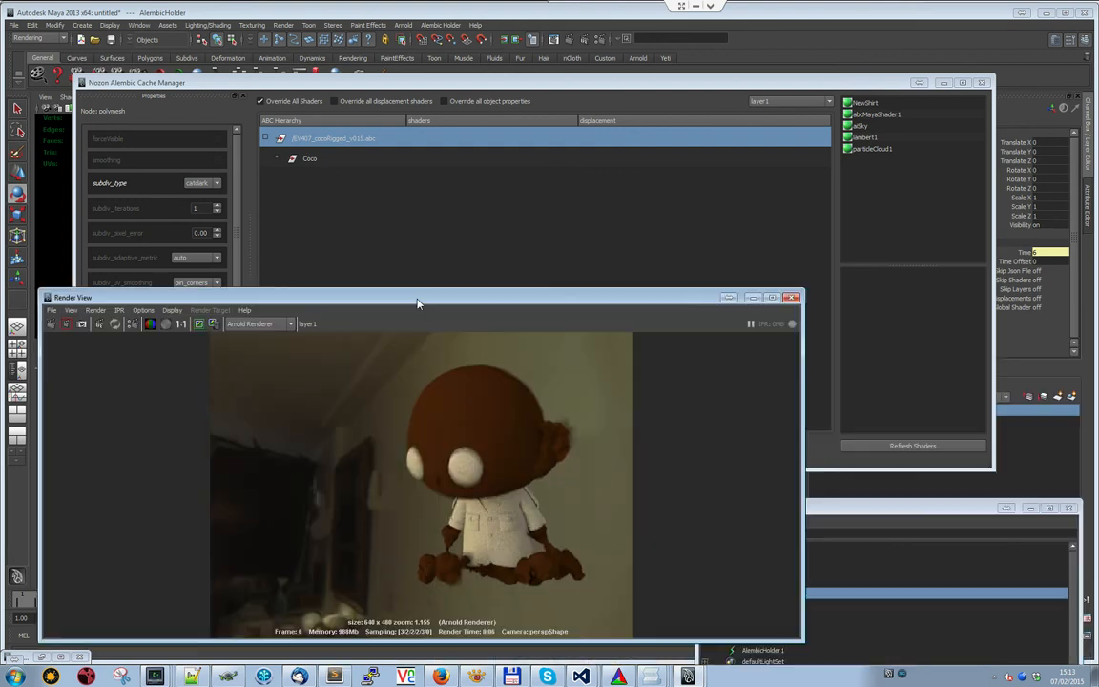
Examine AlembicHolderShape's Json File, Abc Shaders and override attributes, and close the cache manager and Render View
left_click_drag(417, 299, 536, 231)
left_click(1069, 508)
left_click_drag(819, 84, 724, 357)
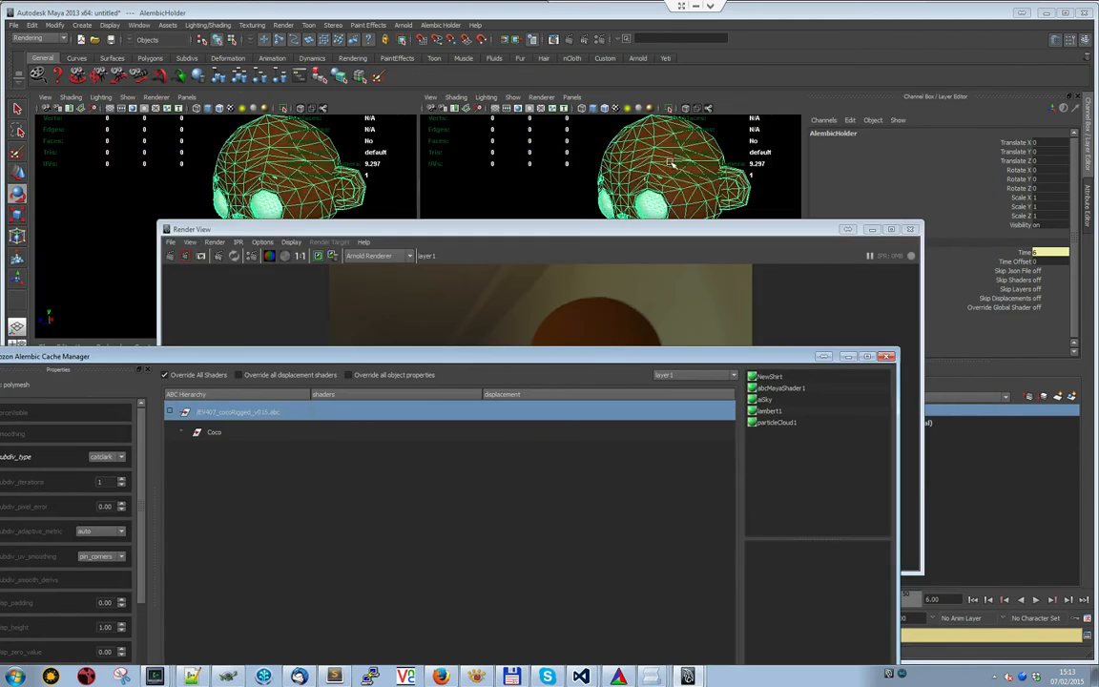
left_click(1089, 218)
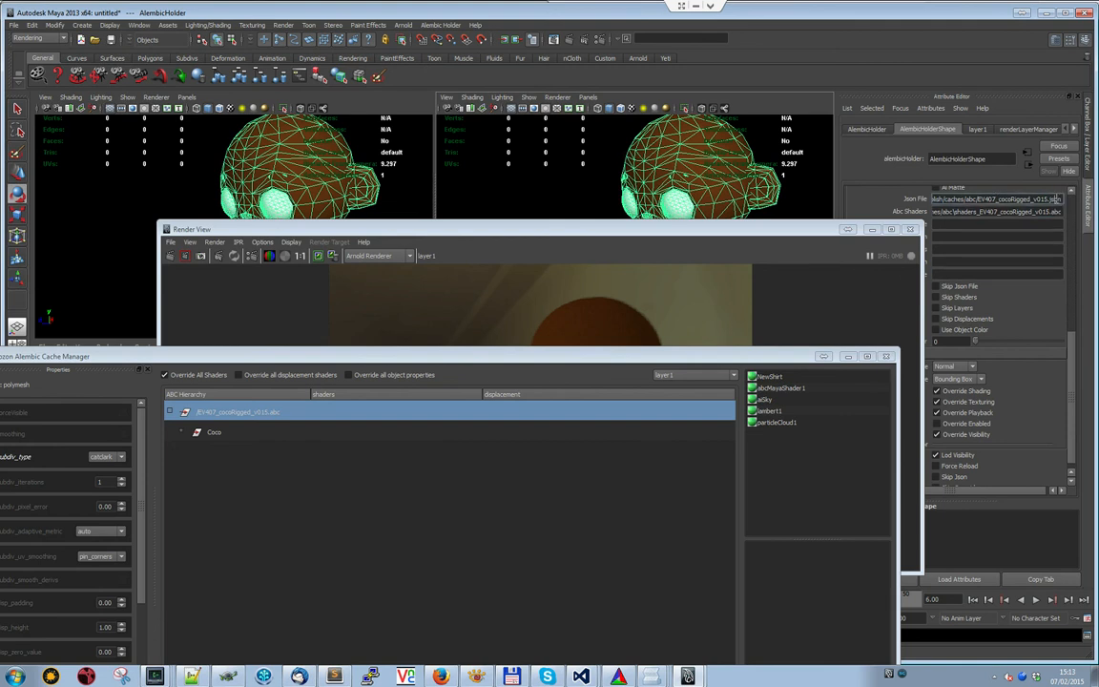
left_click_drag(595, 353, 641, 423)
left_click(716, 623)
left_click_drag(807, 426, 787, 306)
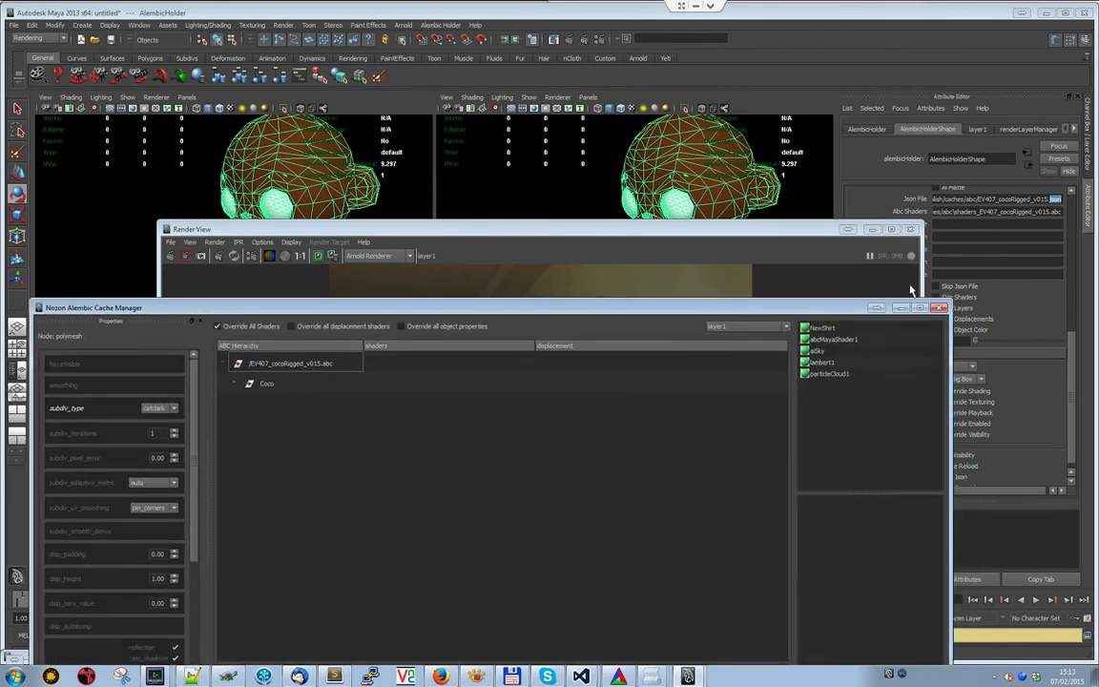
left_click(941, 307)
left_click(907, 231)
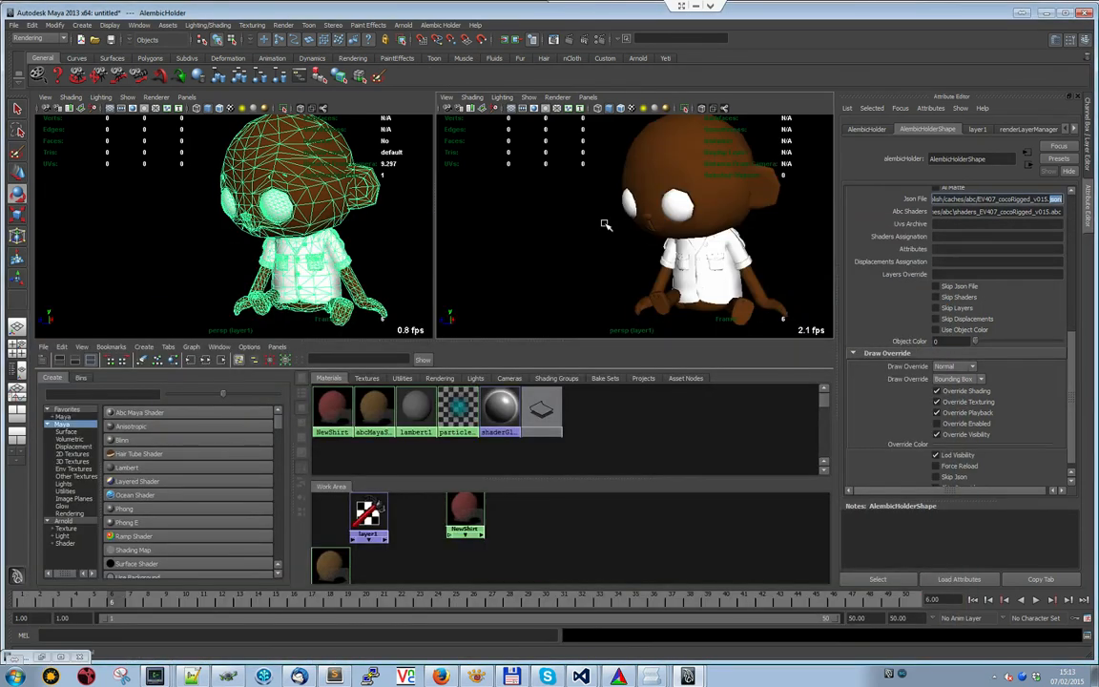
Clear the selection and view both Coco caches together in the perspective view
left_click(589, 215)
left_click_drag(589, 216, 648, 226, "alt")
right_click_drag(648, 226, 567, 263, "alt")
mouse_move(567, 262)
middle_mouse_down("alt")
mouse_move(576, 226)
mouse_move(554, 260)
middle_mouse_up("alt")
left_click_drag(554, 260, 536, 451, "alt")
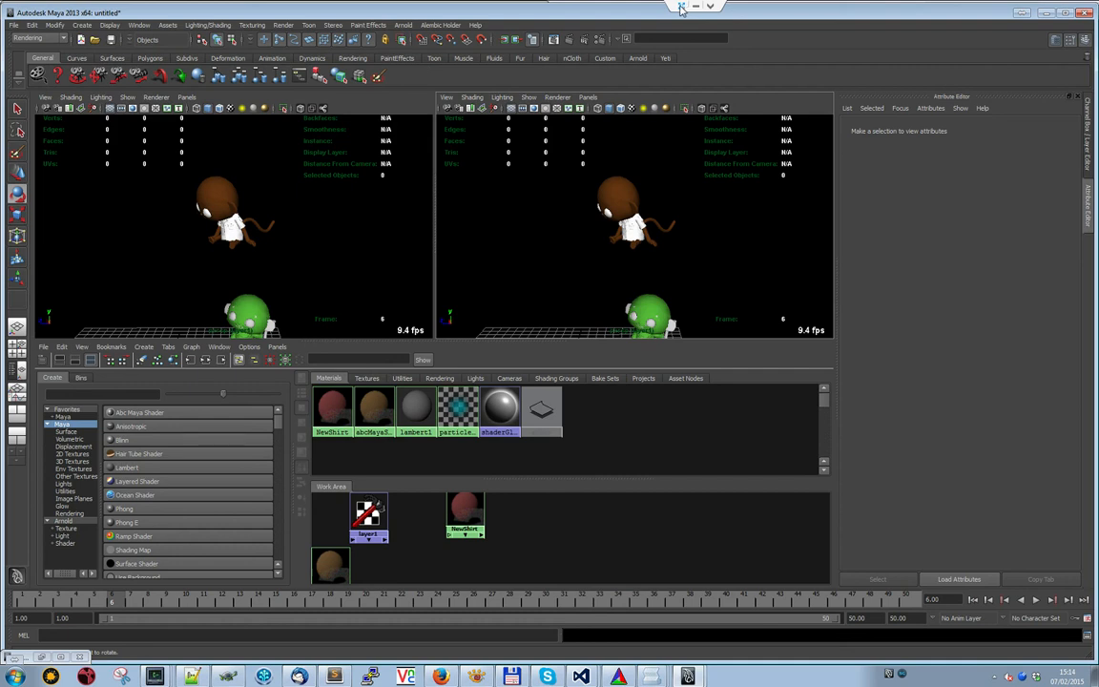
left_click(681, 7)
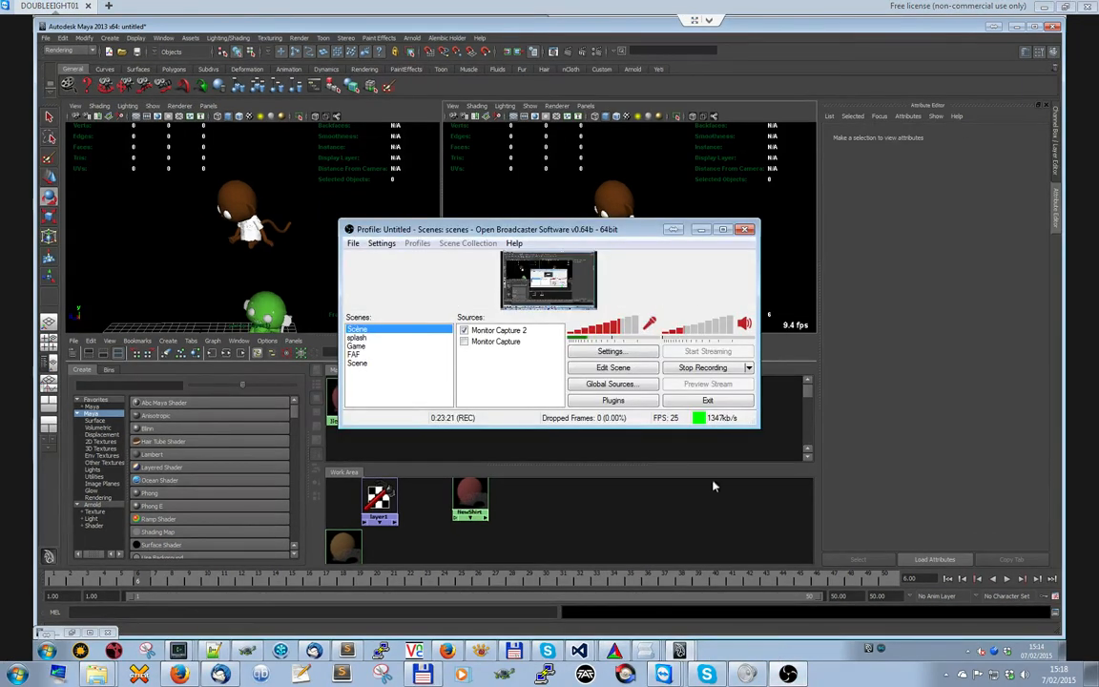